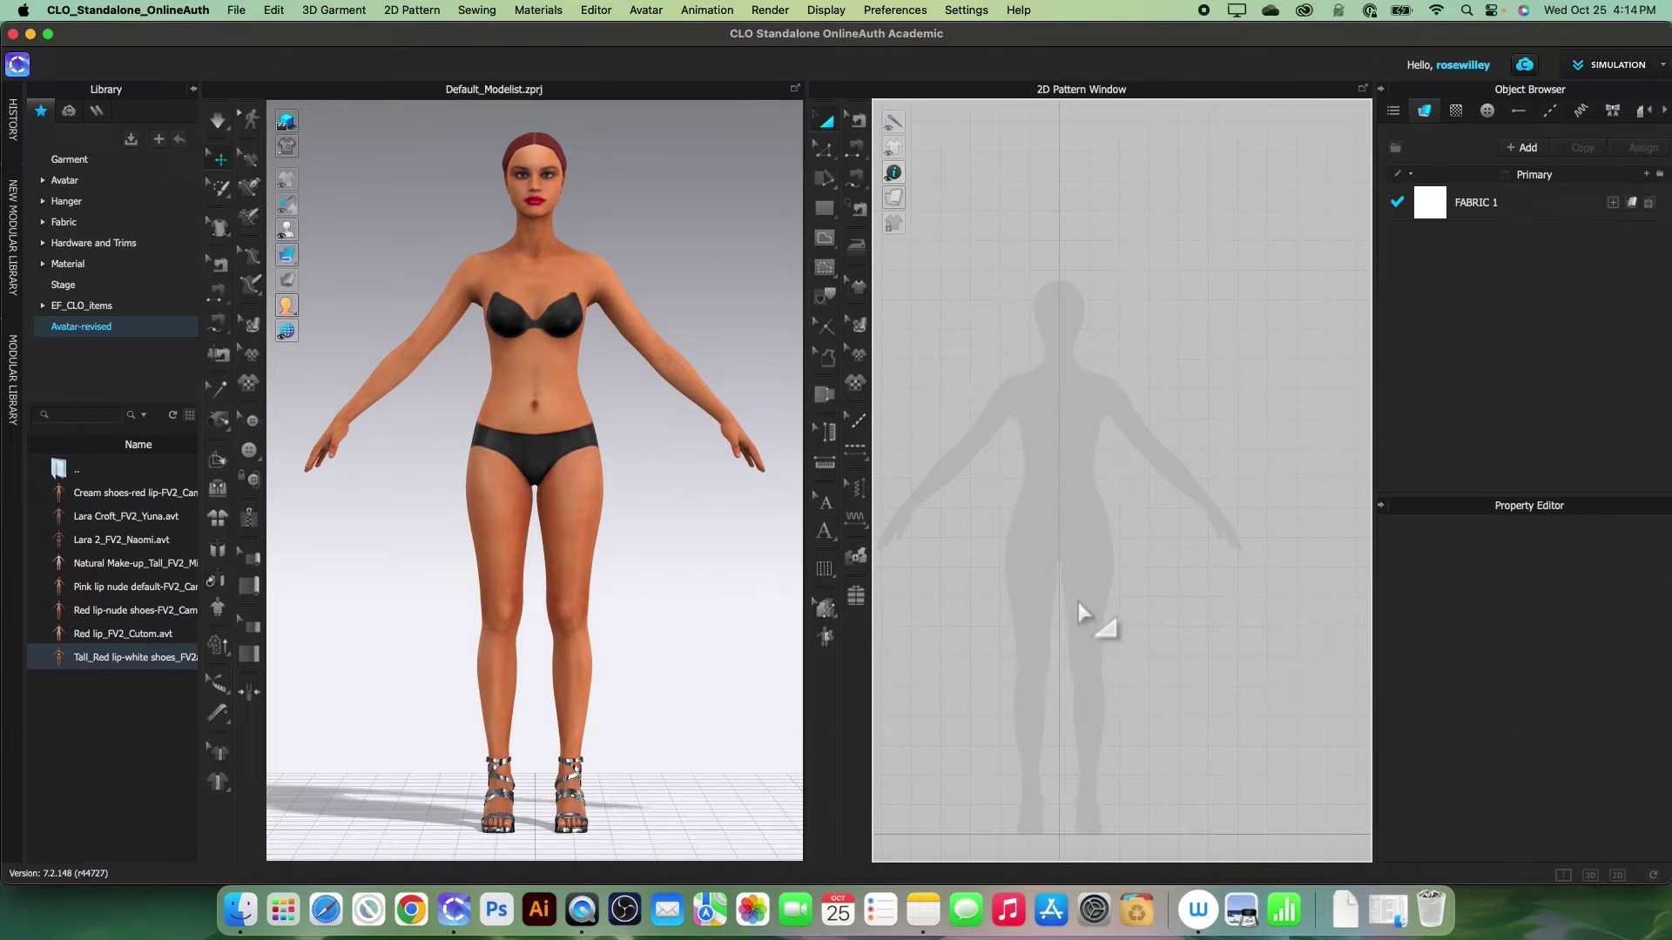
scroll(1080, 609, up, 3)
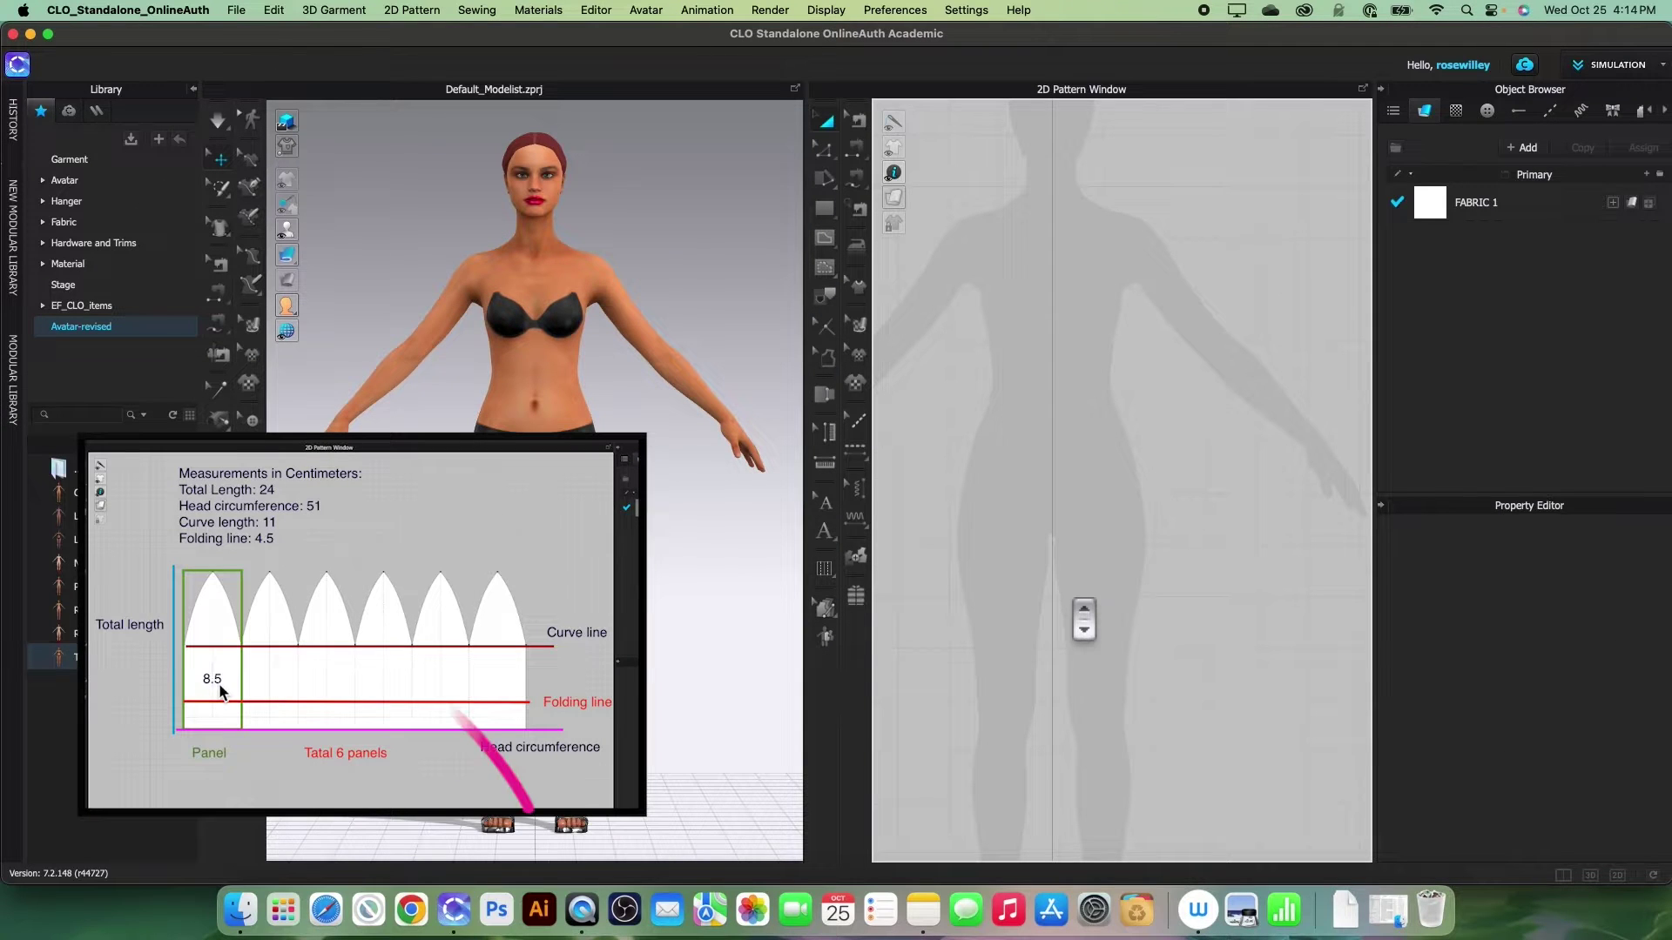
Create a rectangular pattern piece 8.5 cm wide and 24 cm high in the 2D pattern area.
click(827, 211)
click(911, 225)
click(1057, 418)
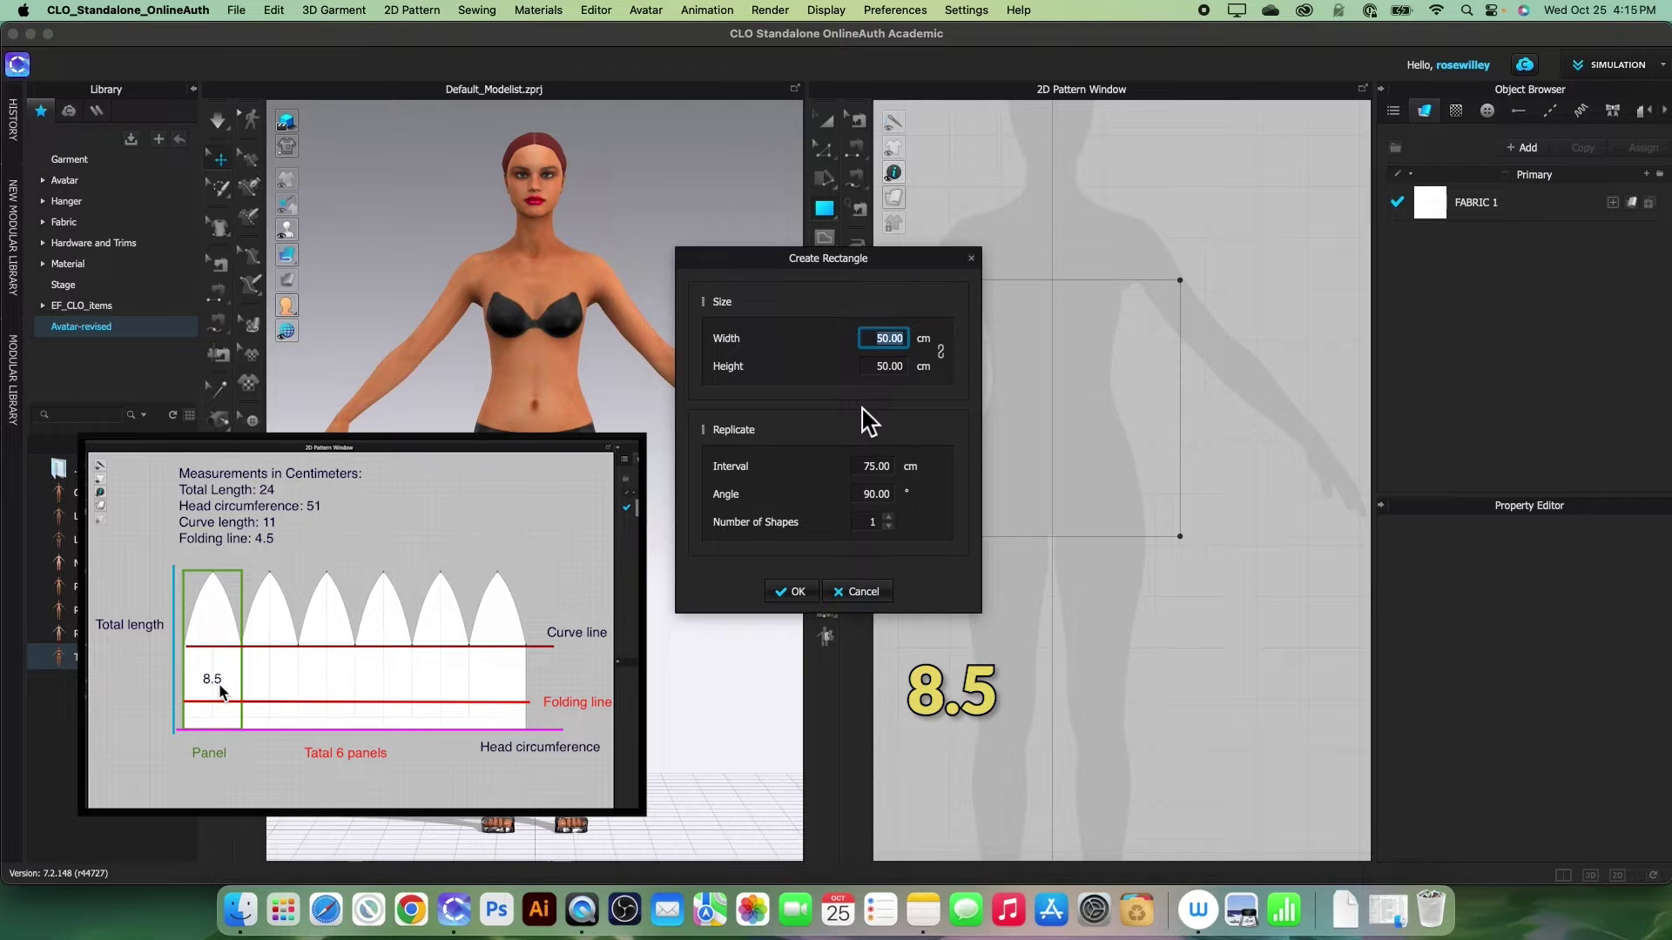
text(8.5)
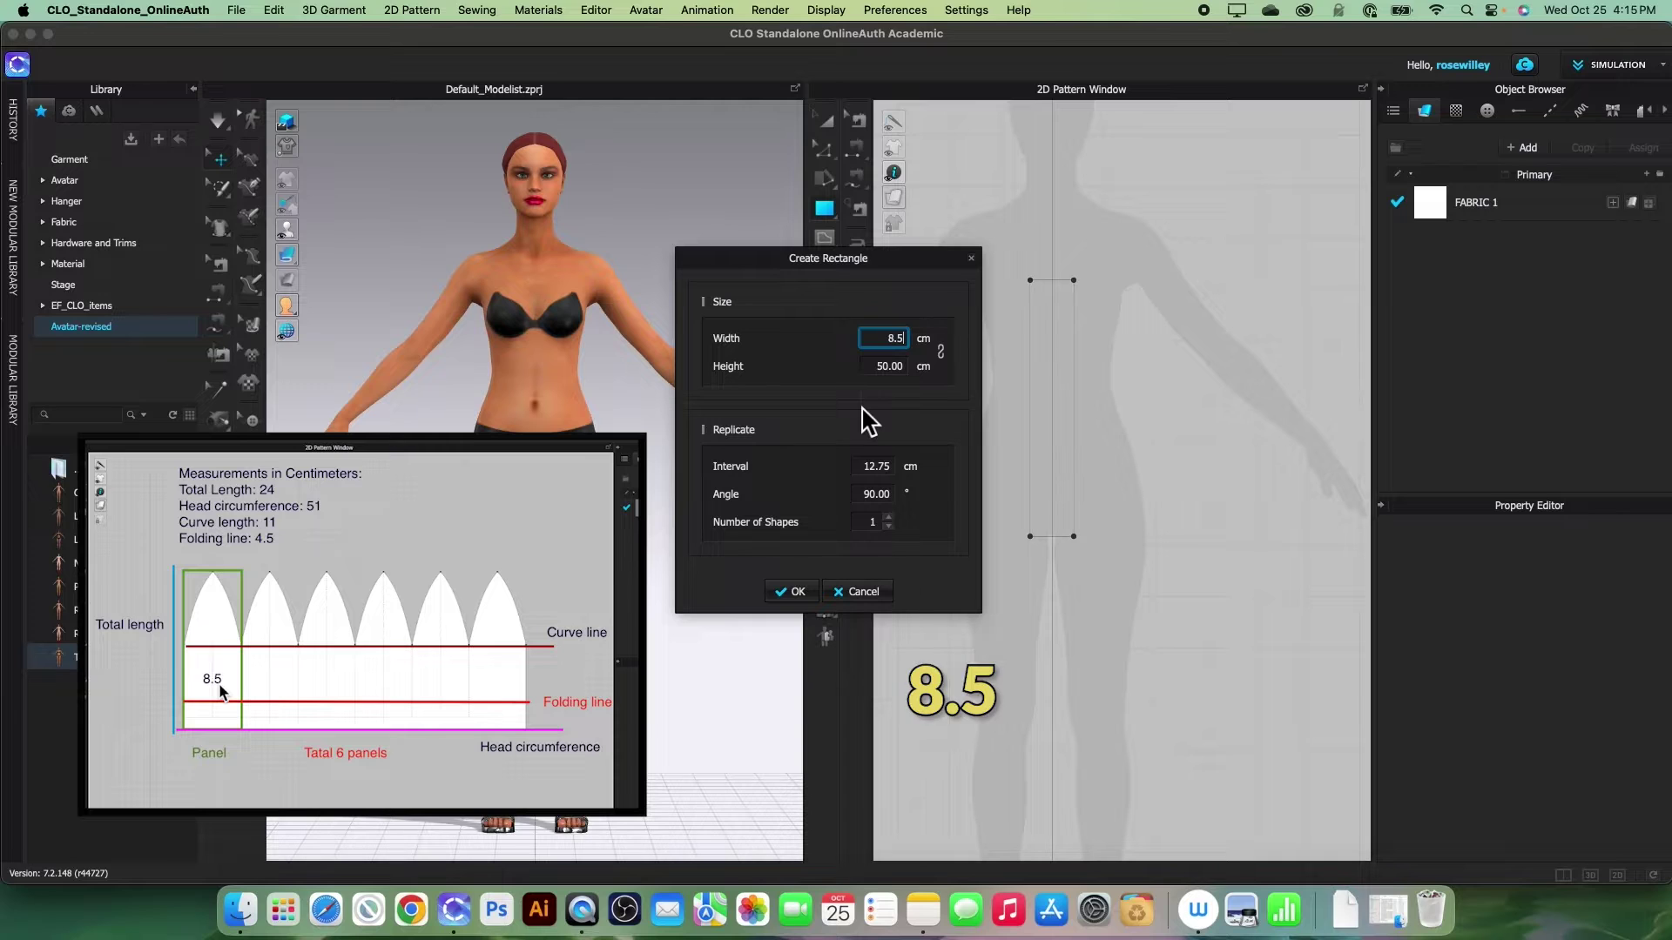
key(Tab)
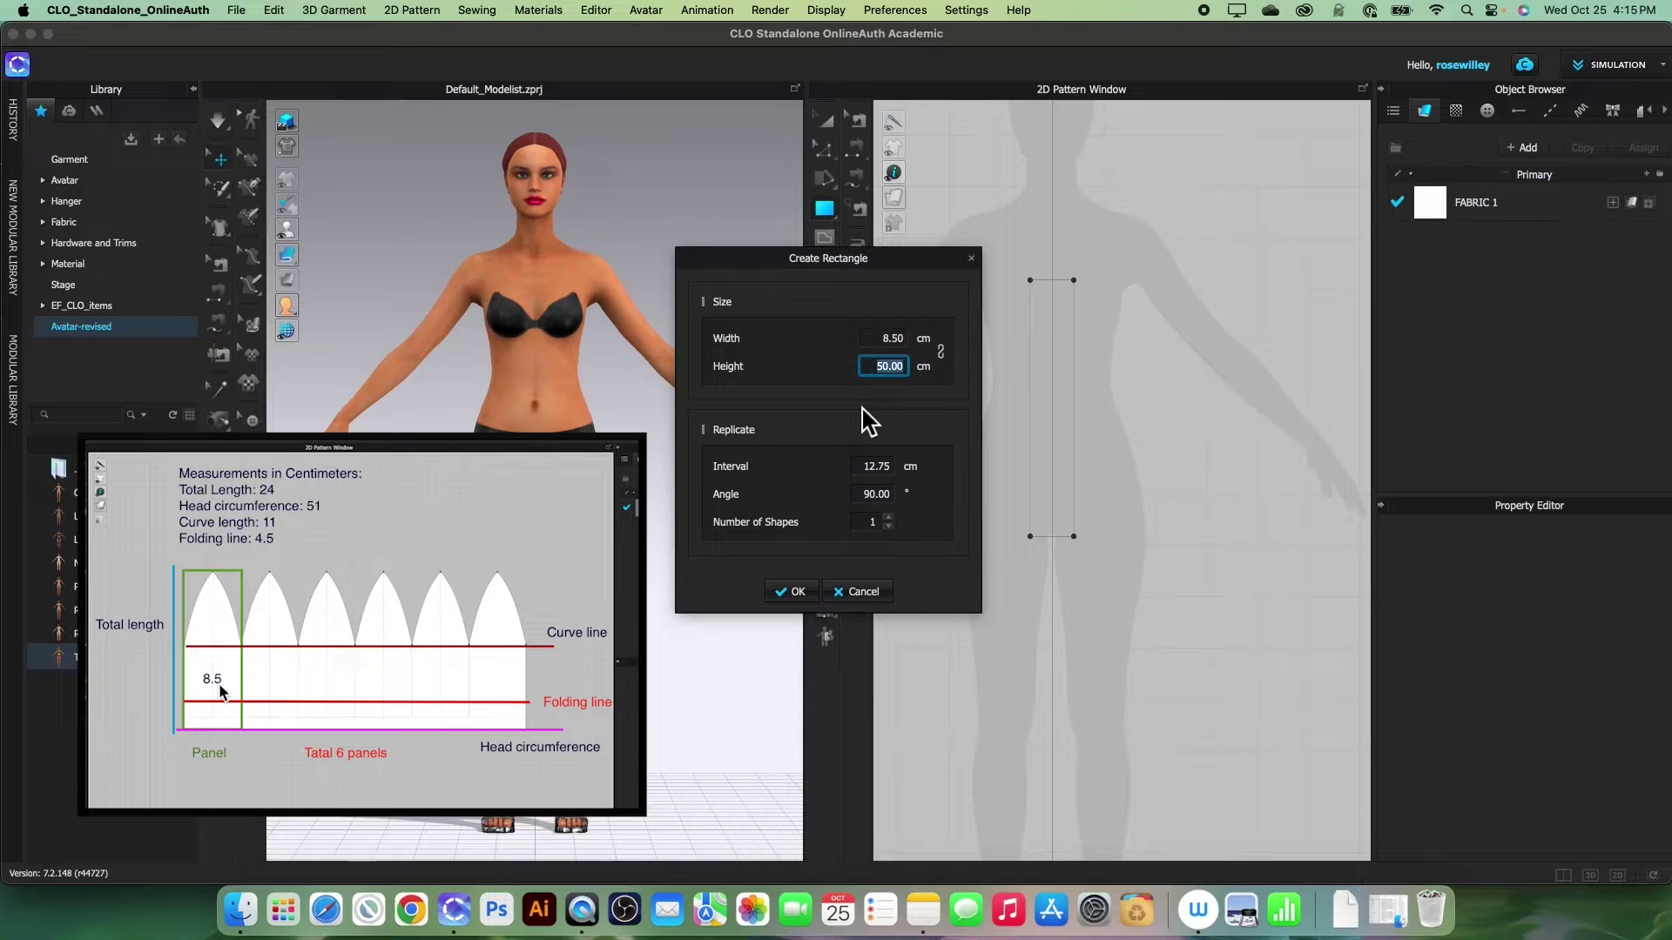
text(24)
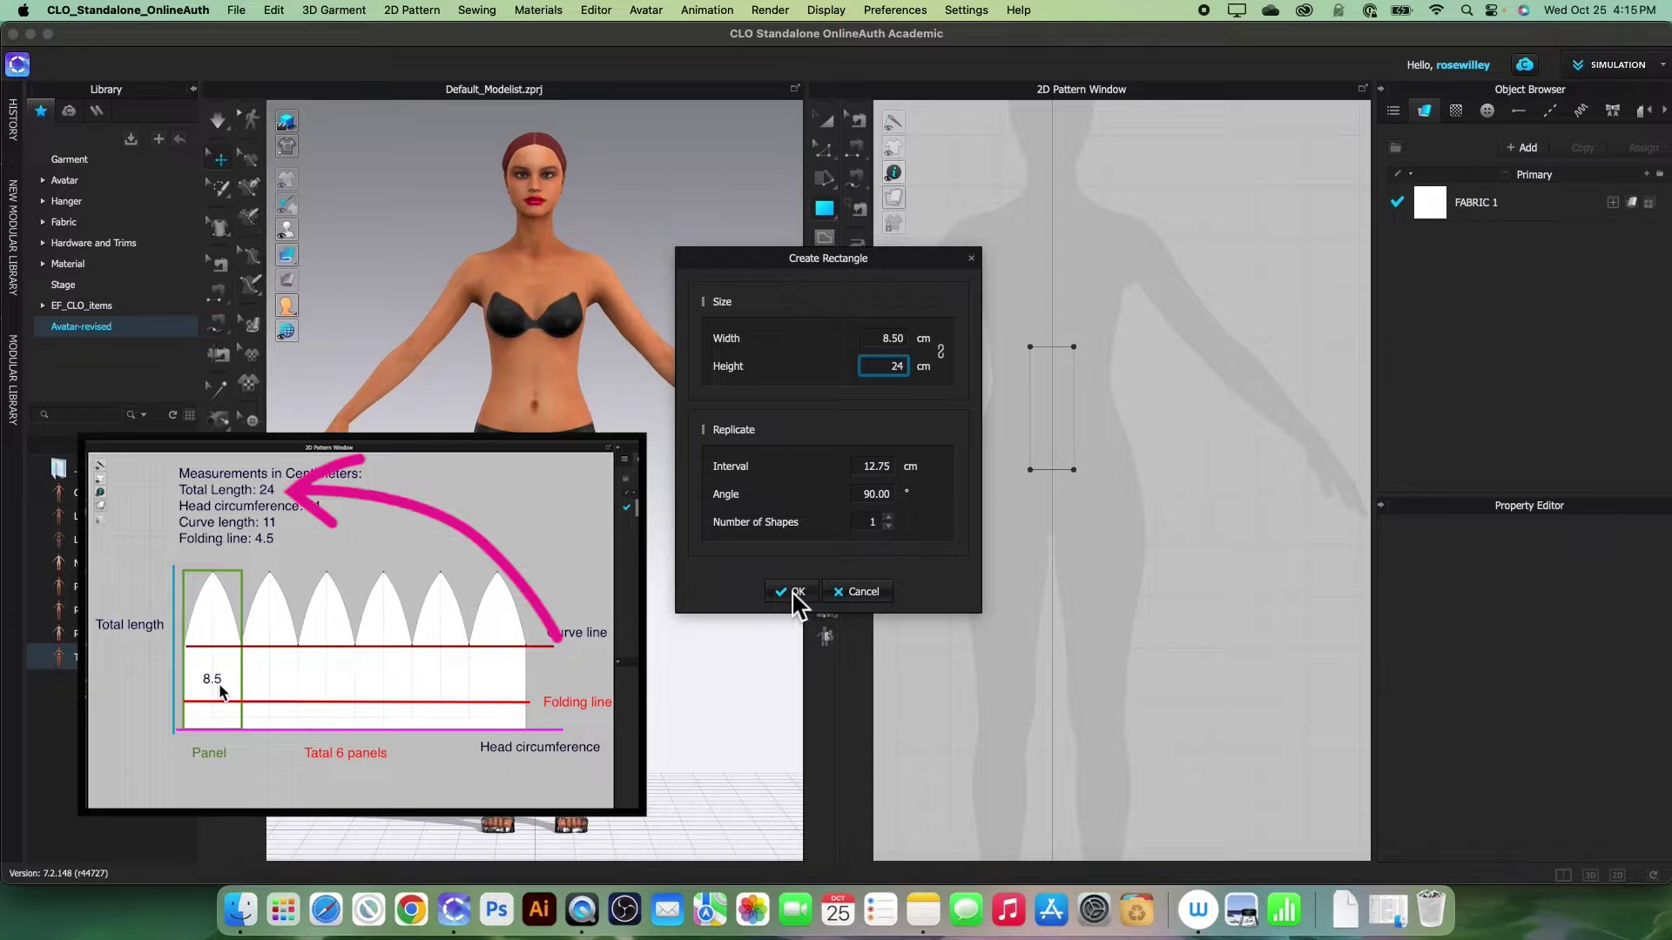
click(794, 592)
scroll(1075, 488, up, 5)
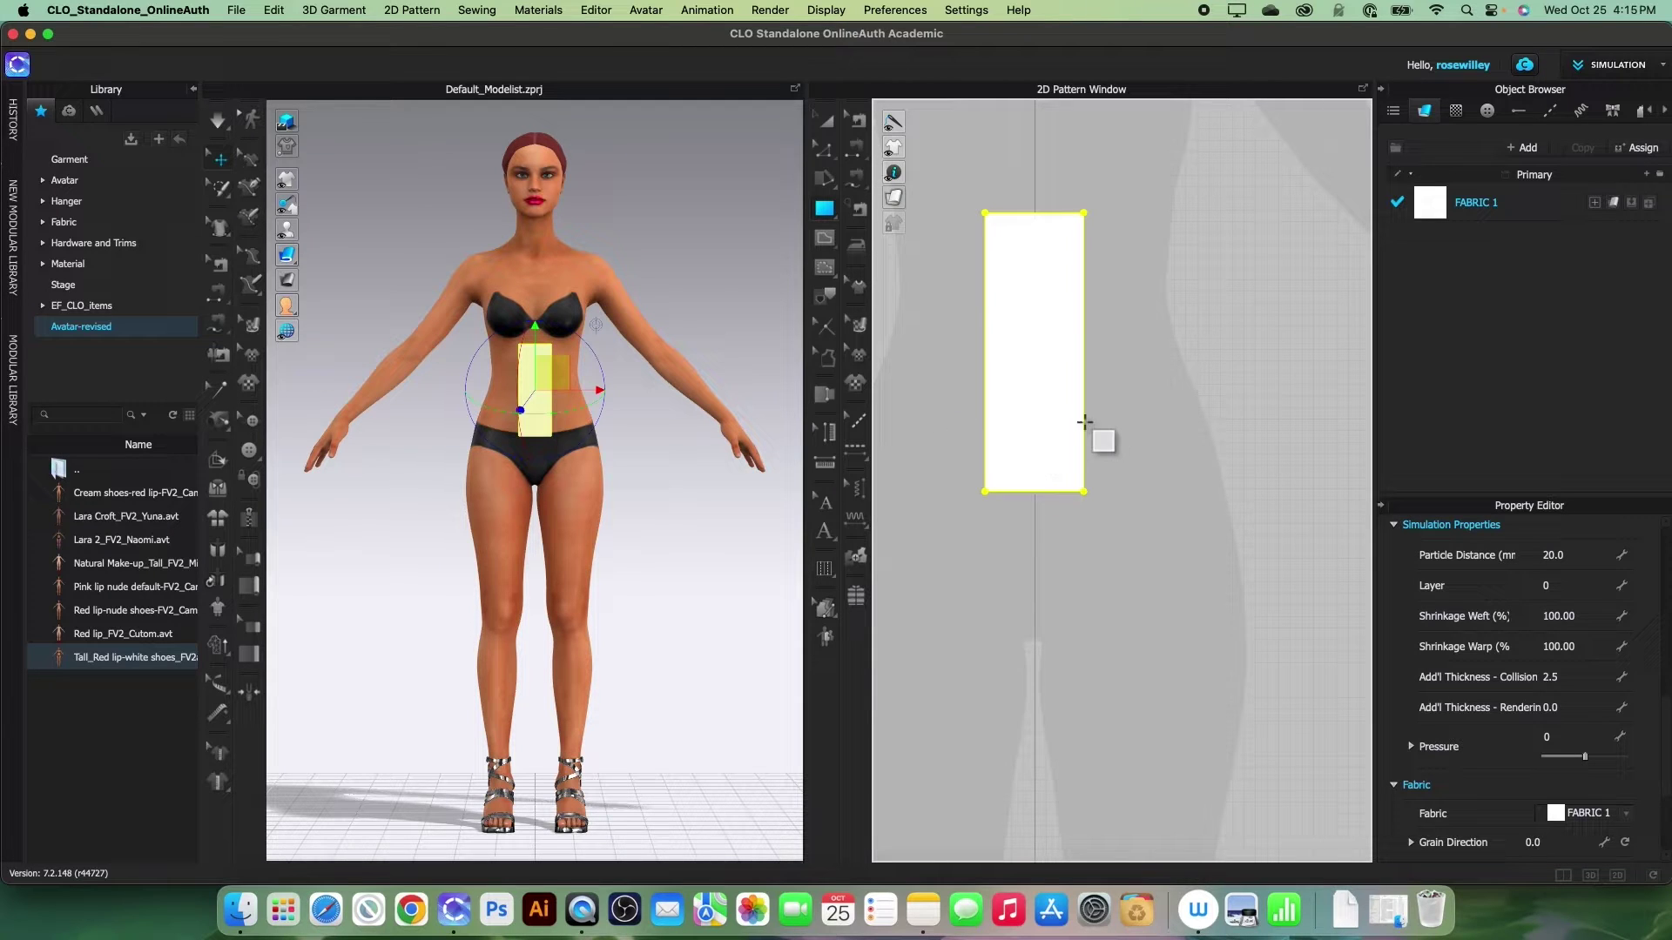
Offset the rectangle's top edge downward as a single internal line at a distance of 11 cm.
key(z)
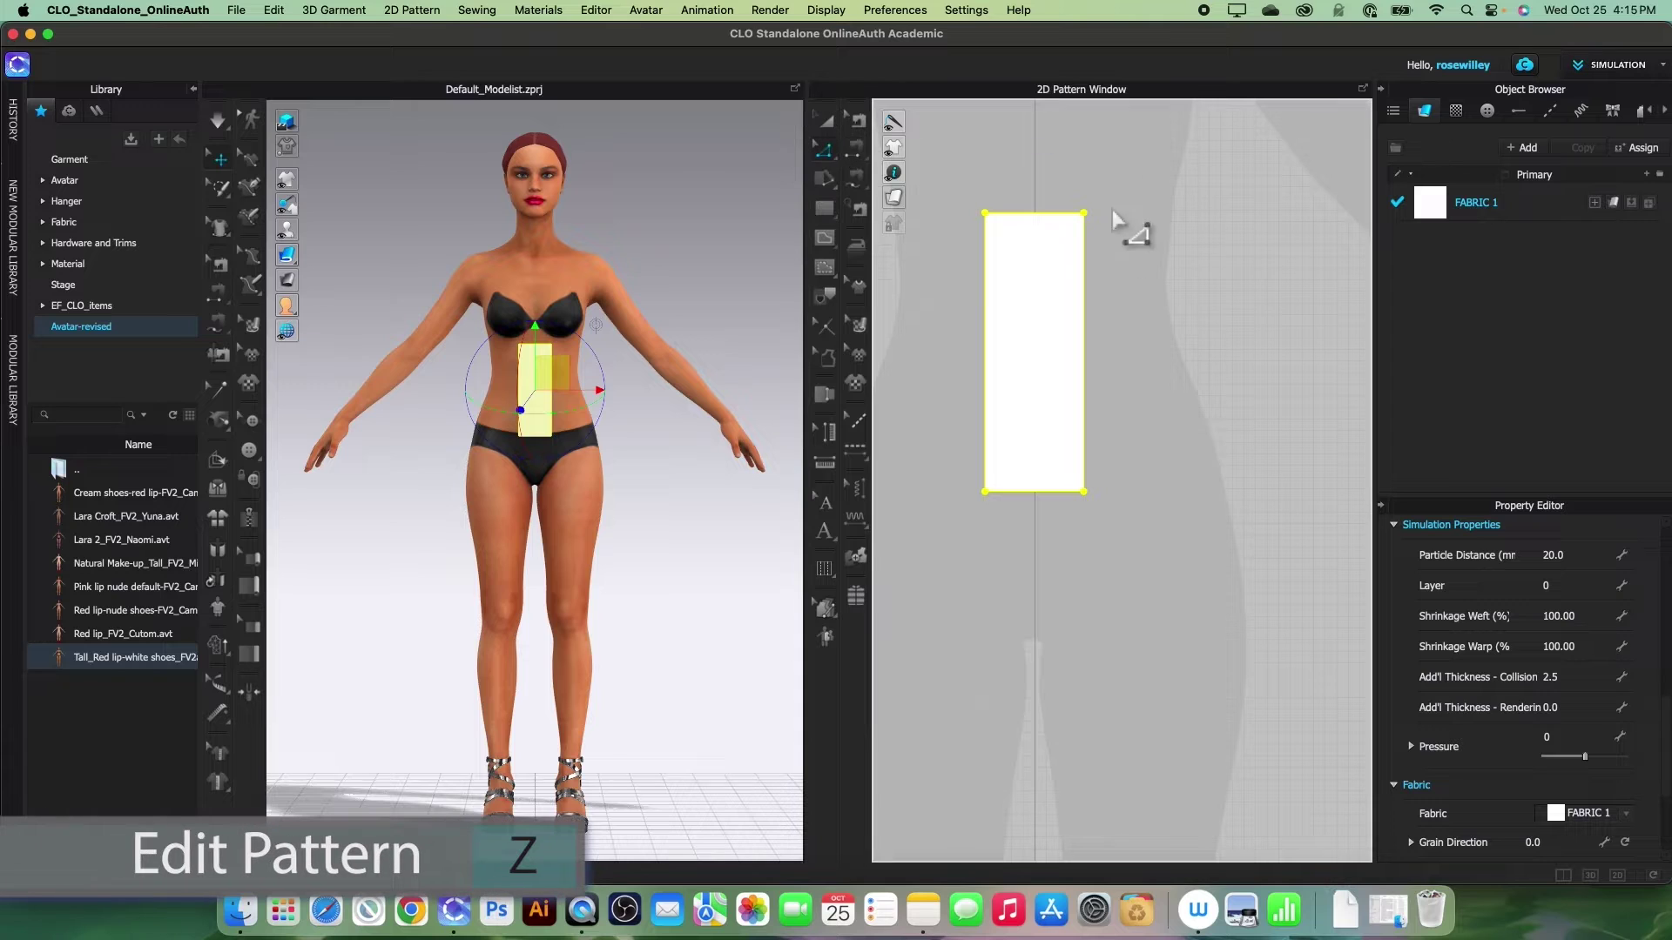
right_click(1029, 215)
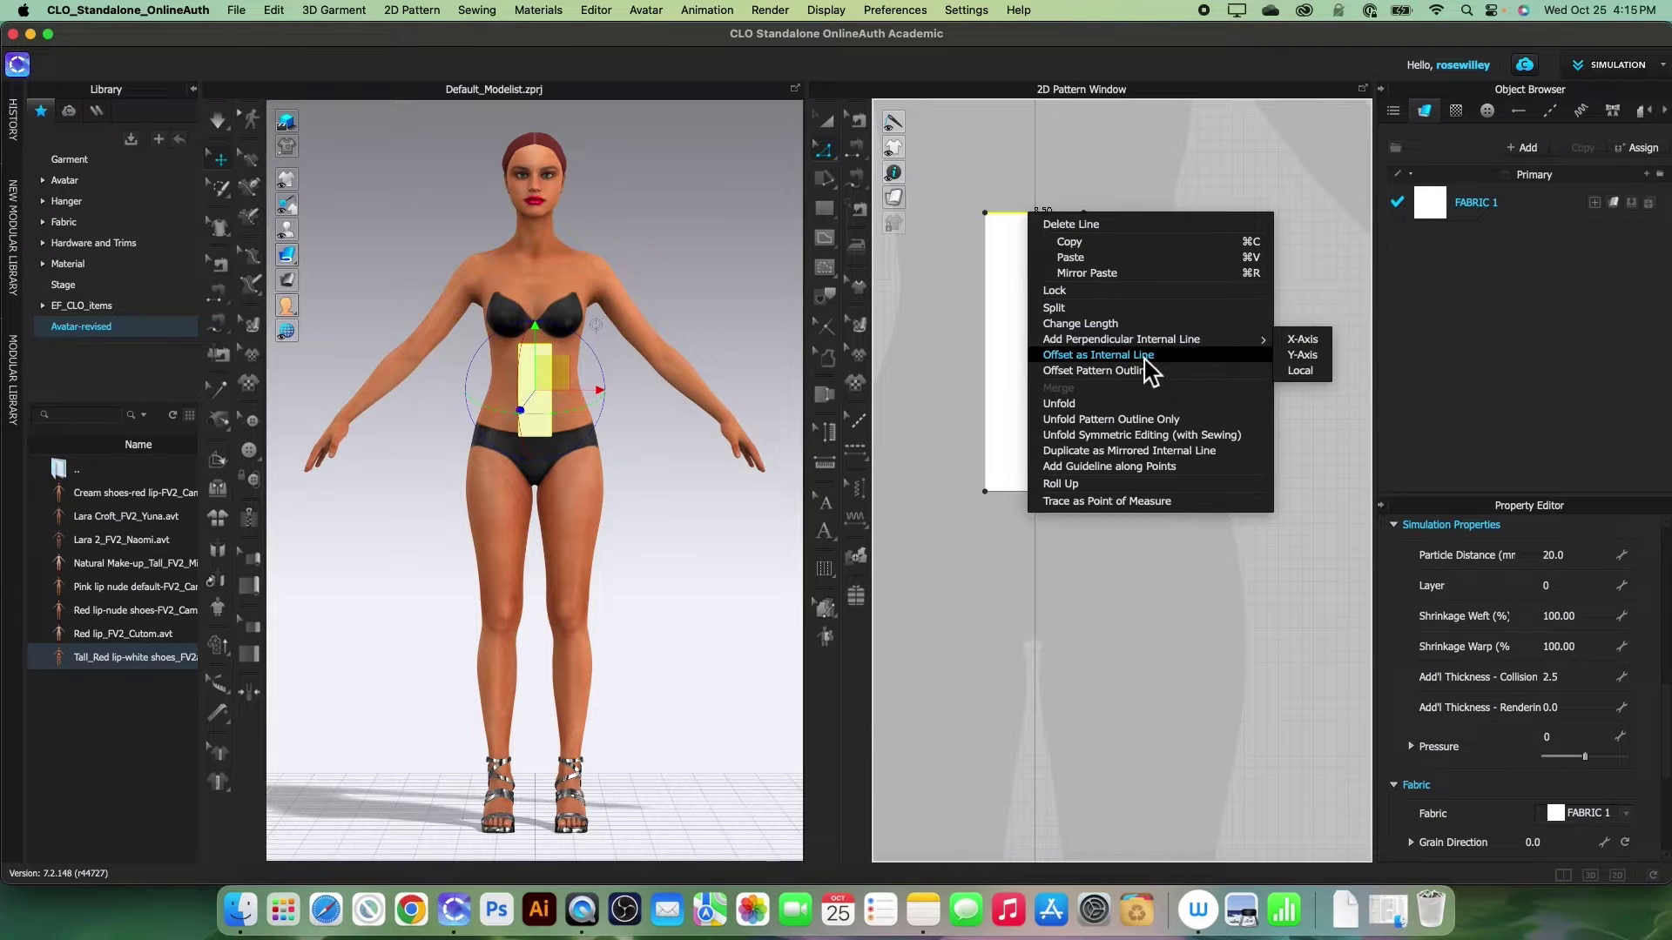
click(1143, 357)
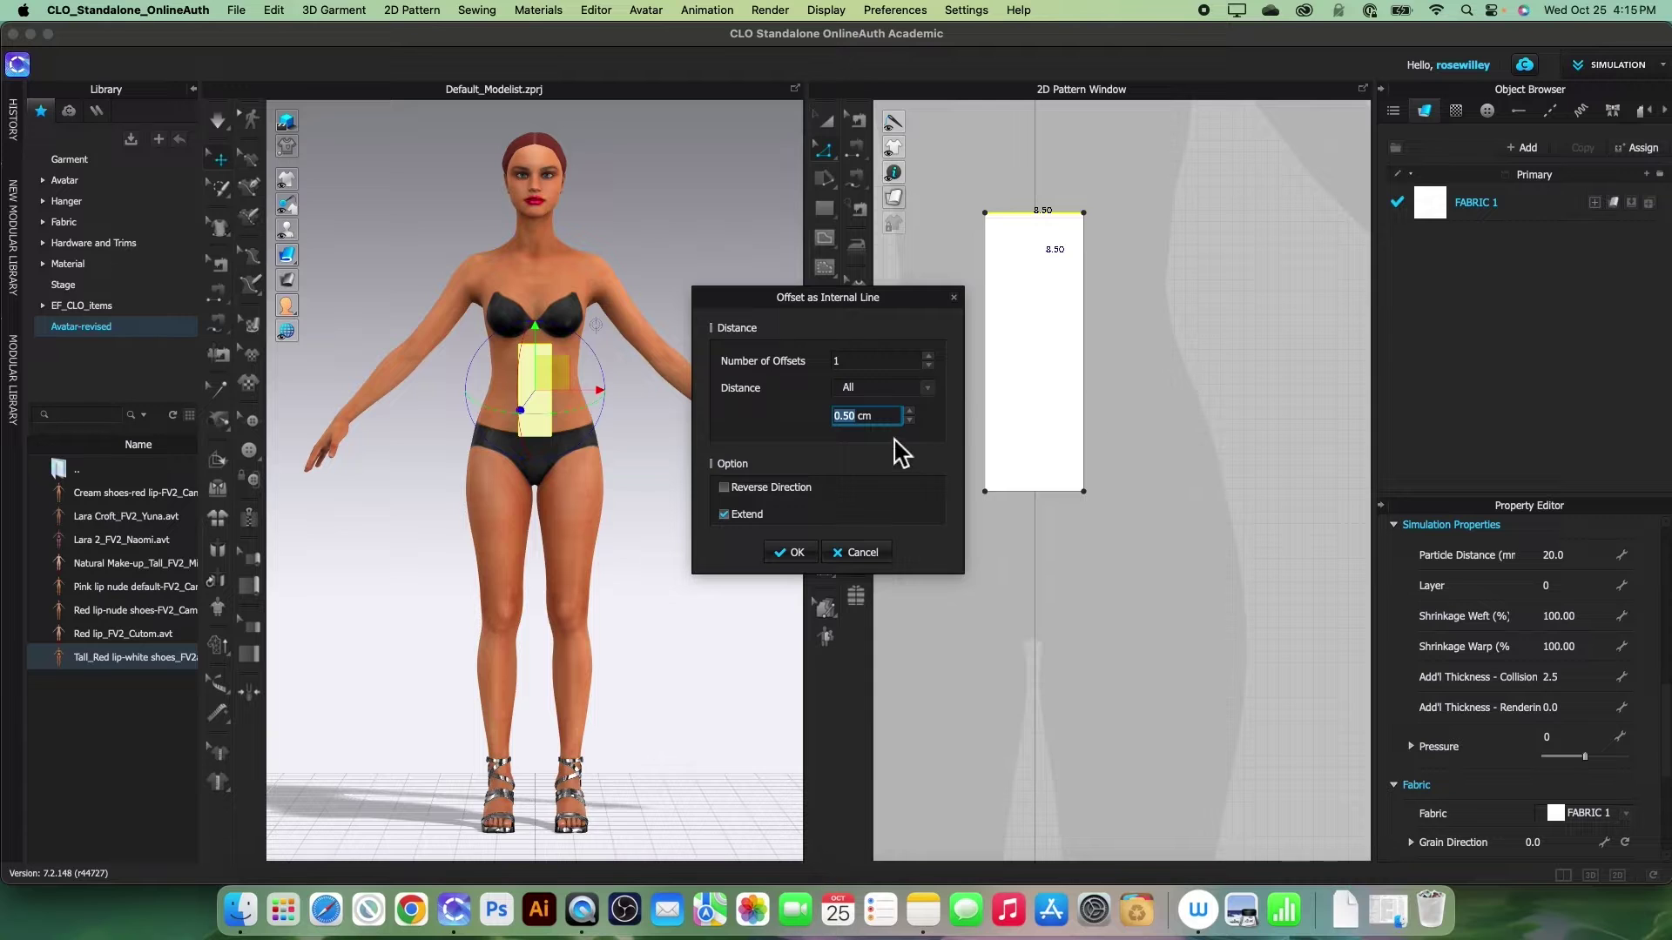
click(795, 555)
Offset the rectangle's bottom edge upward as a single internal line at a distance of 4.5 cm.
click(1052, 500)
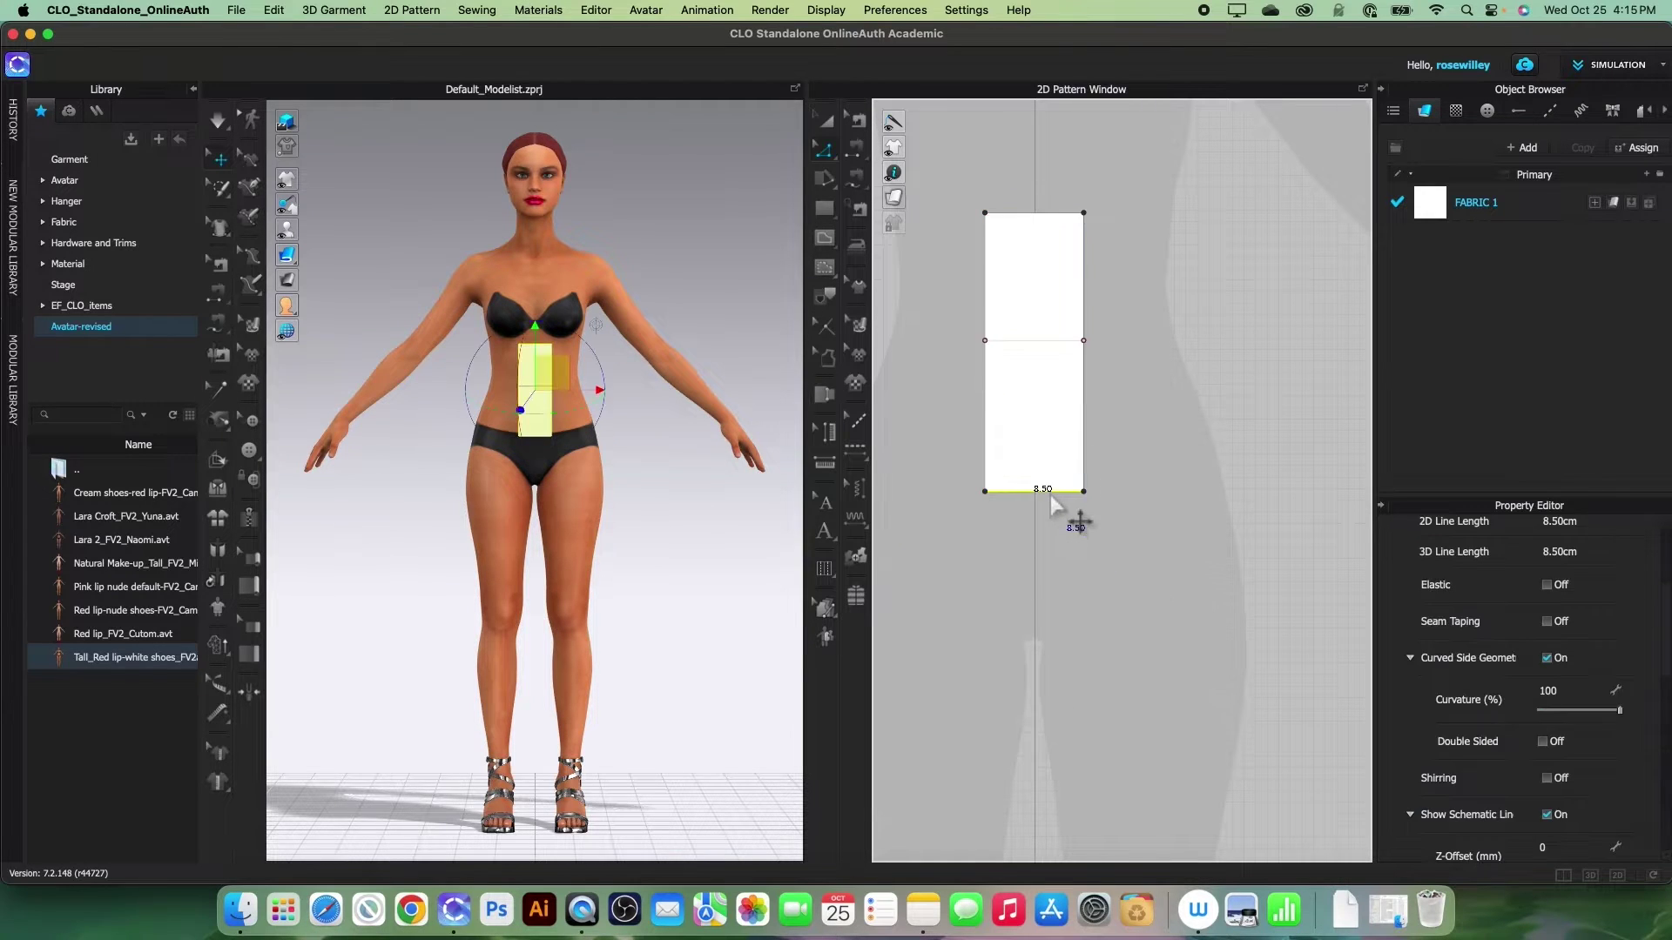
right_click(1051, 495)
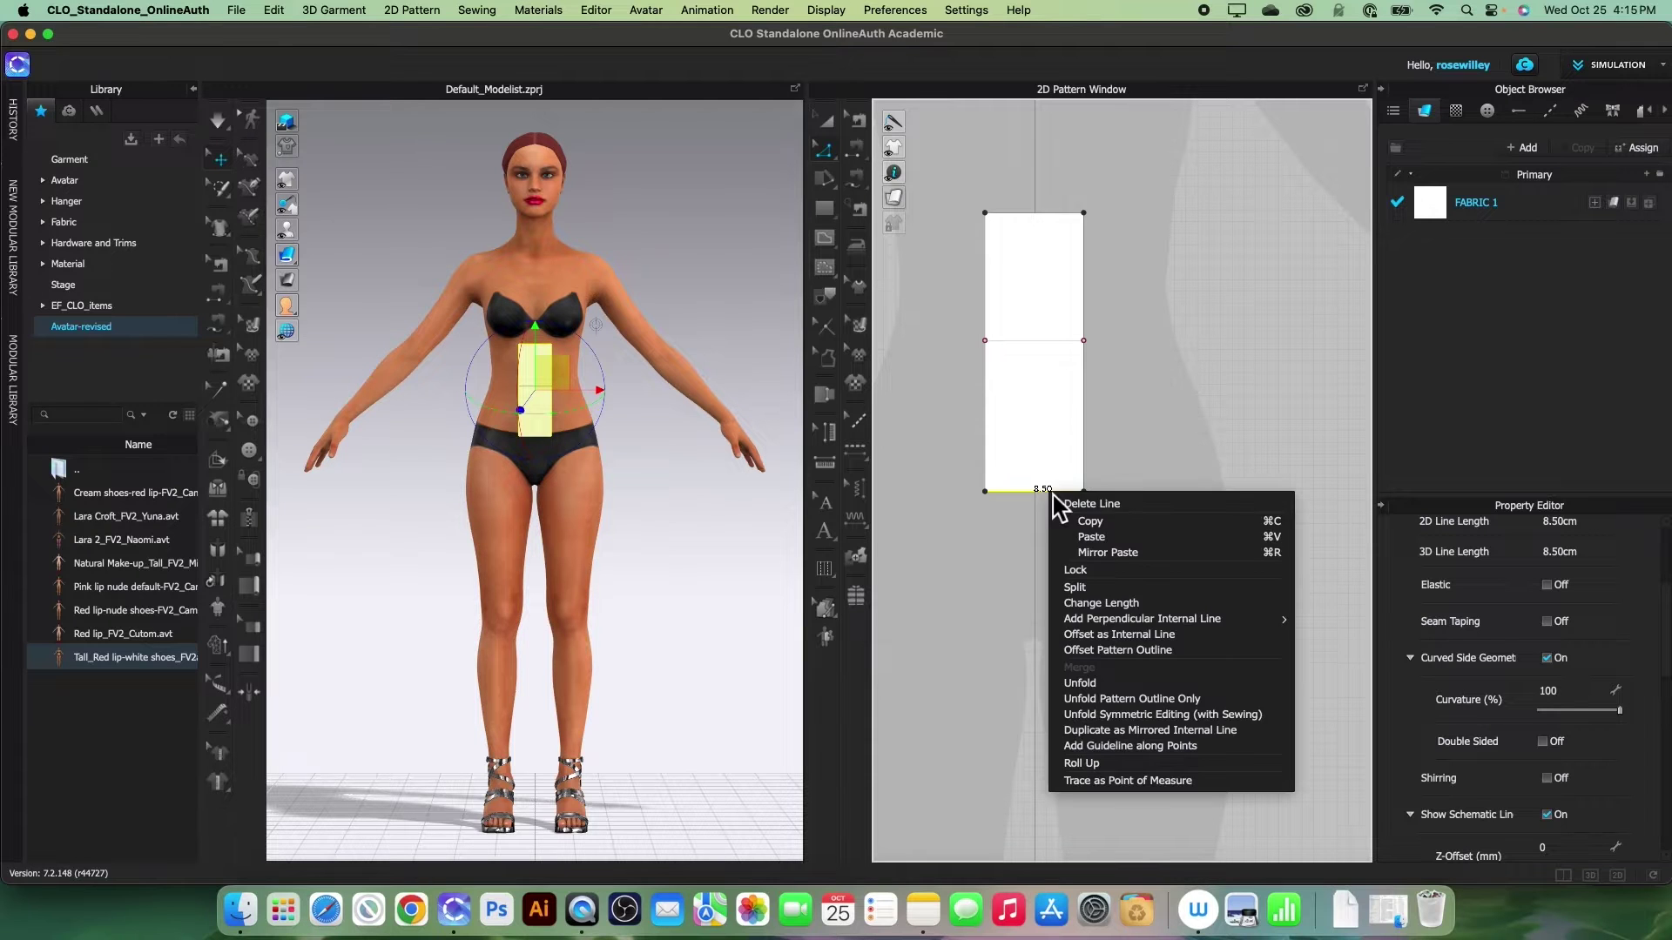
click(1152, 639)
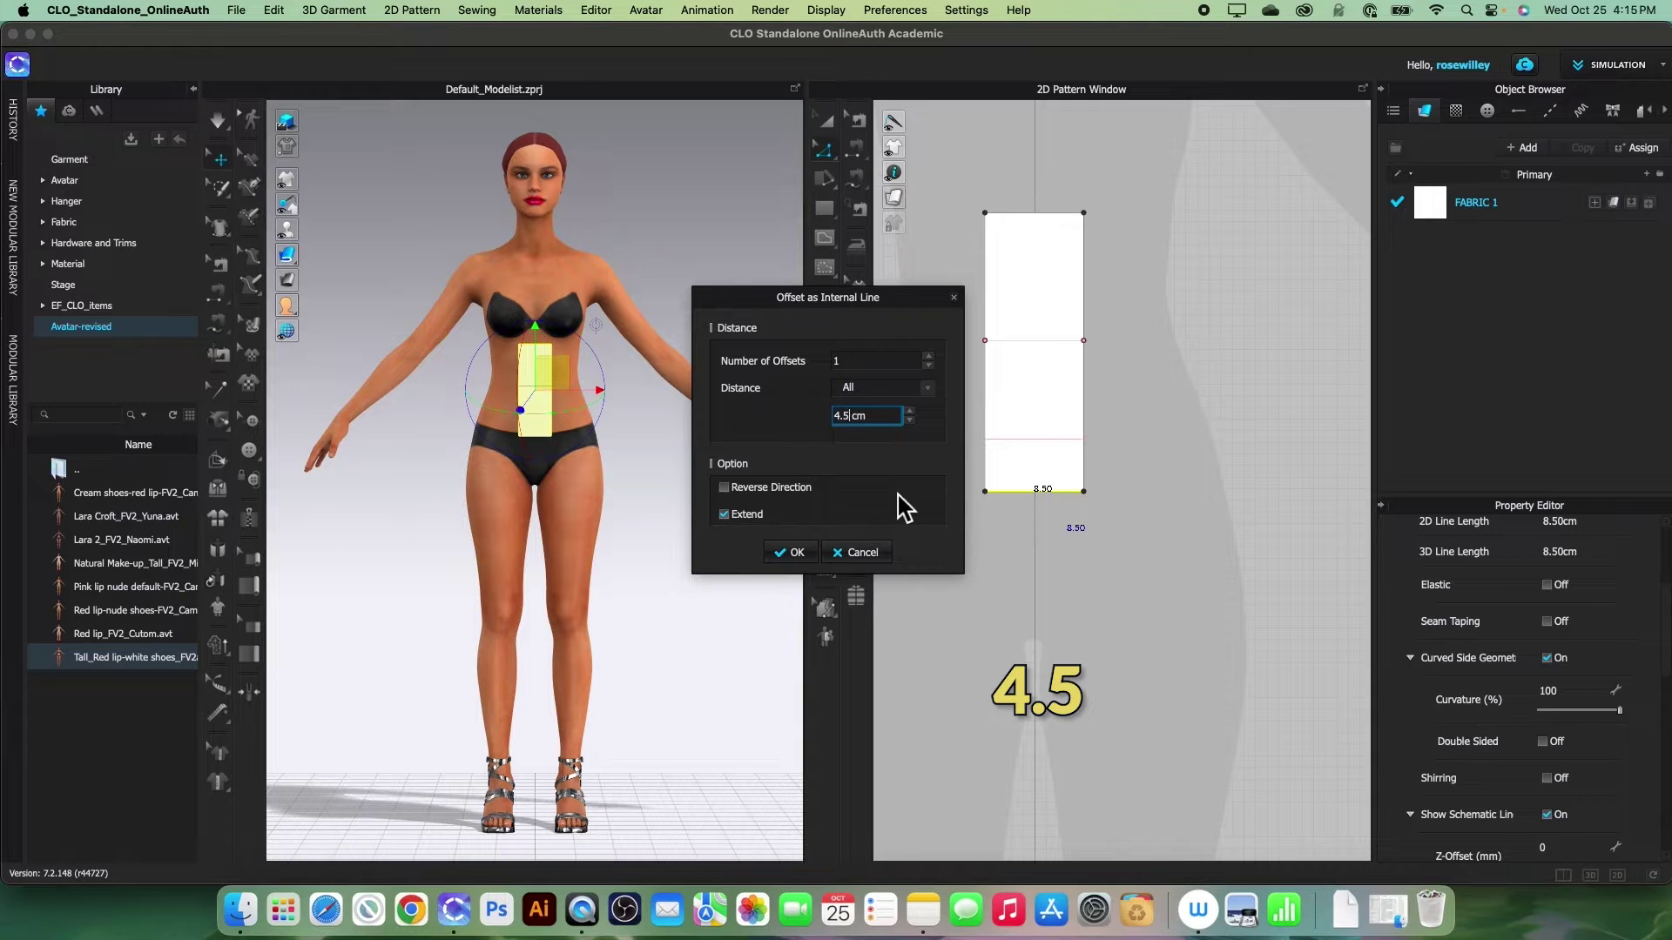
click(807, 559)
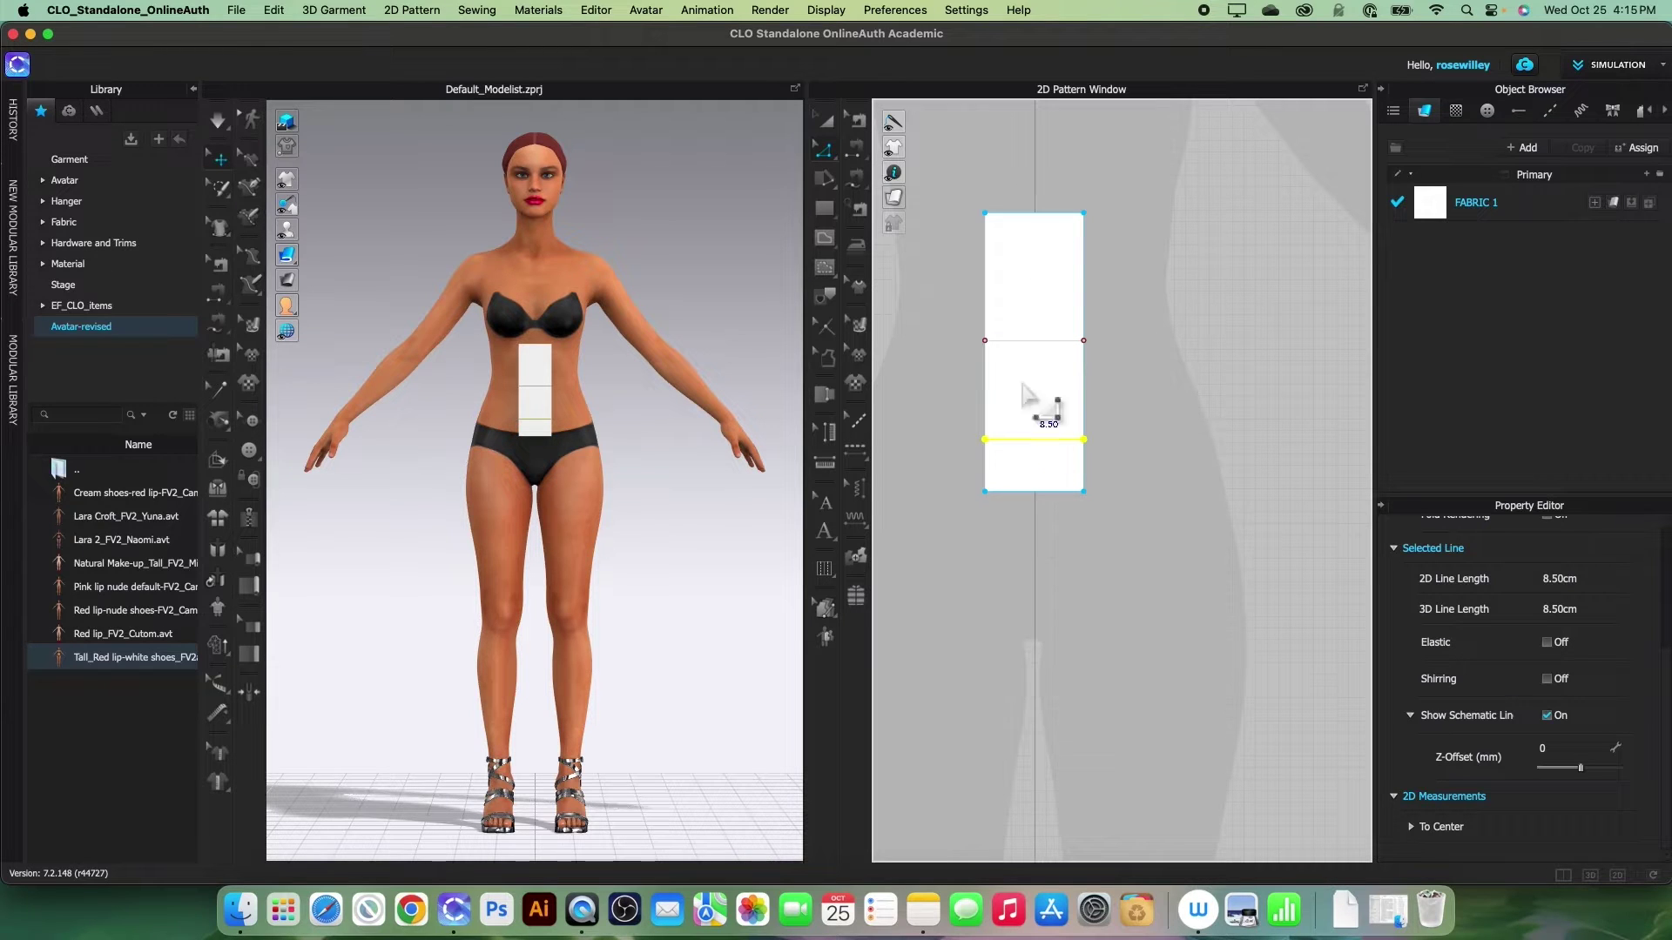
Distribute one internal line between the rectangle's two long side edges to mark the vertical centre.
click(988, 300)
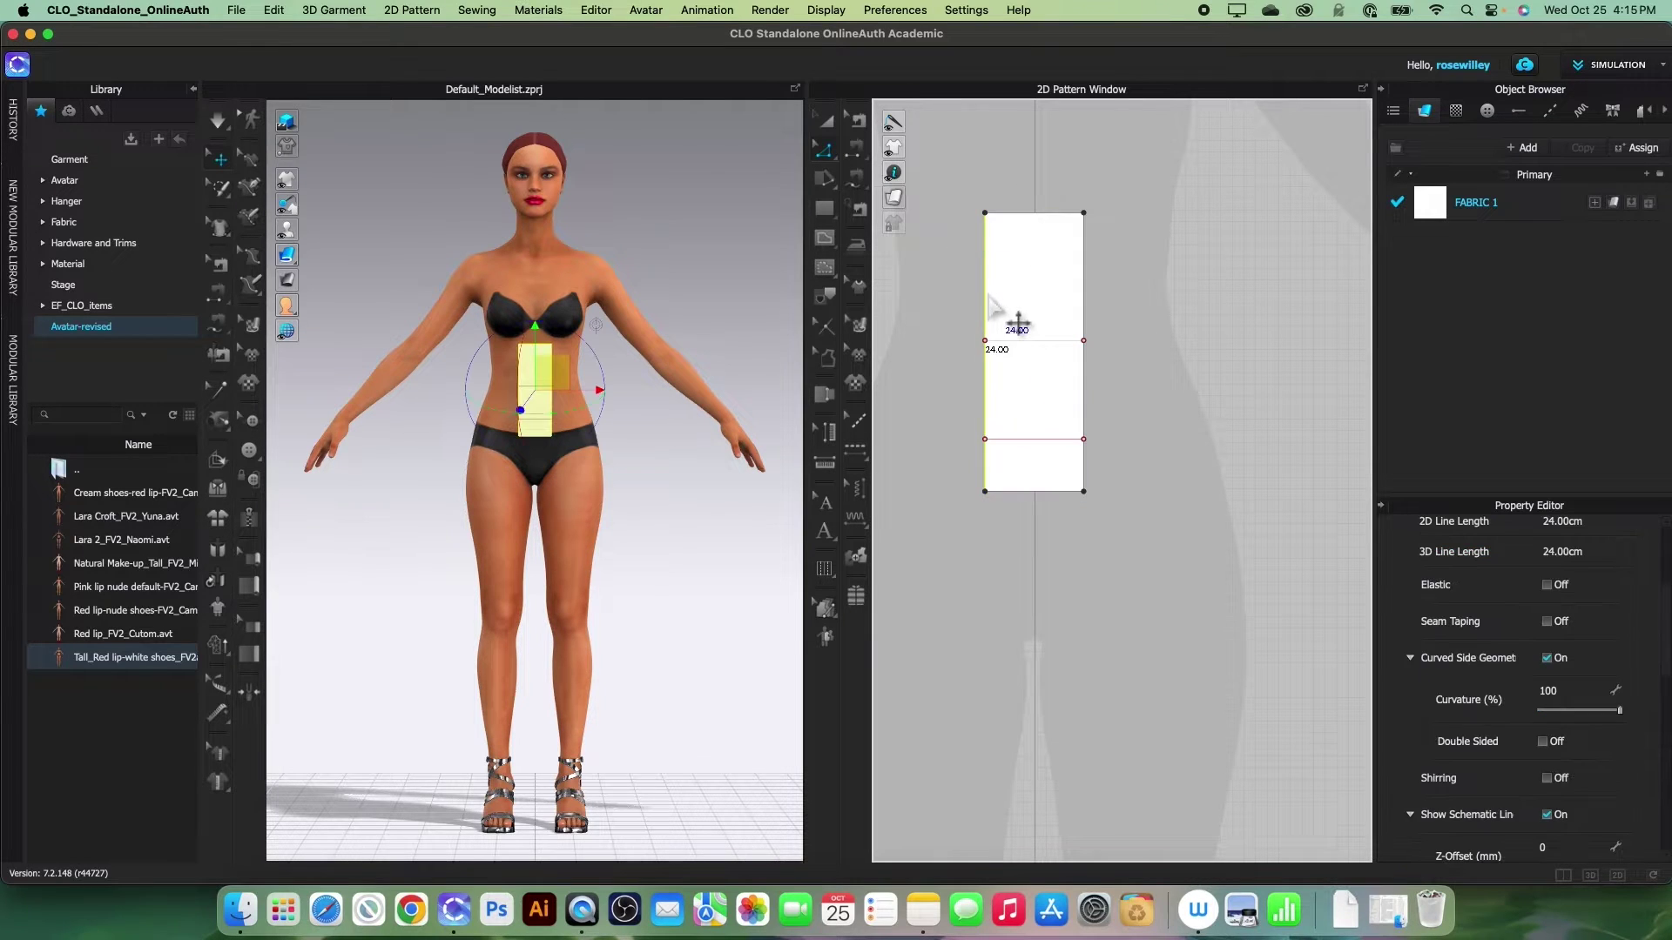
right_click(1089, 308)
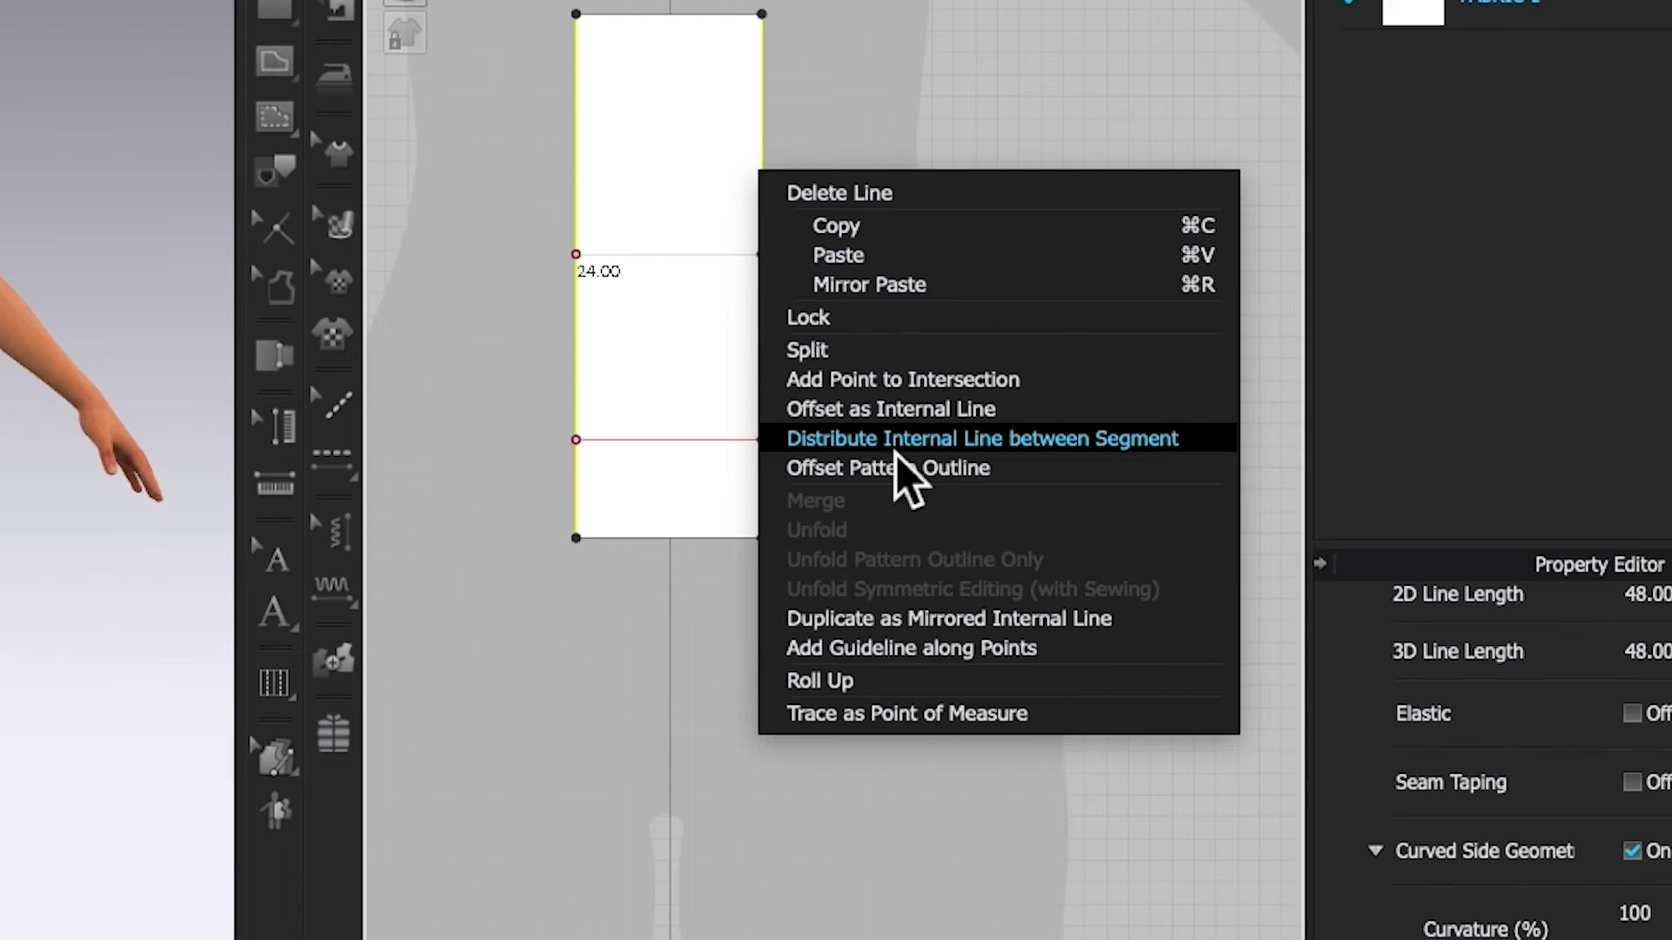
click(1085, 446)
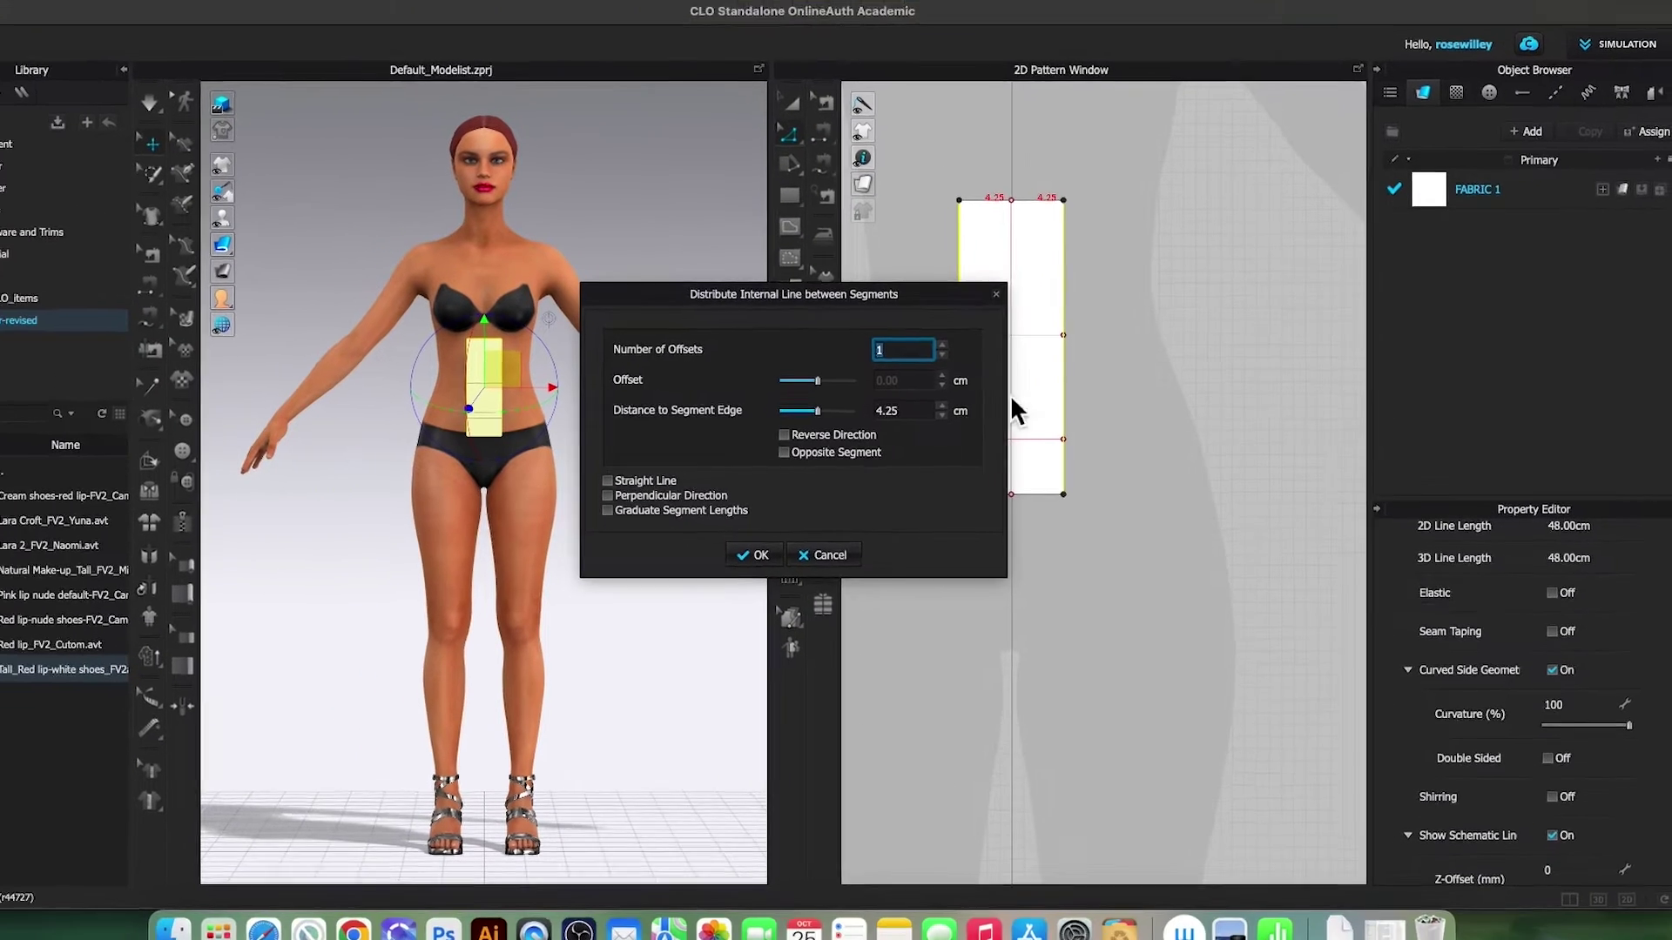
drag(931, 306, 841, 275)
click(665, 525)
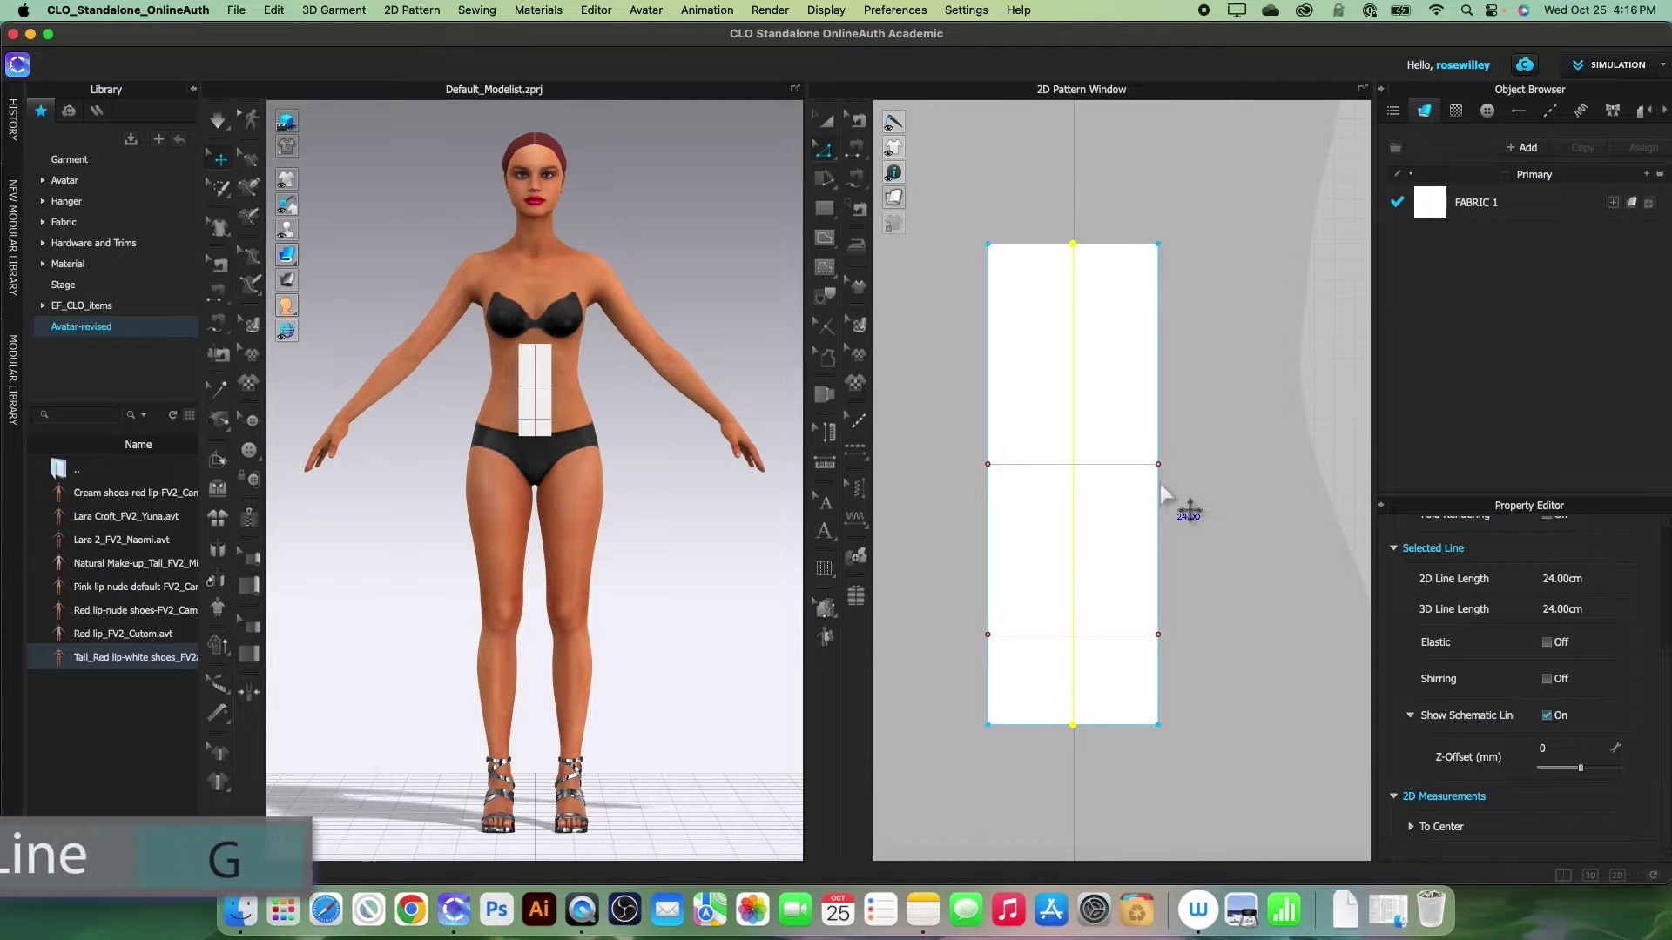
Draw a diagonal internal line from the top edge's centre to the right end of the upper horizontal internal line.
click(828, 246)
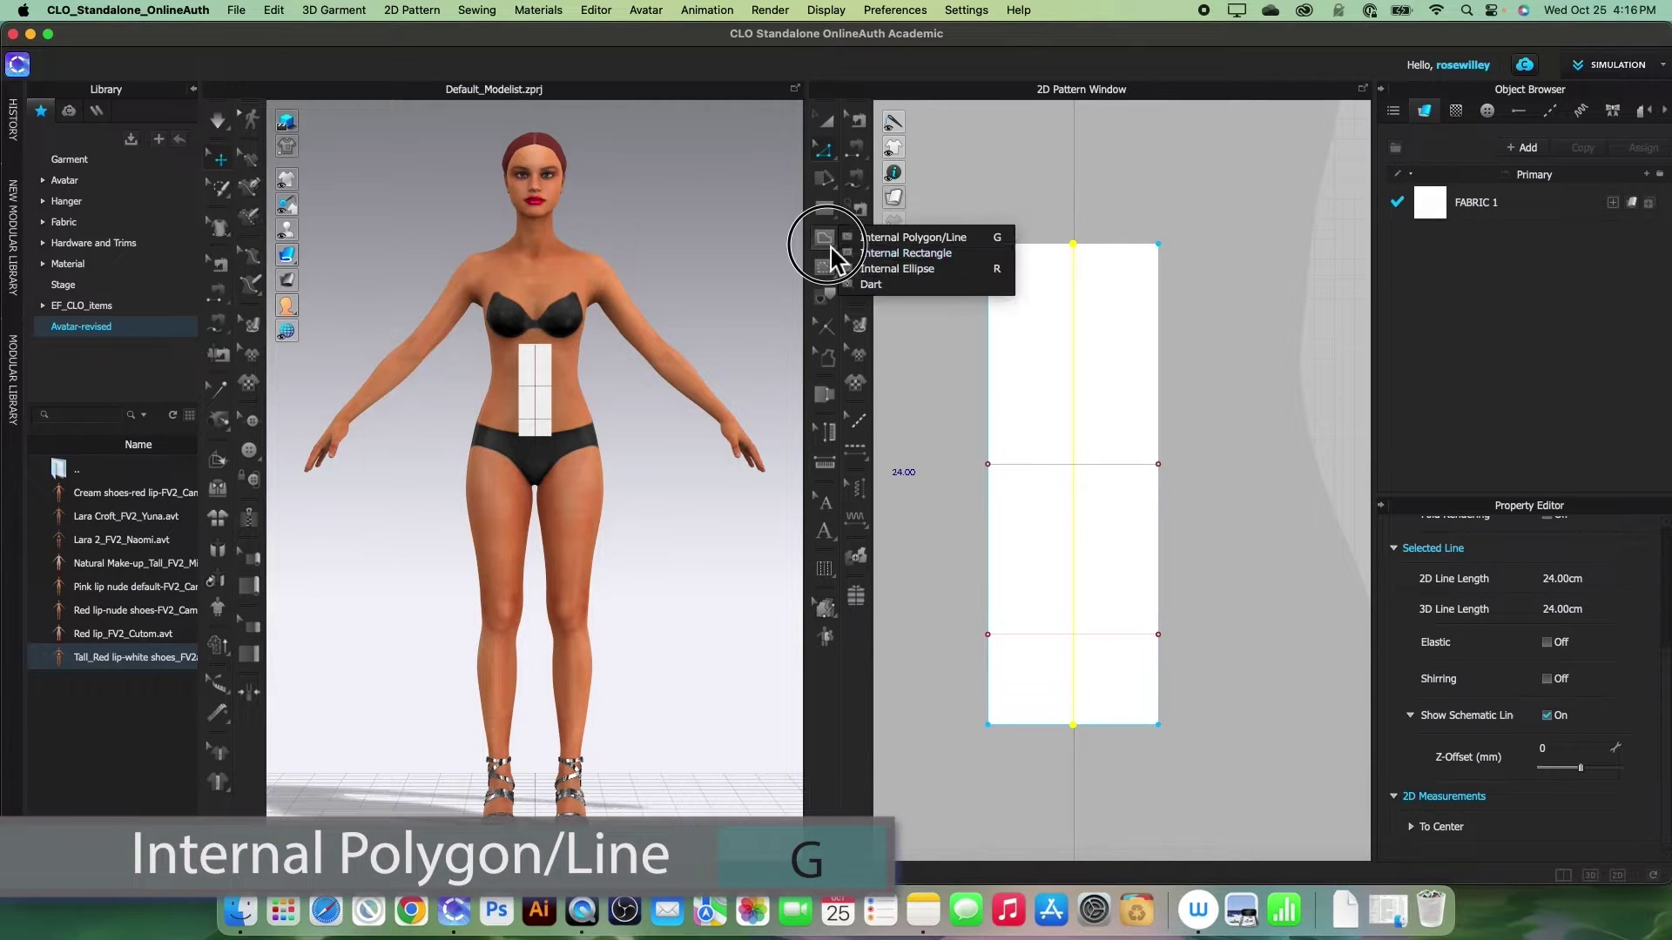
click(914, 237)
click(1074, 243)
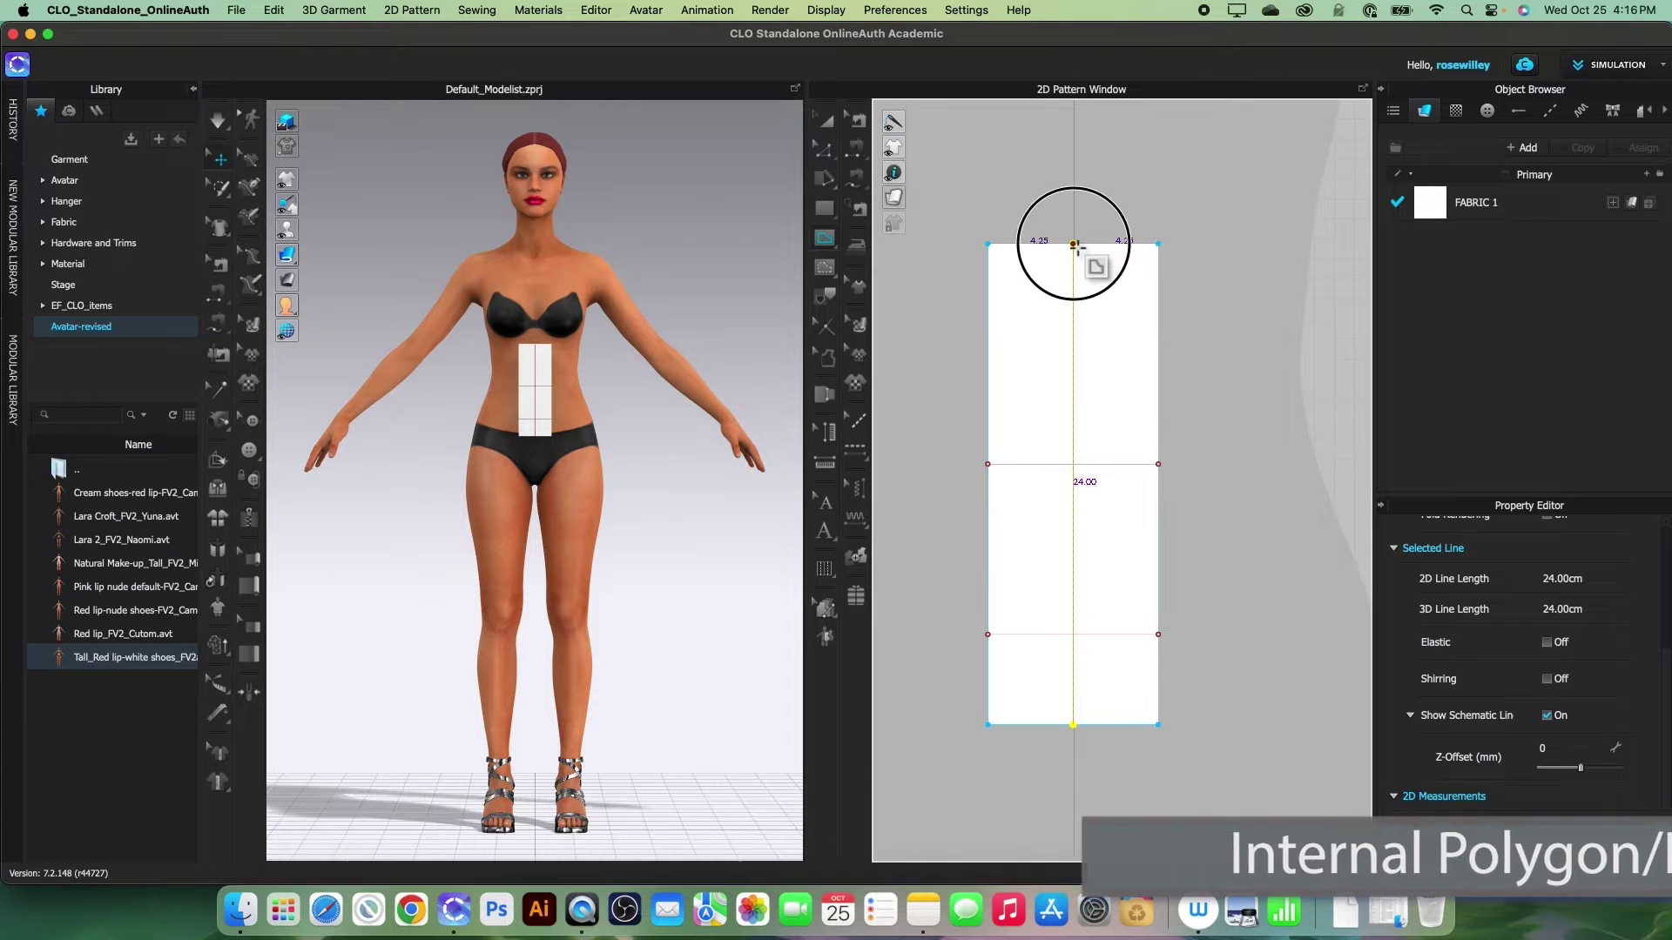
double_click(1160, 466)
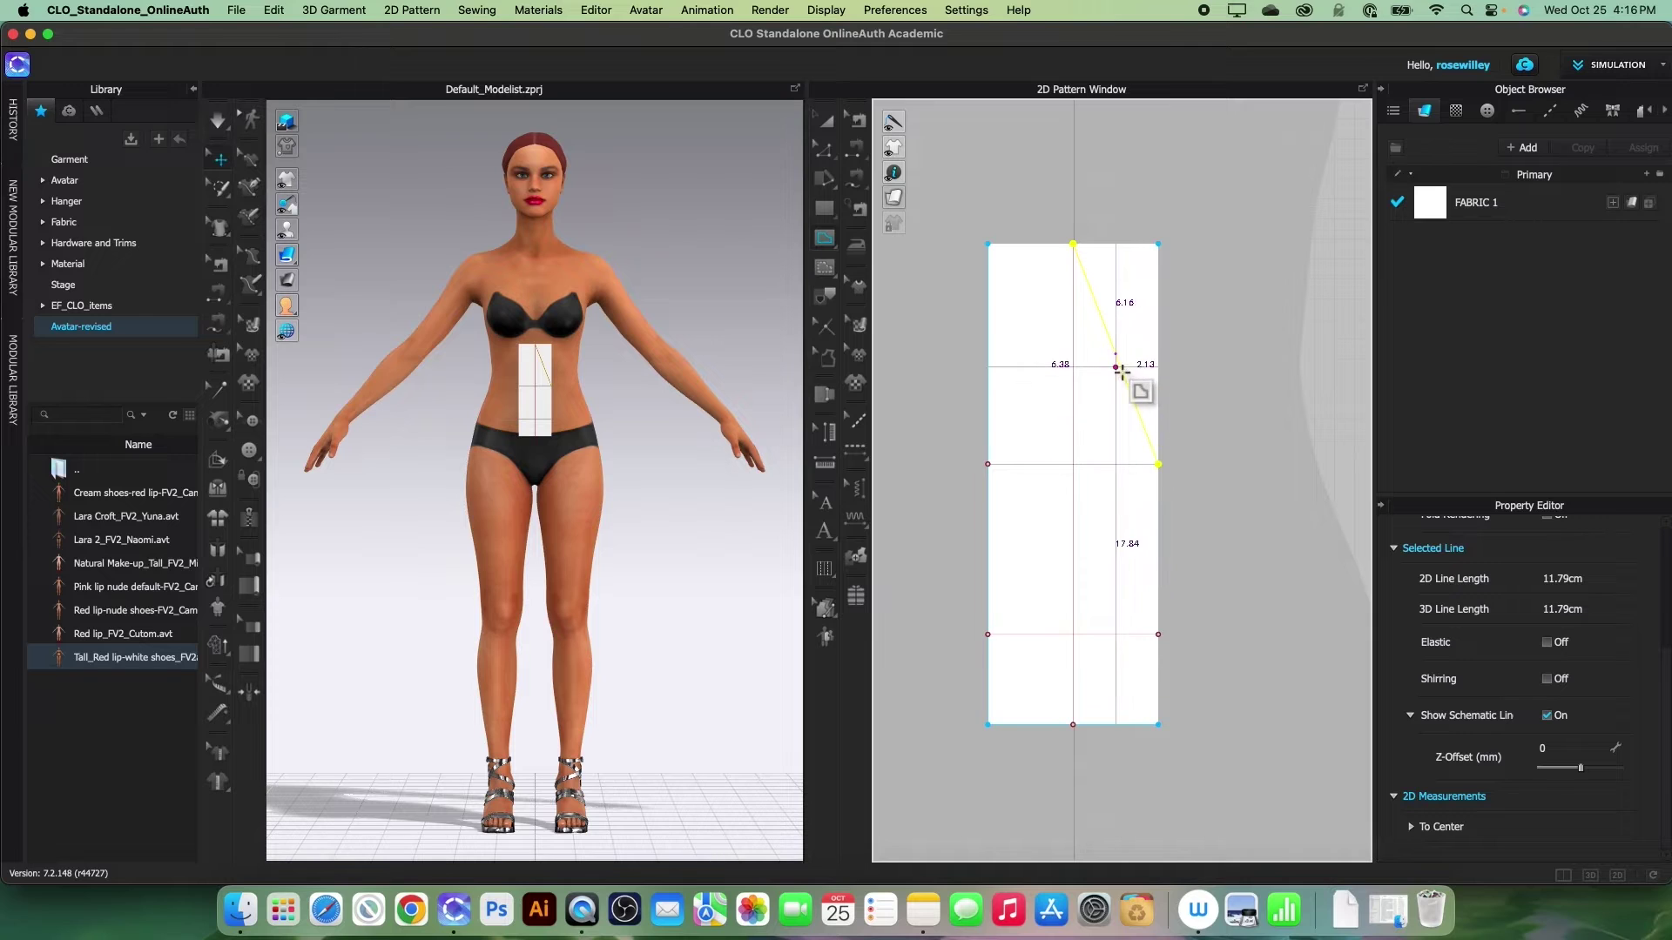
Bend the diagonal internal line outward with Edit Curvature into a curve about 11.89 cm long.
key(c)
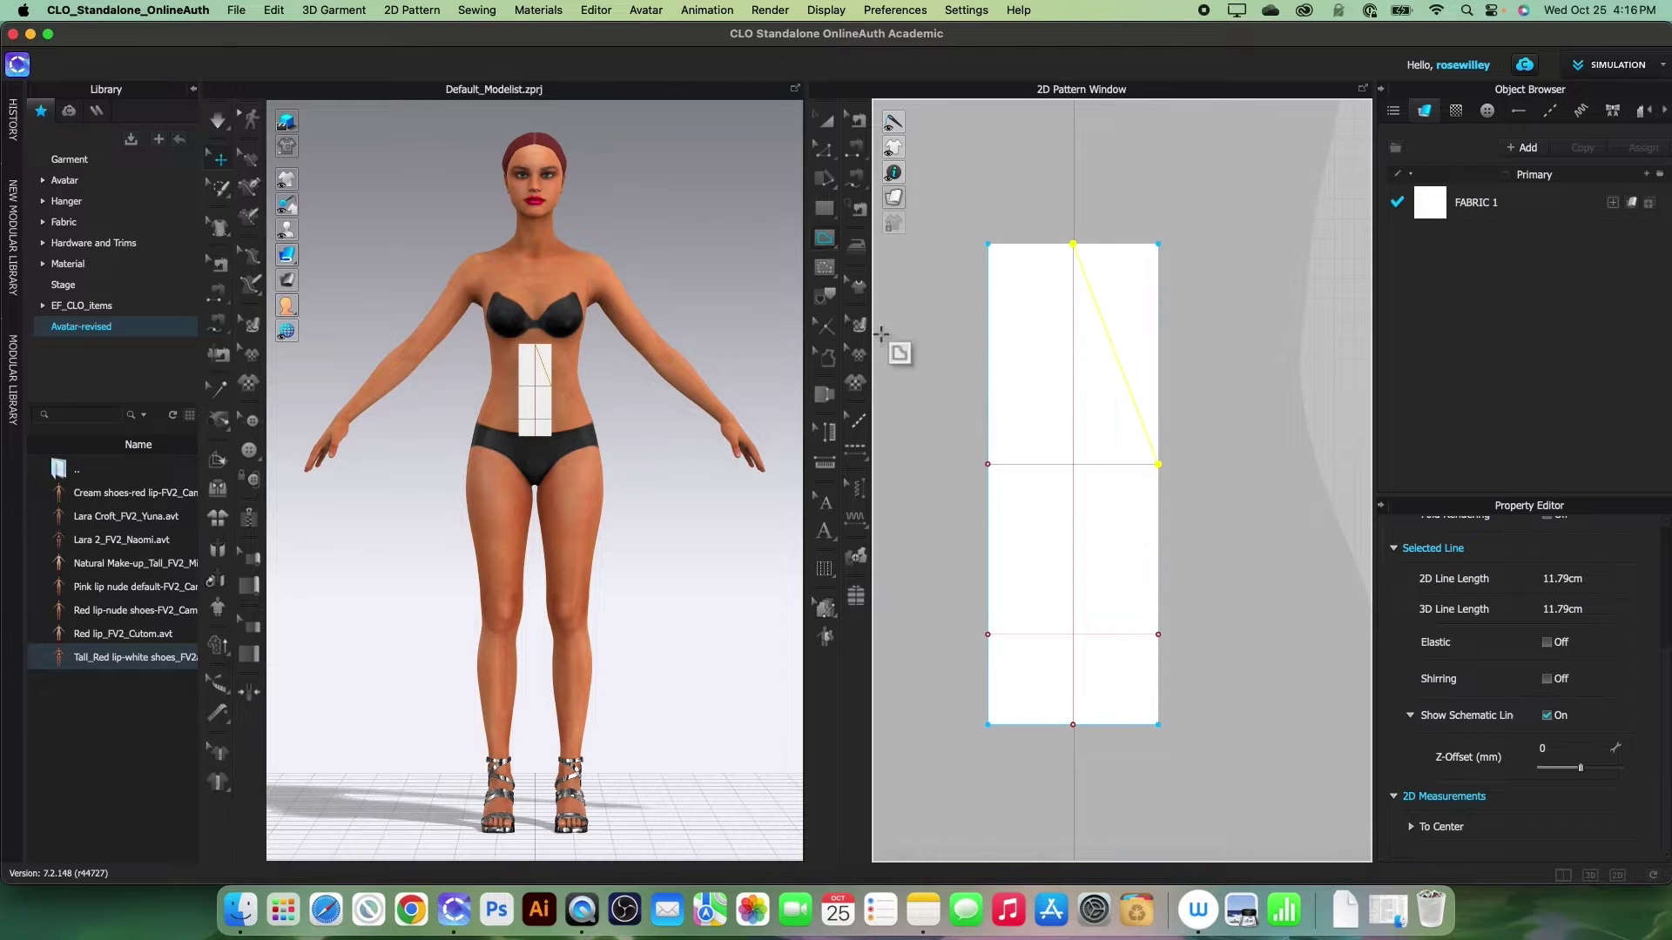
click(822, 150)
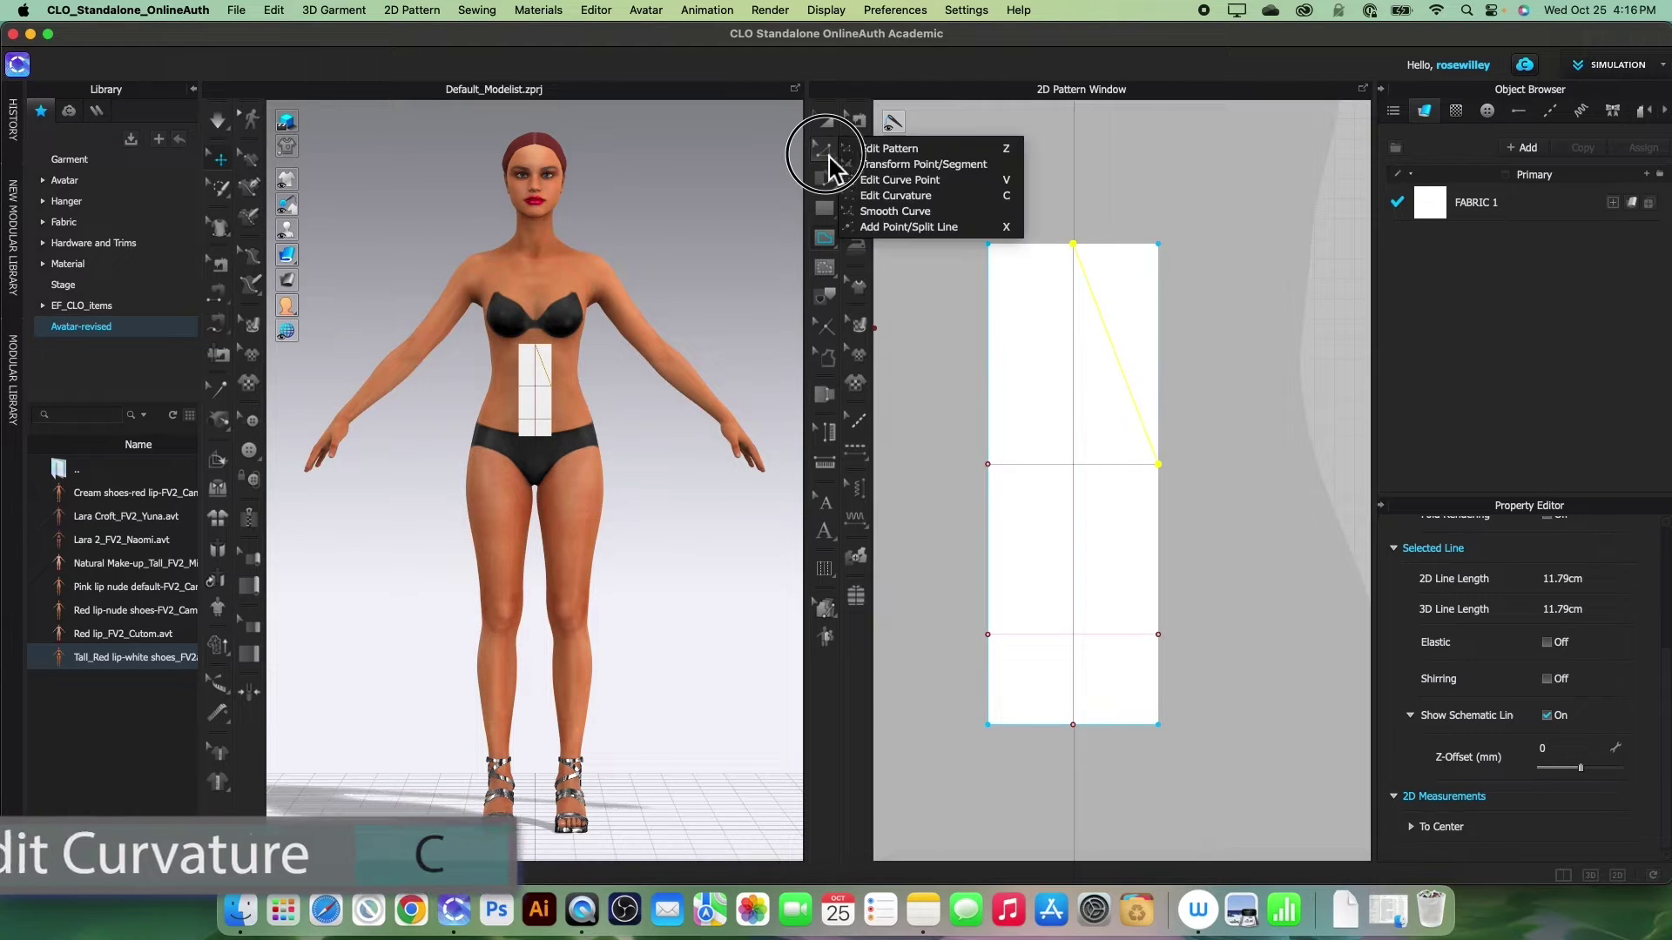
click(950, 196)
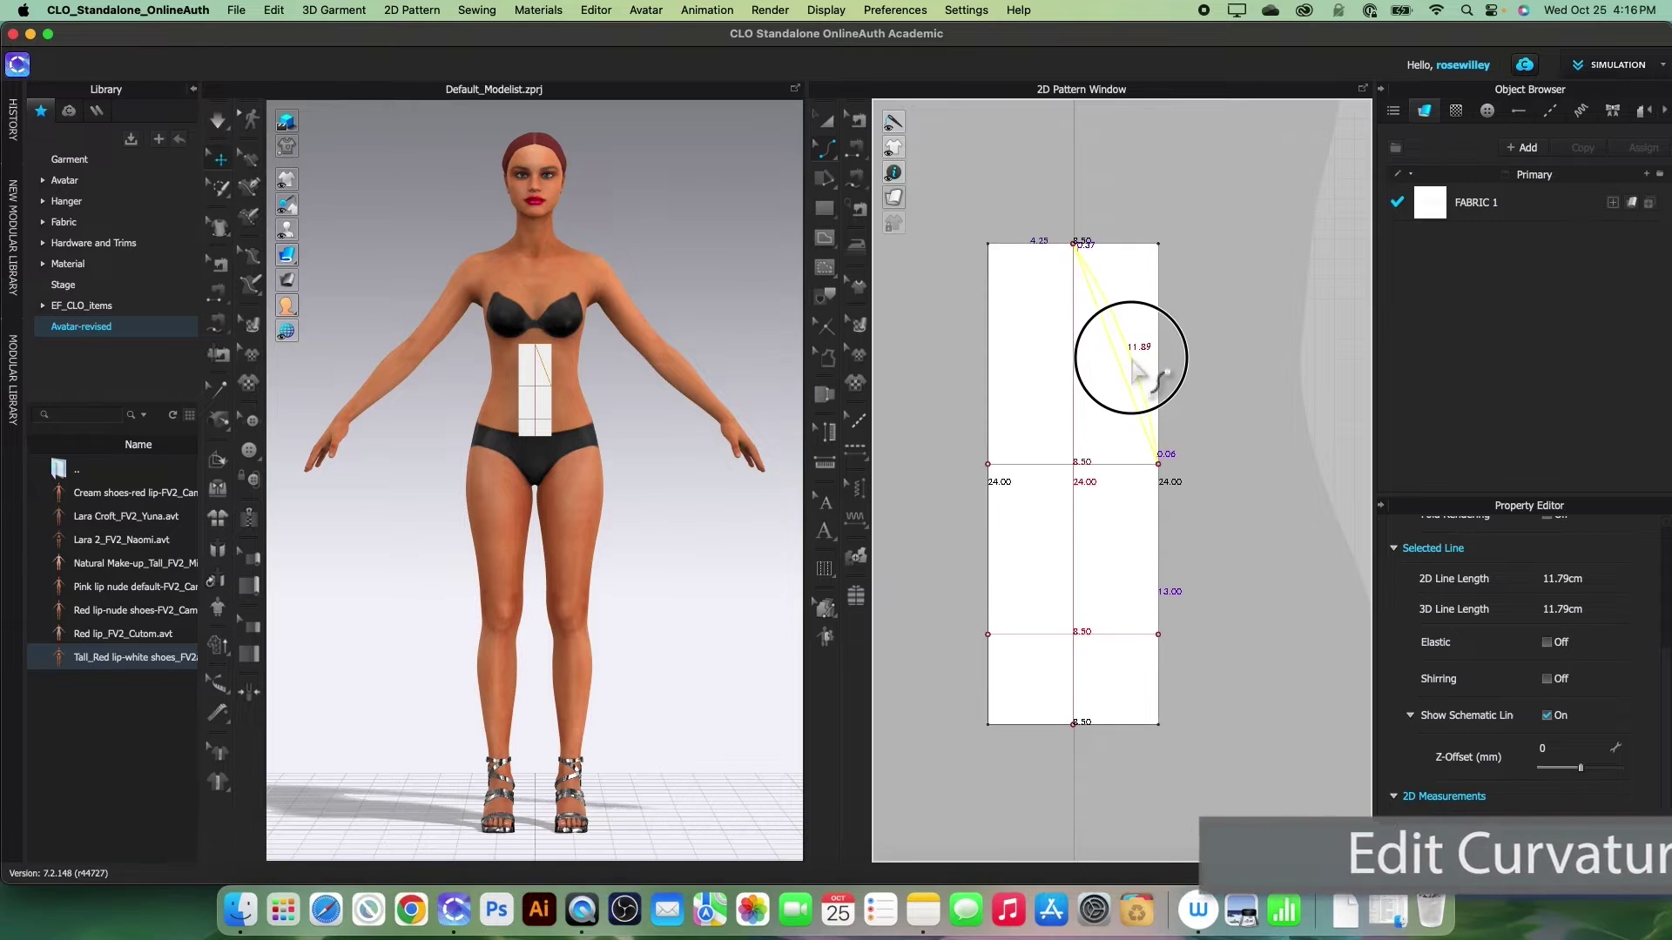
drag(1121, 372, 1165, 418)
click(1191, 344)
click(1144, 396)
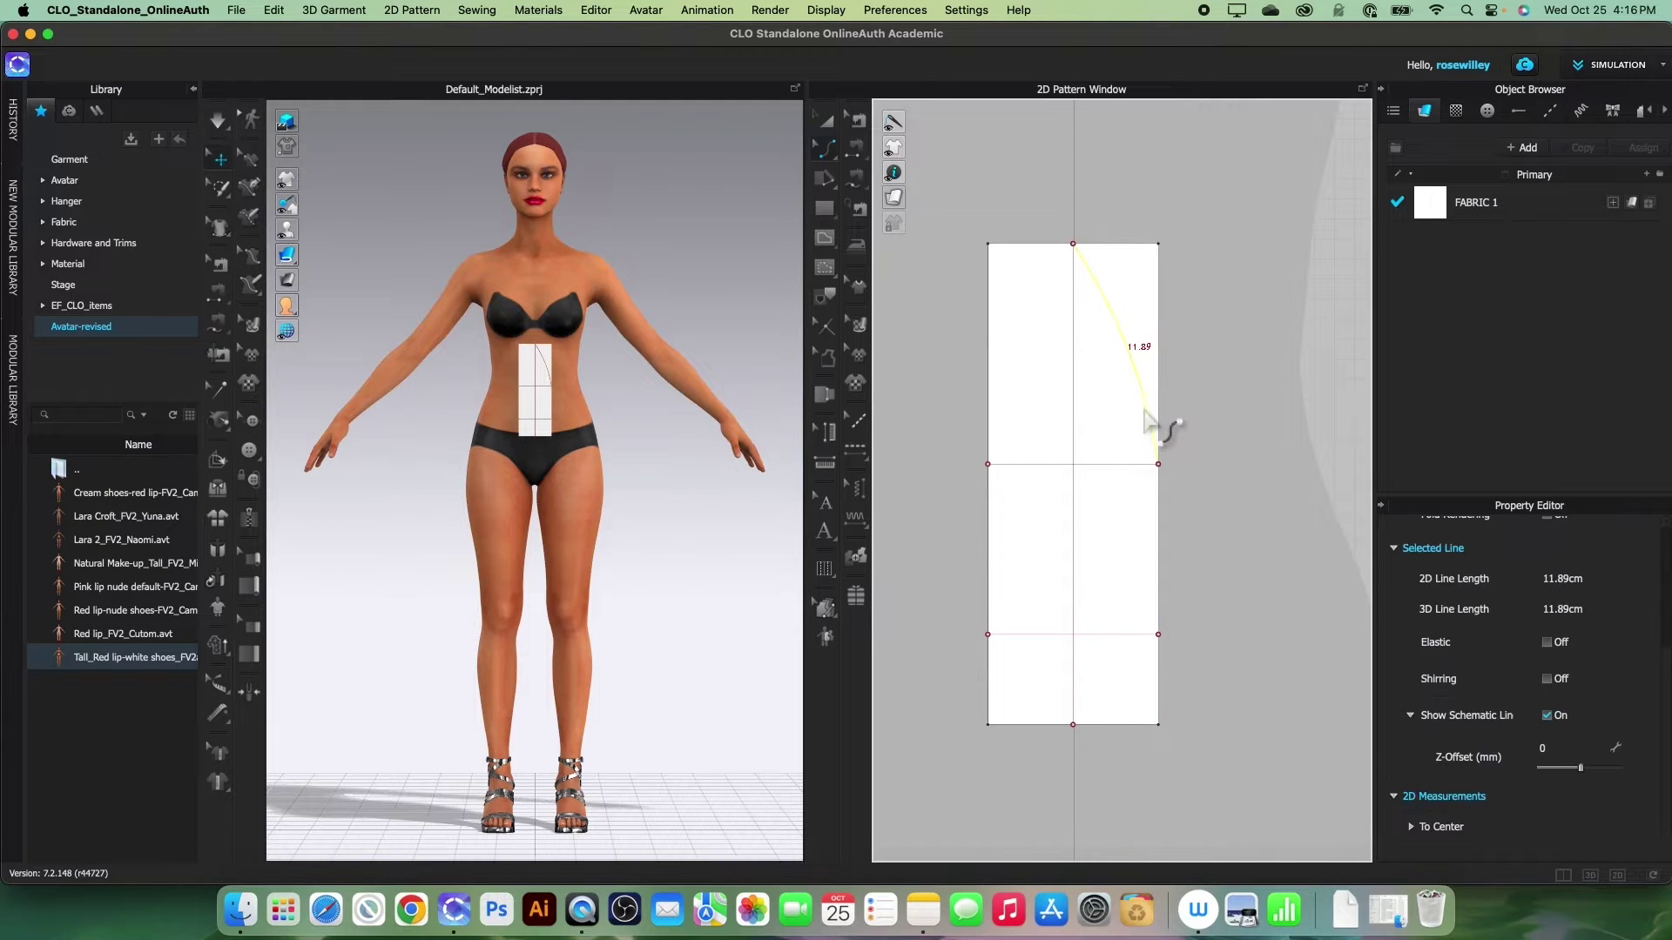
Refine the curved internal line's shape with Edit Pattern, giving it a length of about 11.87 cm.
key(z)
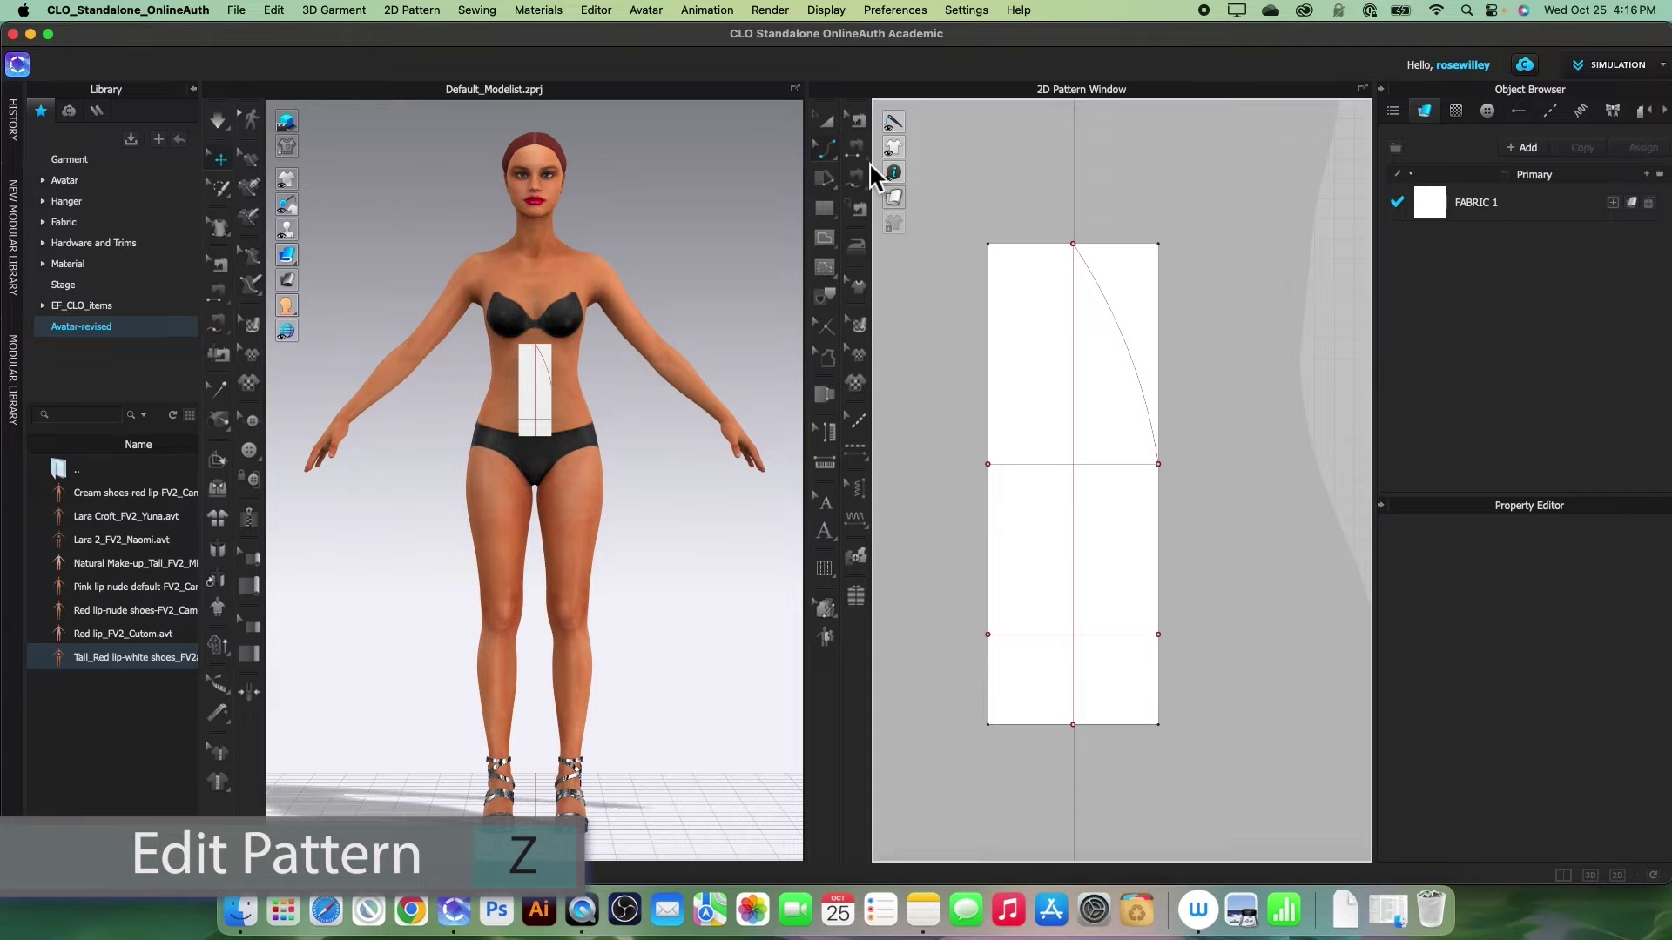
click(836, 161)
click(879, 174)
click(1146, 387)
drag(1148, 390, 1141, 388)
click(1112, 308)
click(1194, 378)
click(1122, 335)
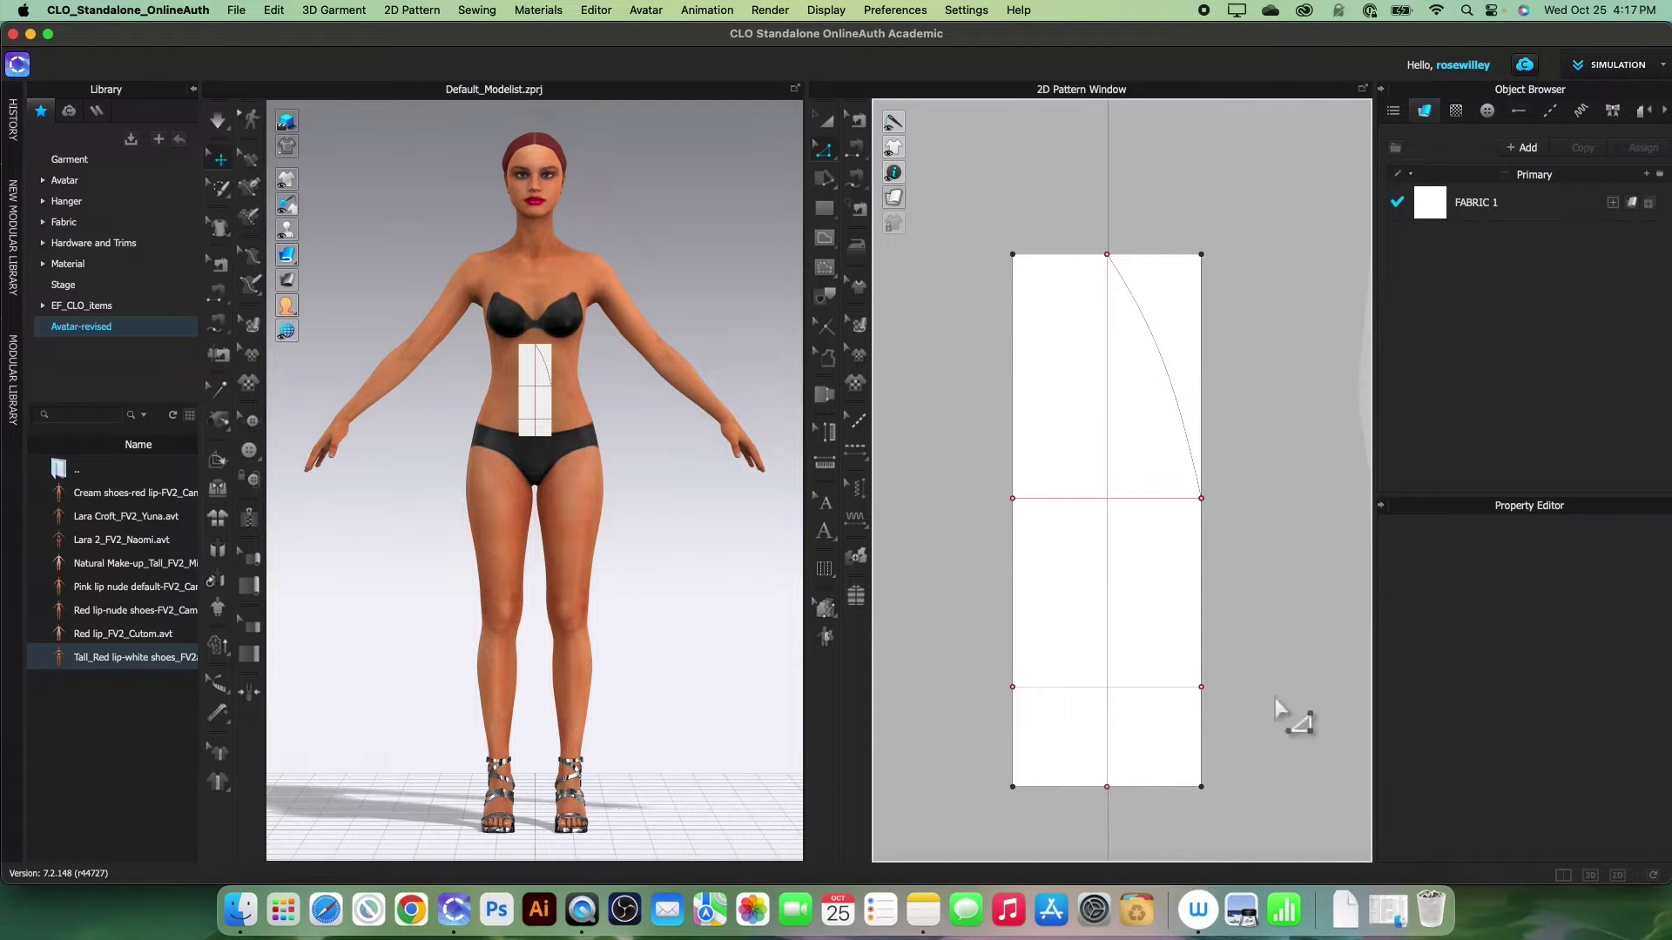
Cut the panel along the curved internal line to separate its upper-right corner.
key(a)
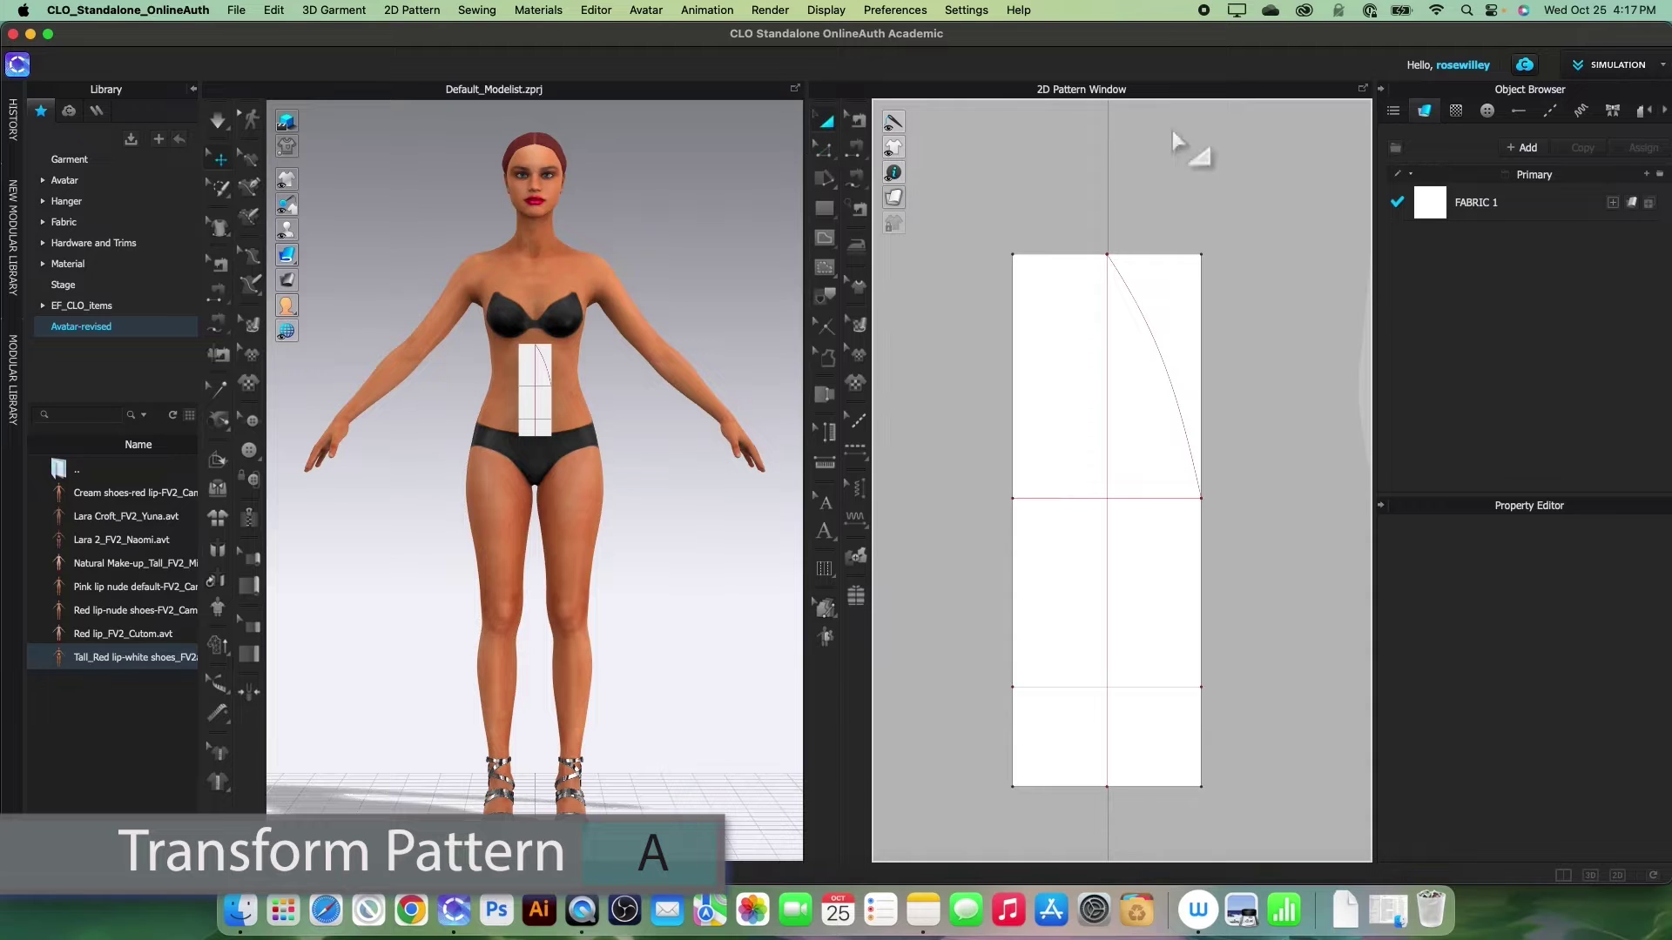
click(1167, 351)
right_click(1167, 350)
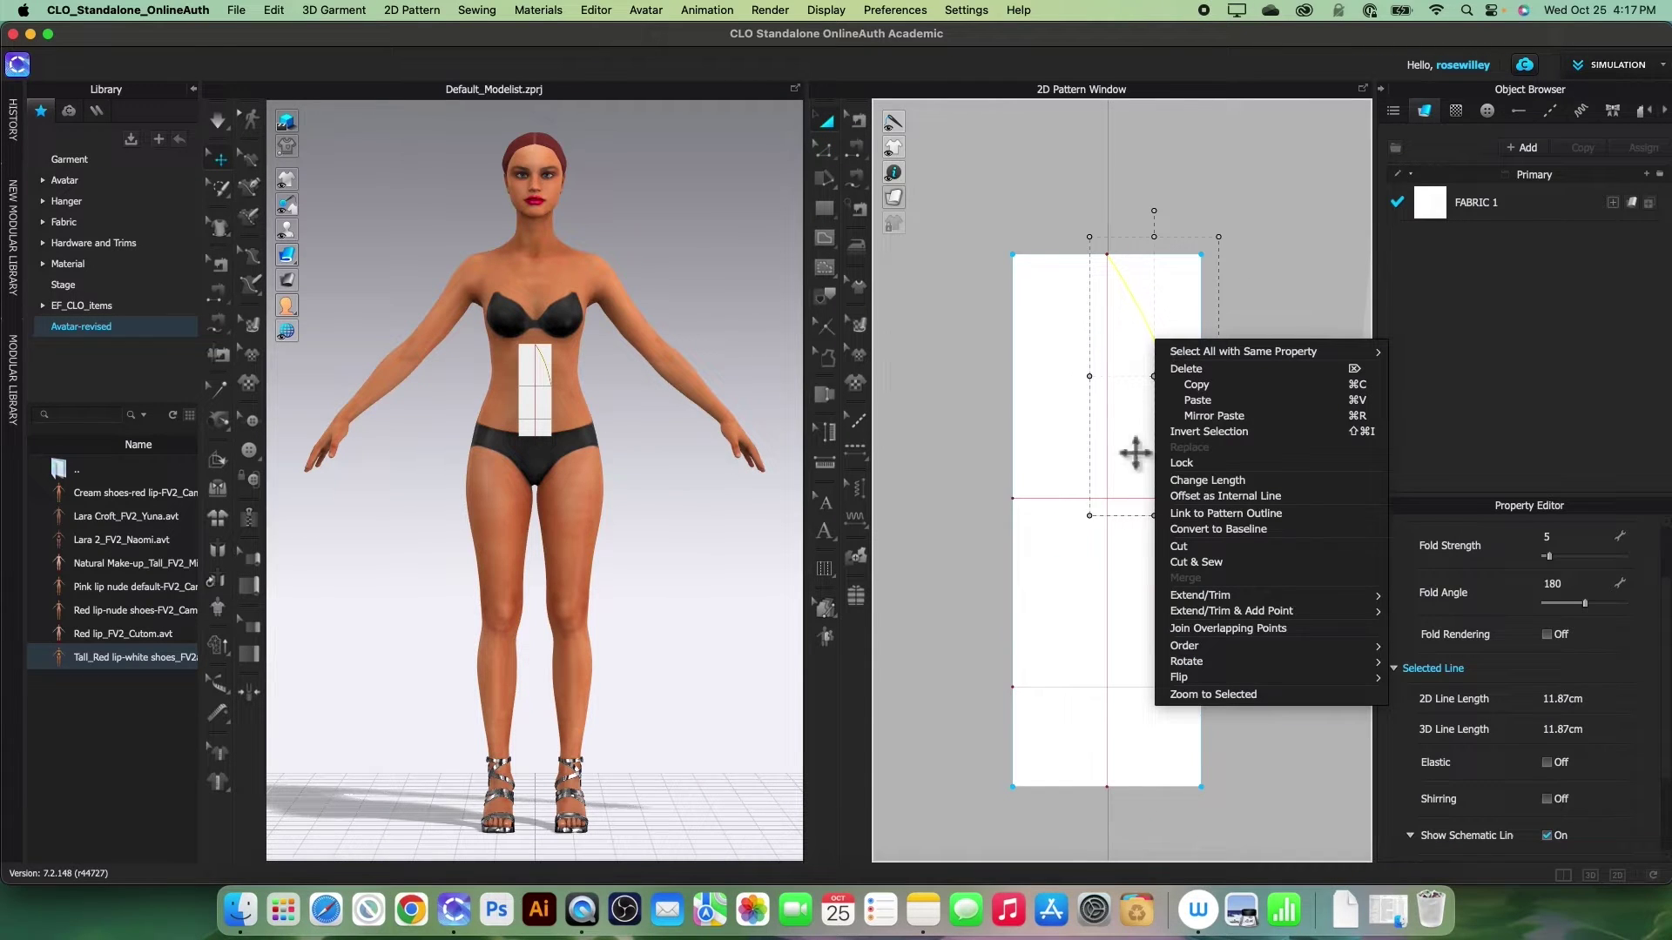
click(1200, 562)
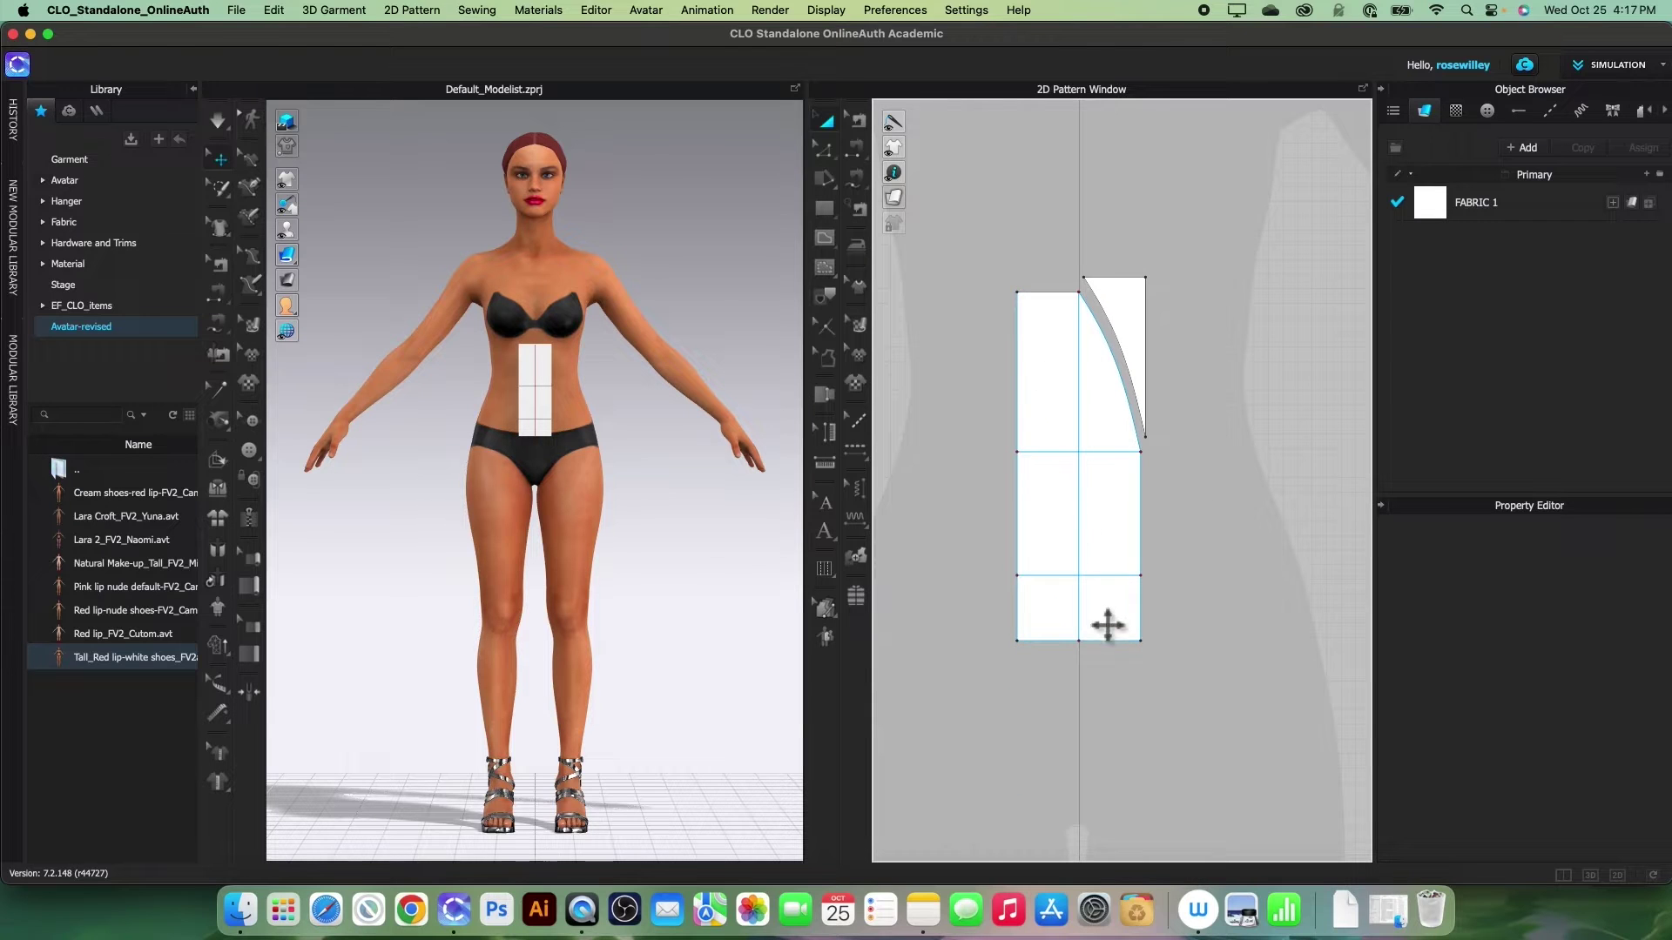
Cut the remaining panel in two along the vertical centre internal line.
scroll(1104, 609, up, 2)
click(1083, 366)
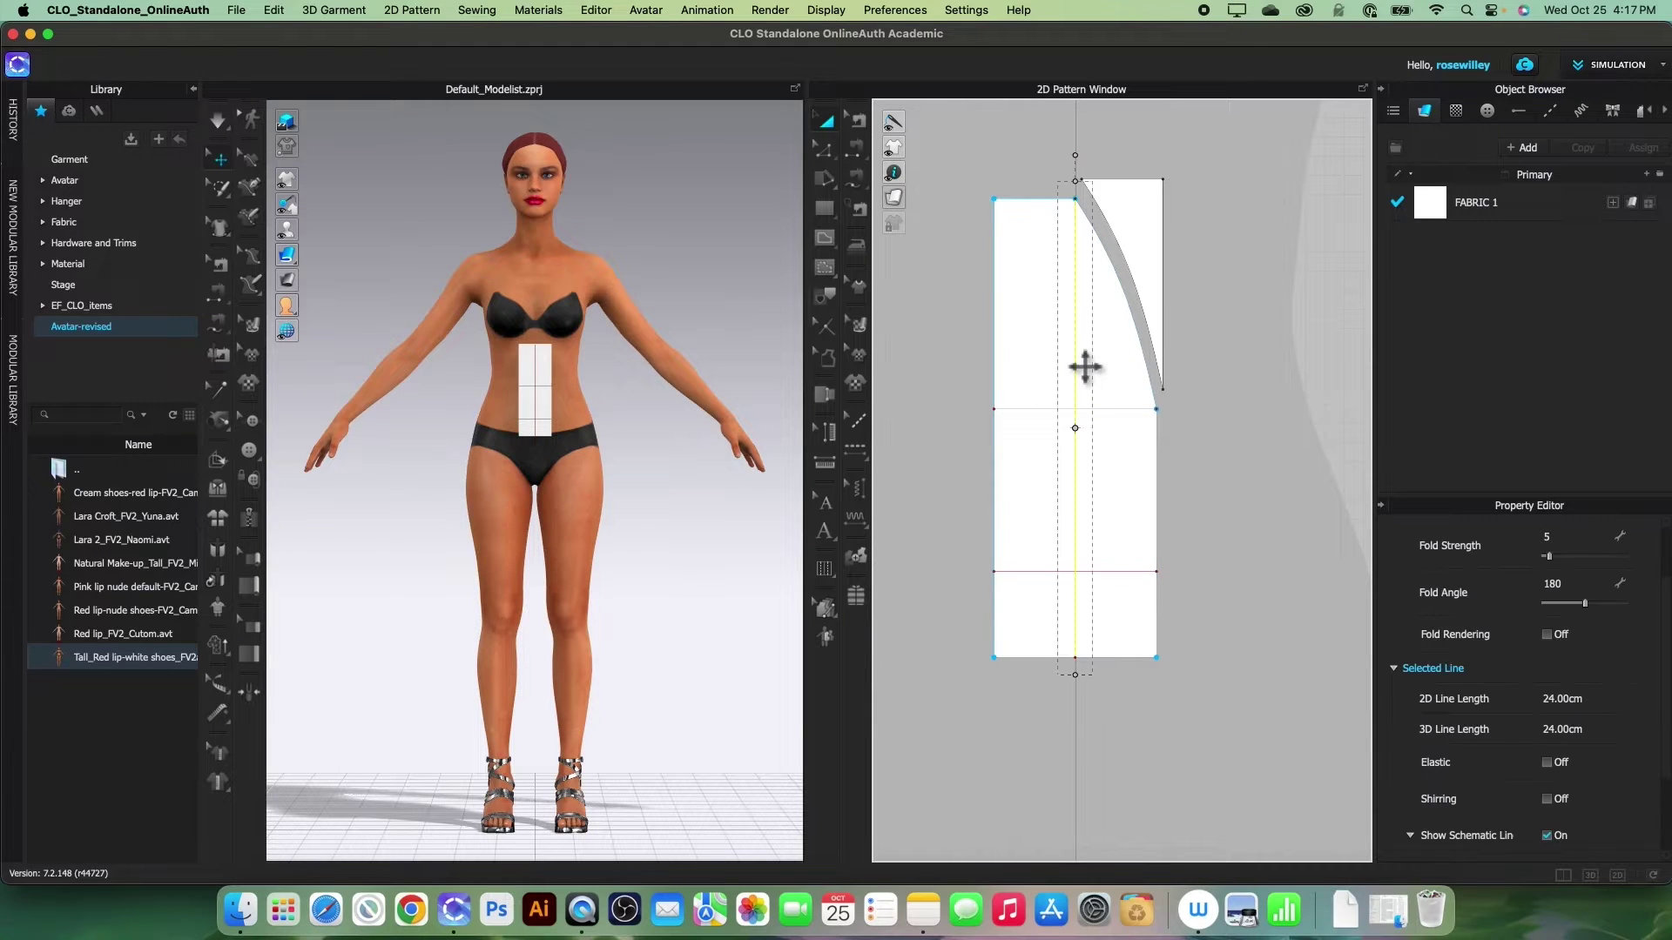
right_click(1085, 367)
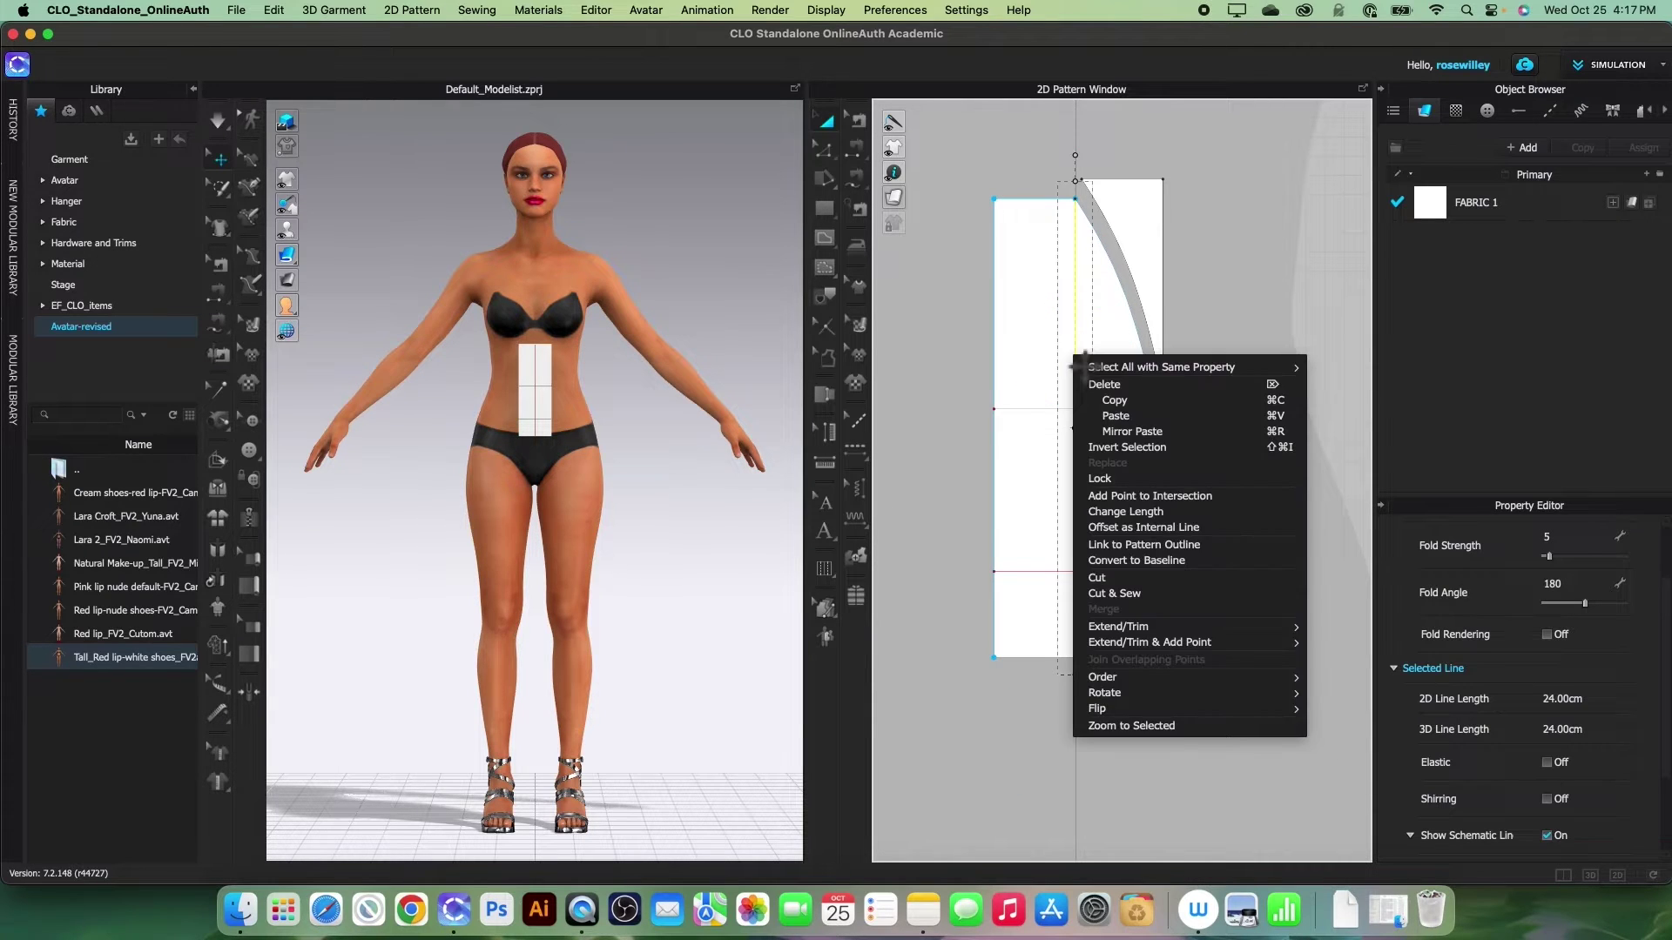
click(1149, 579)
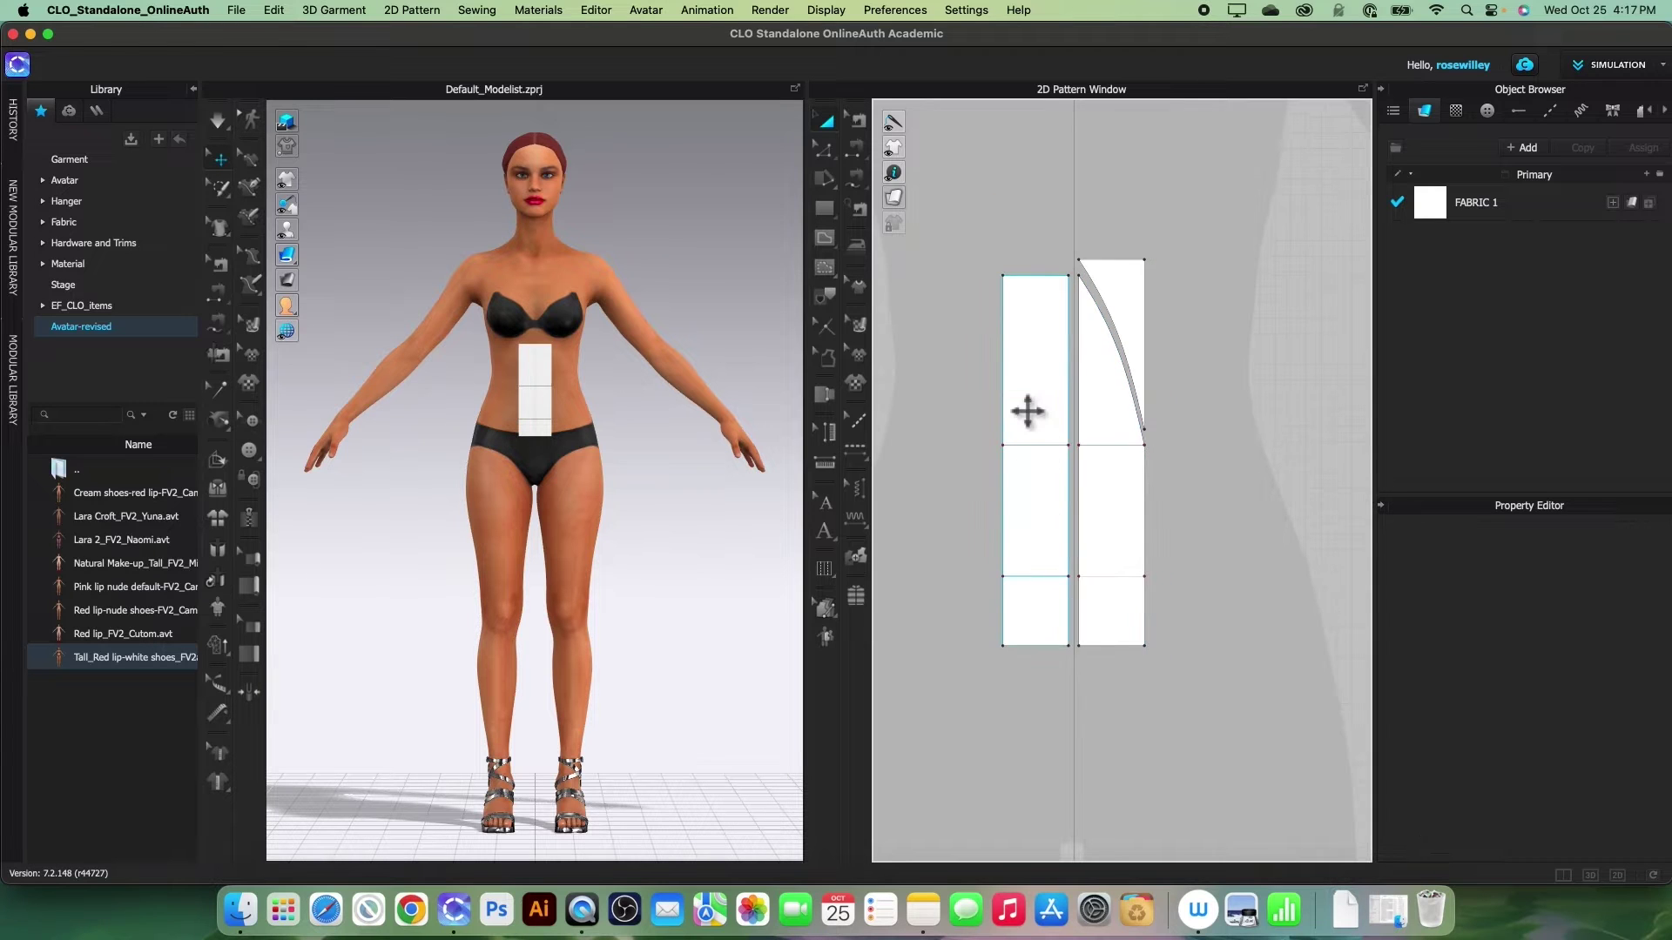
Delete the left half of the panel and the cut-off corner piece, keeping only the right curved half.
click(1031, 364)
shift+click(1128, 303)
key(Delete)
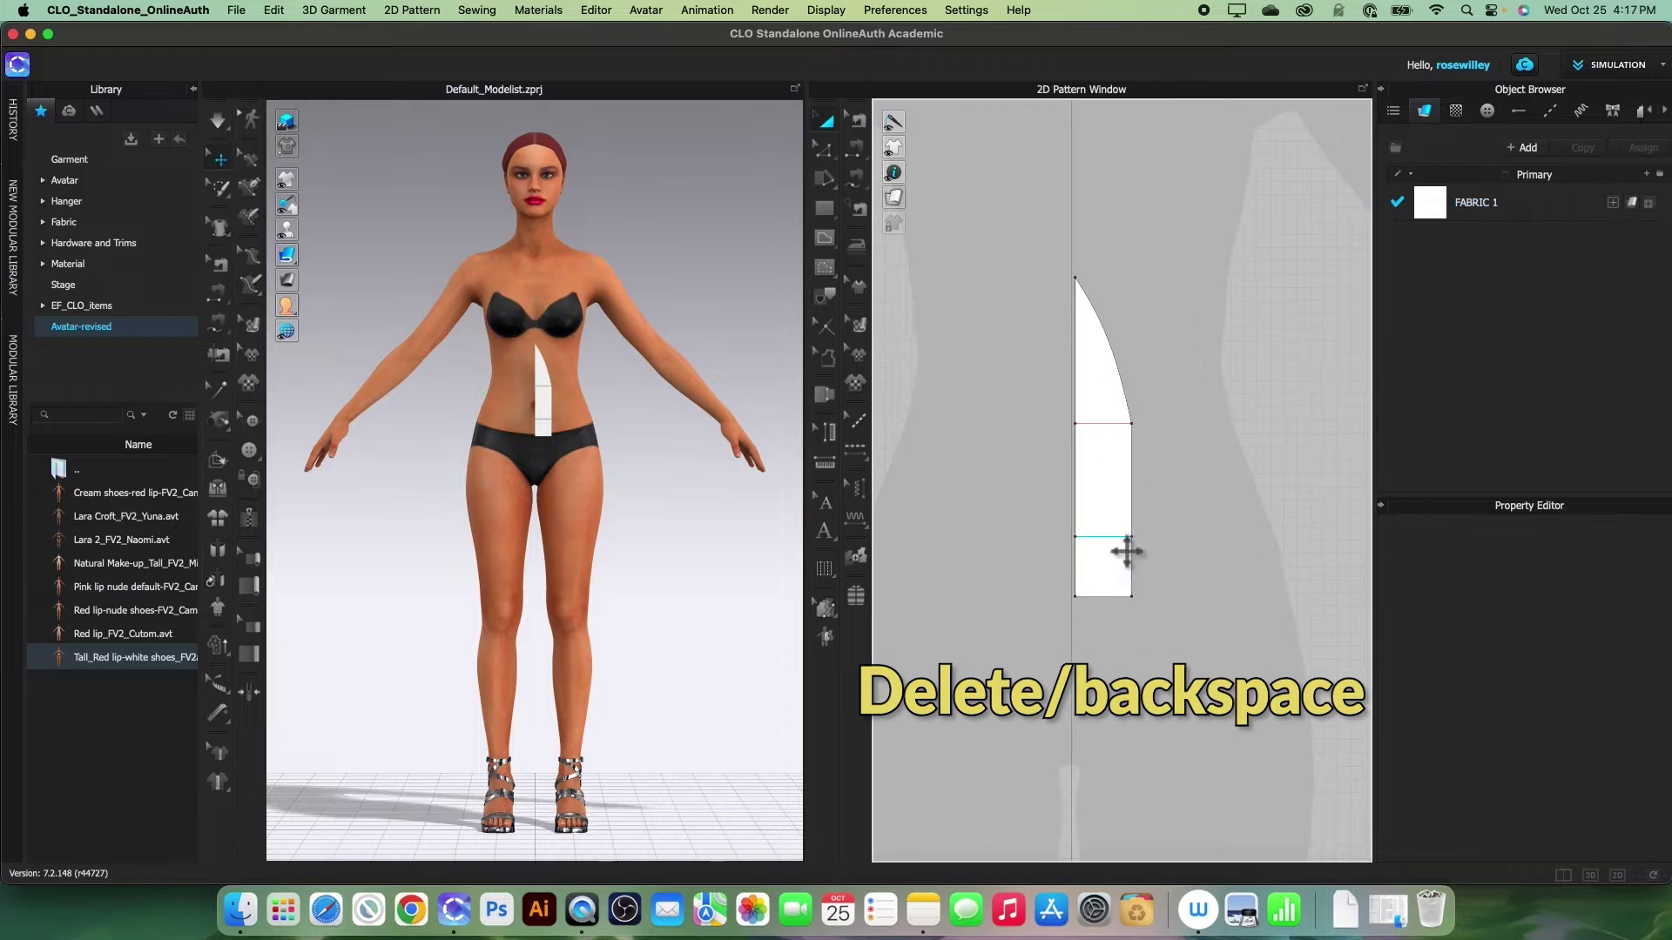
Unfold the curved half panel across its straight centre edge to form a full symmetrical pointed panel.
click(827, 153)
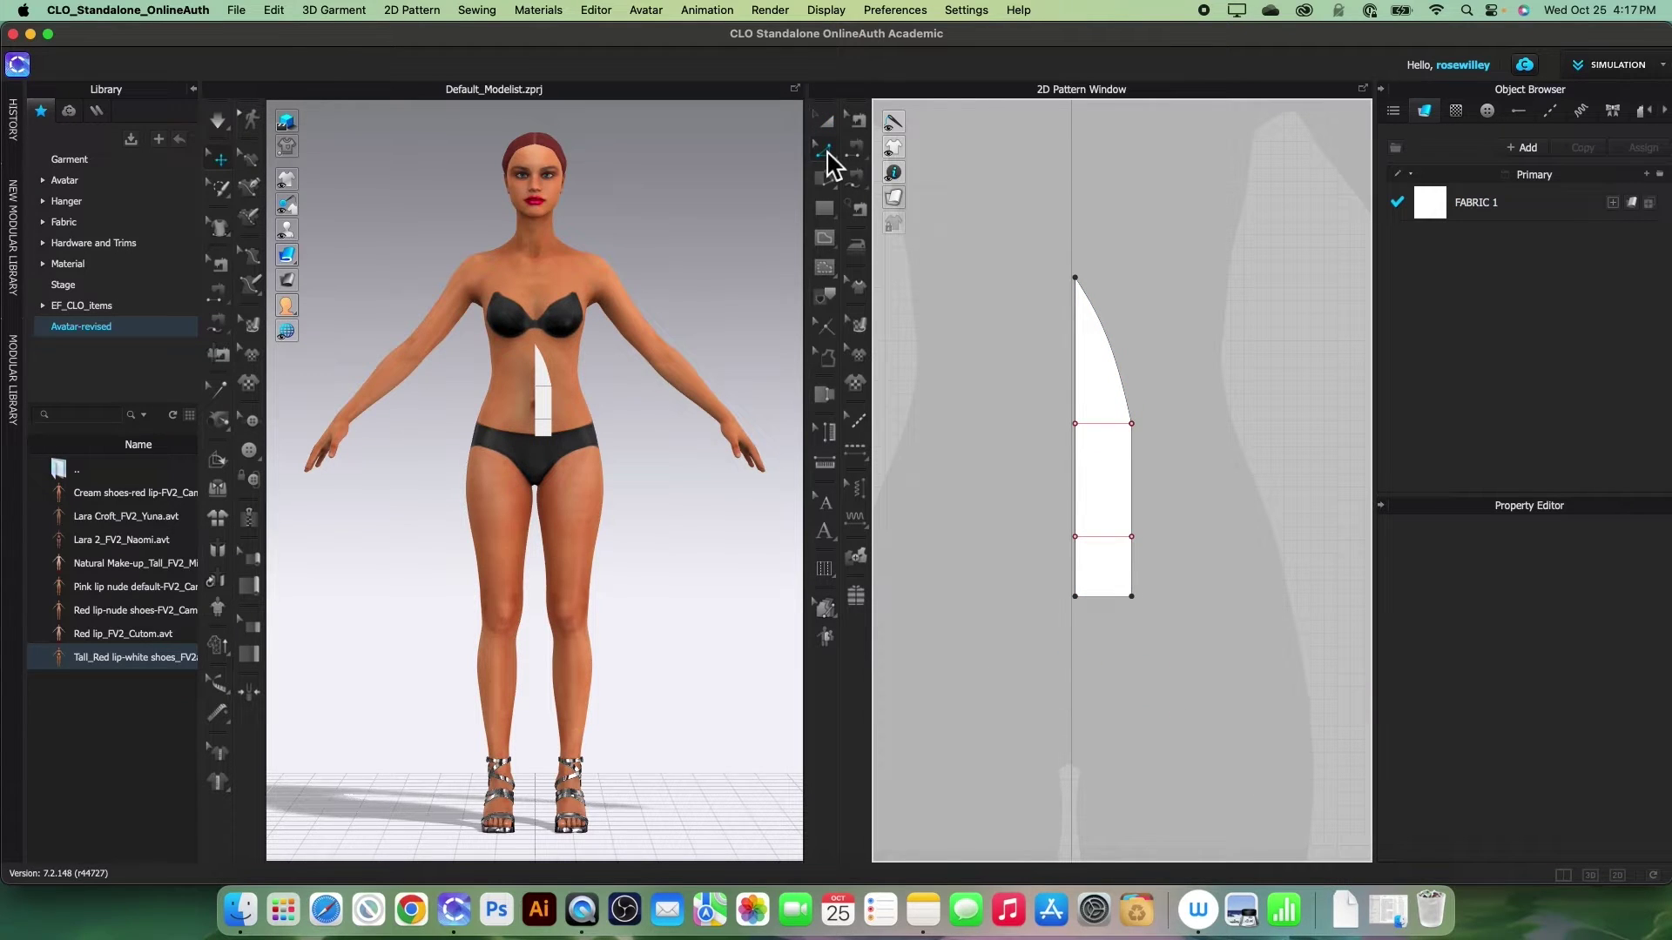
right_click(1076, 397)
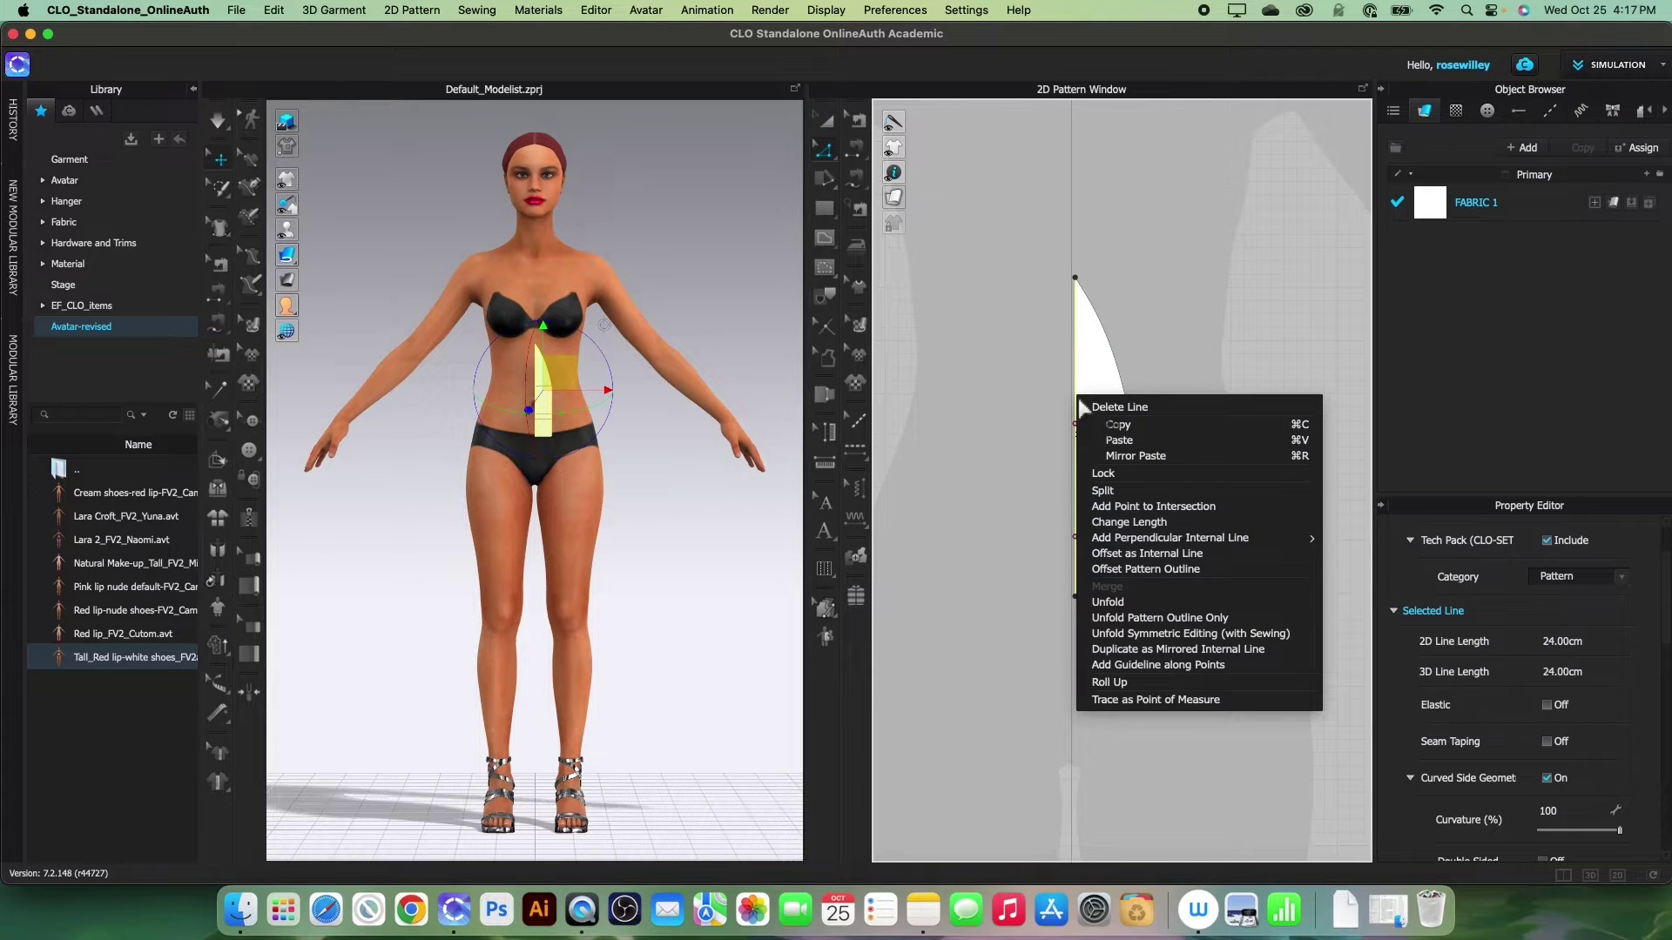
click(1132, 602)
click(1186, 492)
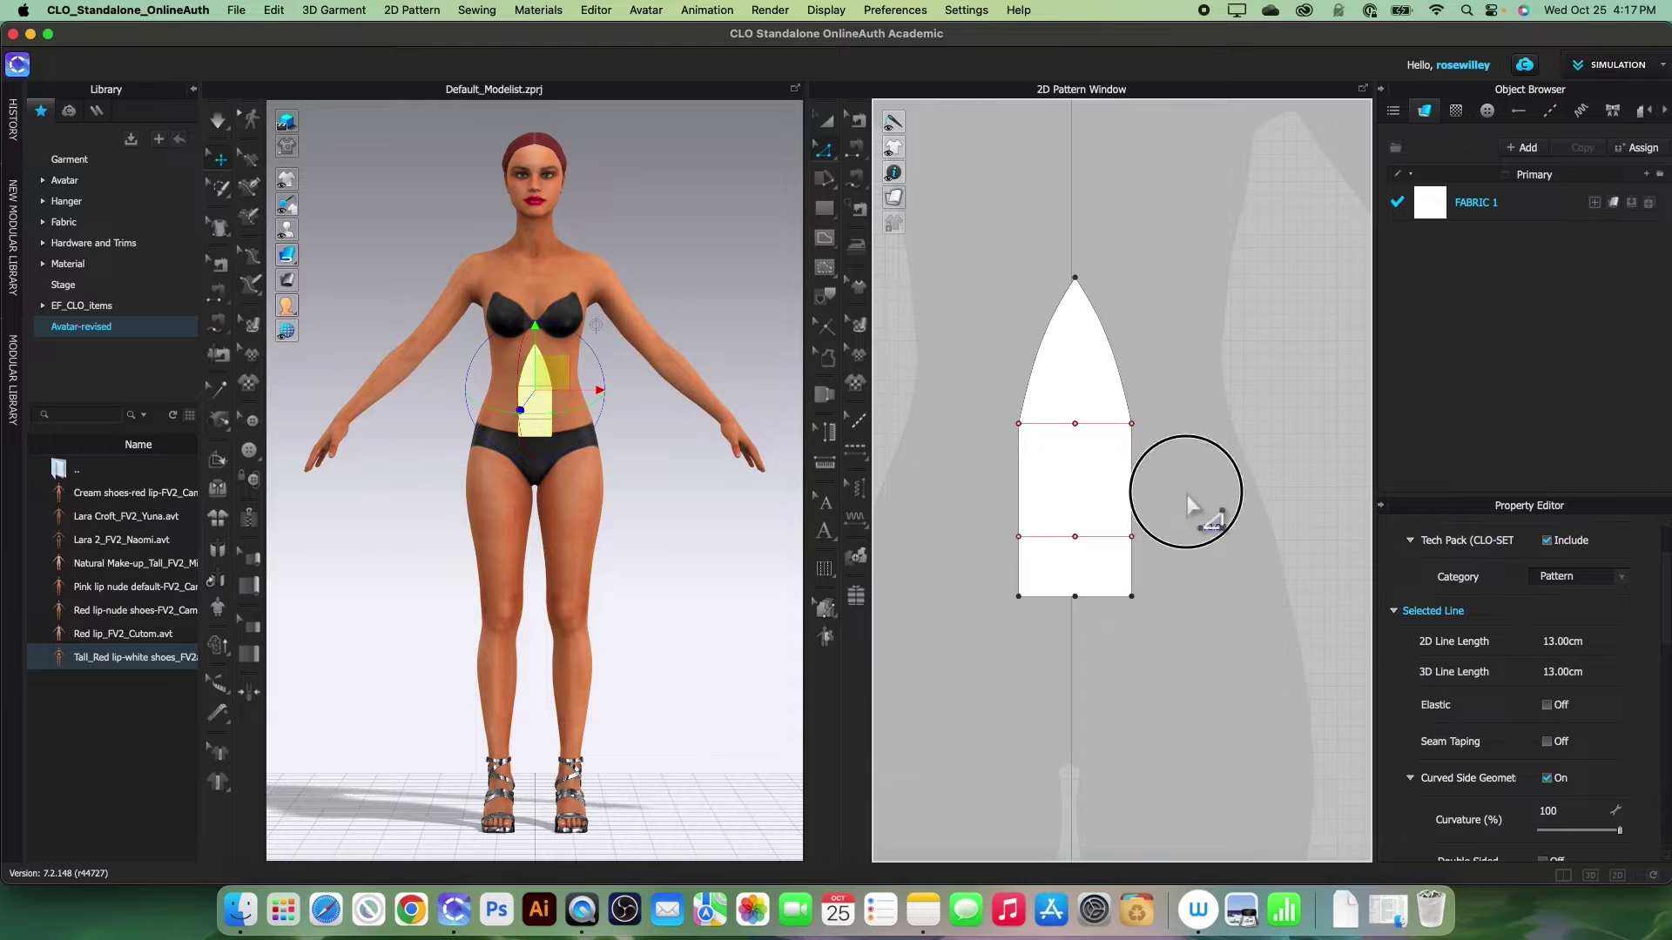
Lock all pattern outlines and convert the panel's two horizontal internal lines to baselines.
scroll(1178, 501, down, 1)
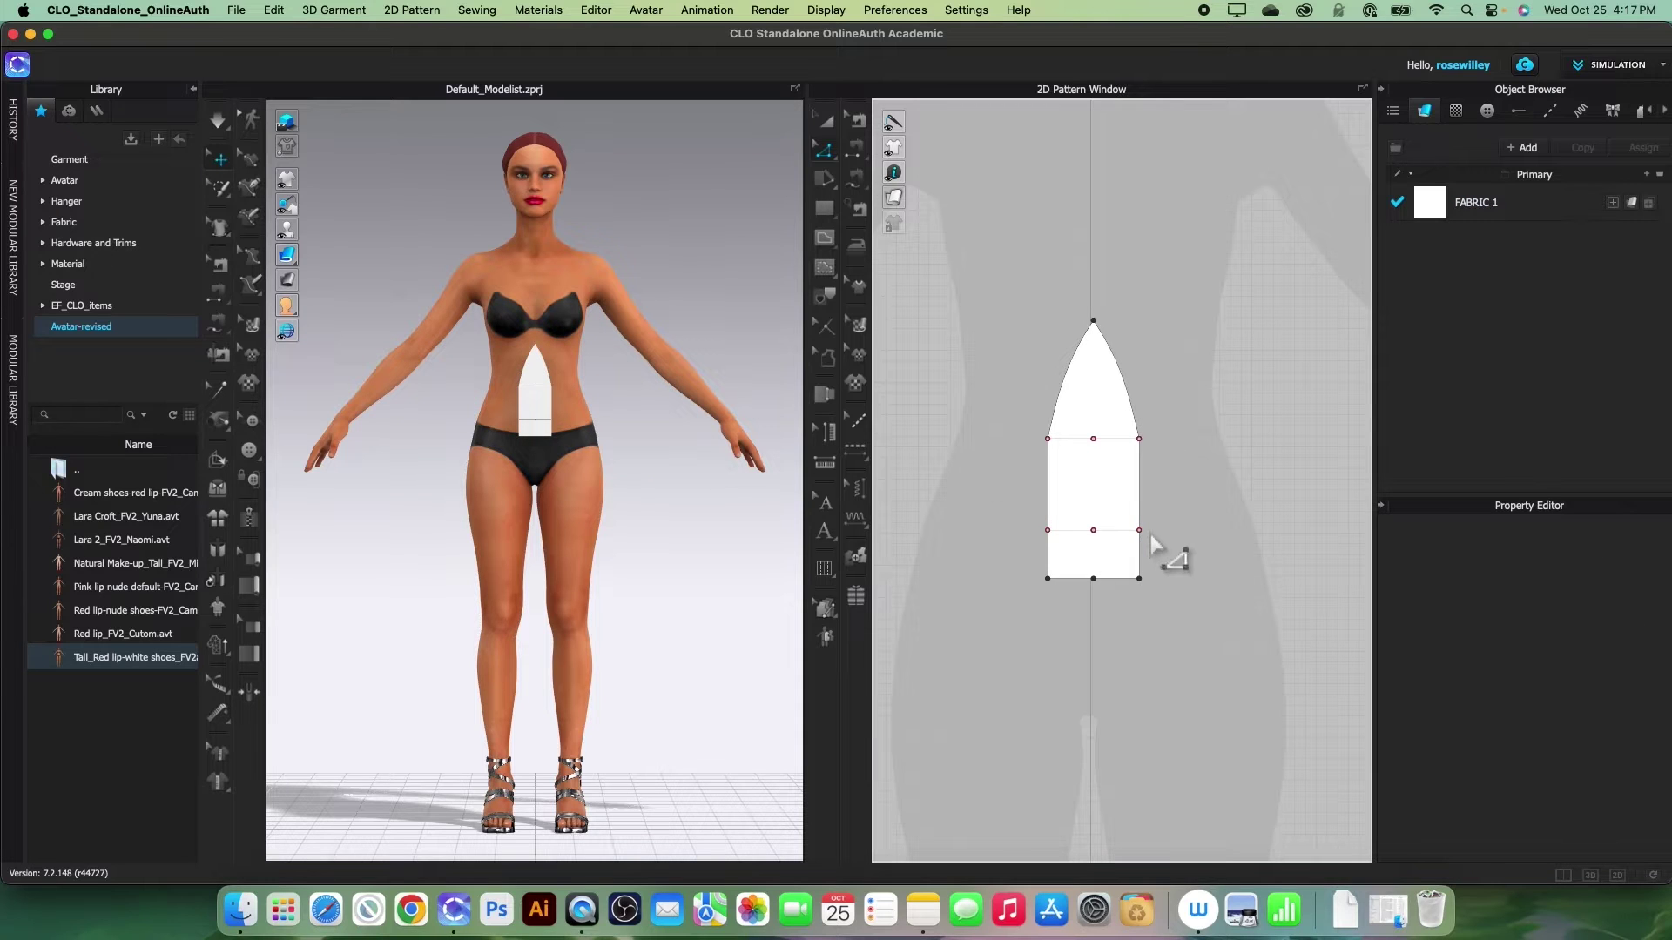
right_click(1125, 260)
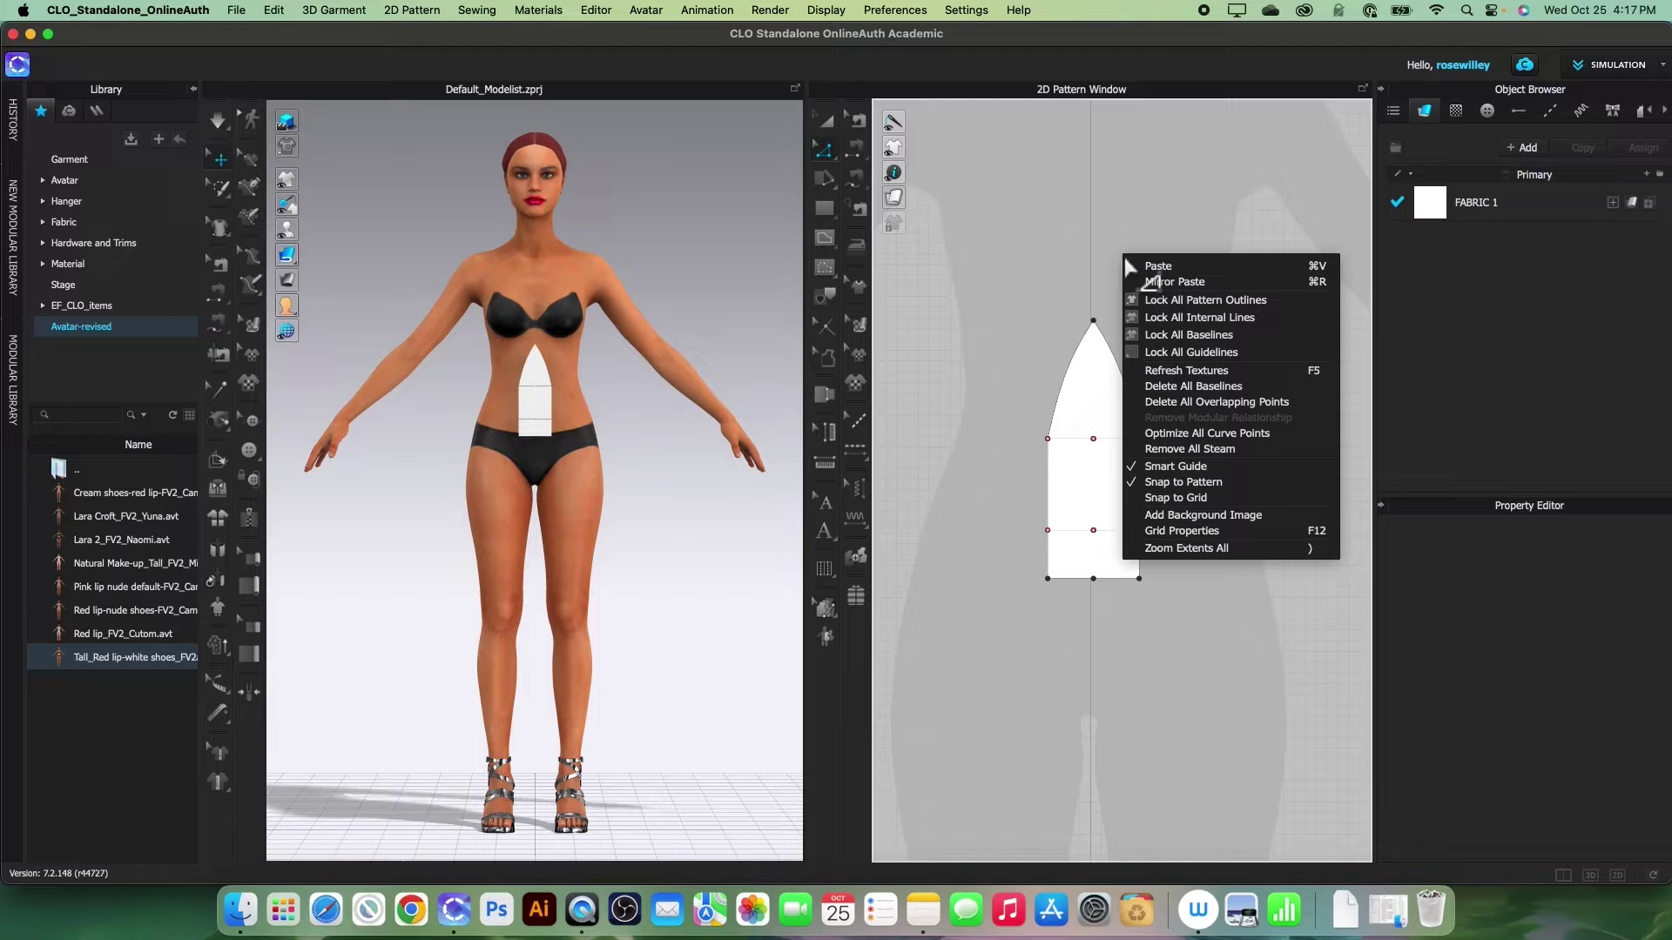
click(1172, 301)
drag(957, 391, 1190, 564)
right_click(1116, 438)
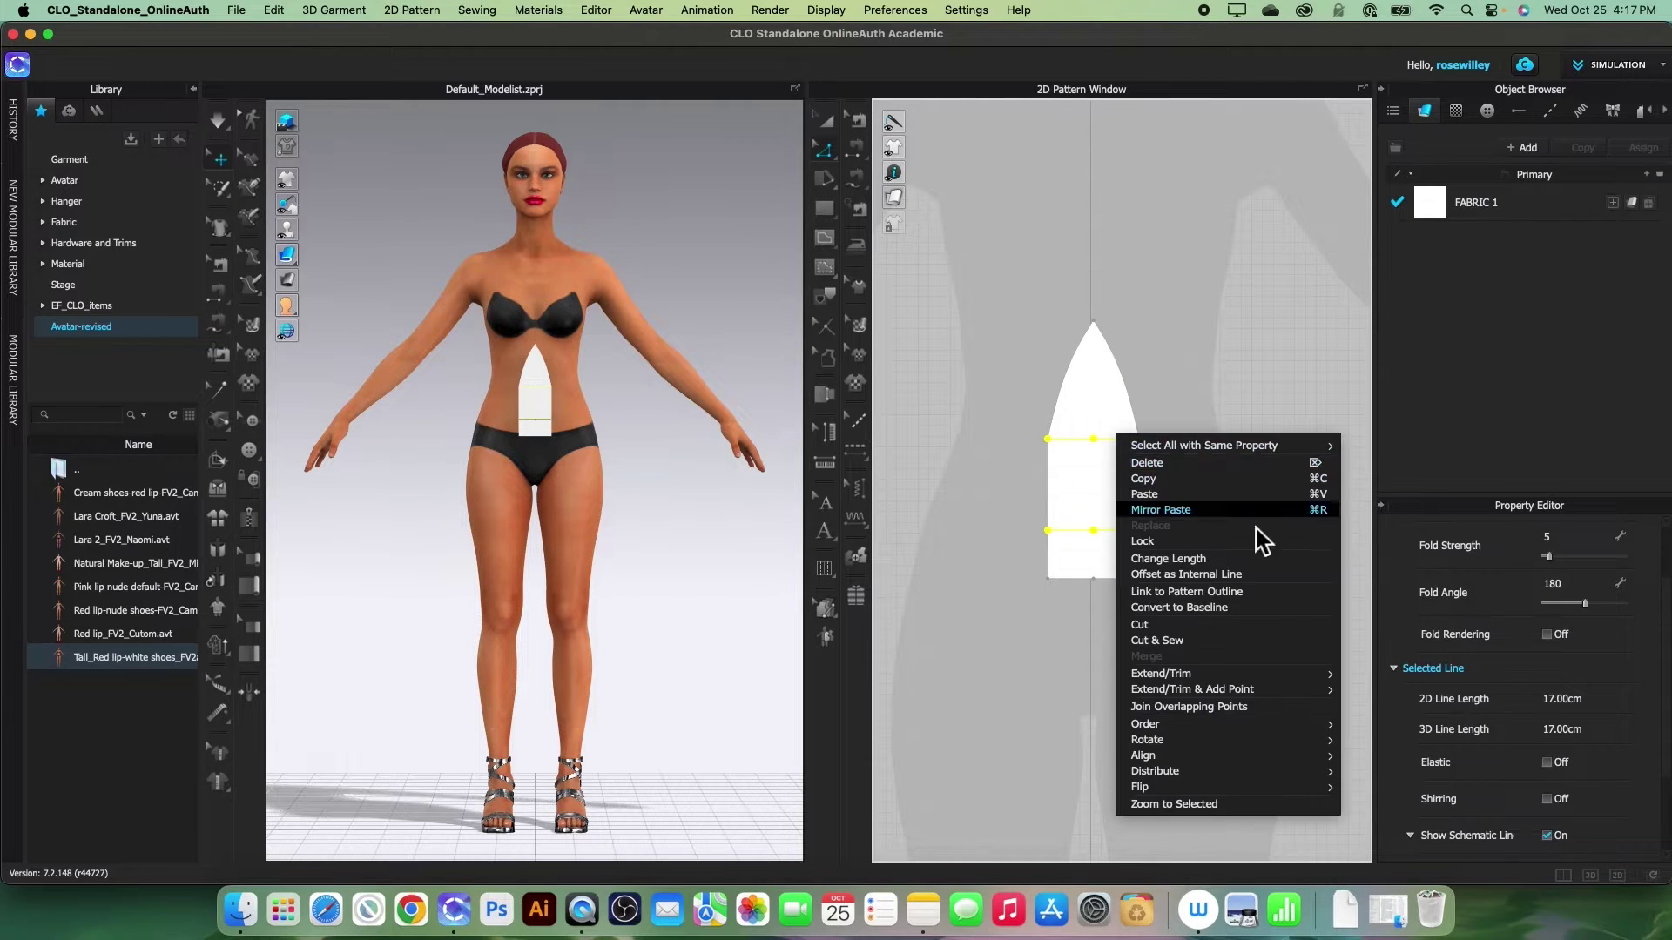
click(1251, 611)
Lock all baselines and unlock all pattern outlines so that only the outline can be edited.
click(970, 224)
click(971, 224)
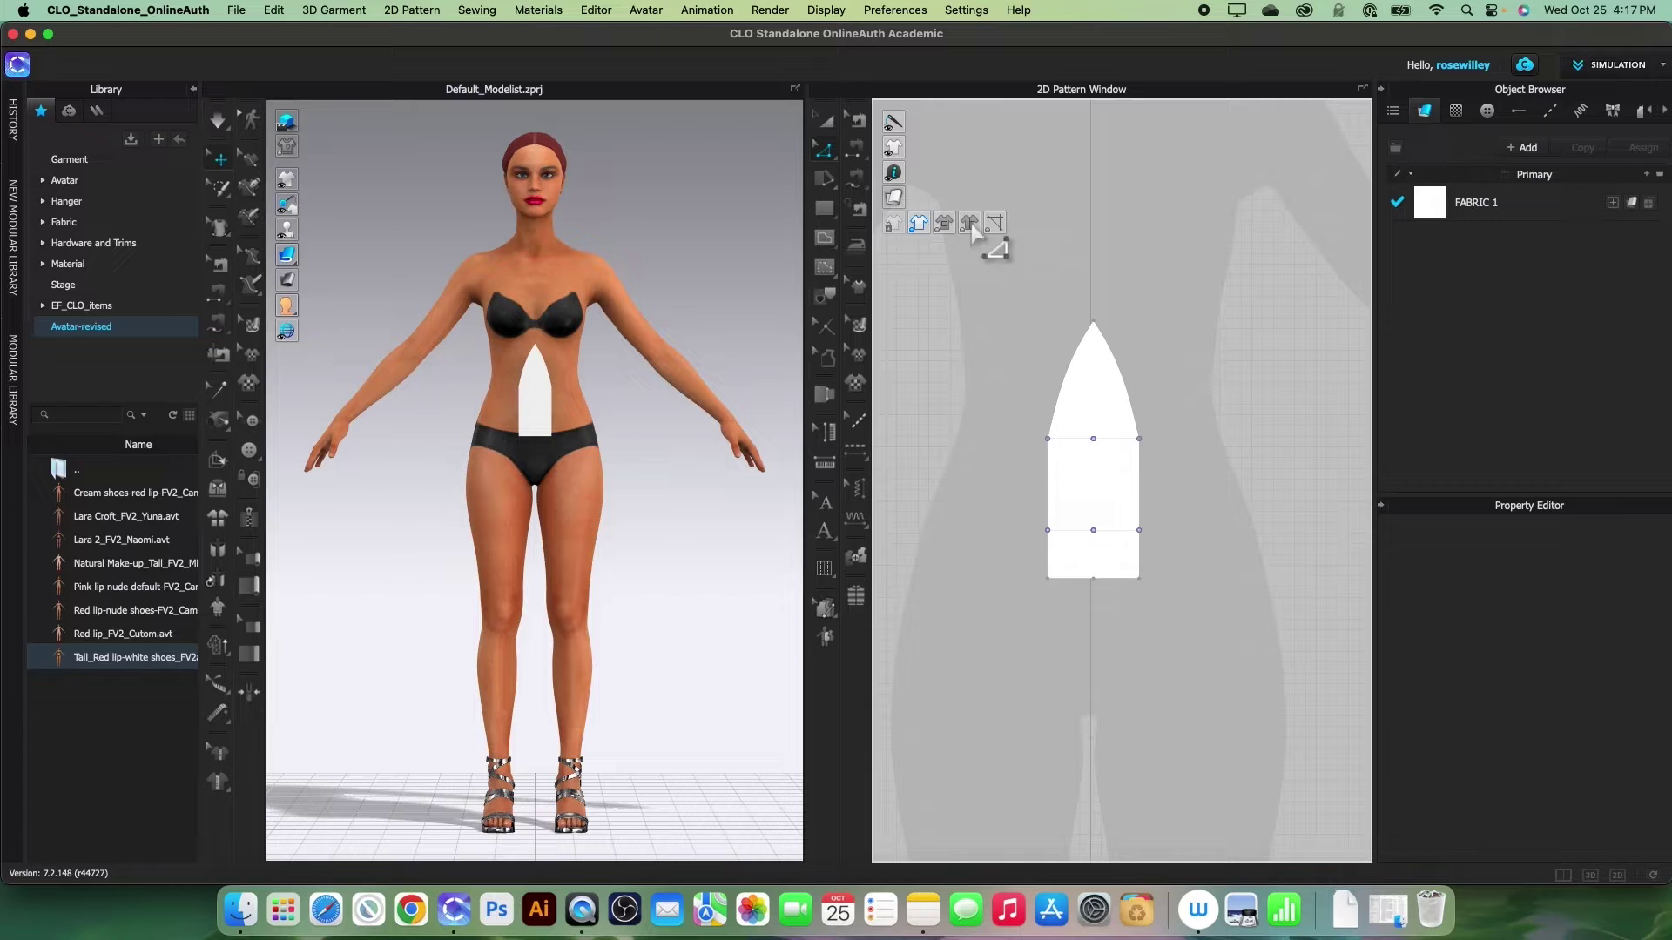
scroll(1098, 484, up, 3)
scroll(1119, 535, down, 5)
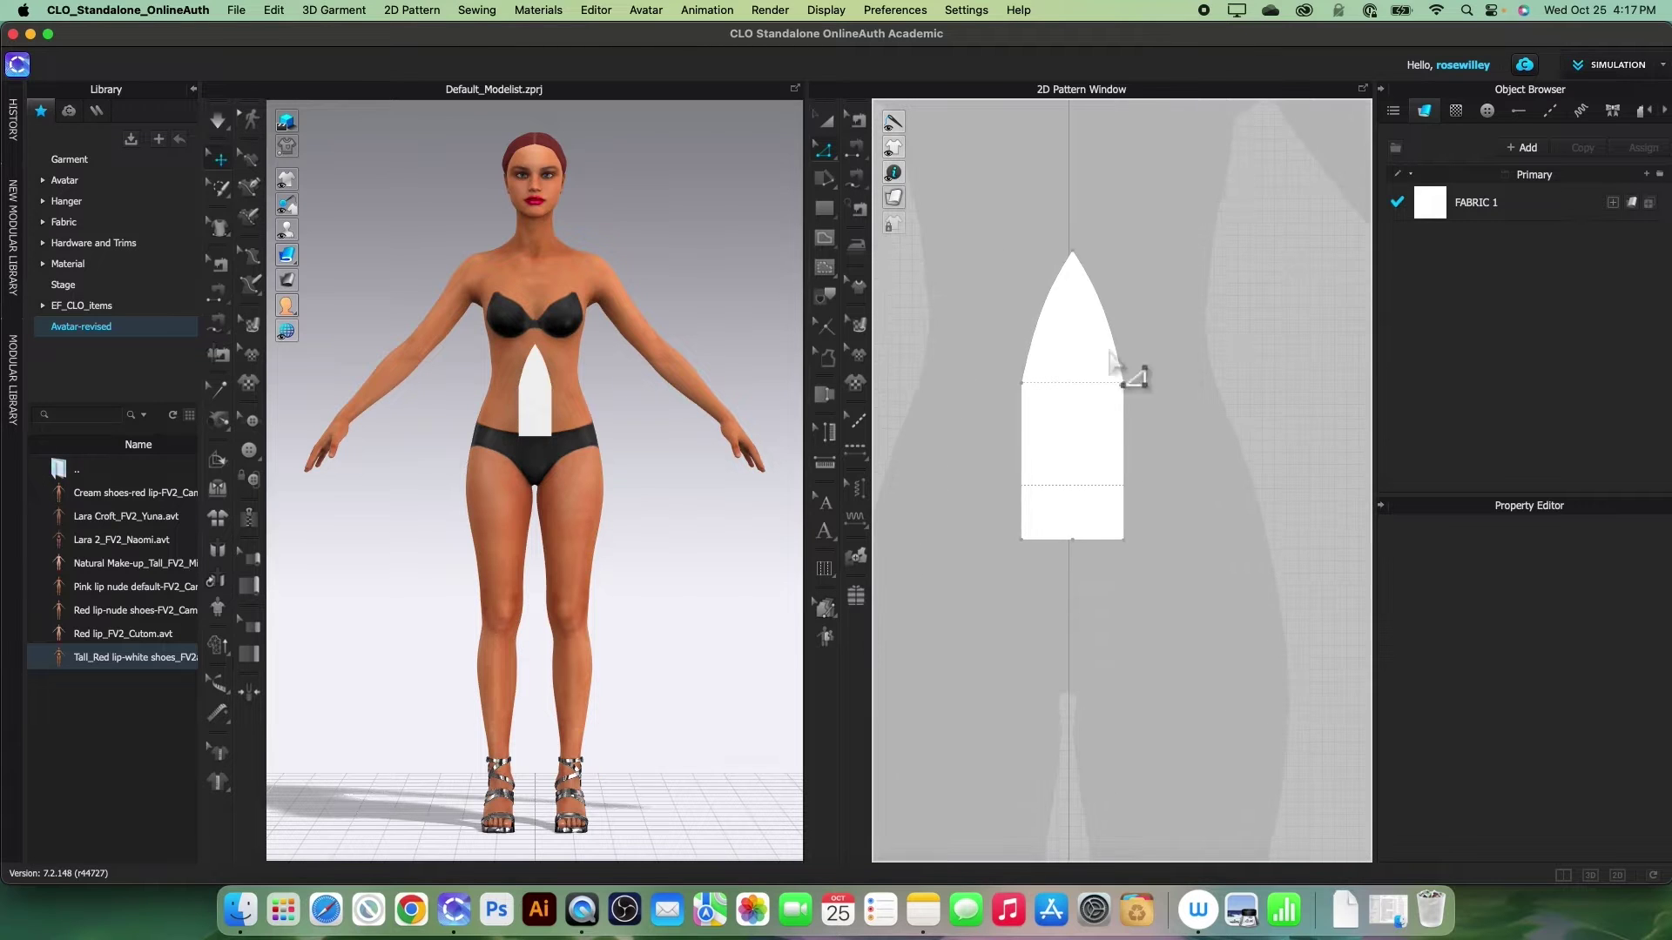
scroll(1115, 217, down, 3)
right_click(1110, 212)
click(1182, 256)
Delete the extra point at the middle of the panel's bottom edge.
scroll(1128, 380, up, 2)
scroll(1128, 379, down, 1)
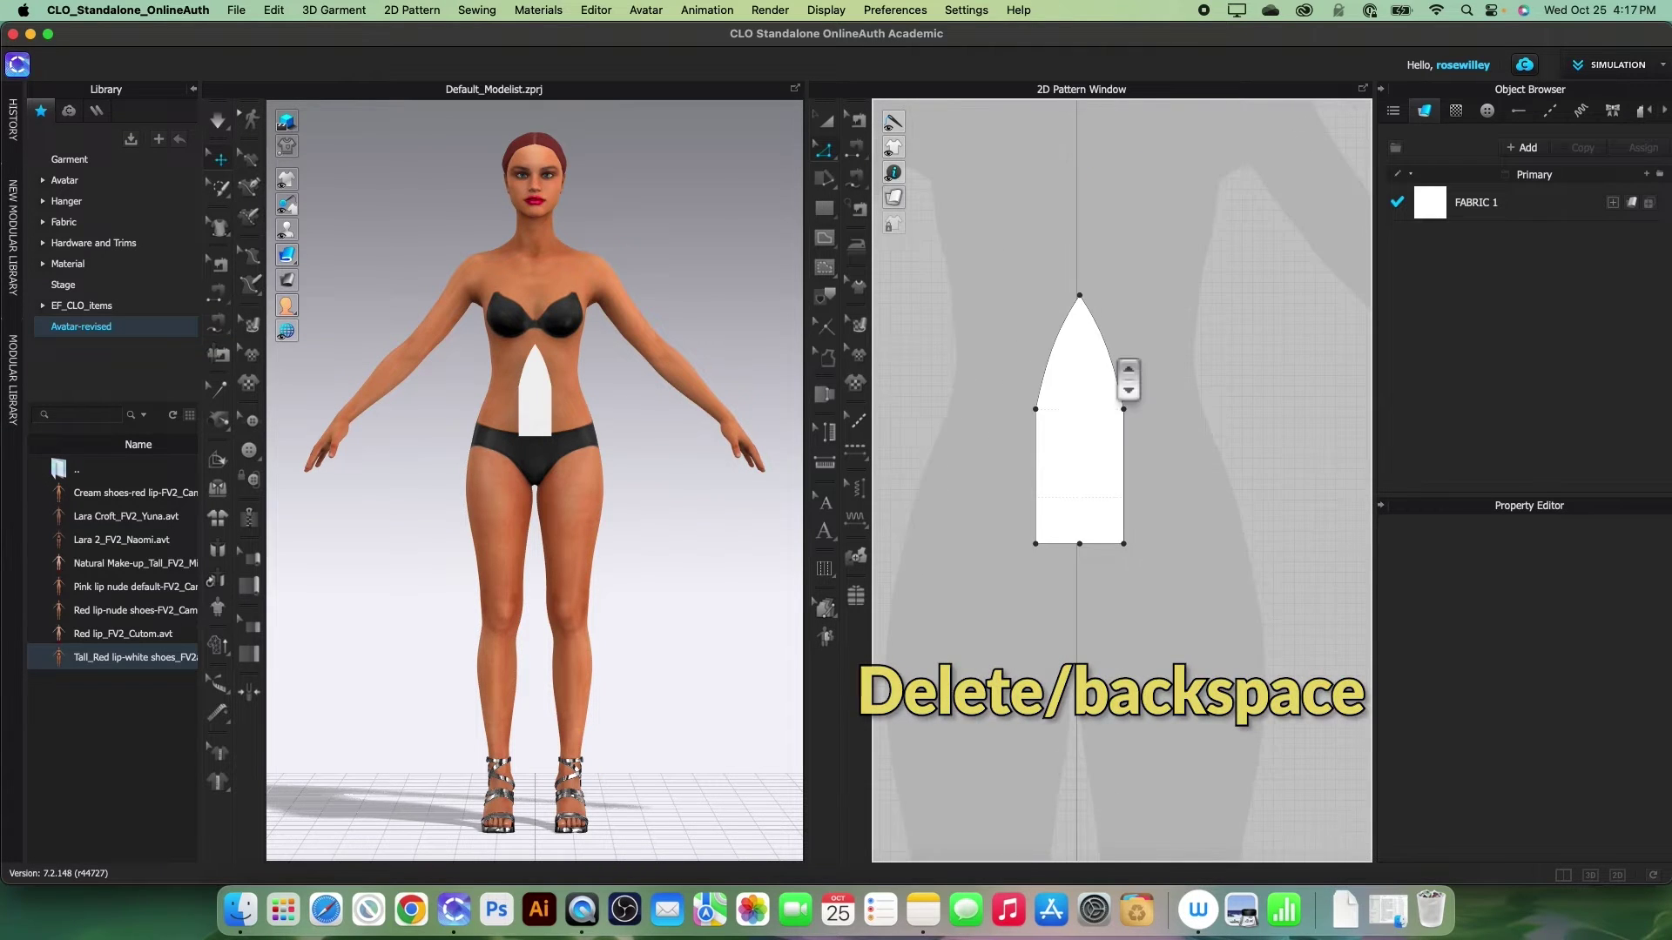
click(1081, 543)
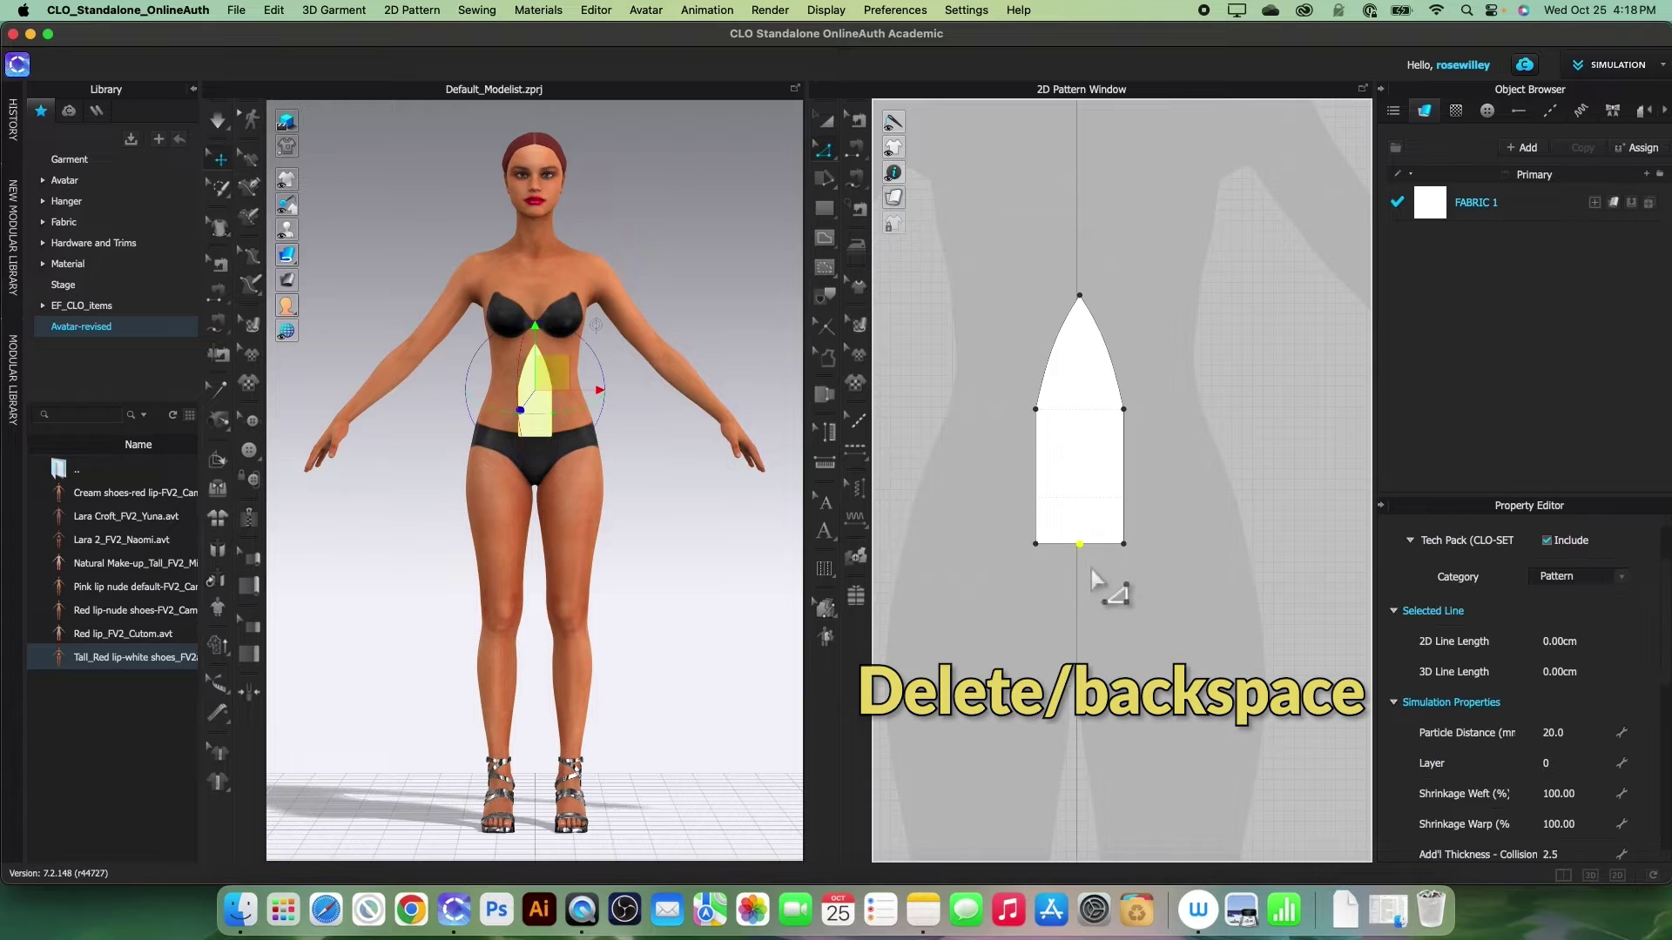
key(Delete)
scroll(1090, 575, down, 3)
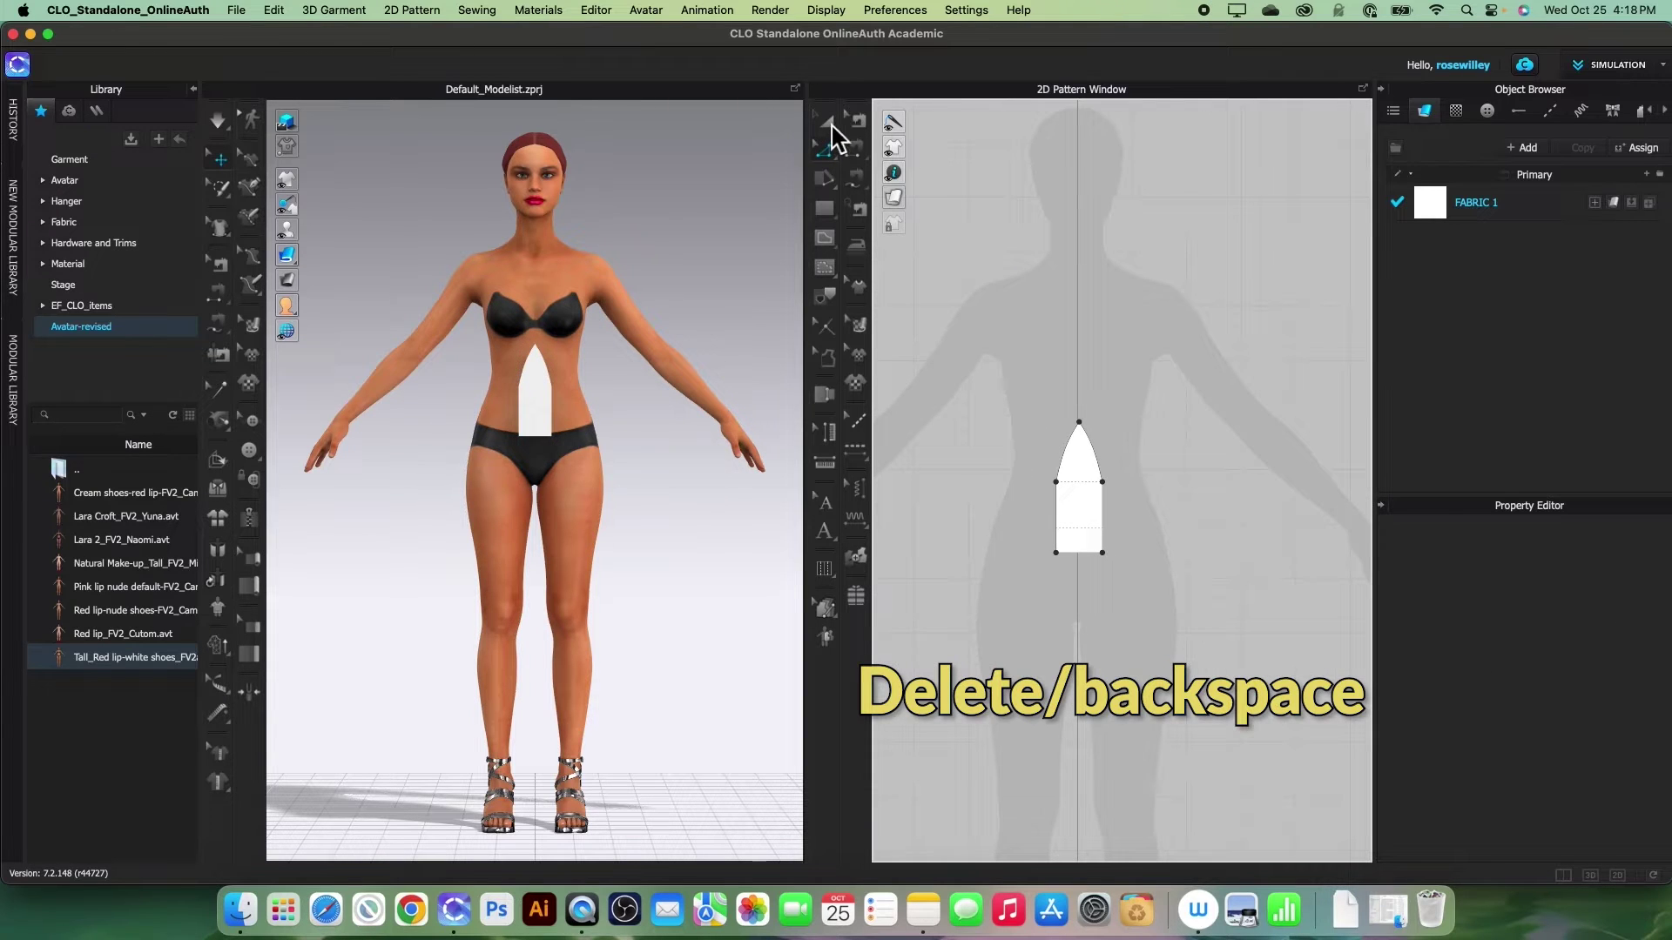
Copy the pointed panel and paste five copies in a horizontal row beside it at a 9.96 cm interval.
click(831, 123)
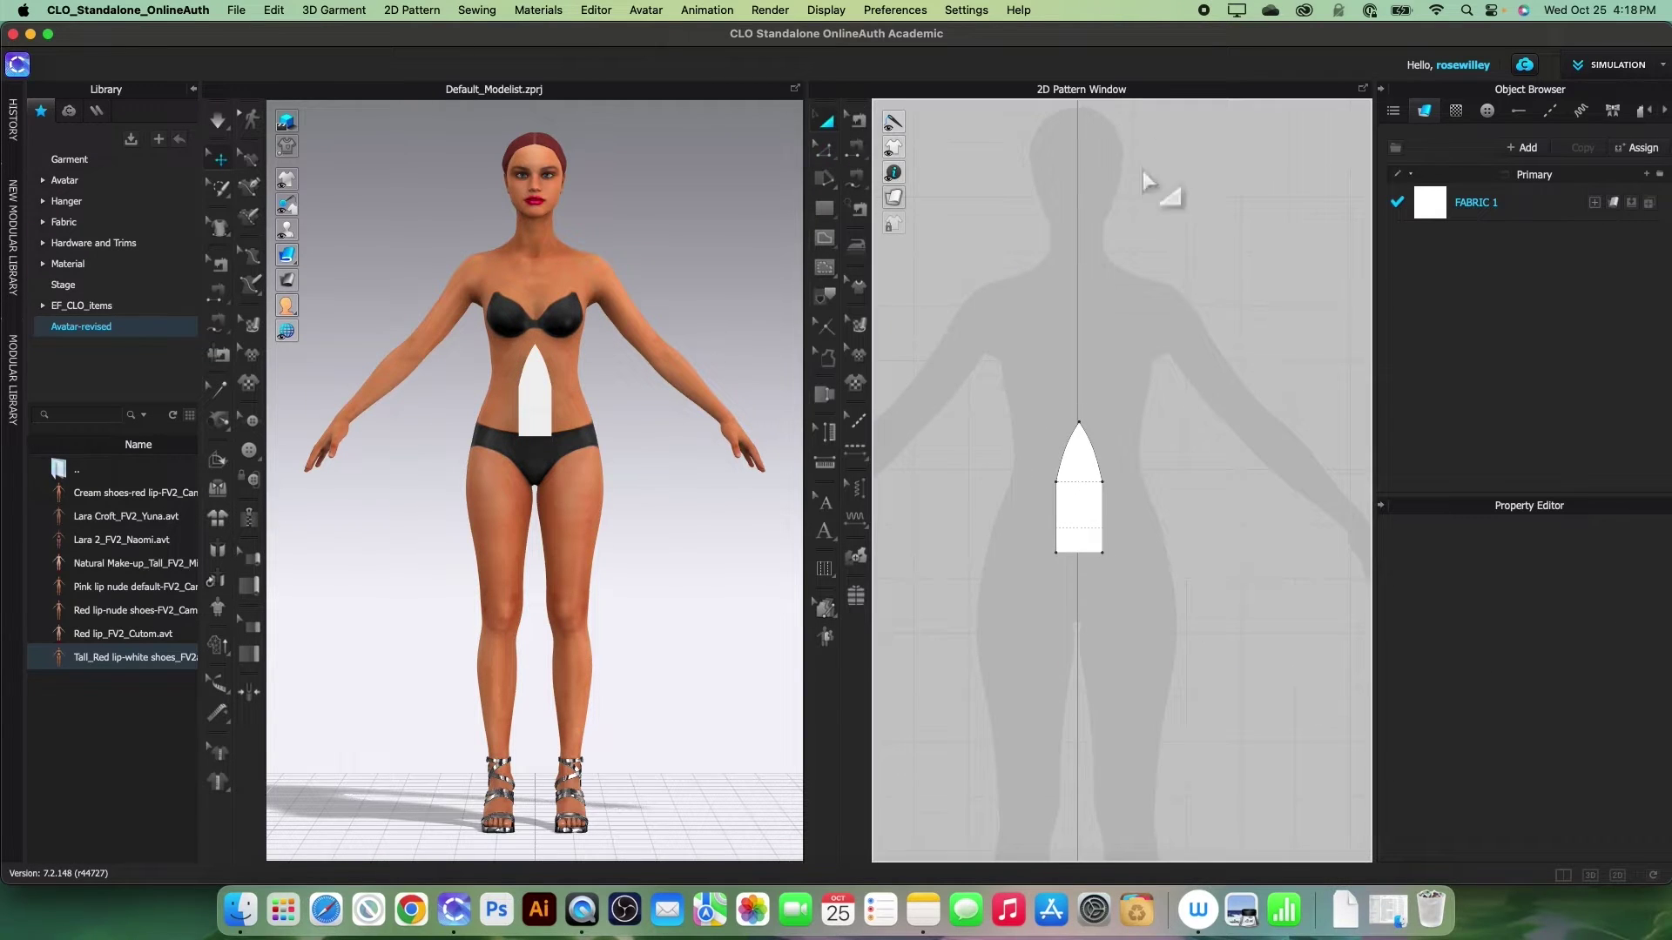
scroll(1082, 515, down, 3)
click(1080, 515)
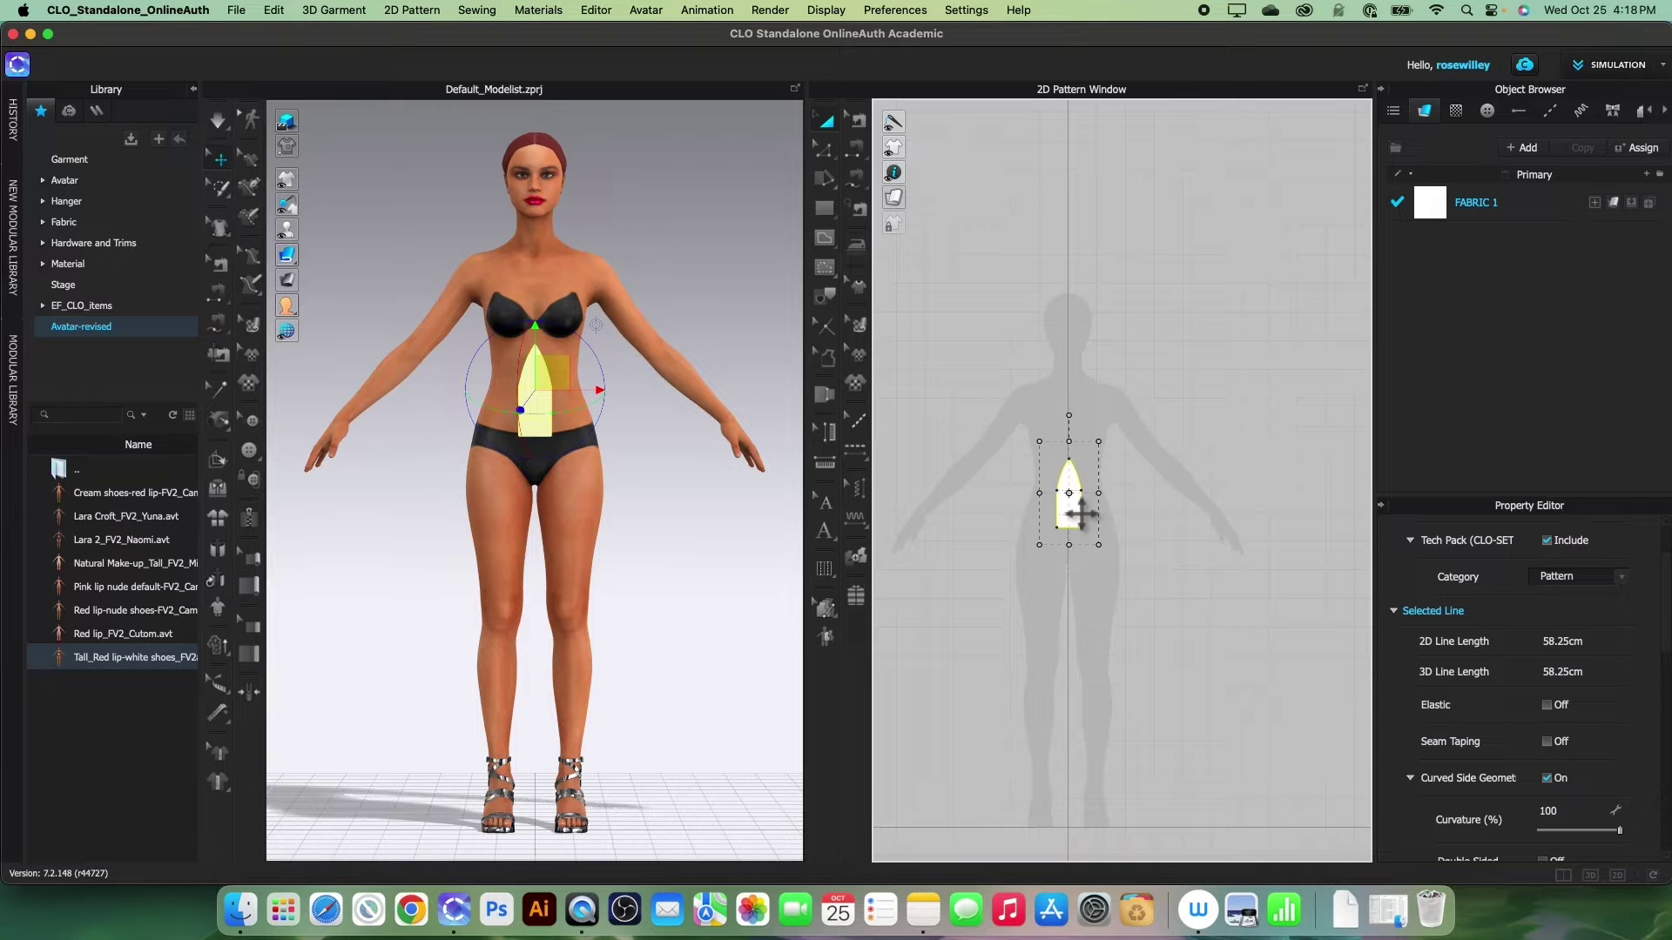
right_click(1080, 515)
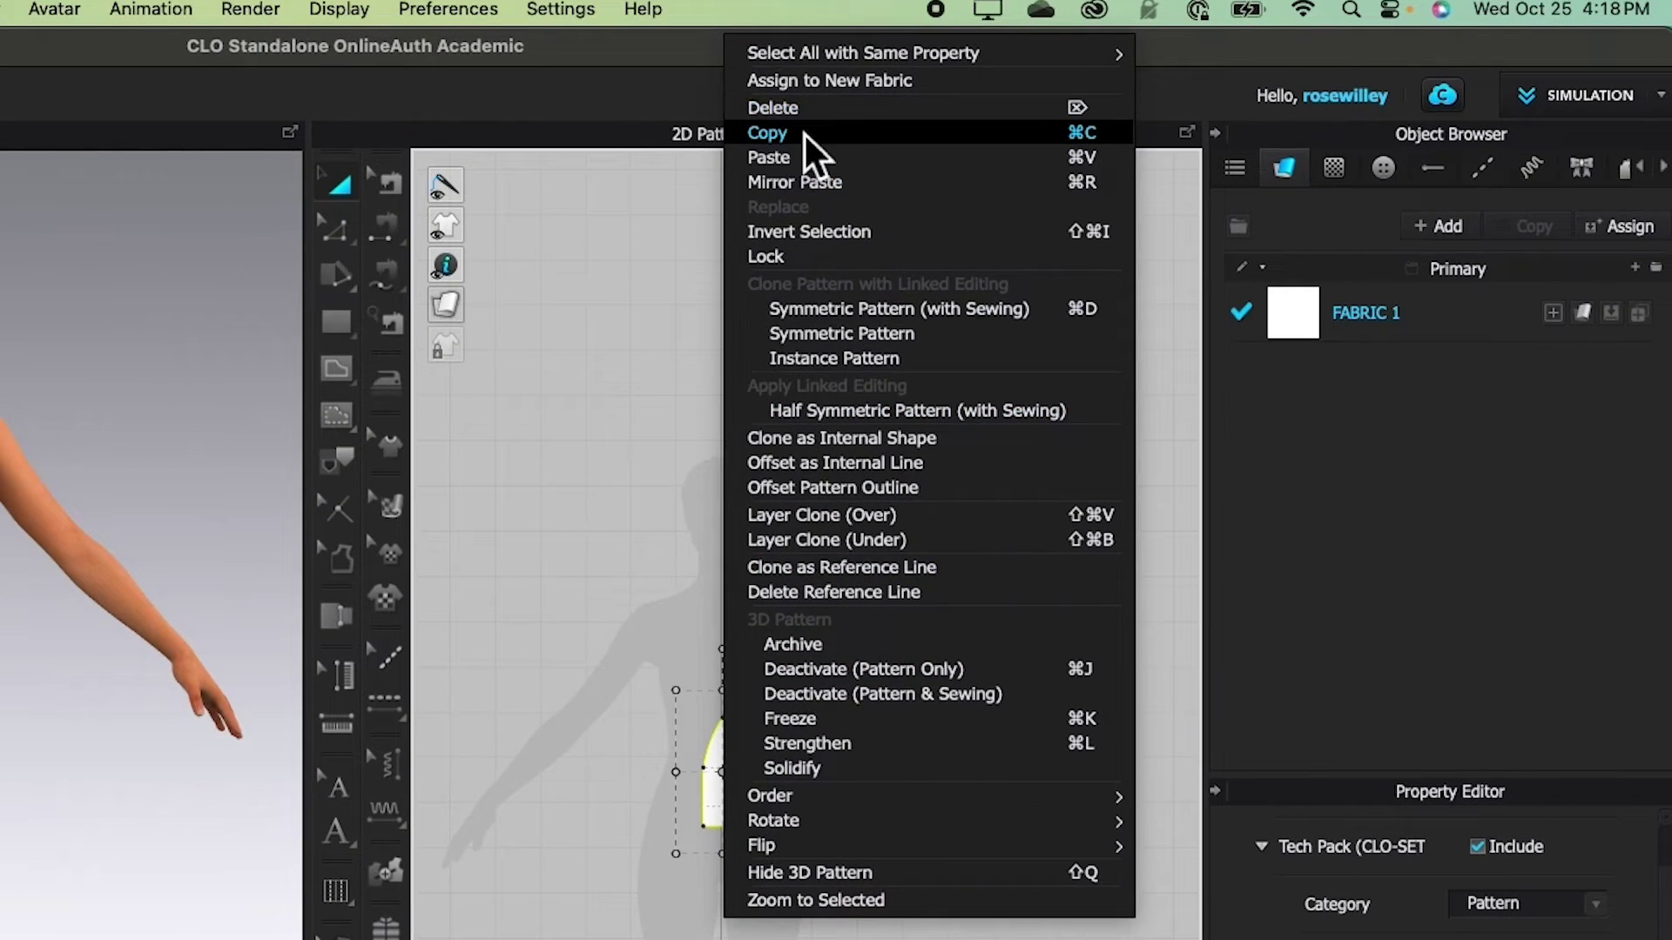
click(804, 135)
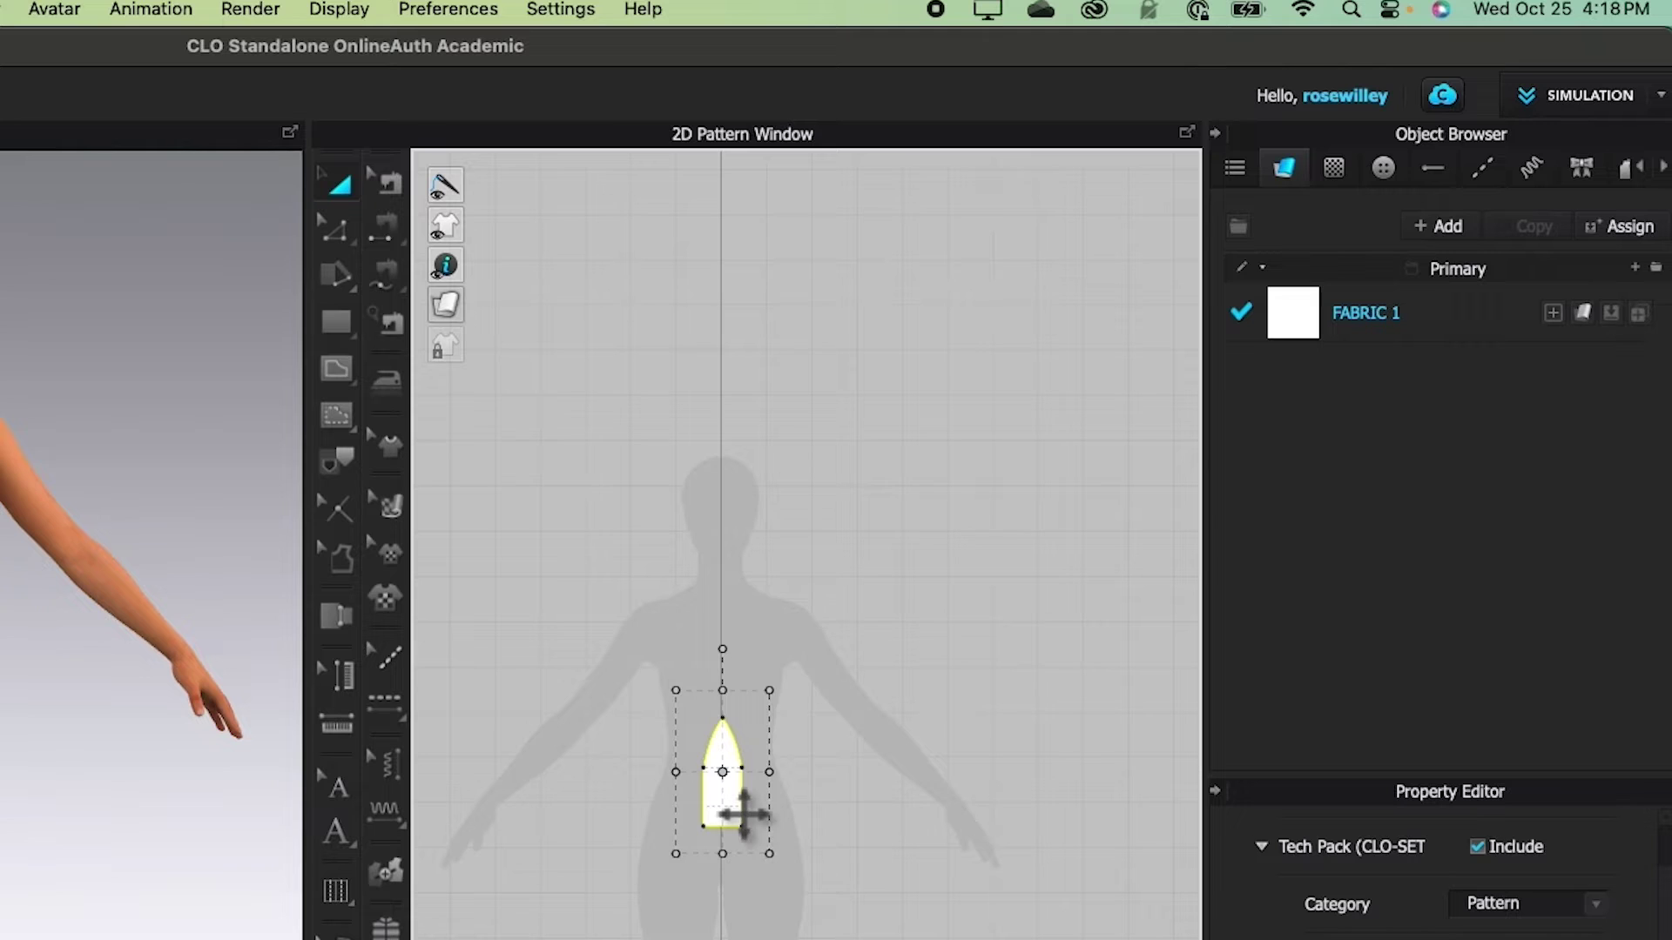
right_click(729, 797)
click(812, 158)
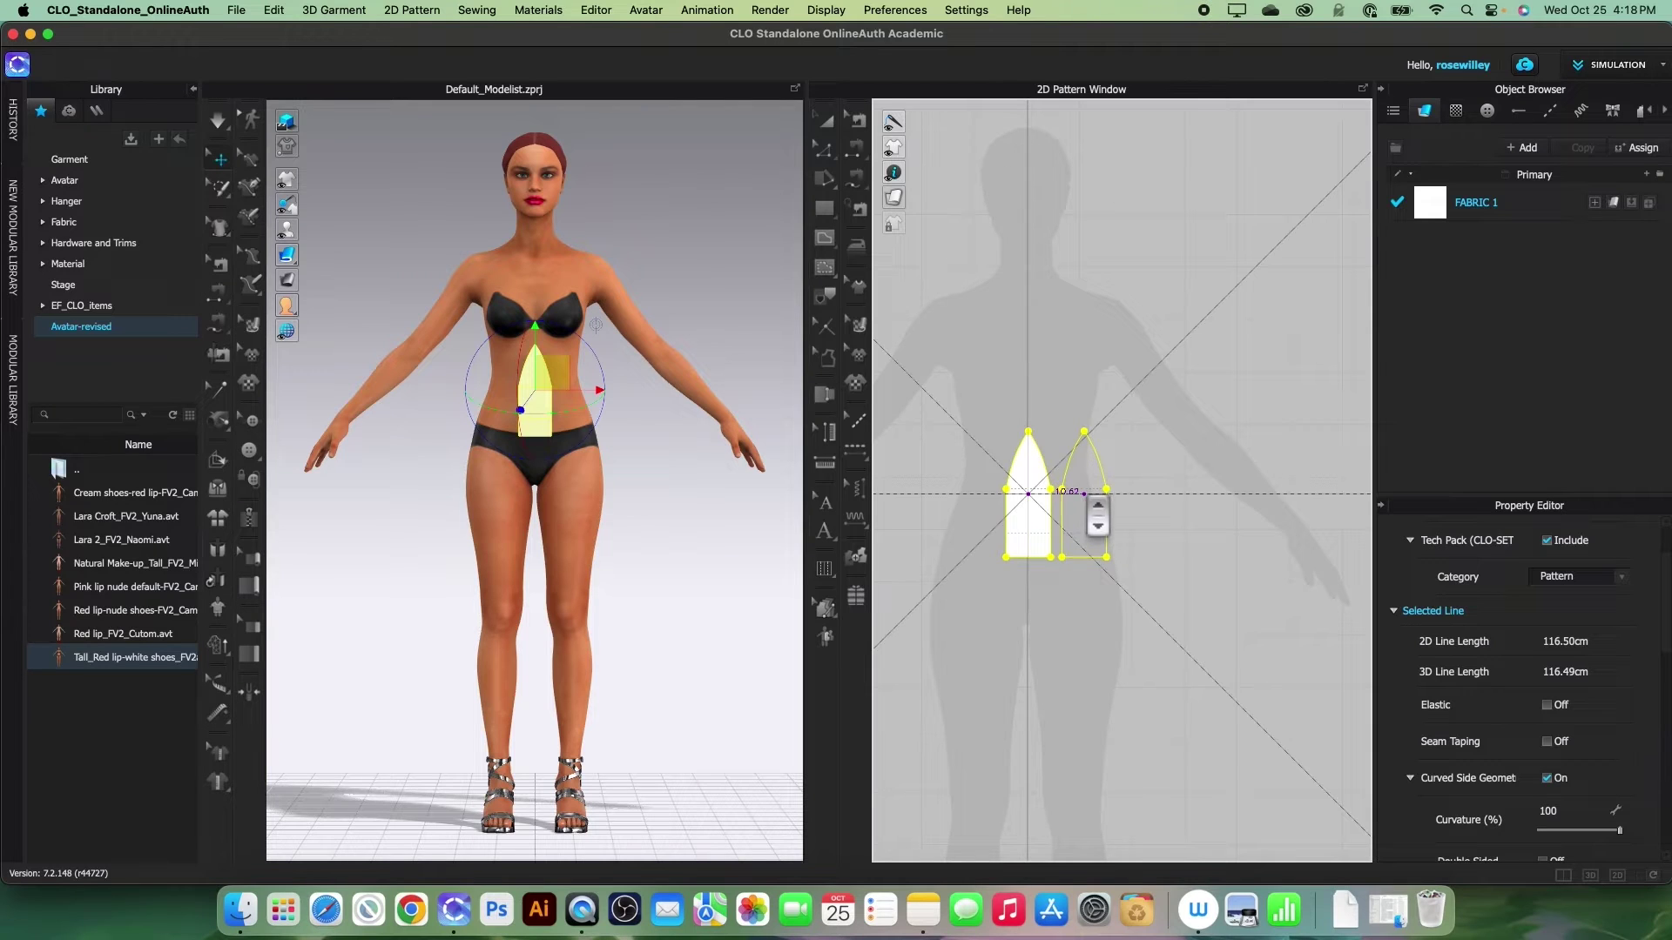
right_click(1083, 494)
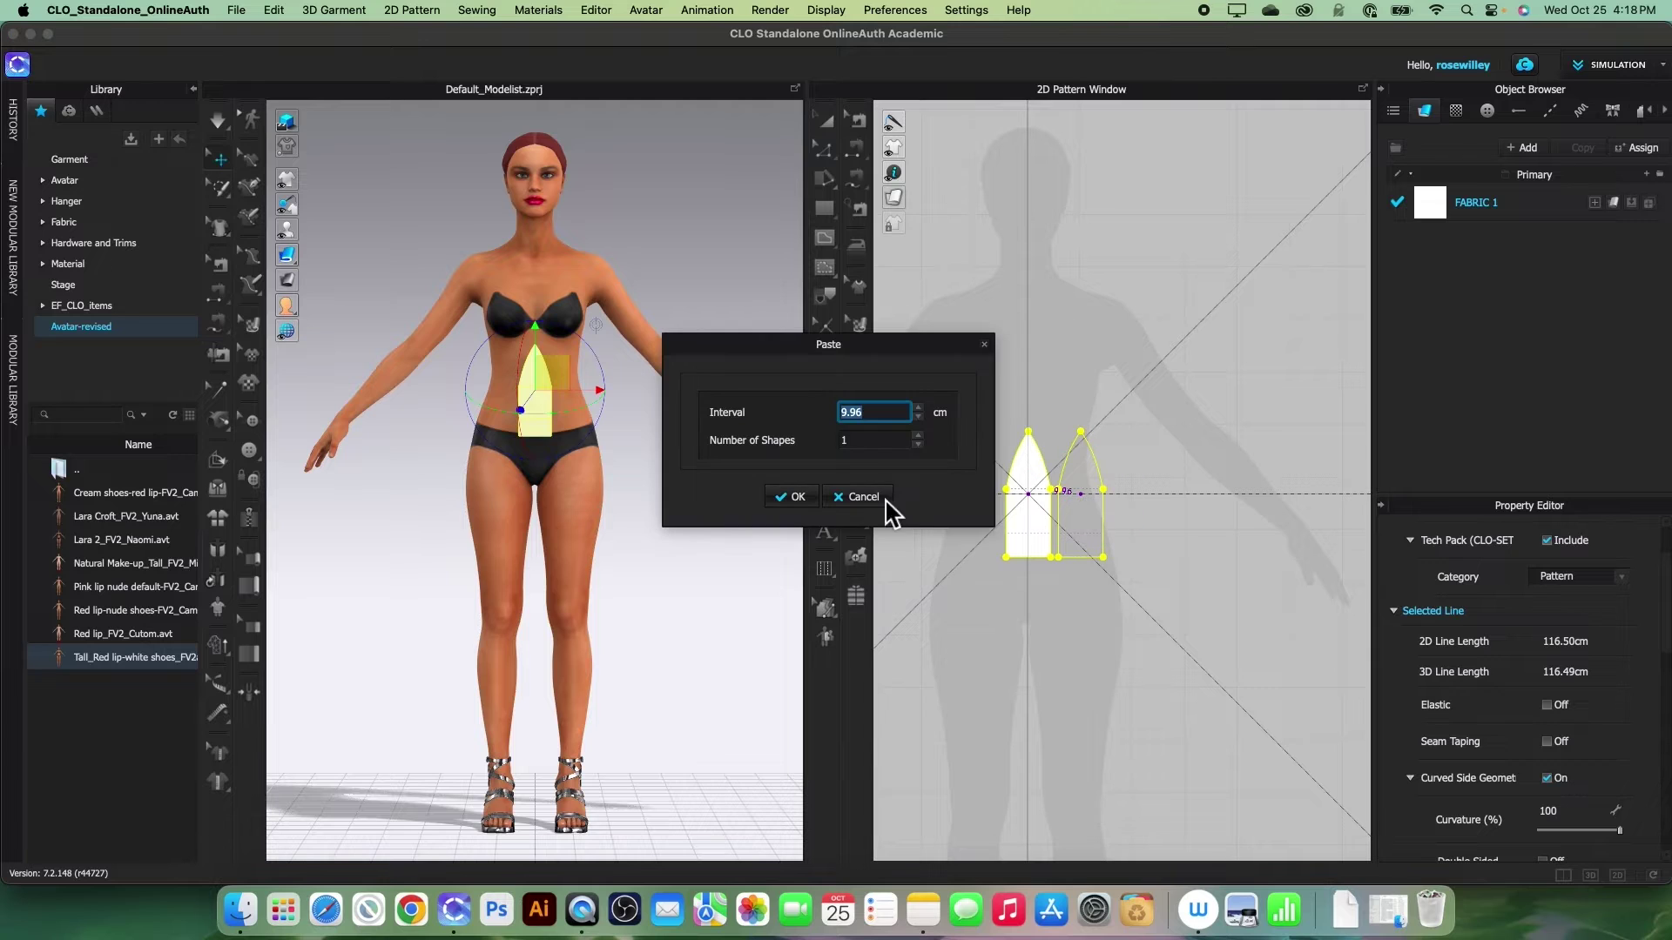
click(920, 438)
text(5)
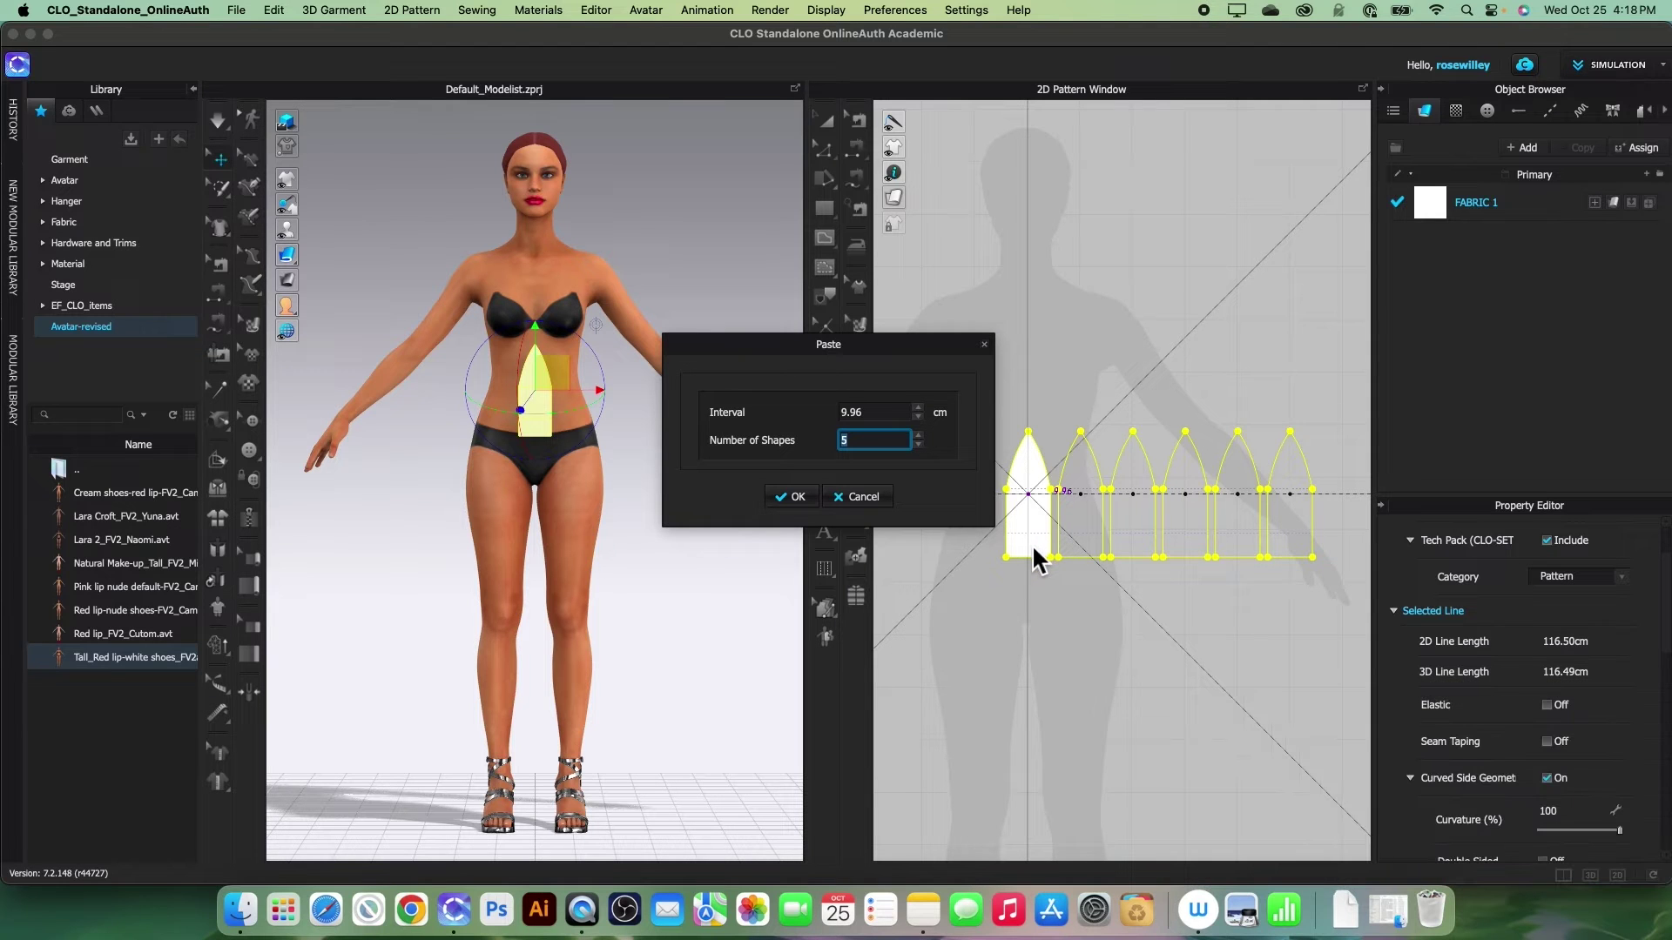
click(797, 497)
scroll(1011, 509, up, 5)
scroll(1133, 522, down, 4)
scroll(973, 566, down, 2)
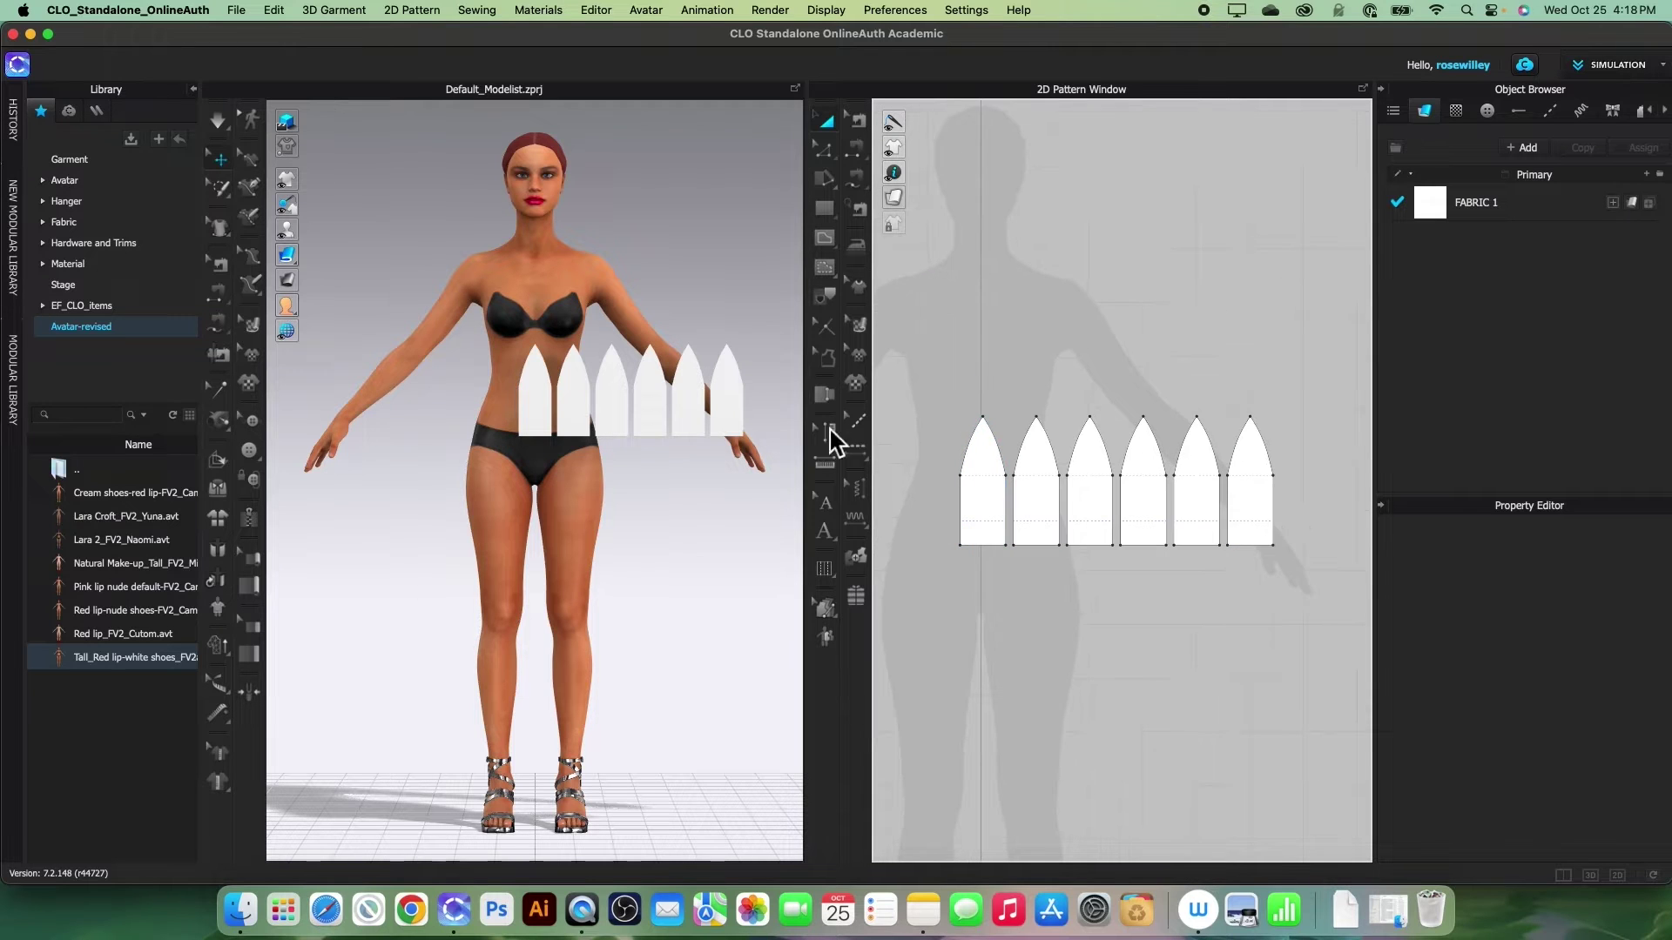
Merge the first two panels along their facing straight side edges.
click(829, 149)
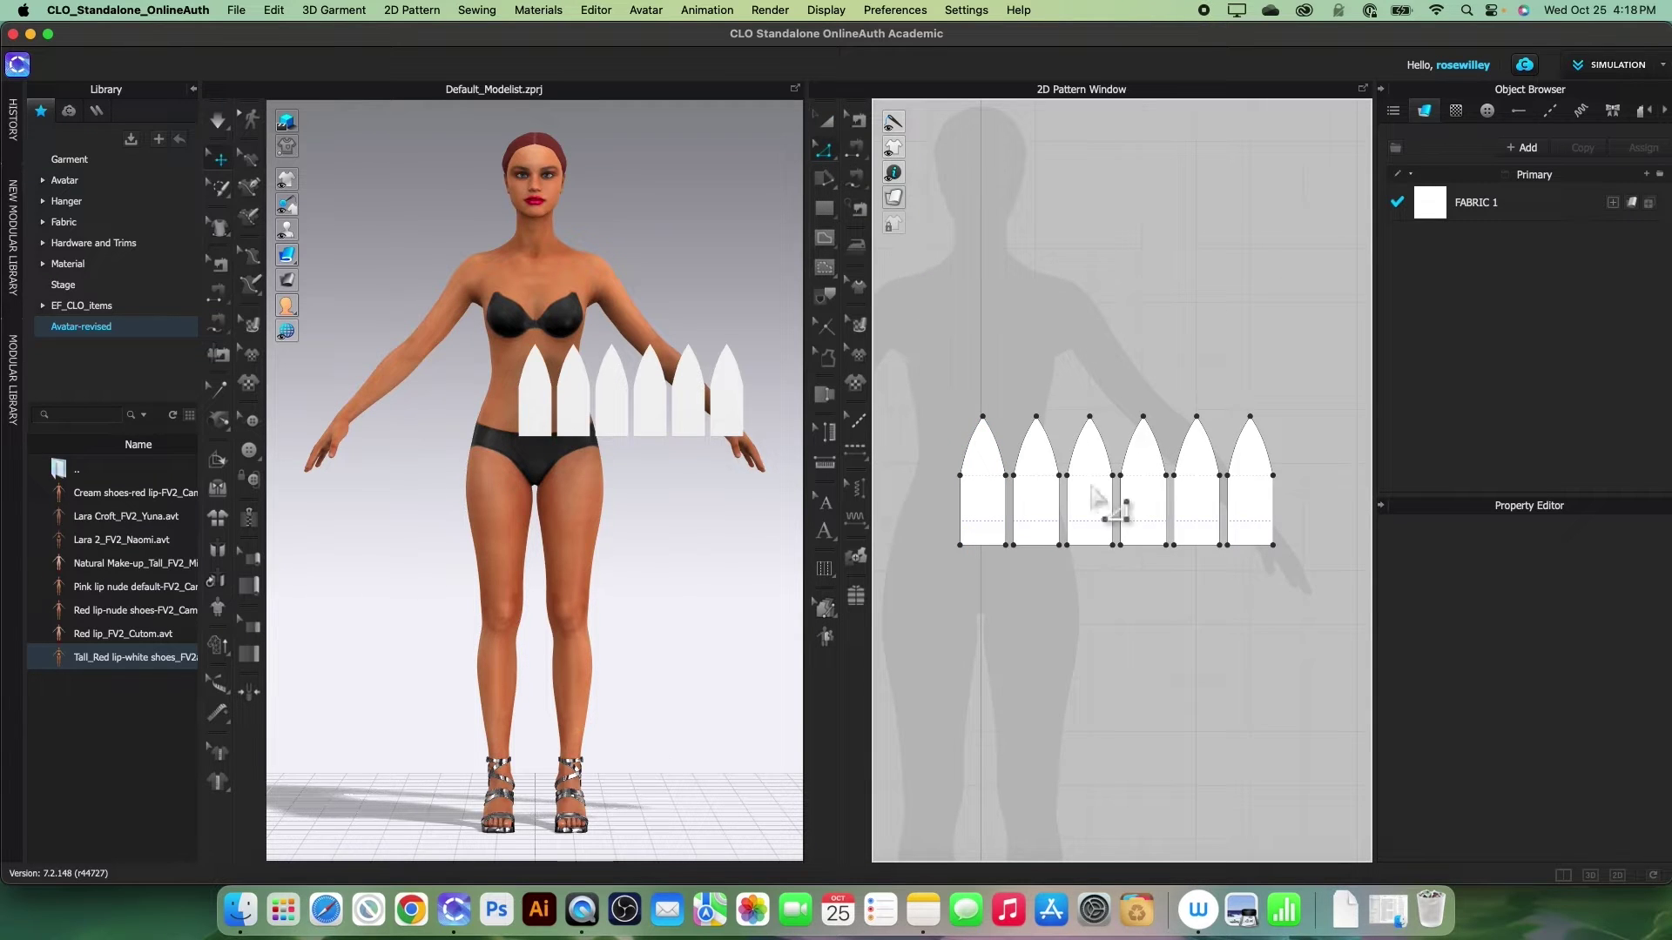
click(1008, 519)
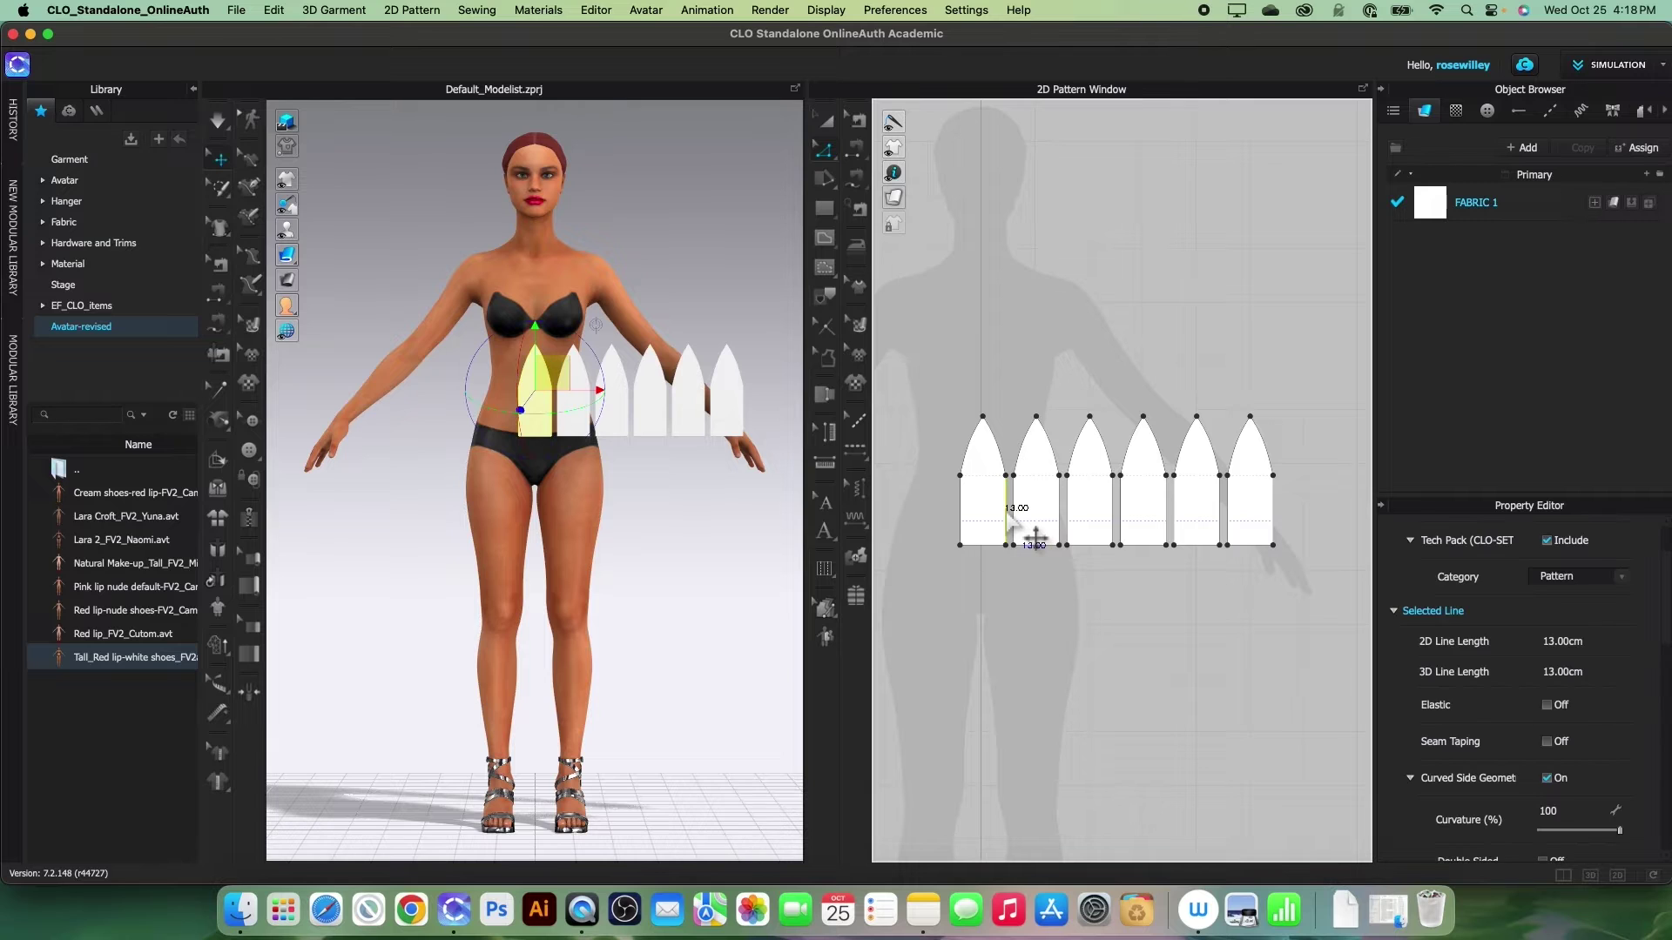
shift+click(1015, 517)
right_click(1013, 499)
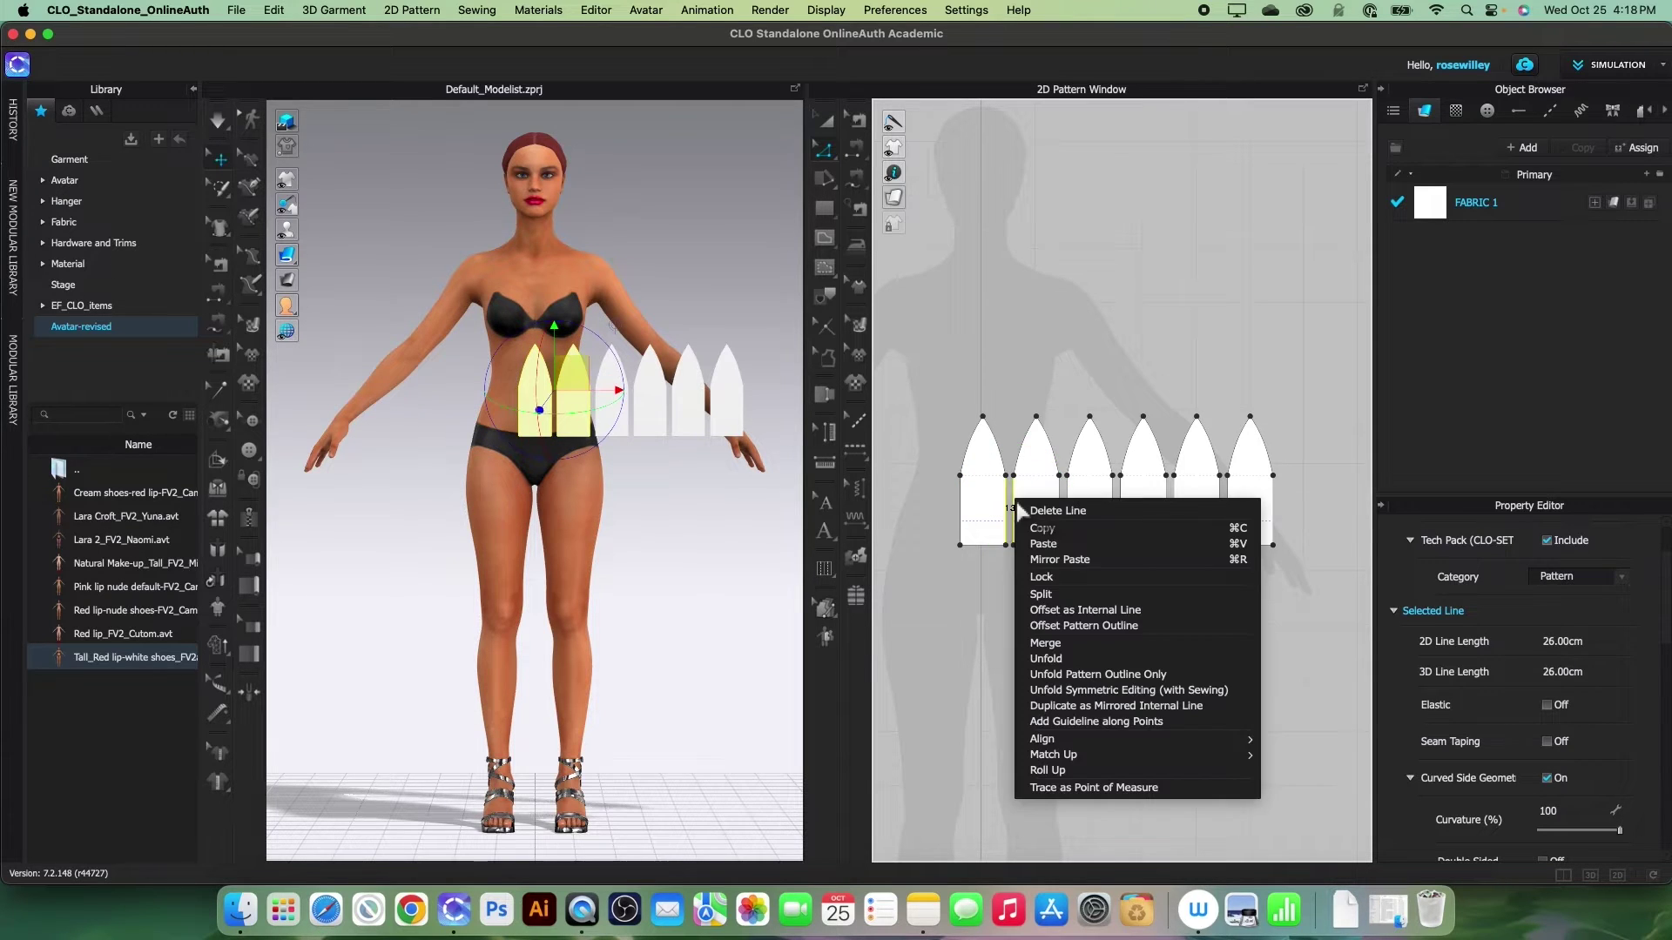
click(1073, 646)
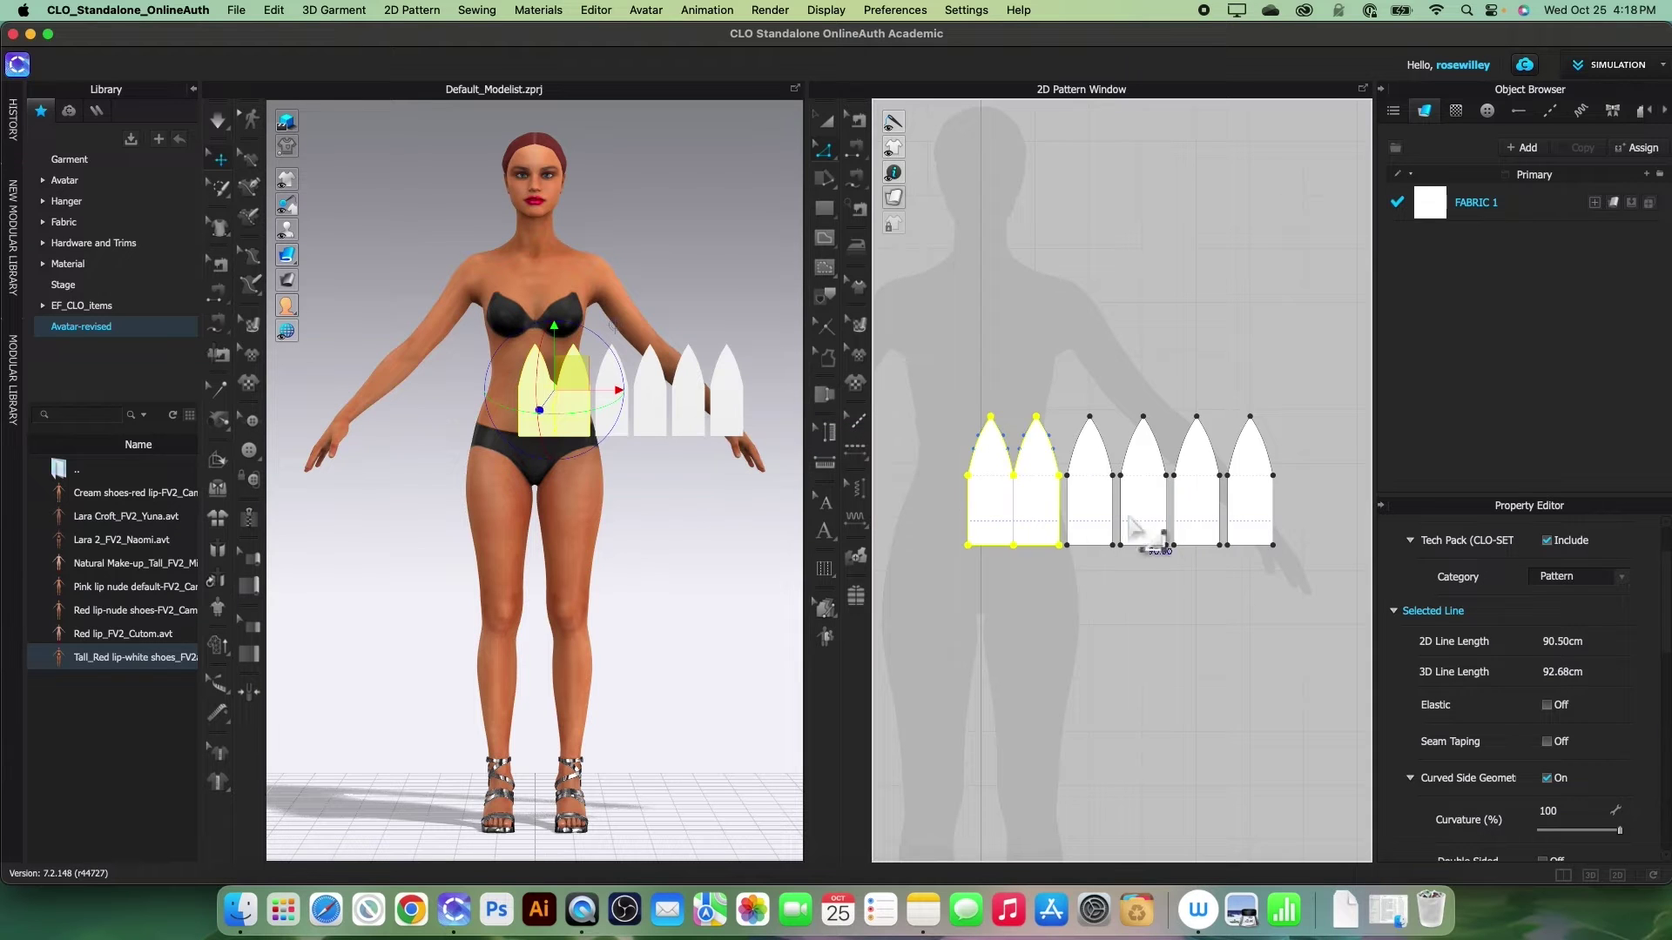
Merge the remaining four panels one after another along their facing straight side edges to form one six-point piece.
right_click(1072, 524)
click(1132, 670)
right_click(1124, 516)
click(1171, 650)
right_click(1173, 510)
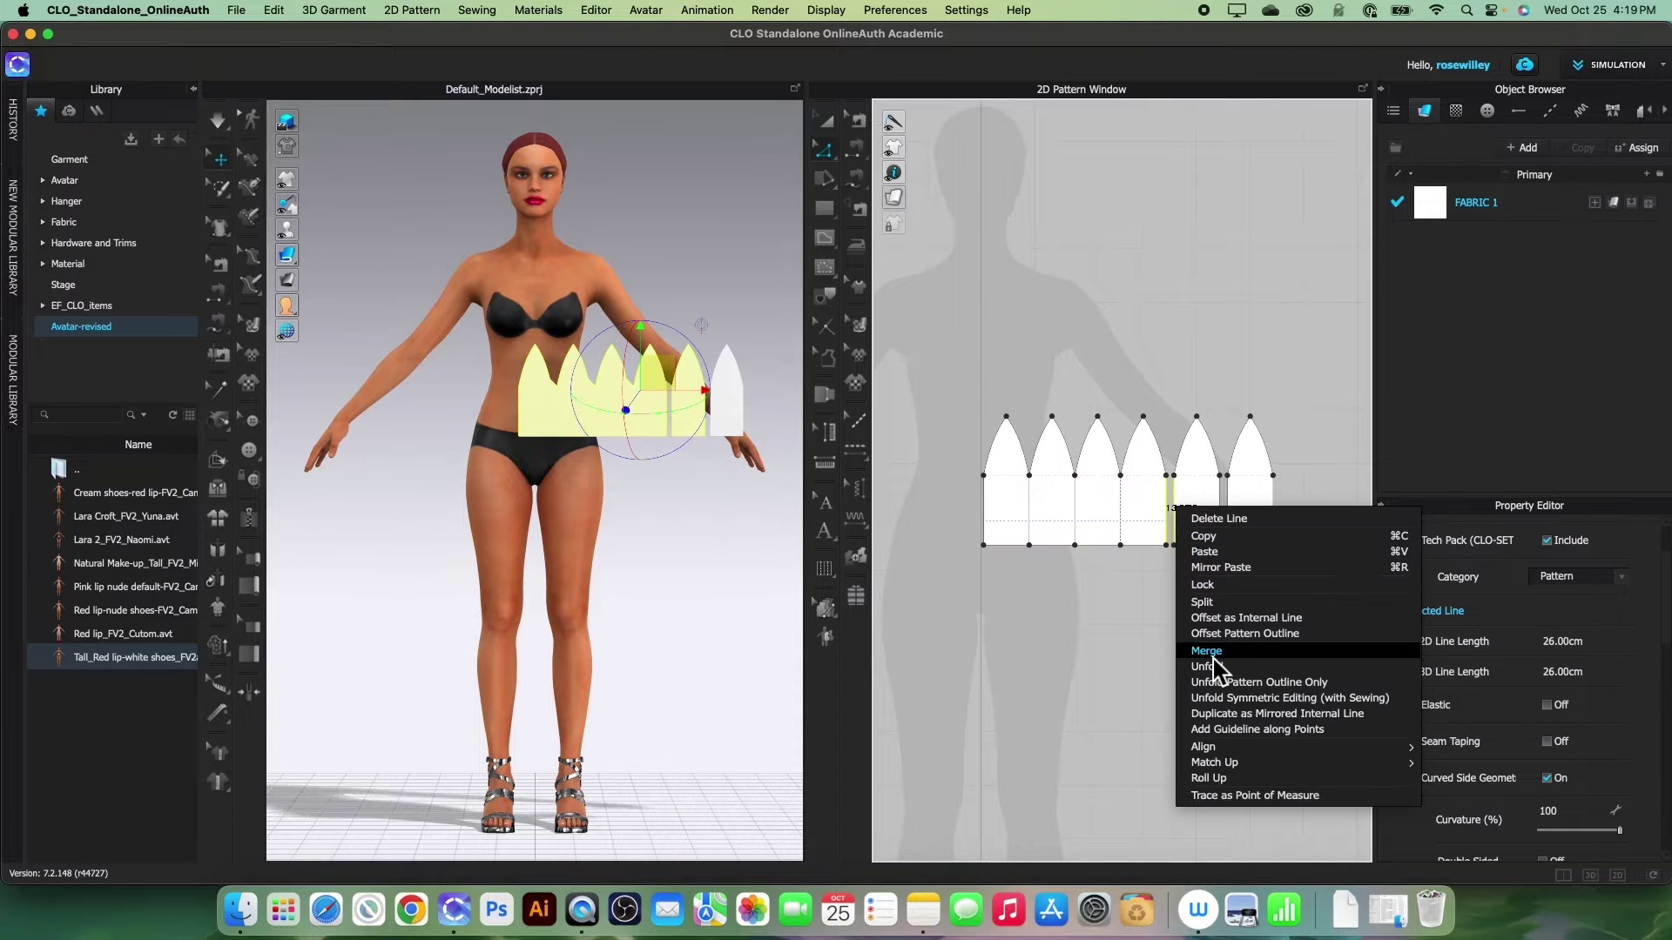
click(1209, 651)
right_click(1225, 507)
click(1262, 647)
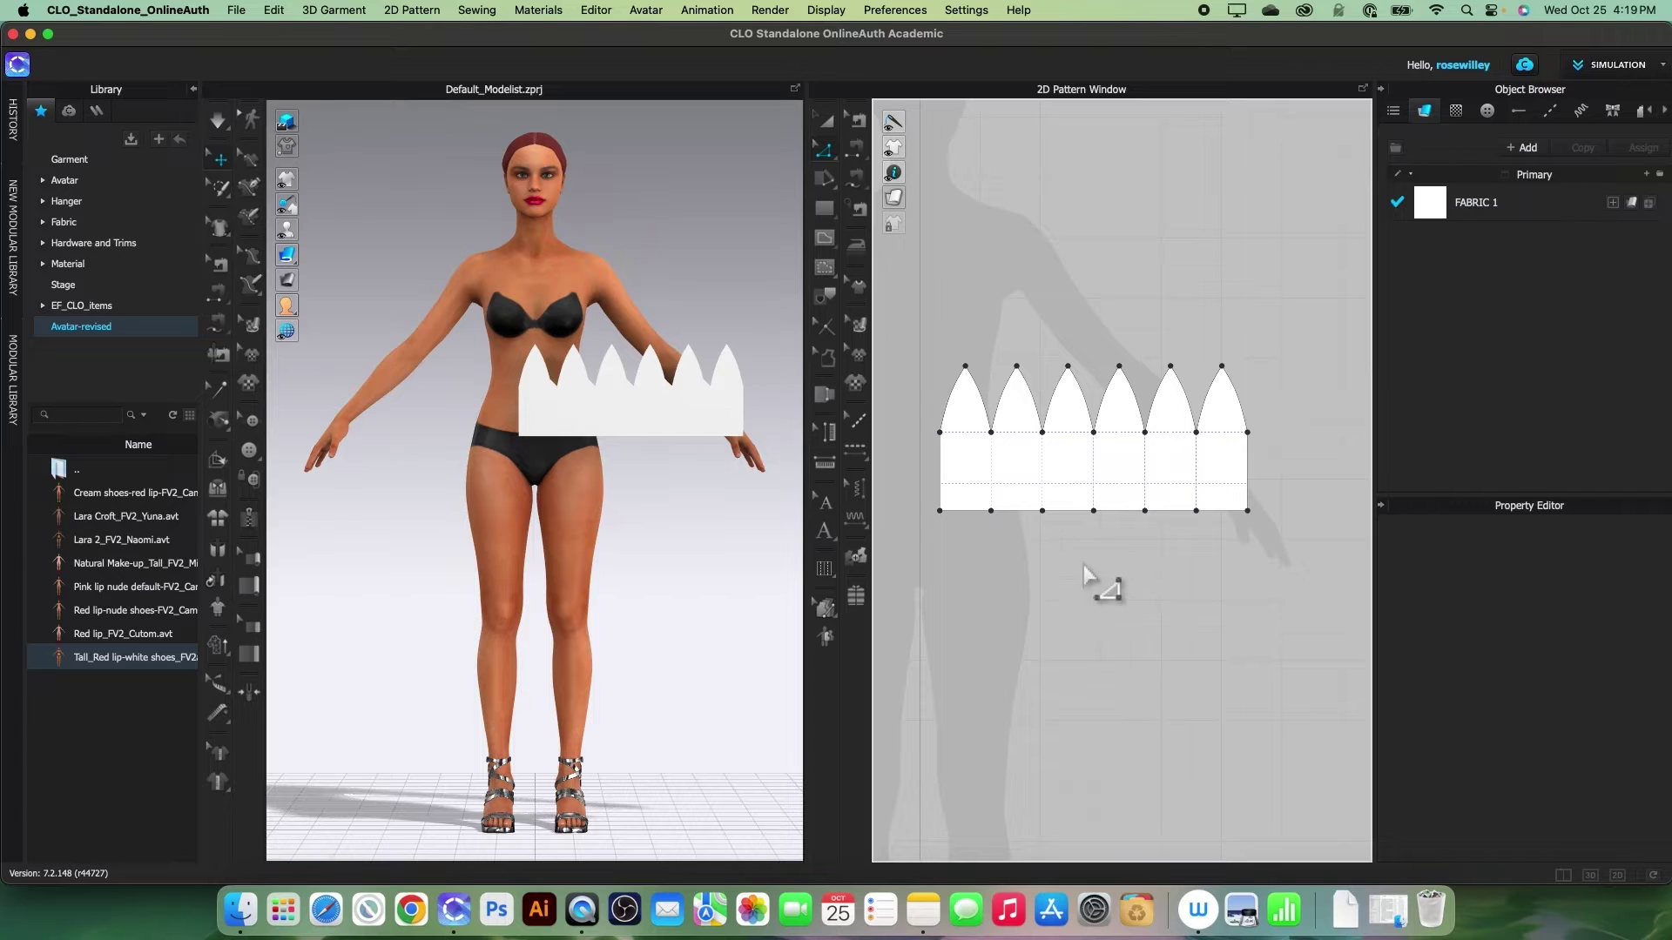
Delete the intermediate points on the piece's bottom edge and draw a 51 cm horizontal internal line along the lower baseline.
drag(973, 496, 1206, 553)
key(Delete)
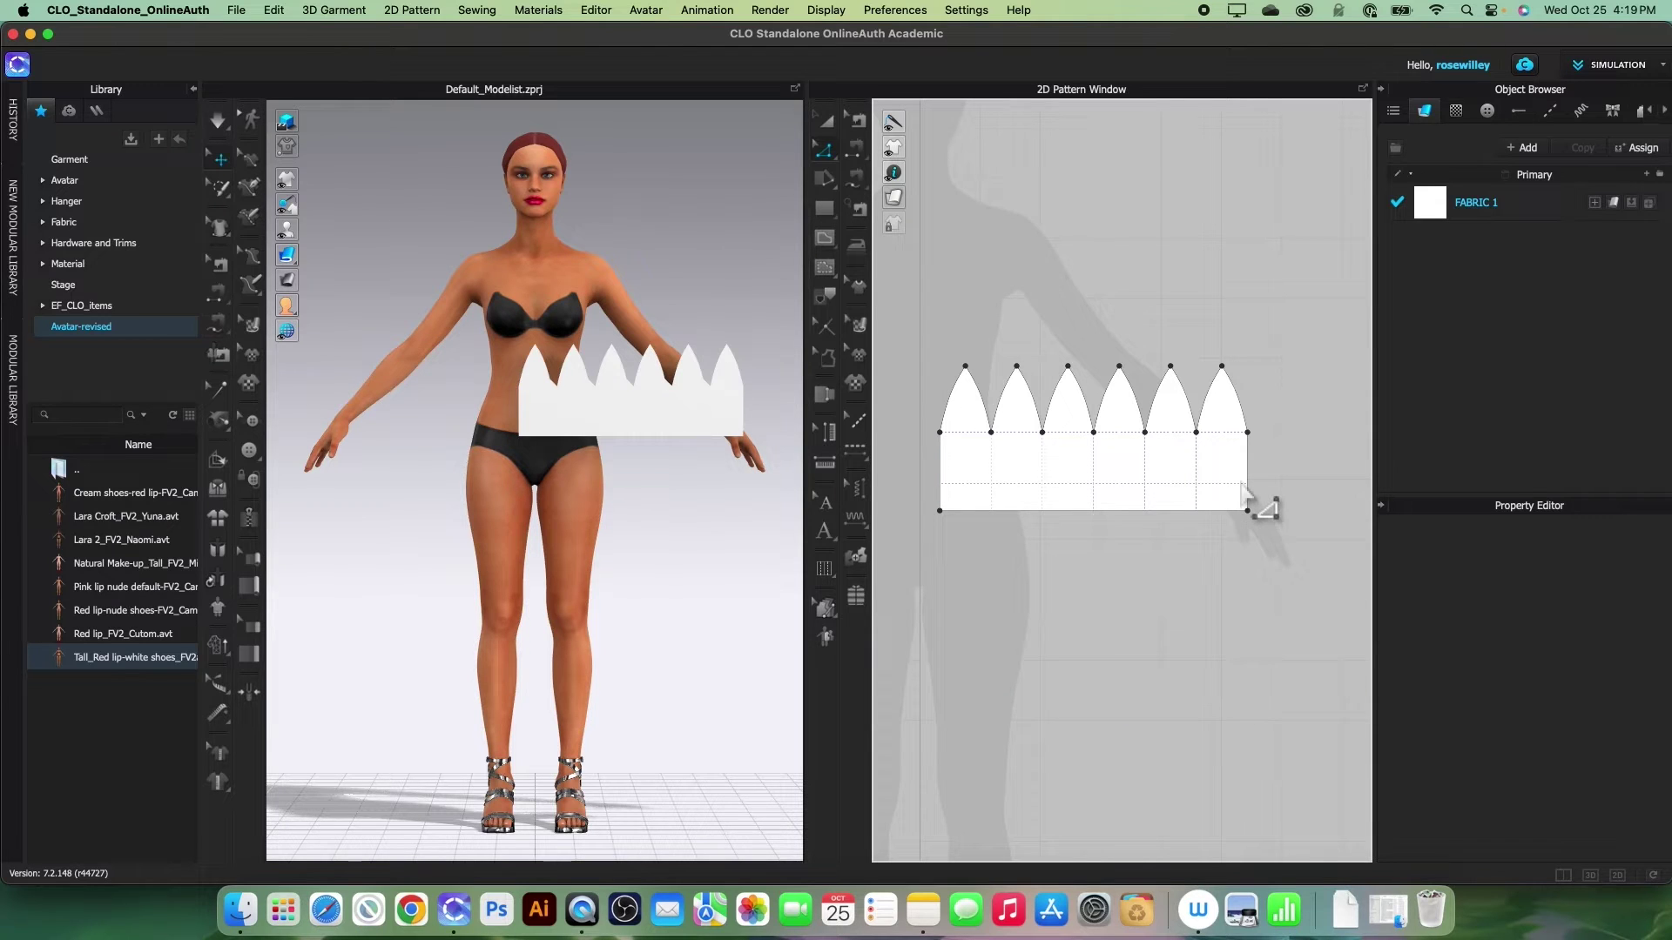
click(832, 240)
click(912, 241)
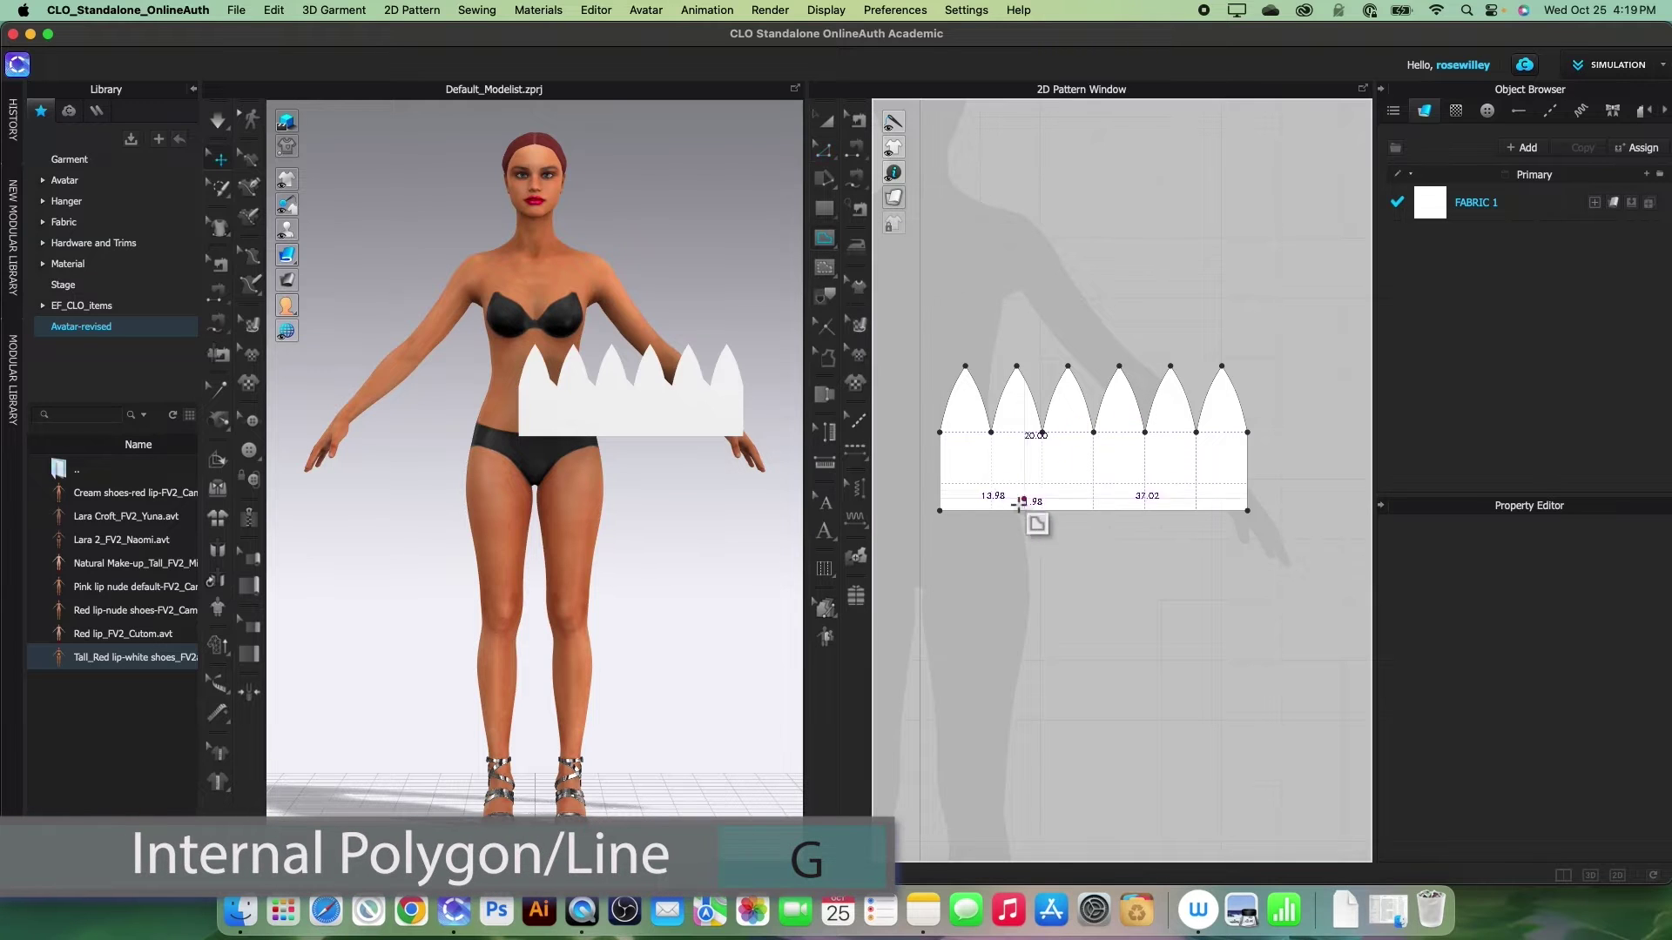
click(941, 485)
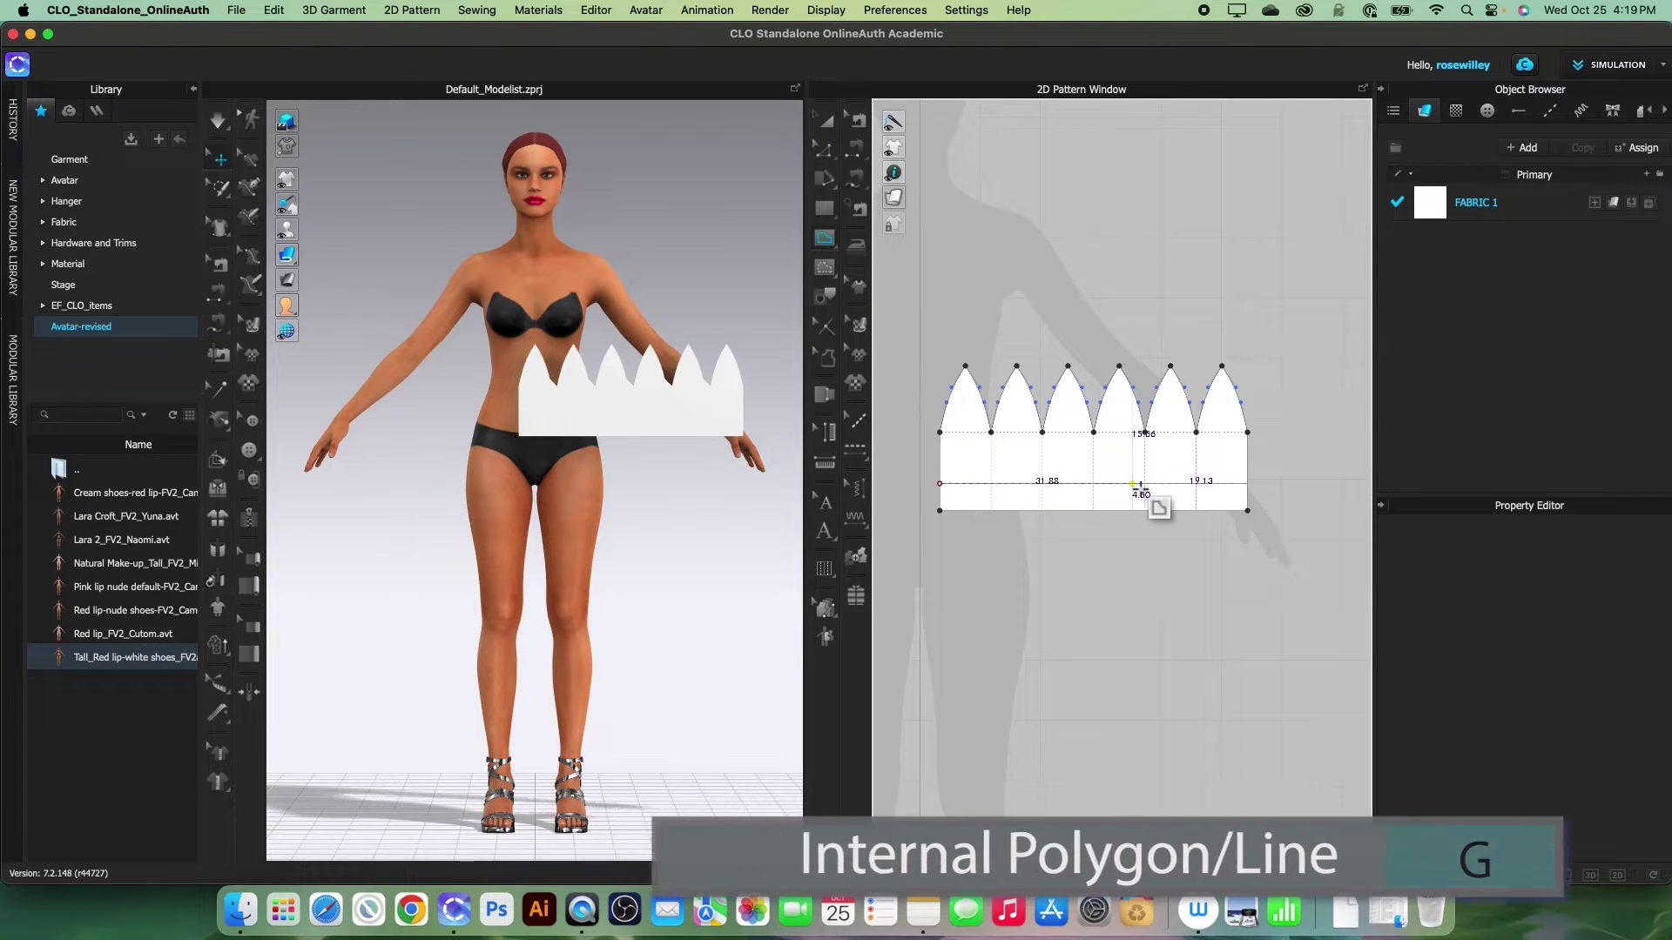
click(1249, 484)
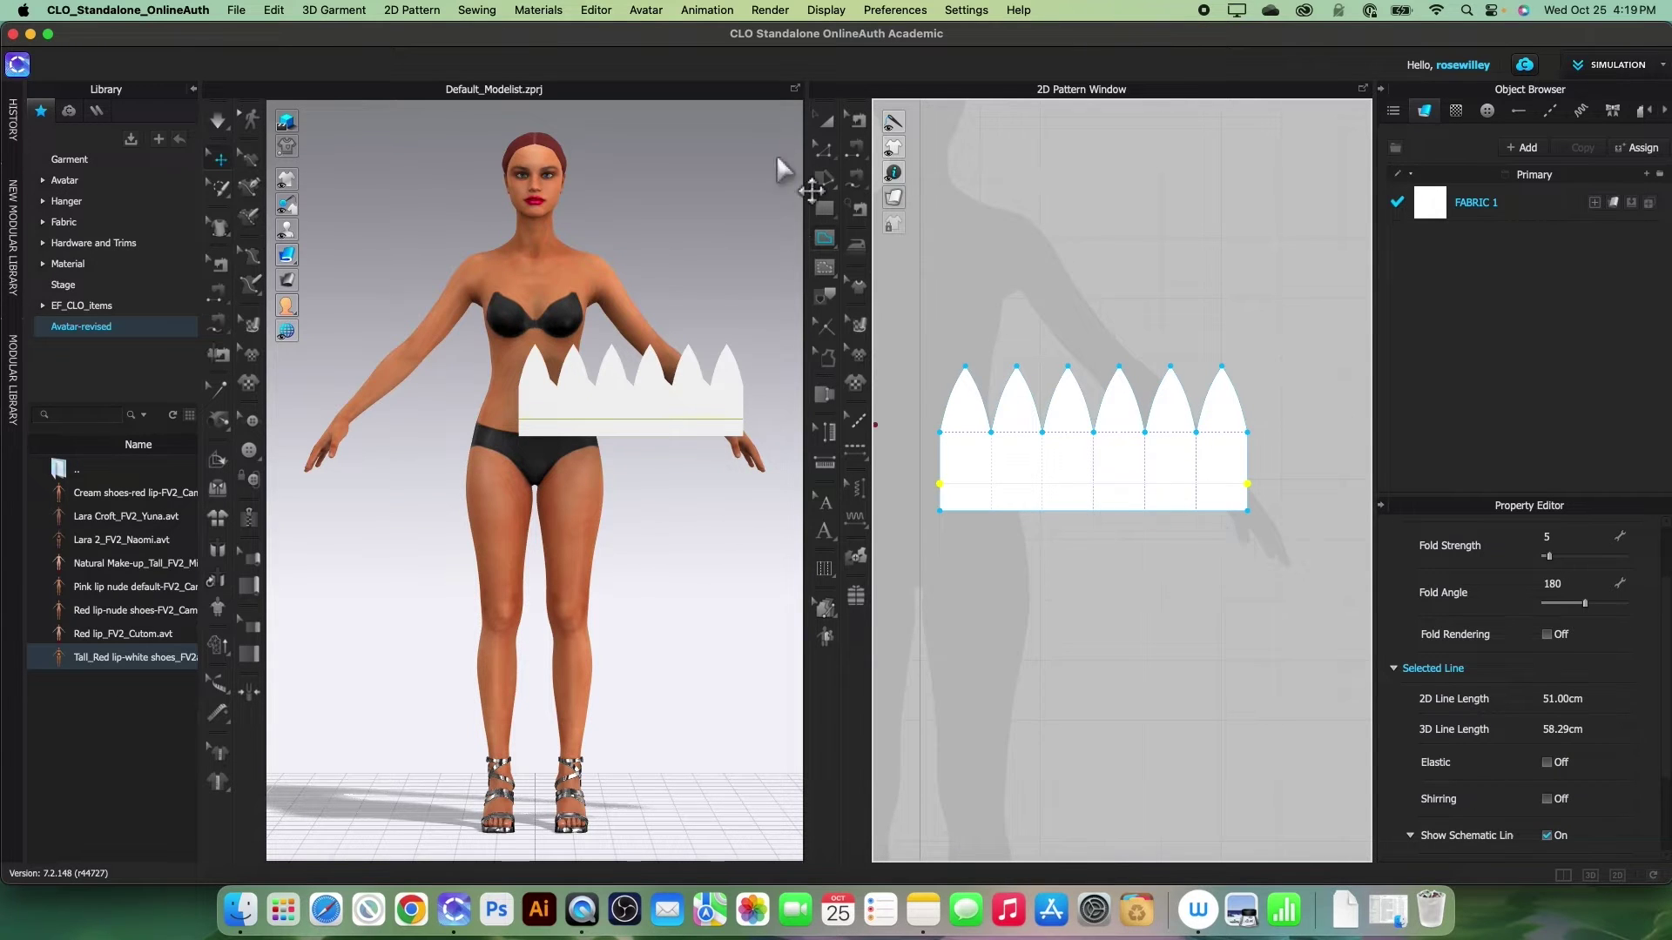
Move the whole merged piece beside the avatar silhouette's head and reset the 2D arrangement of all patterns in 3D.
click(827, 124)
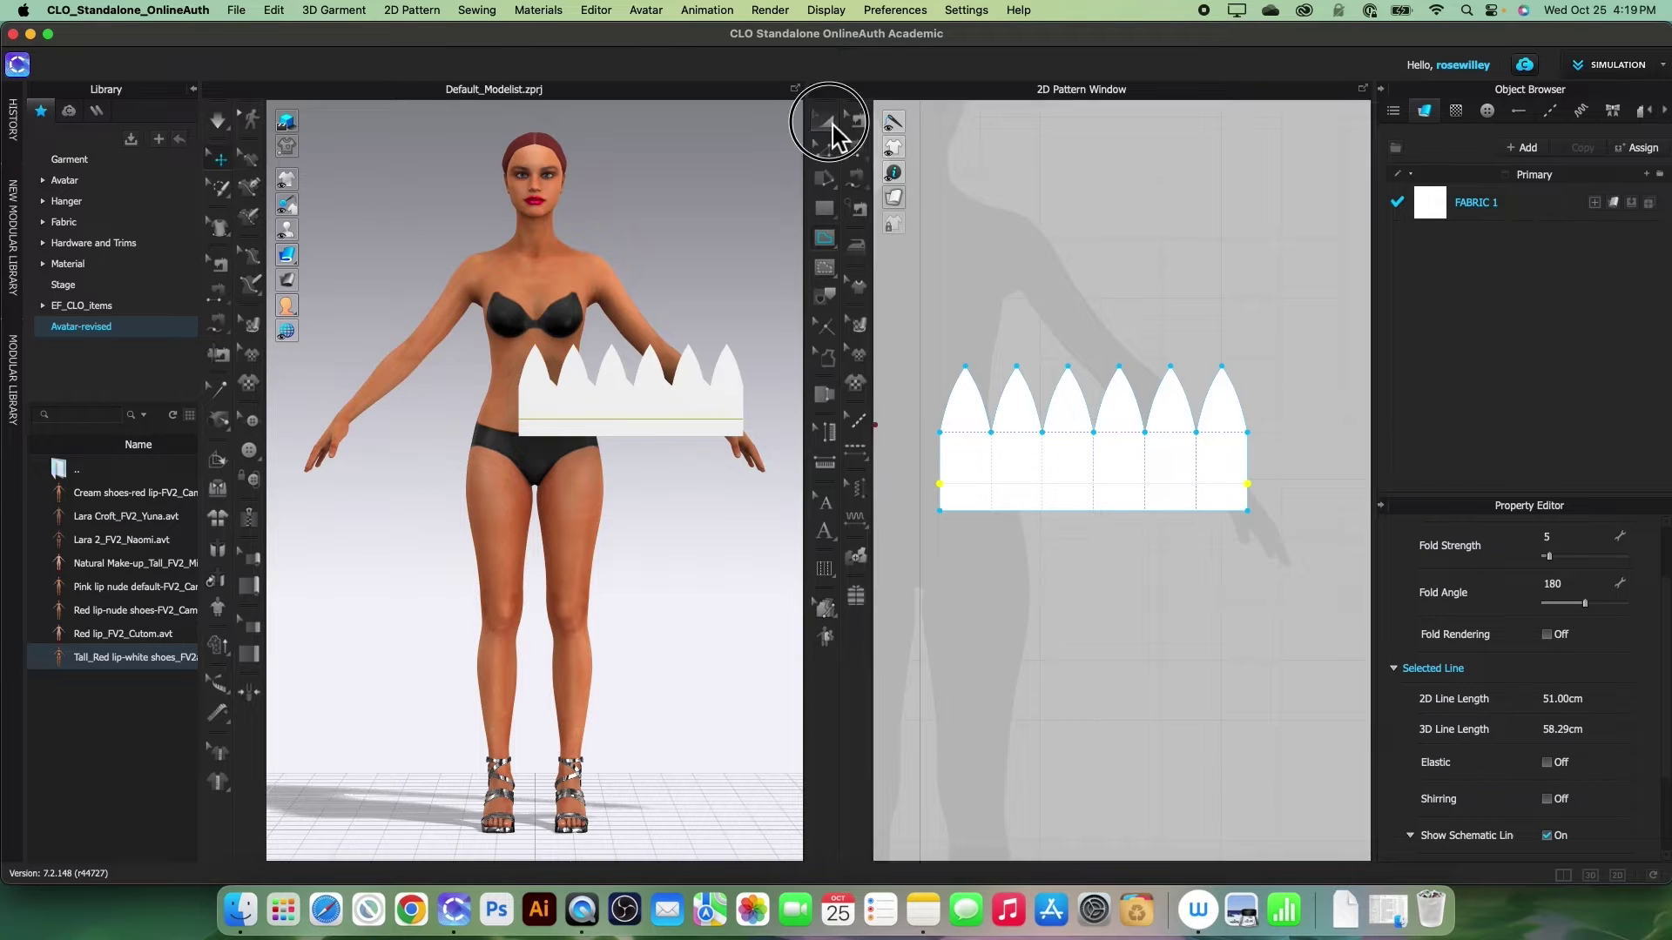
scroll(1018, 307, down, 3)
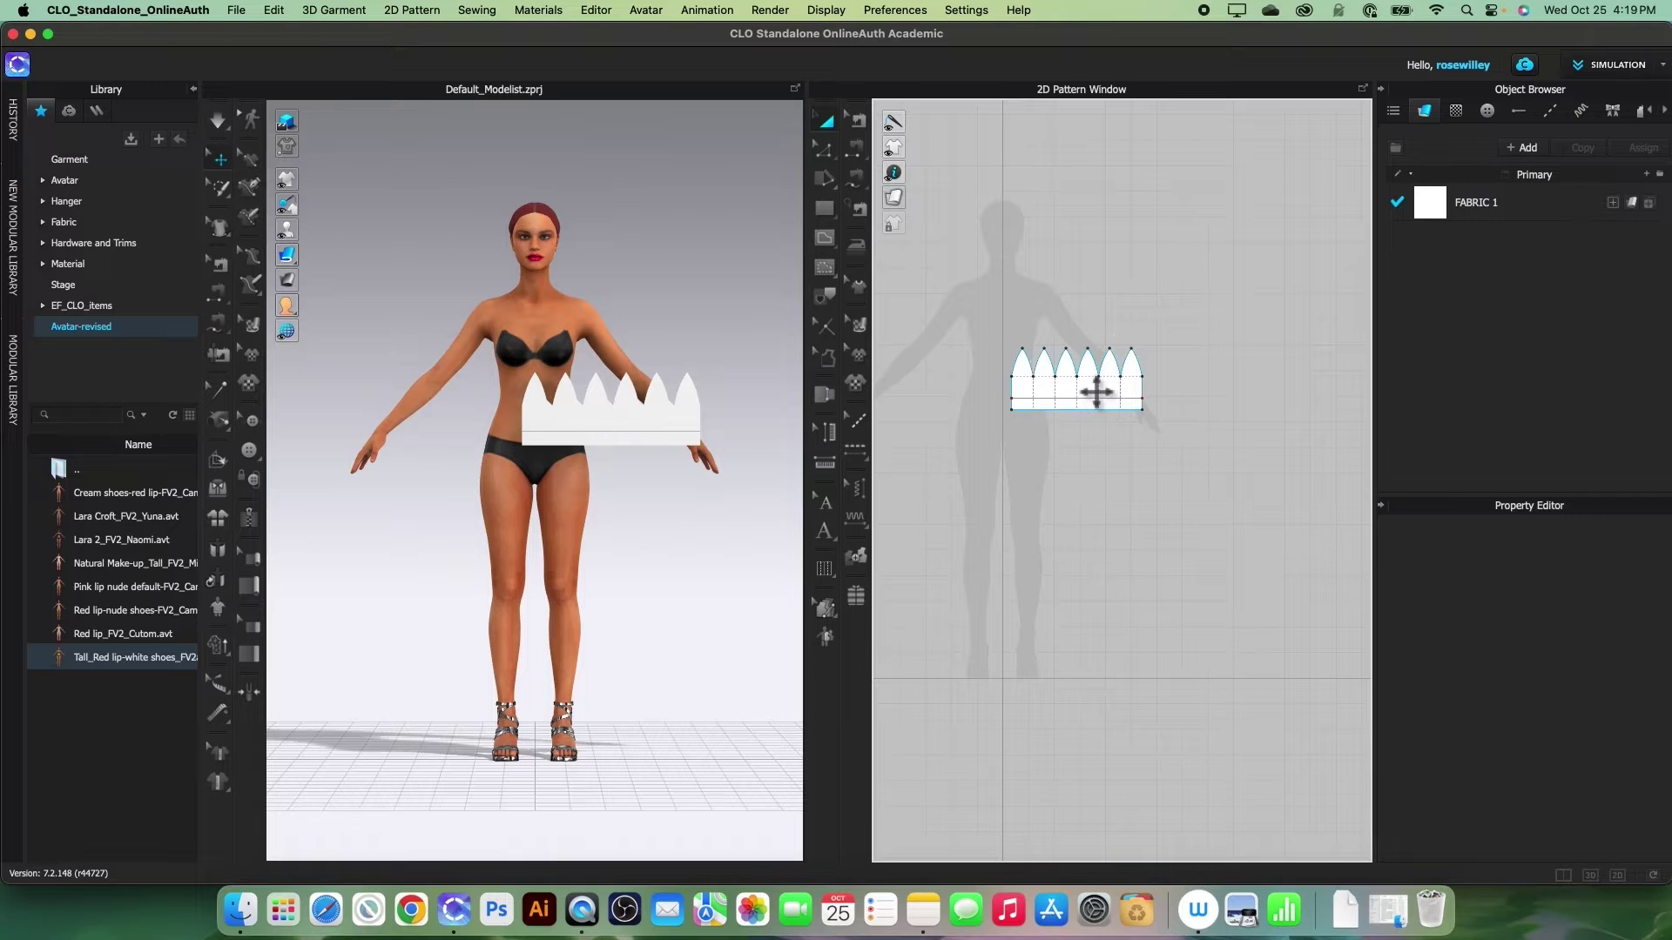
drag(1096, 392, 1232, 283)
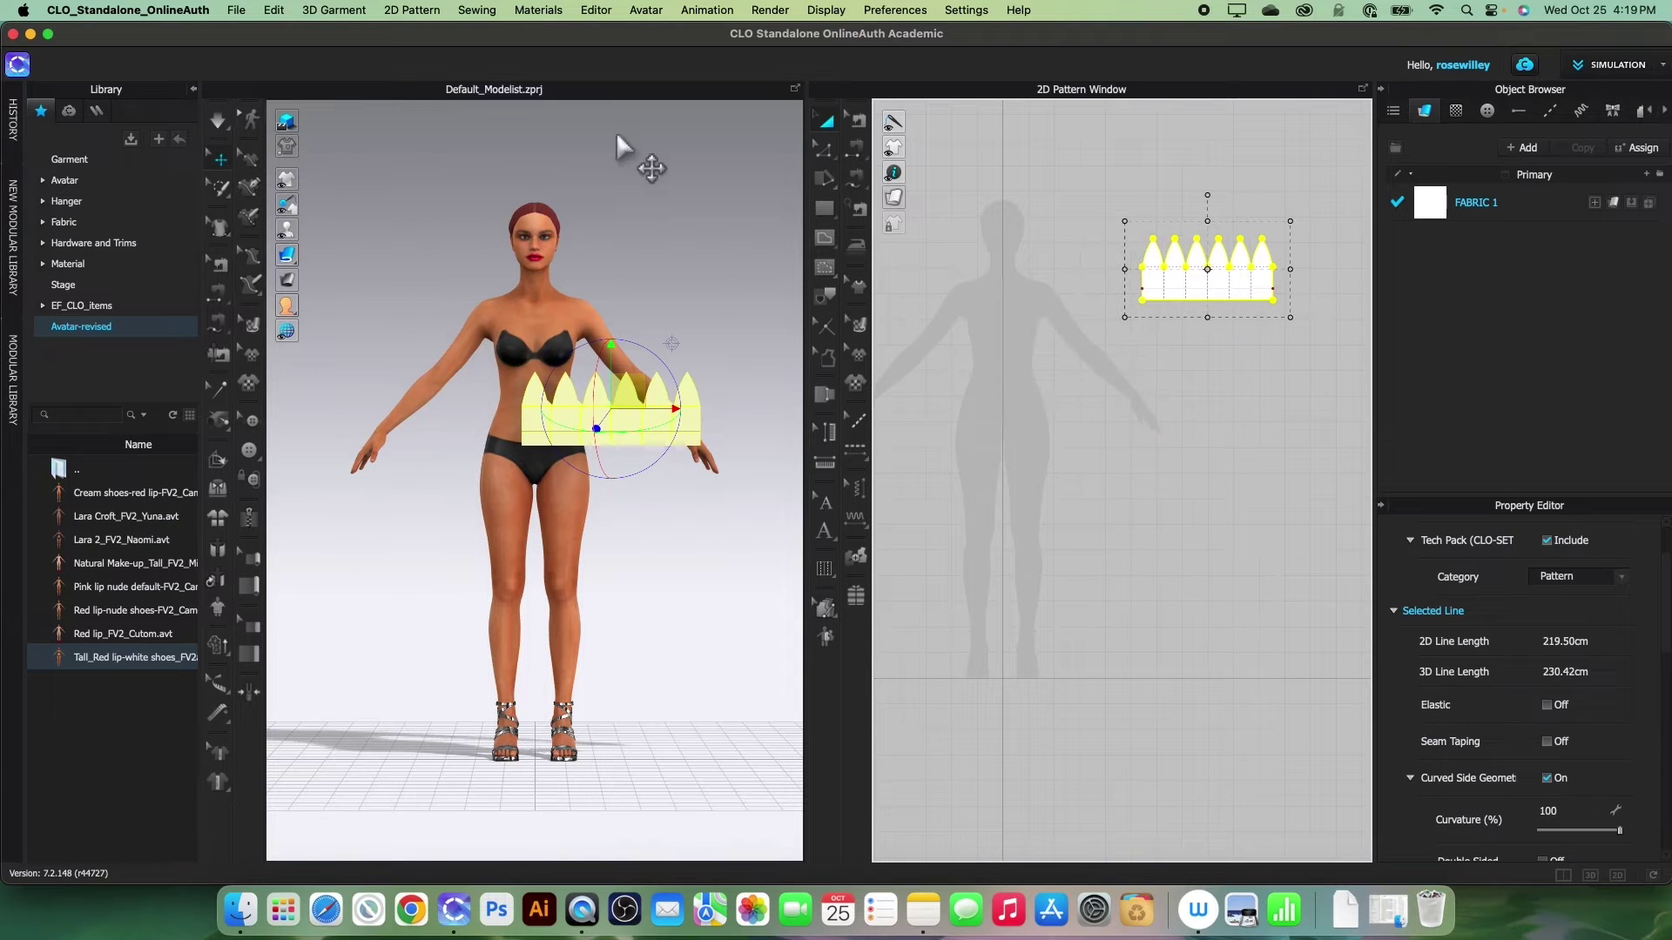
click(219, 516)
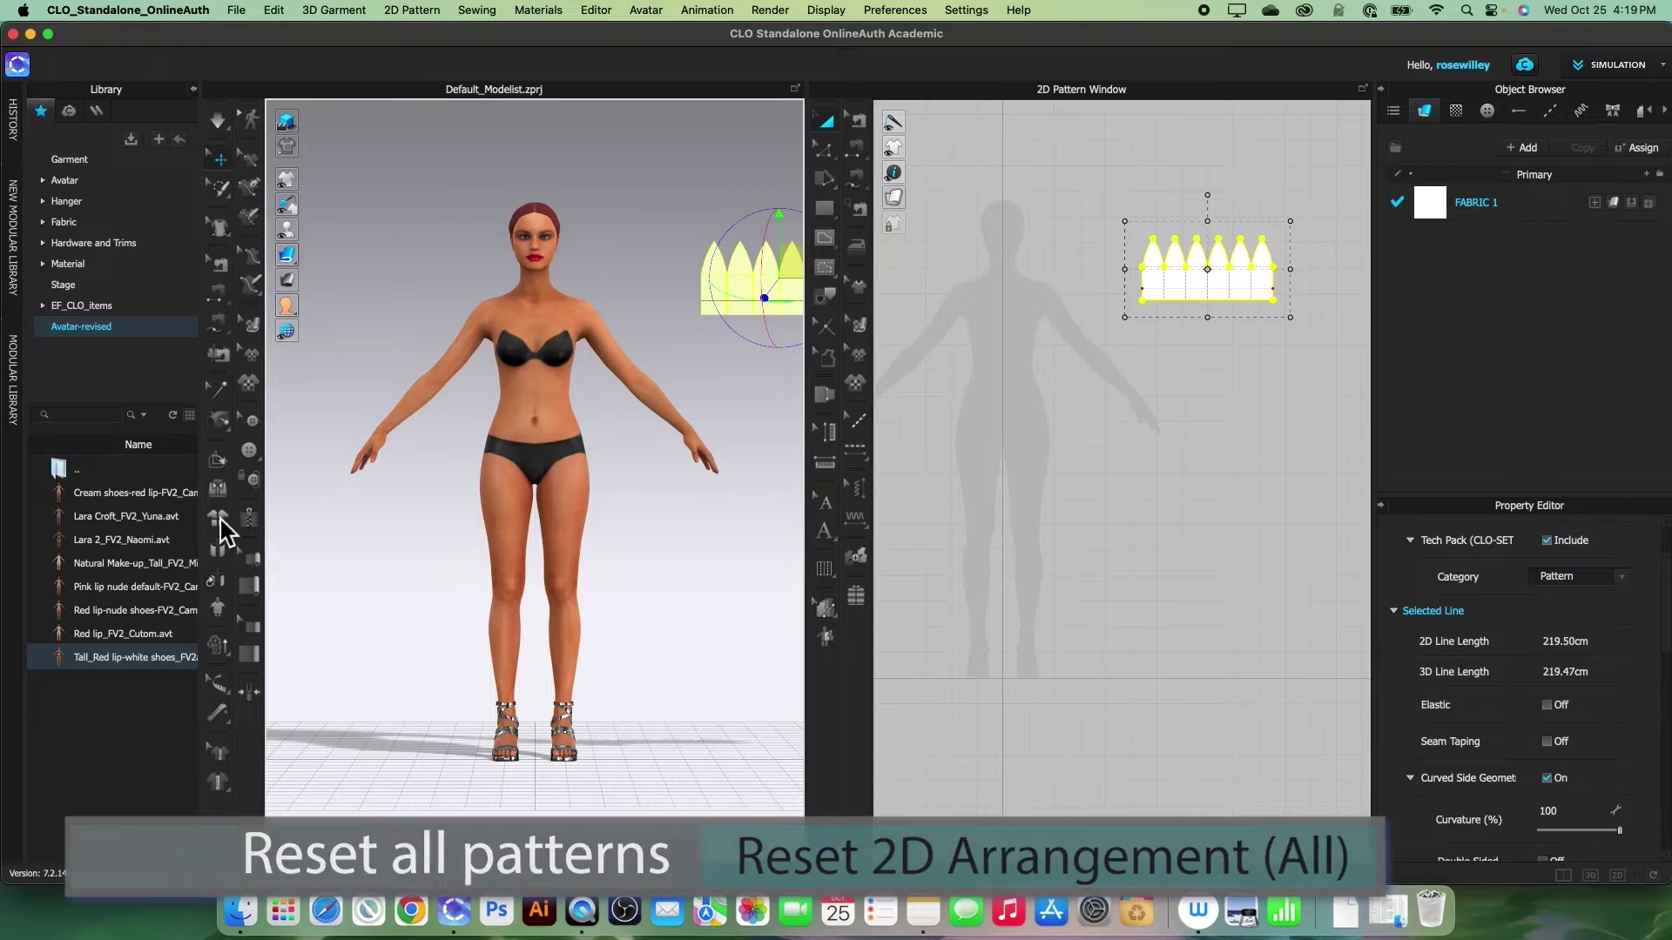
Delete the hair cap accessory from the avatar's head.
scroll(702, 680, up, 2)
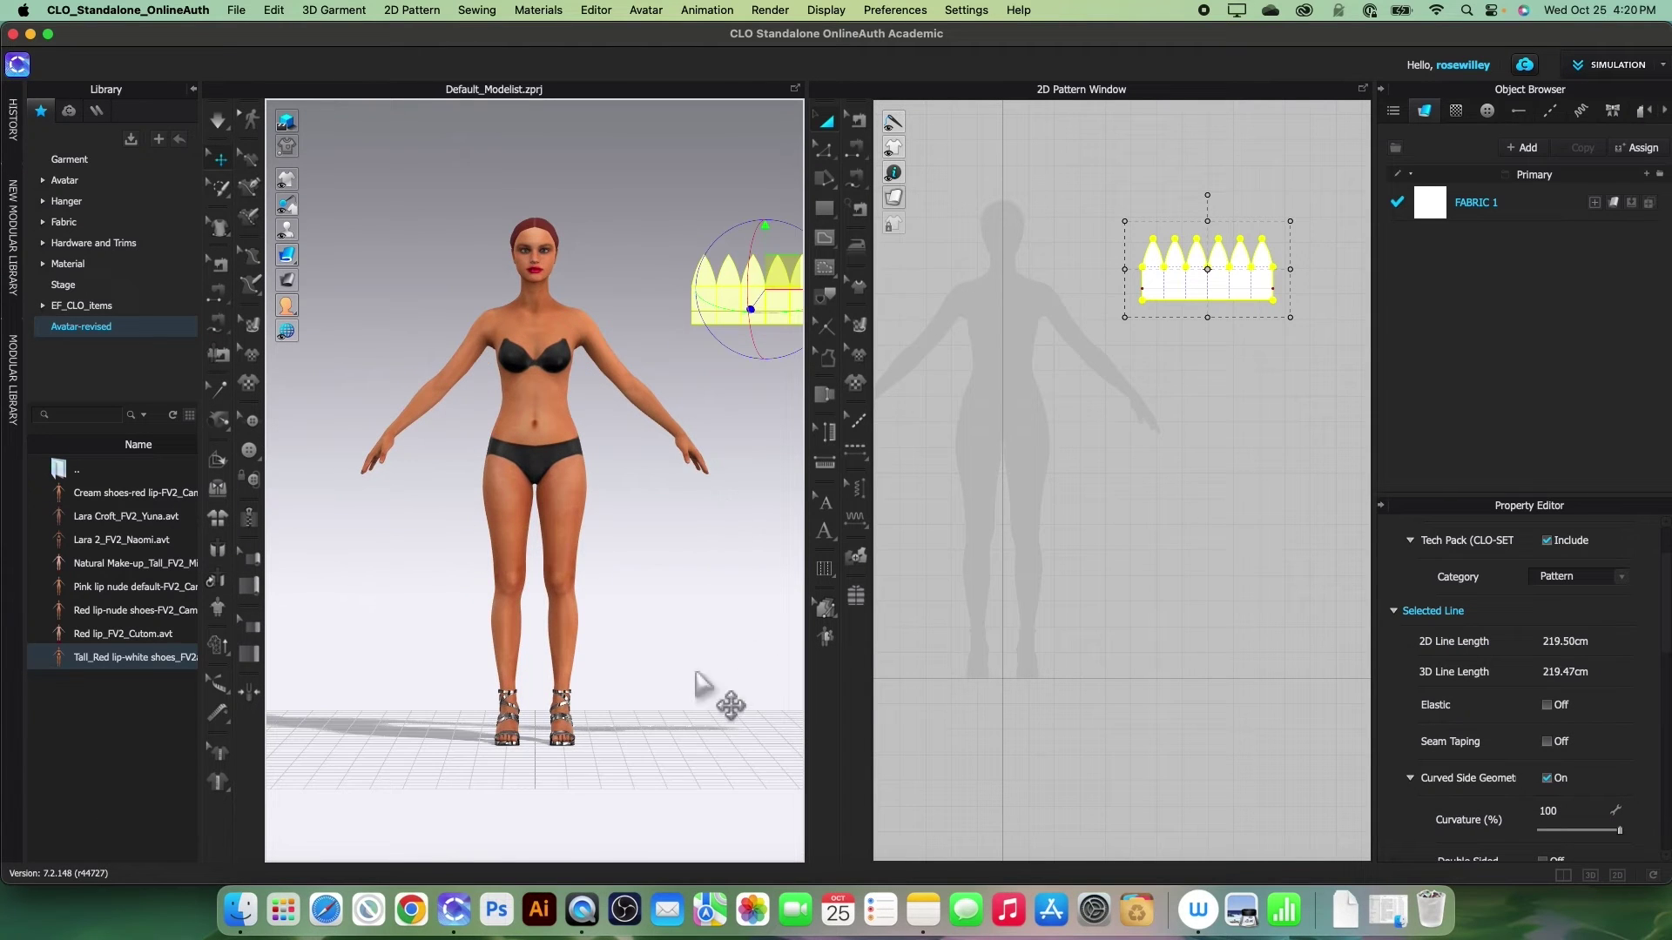
scroll(593, 189, up, 3)
click(608, 257)
scroll(609, 261, up, 5)
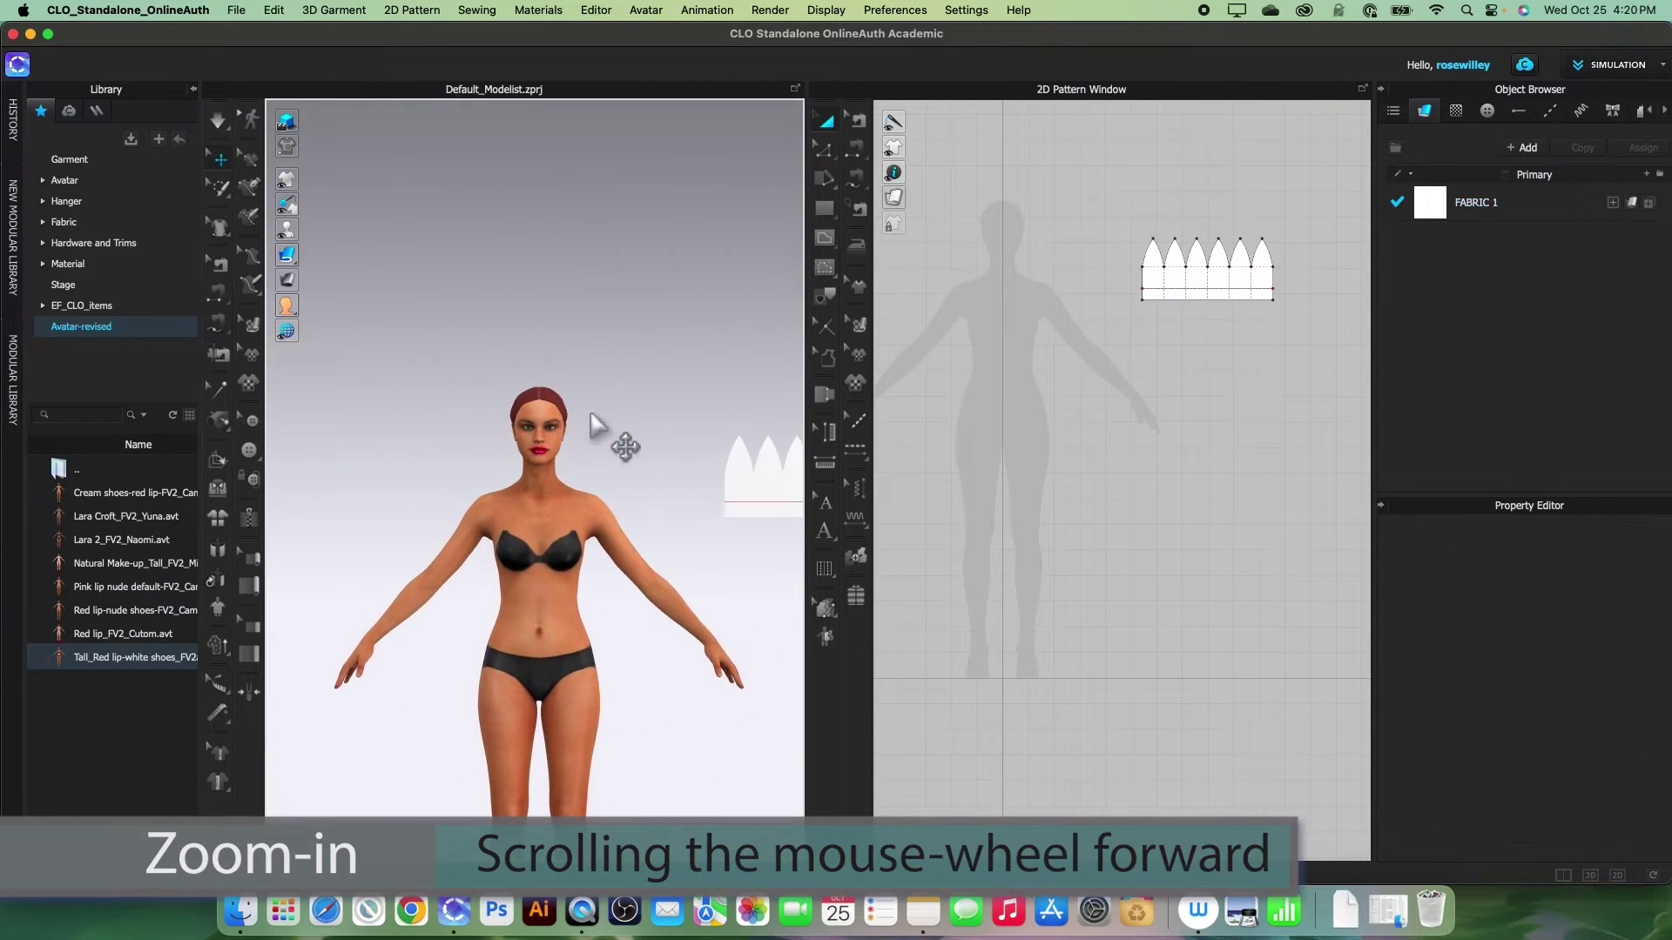
scroll(602, 508, up, 1)
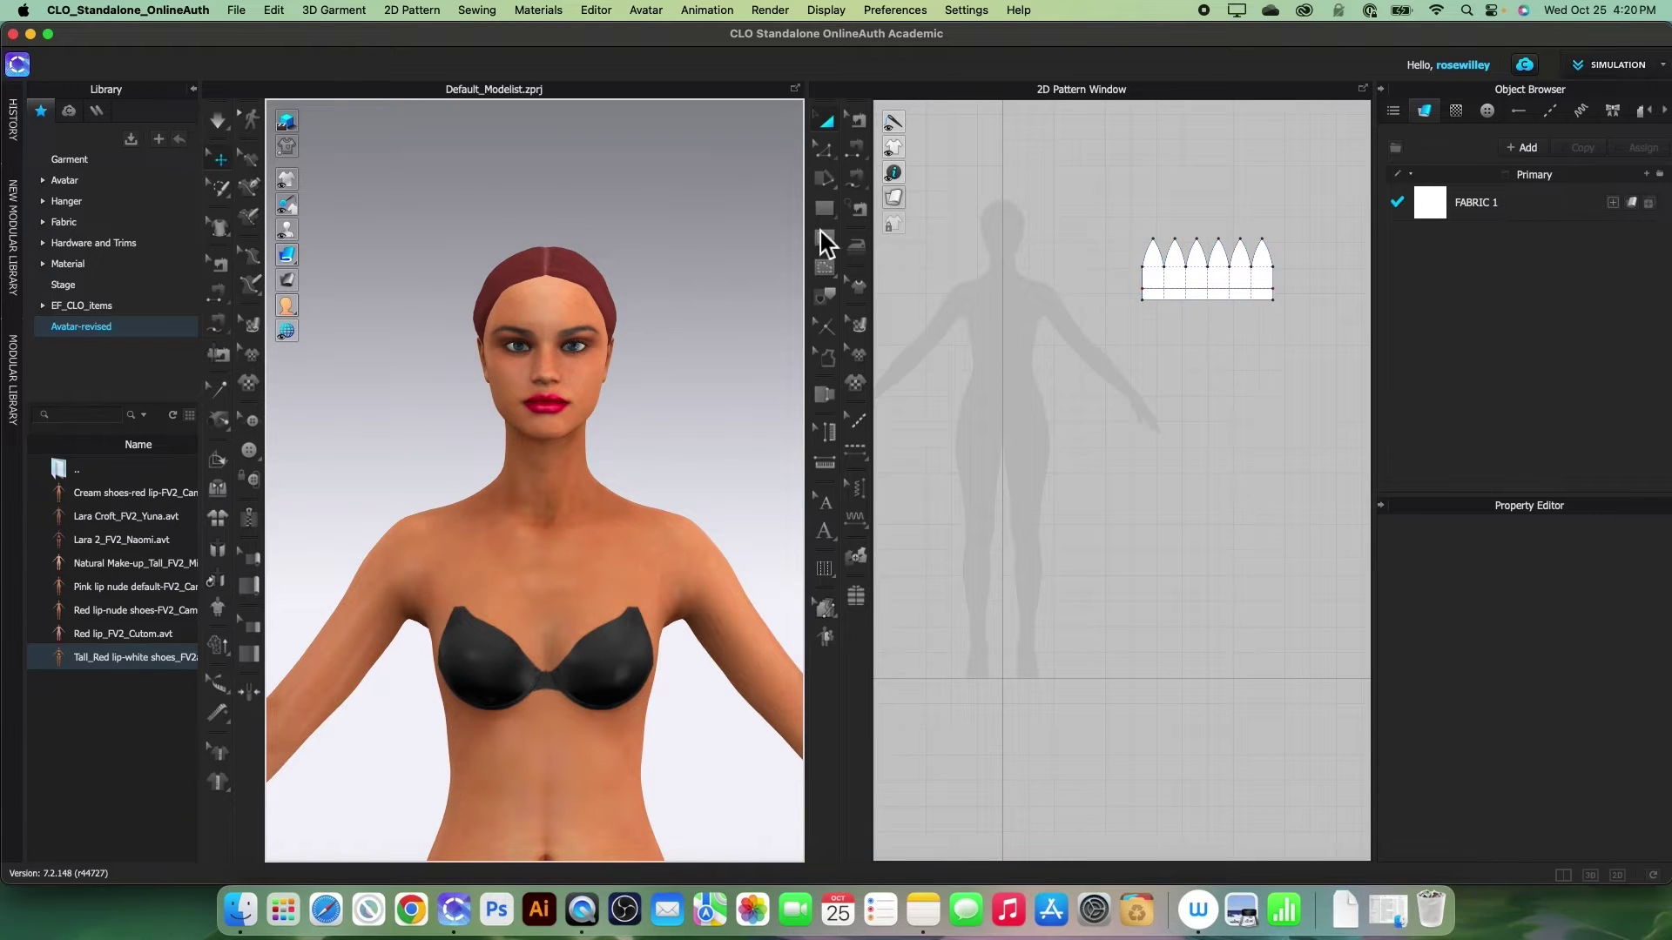
click(575, 270)
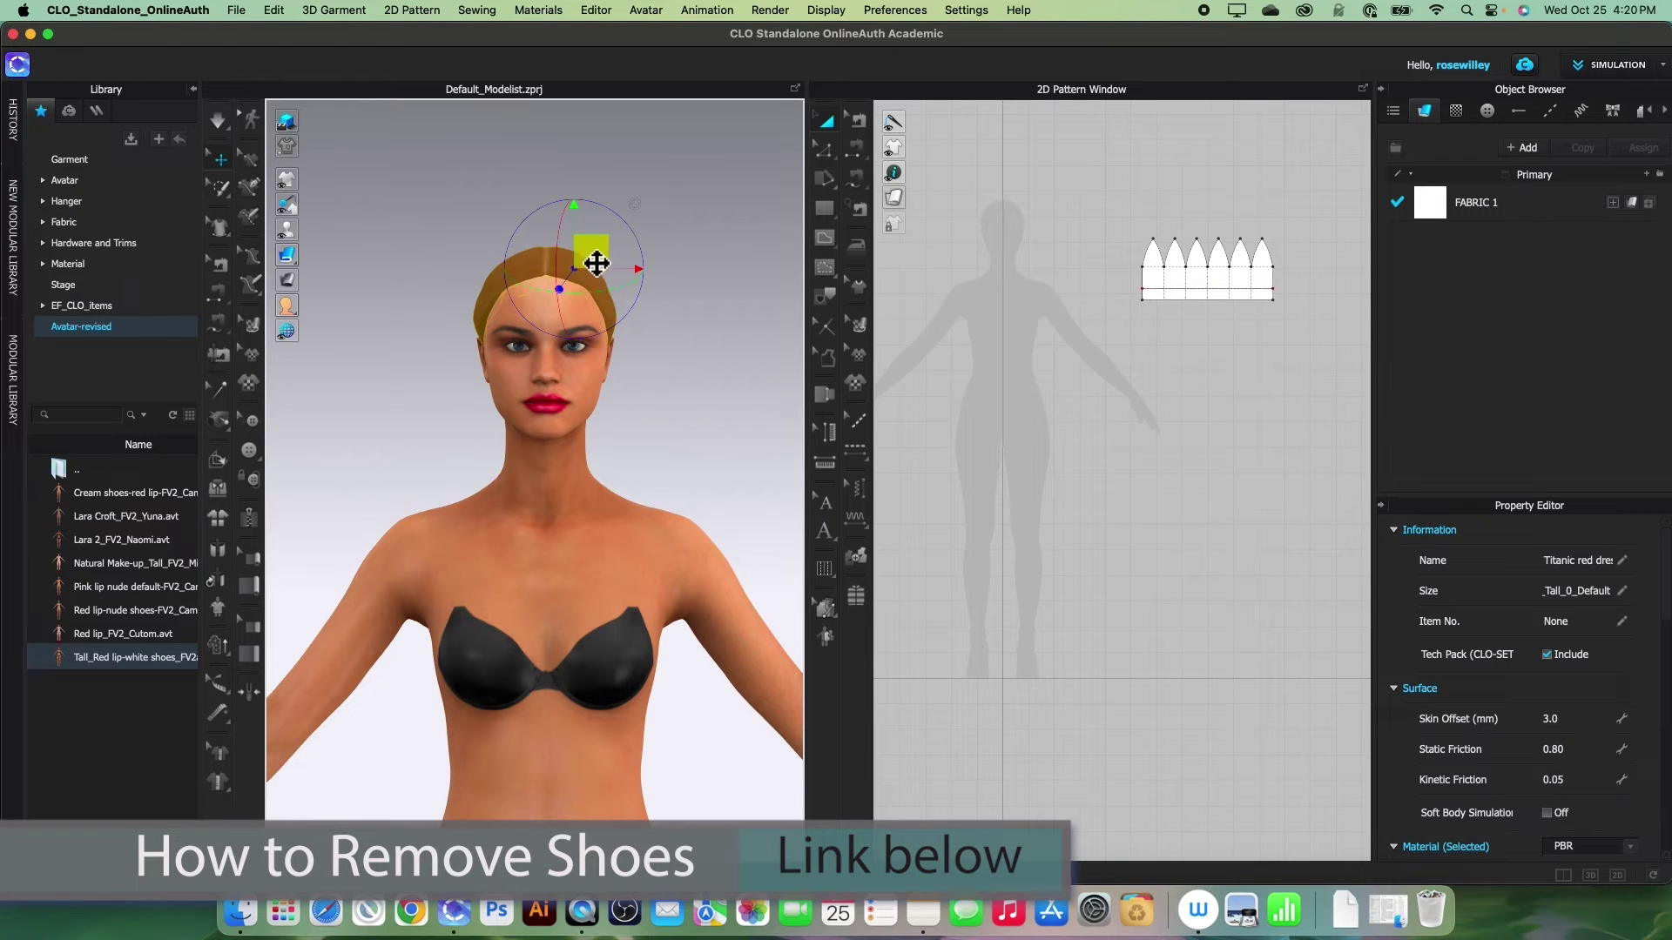
right_click(596, 264)
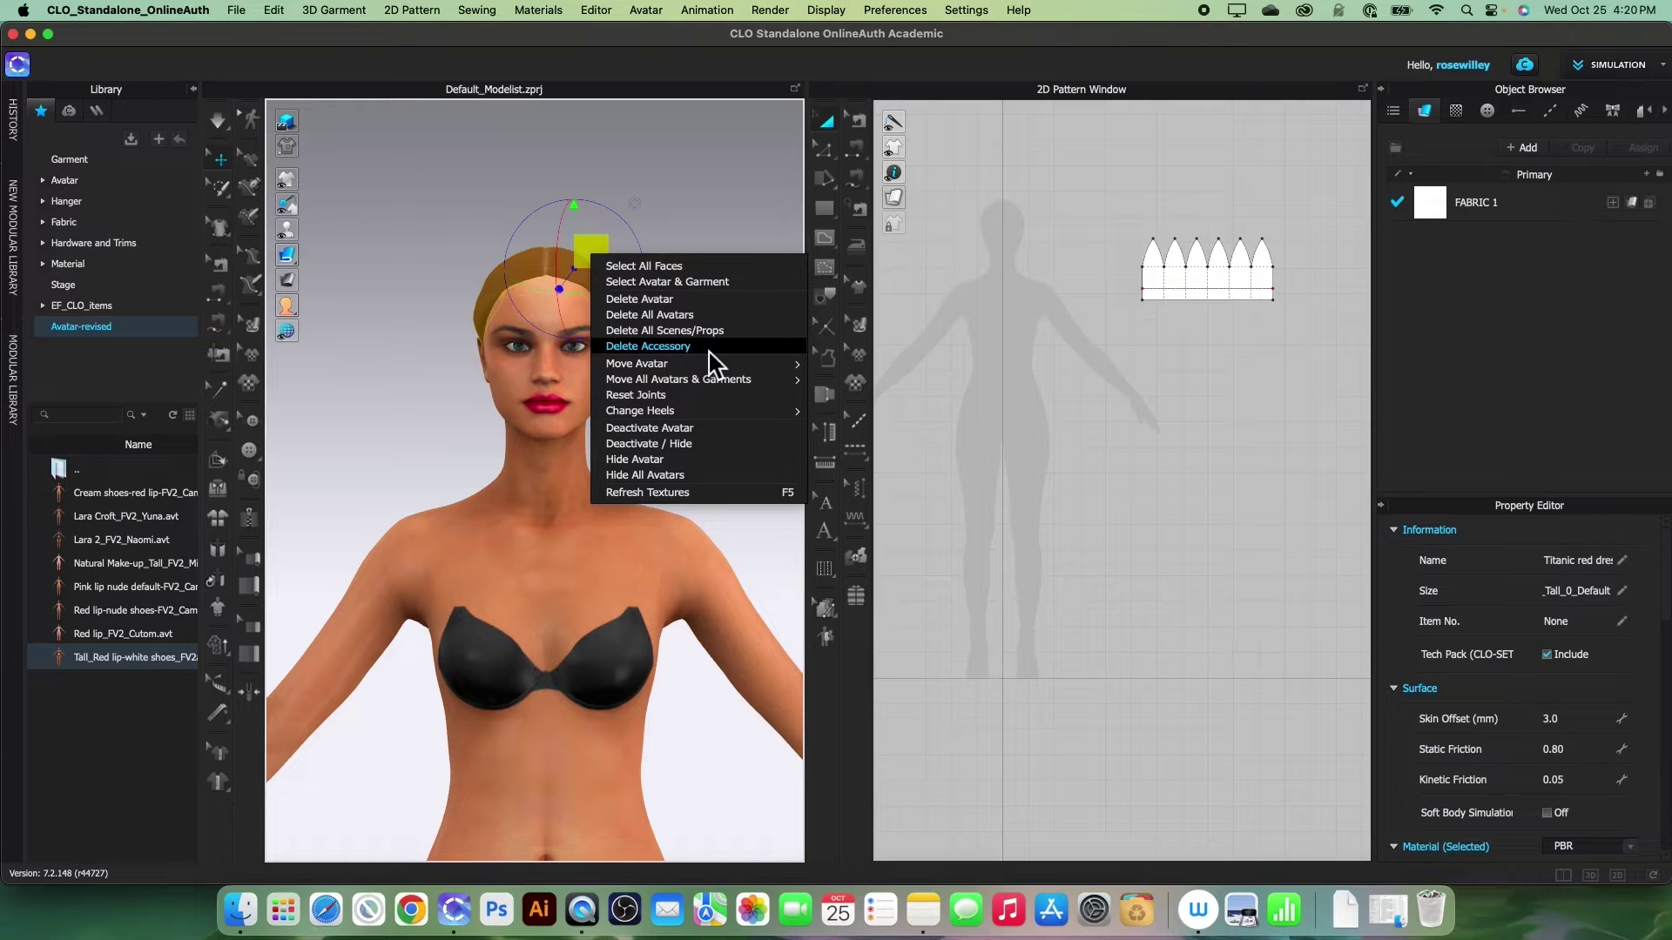
click(648, 347)
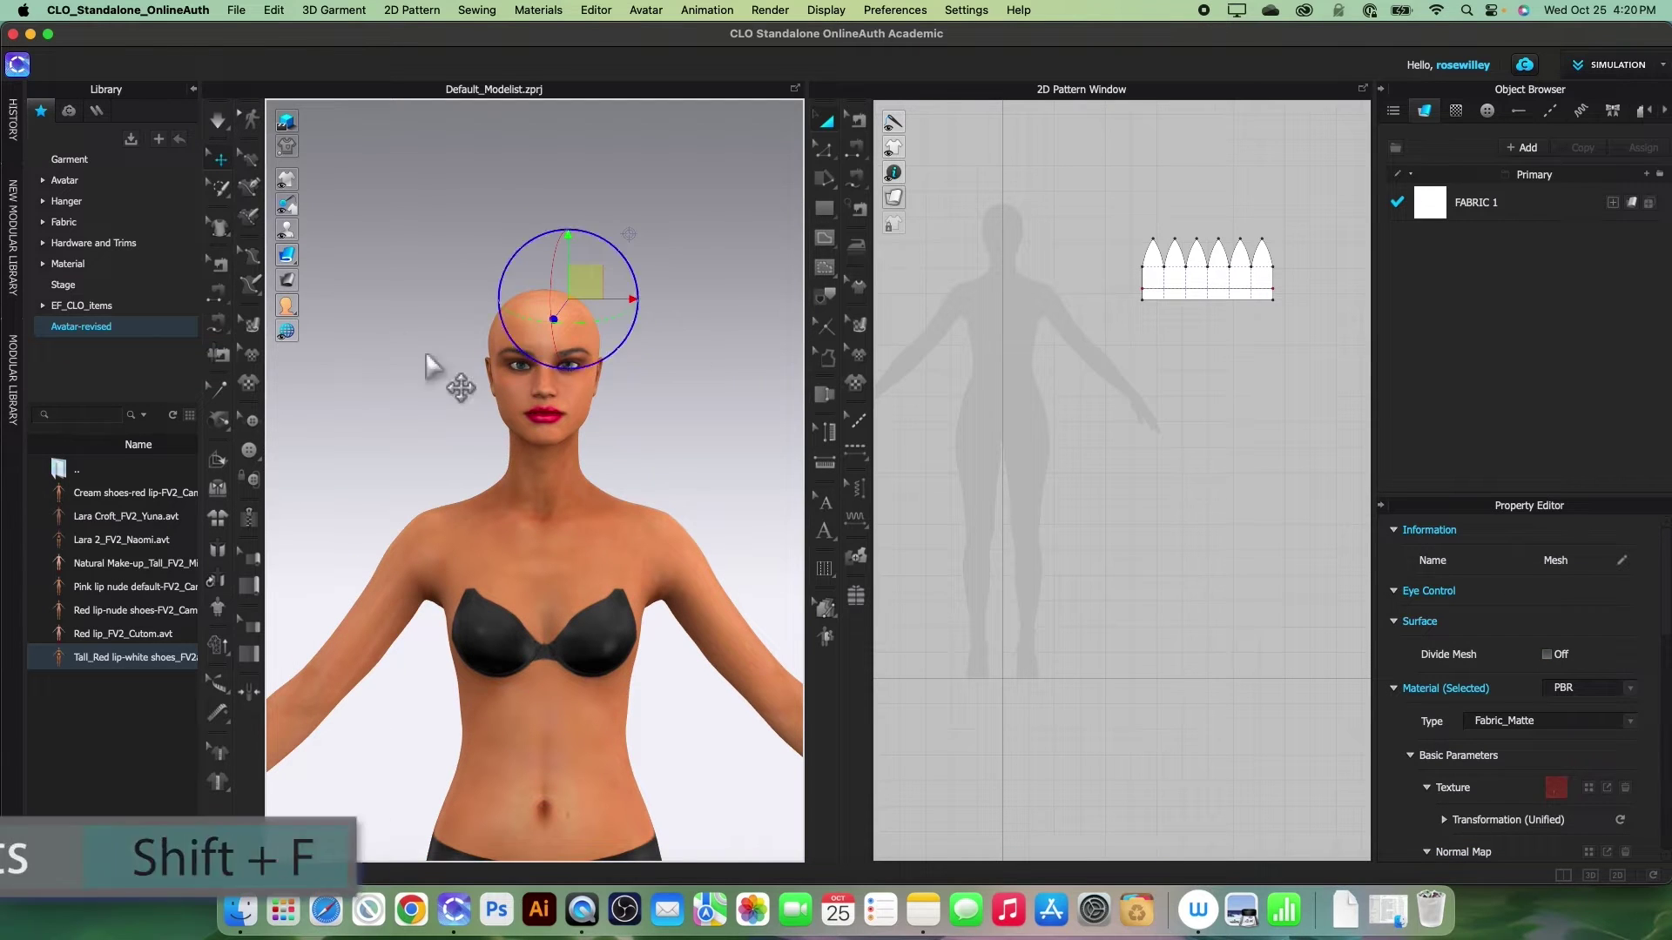
Show the avatar's arrangement points and place the merged piece on the point at the back of the head.
mouse_move(291, 233)
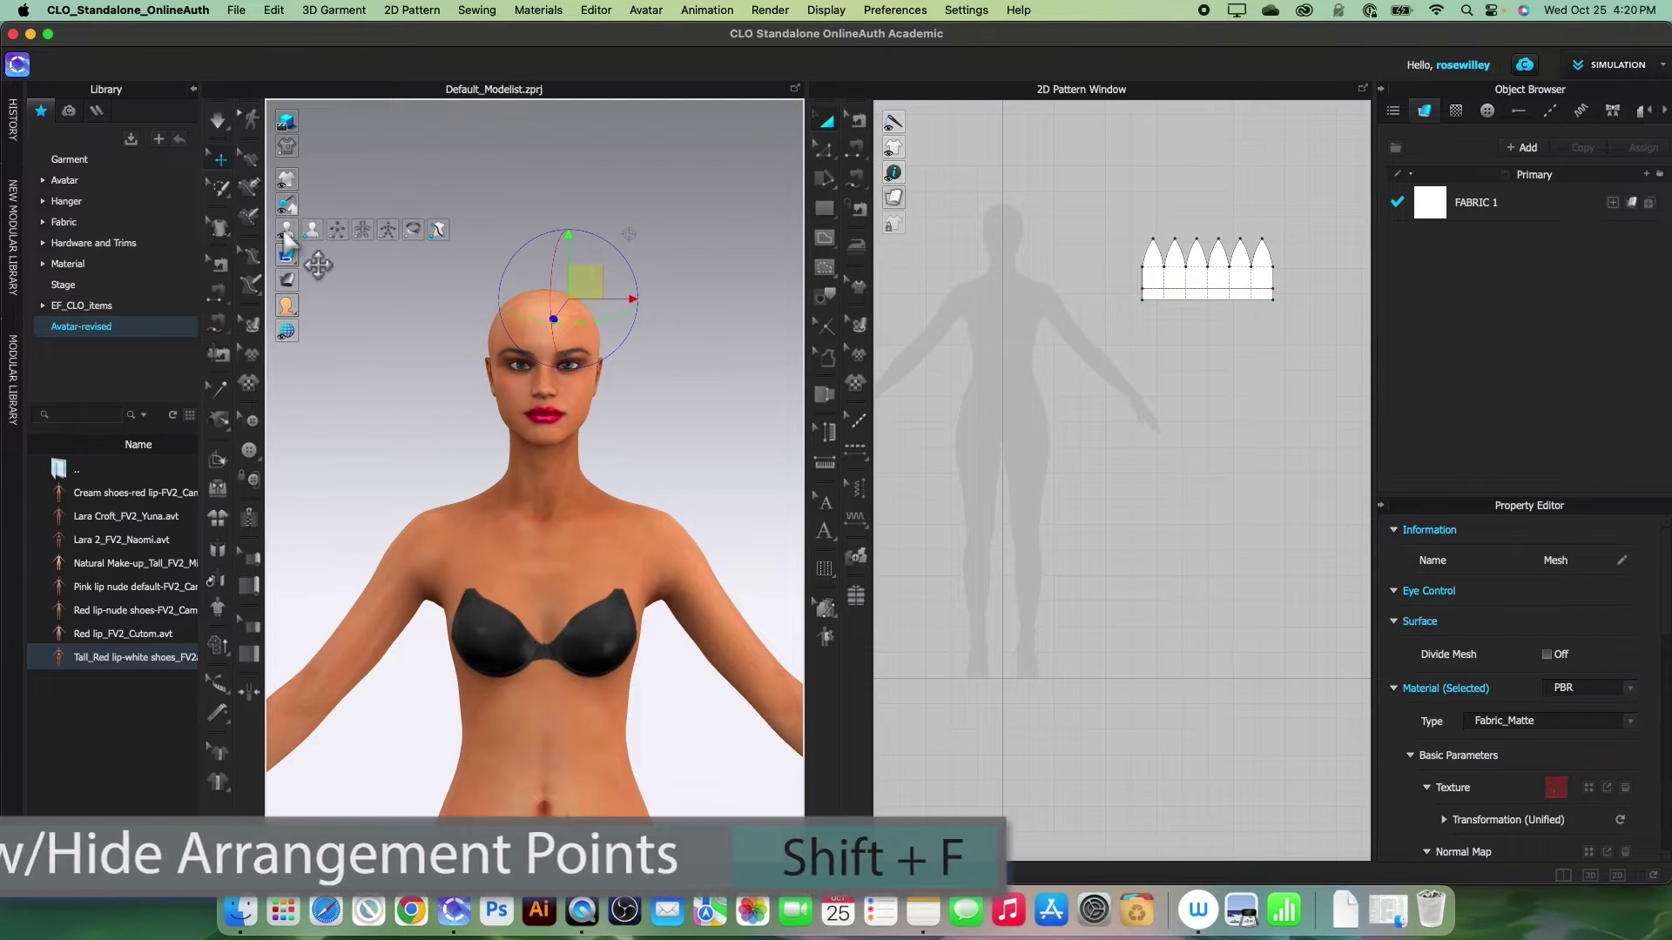
click(338, 230)
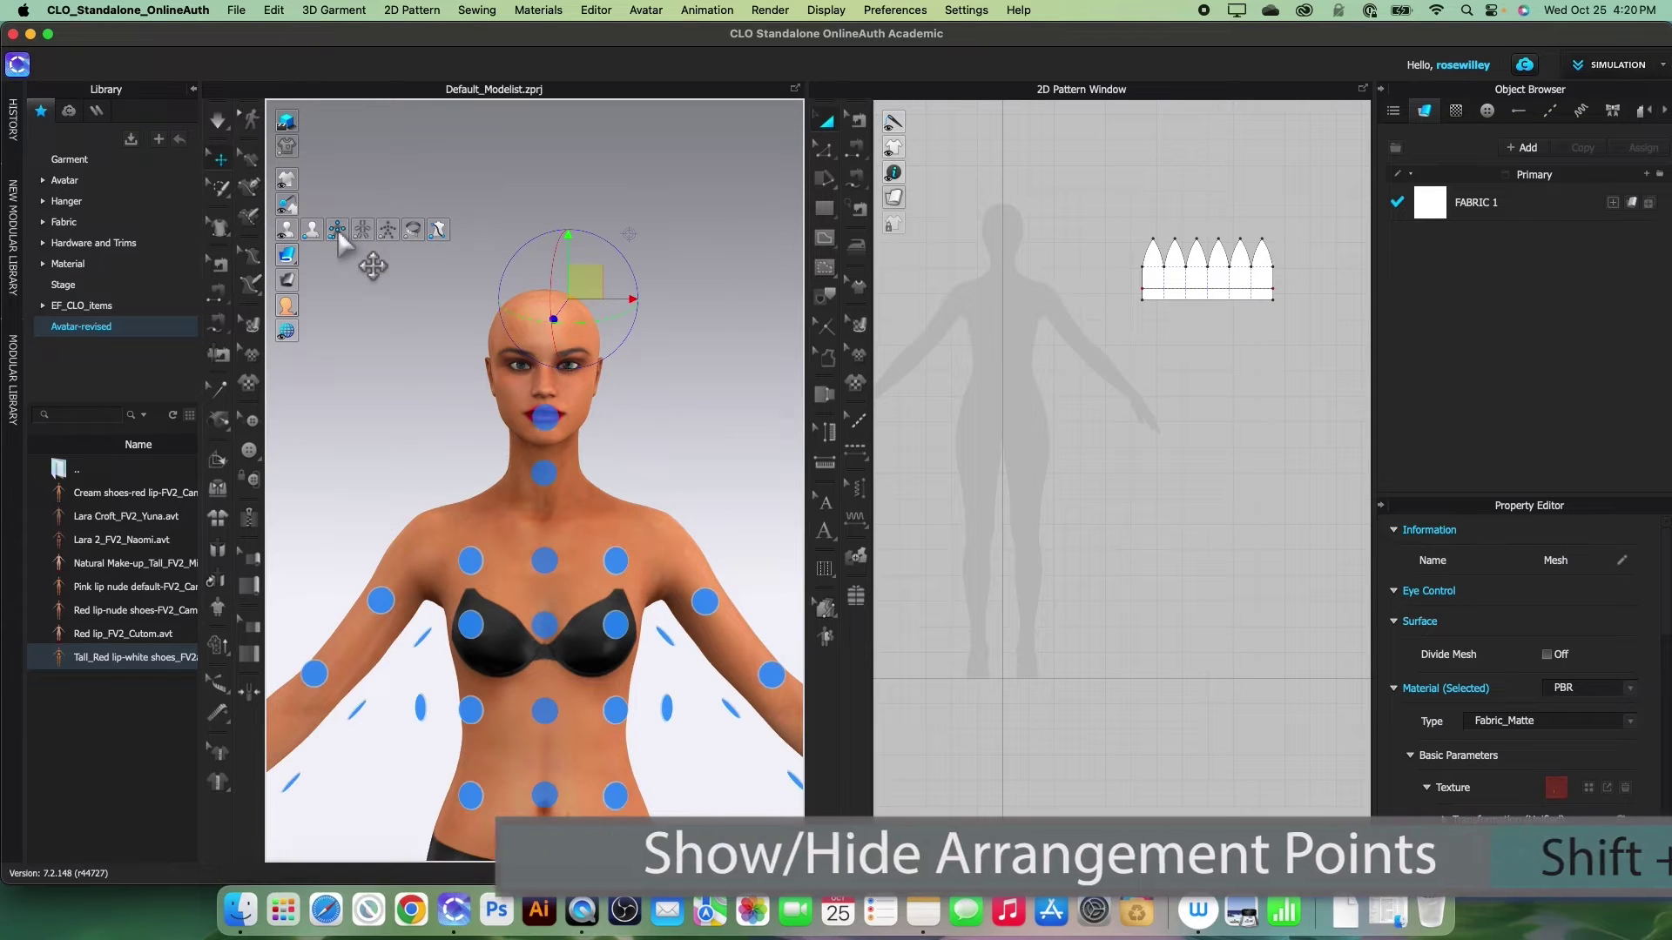
scroll(644, 501, down, 2)
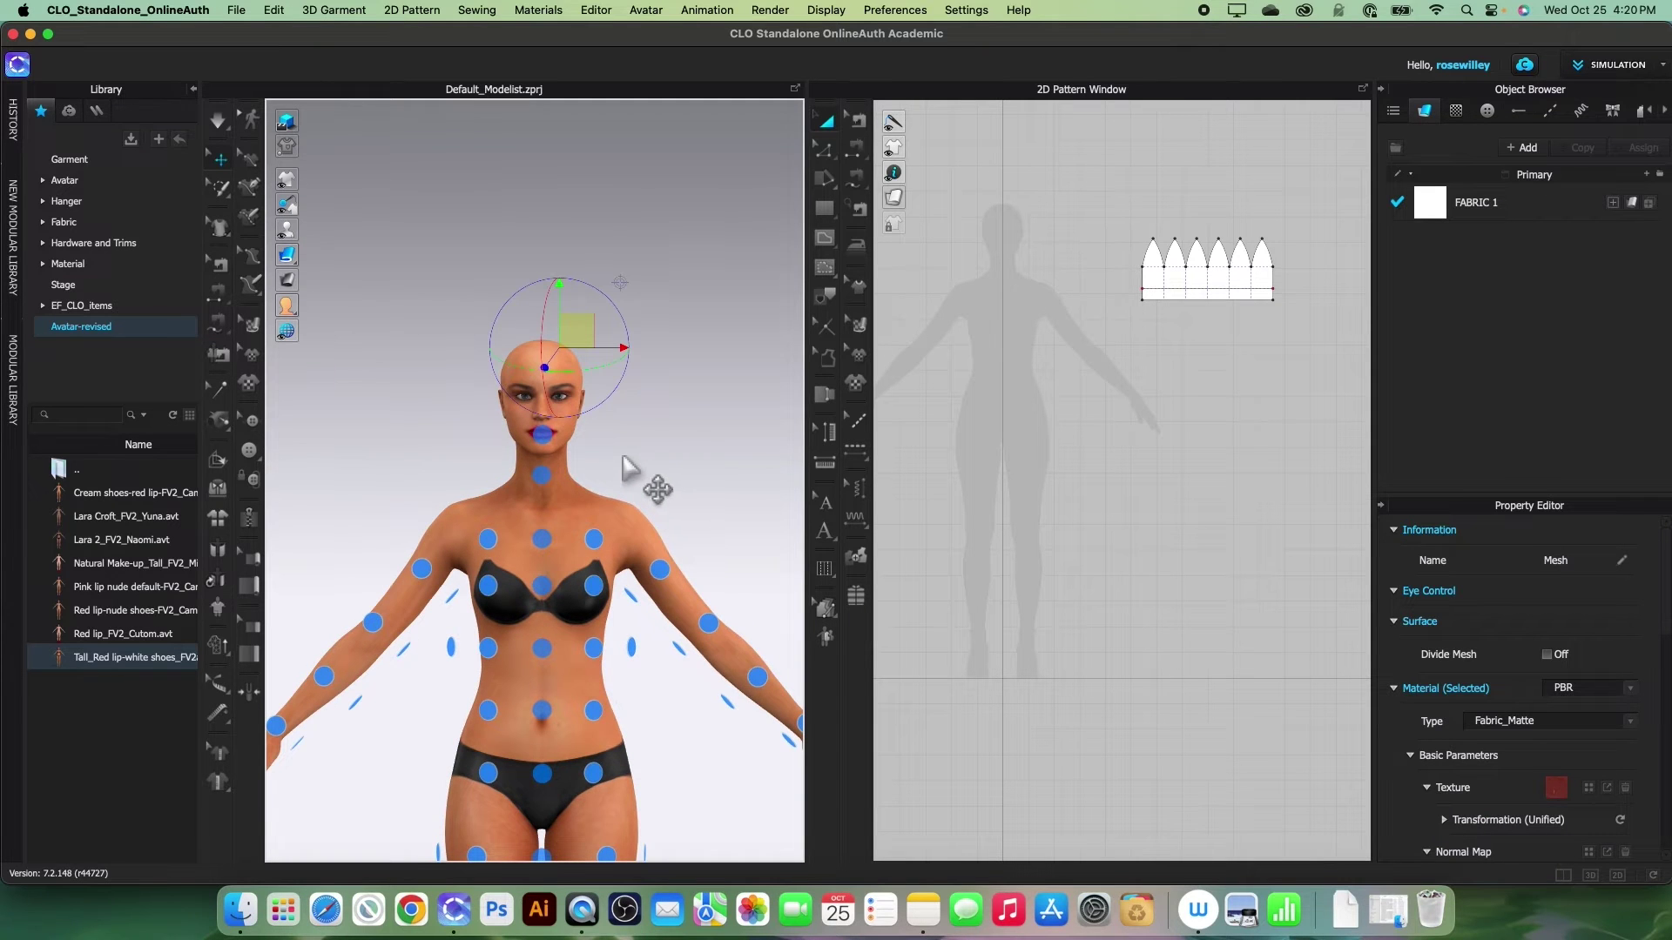
key(8)
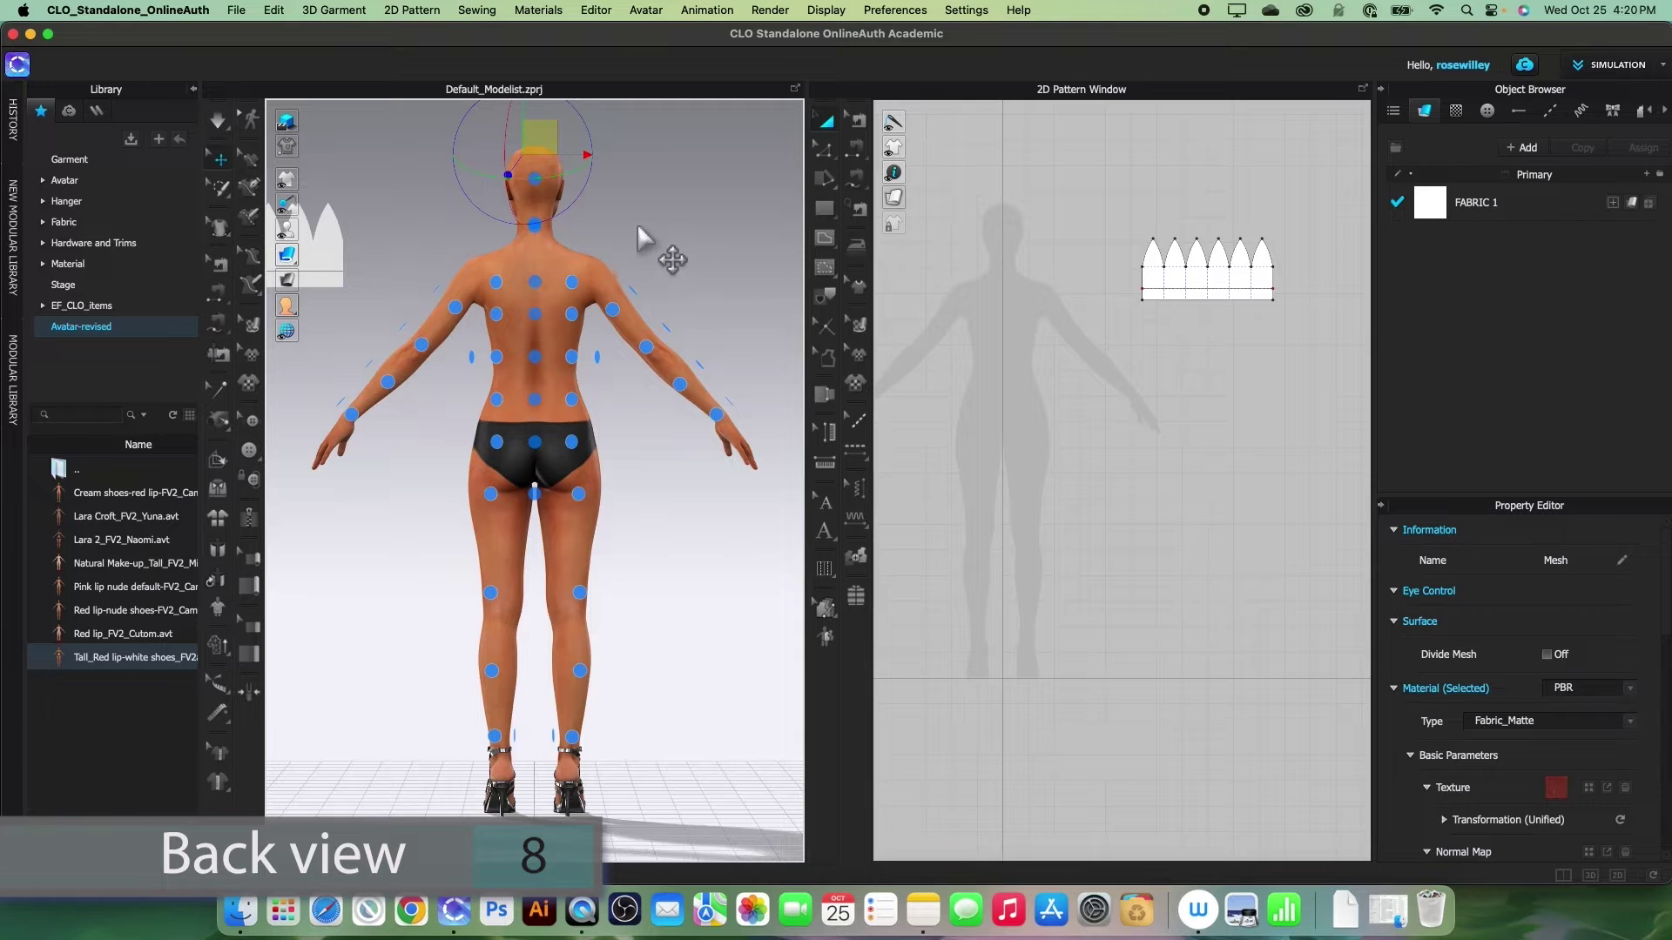
scroll(558, 453, up, 5)
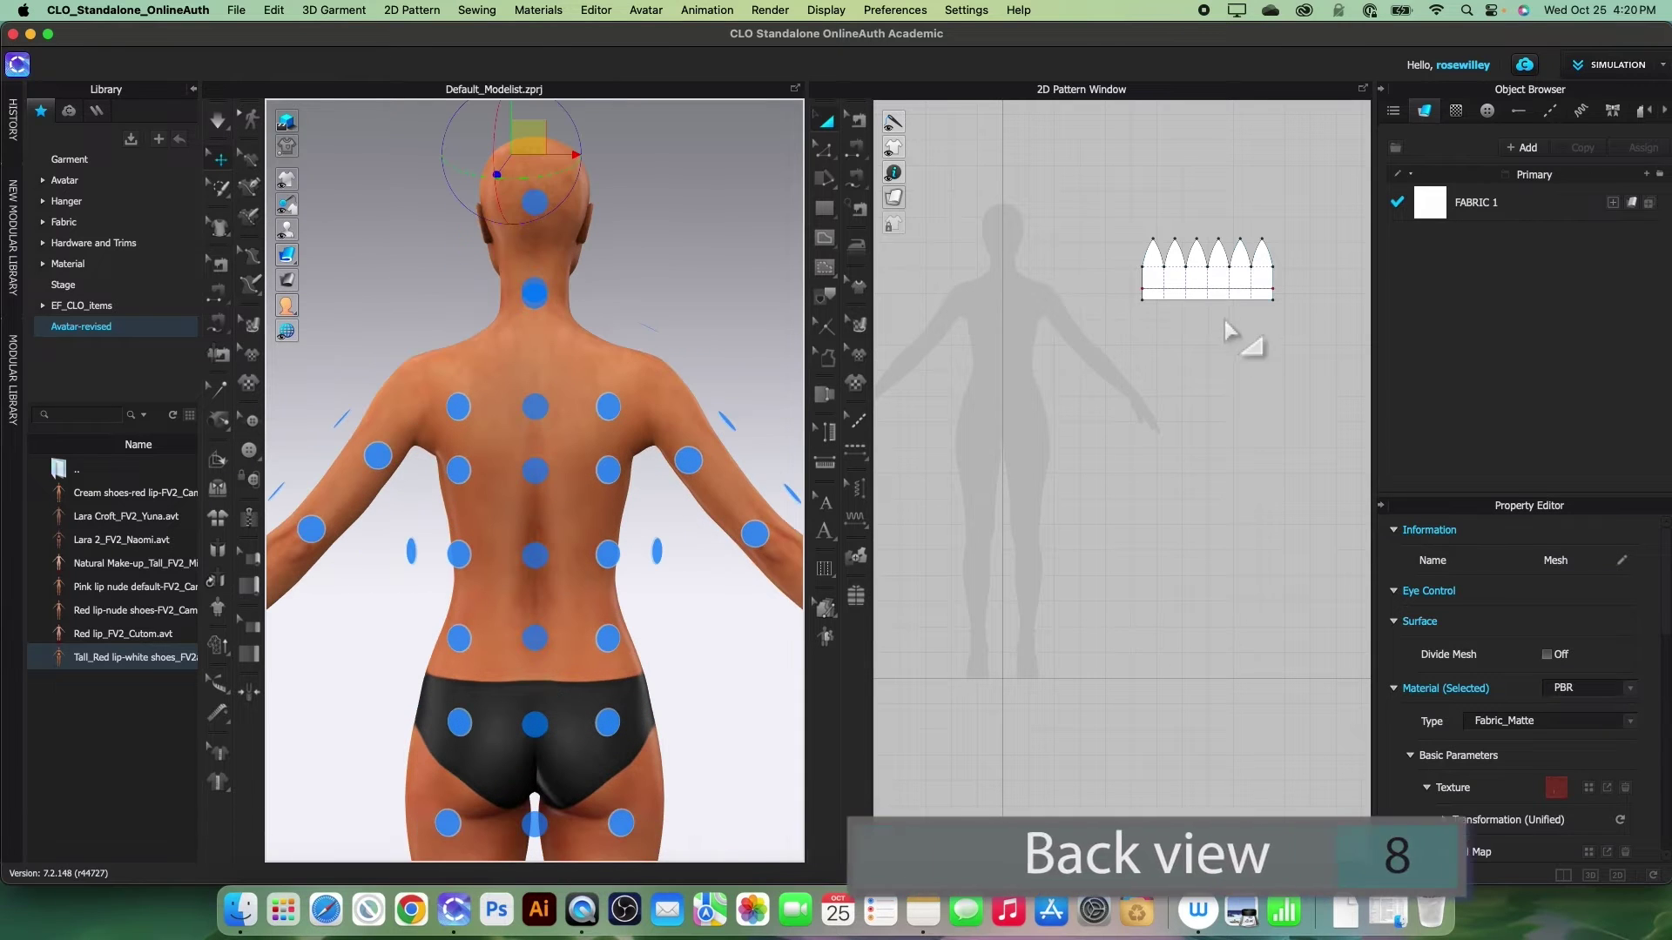
click(1231, 283)
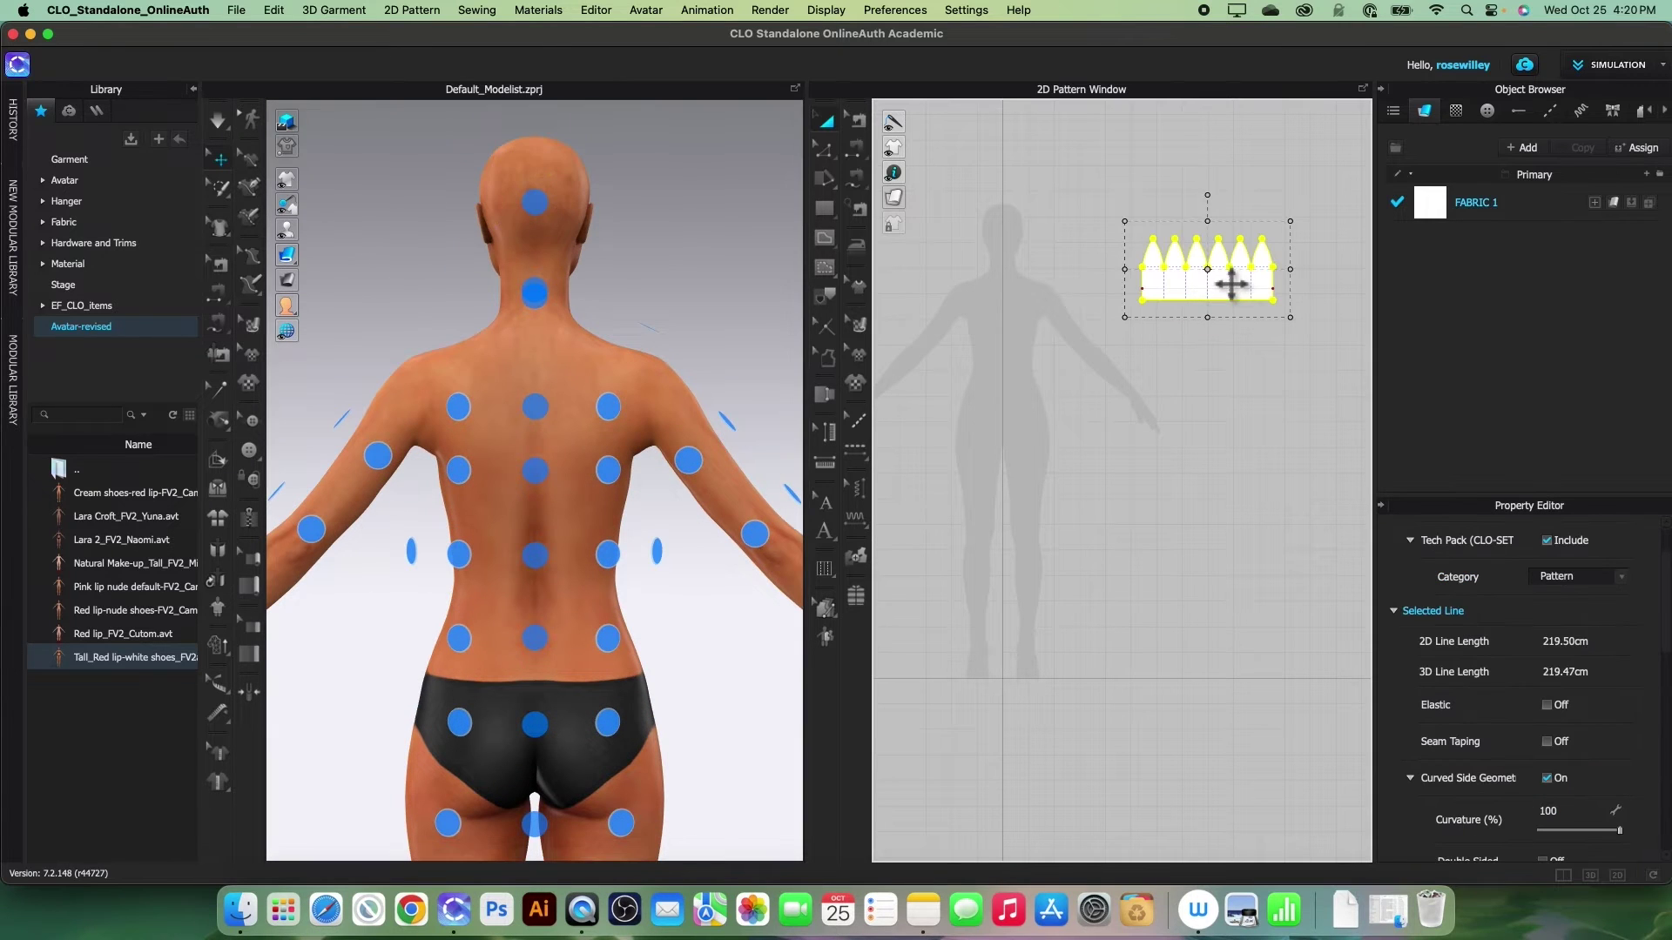
click(538, 209)
Move the arranged piece forward and slightly up in 3D so that it wraps around the avatar's head.
right_drag(692, 295, 516, 303)
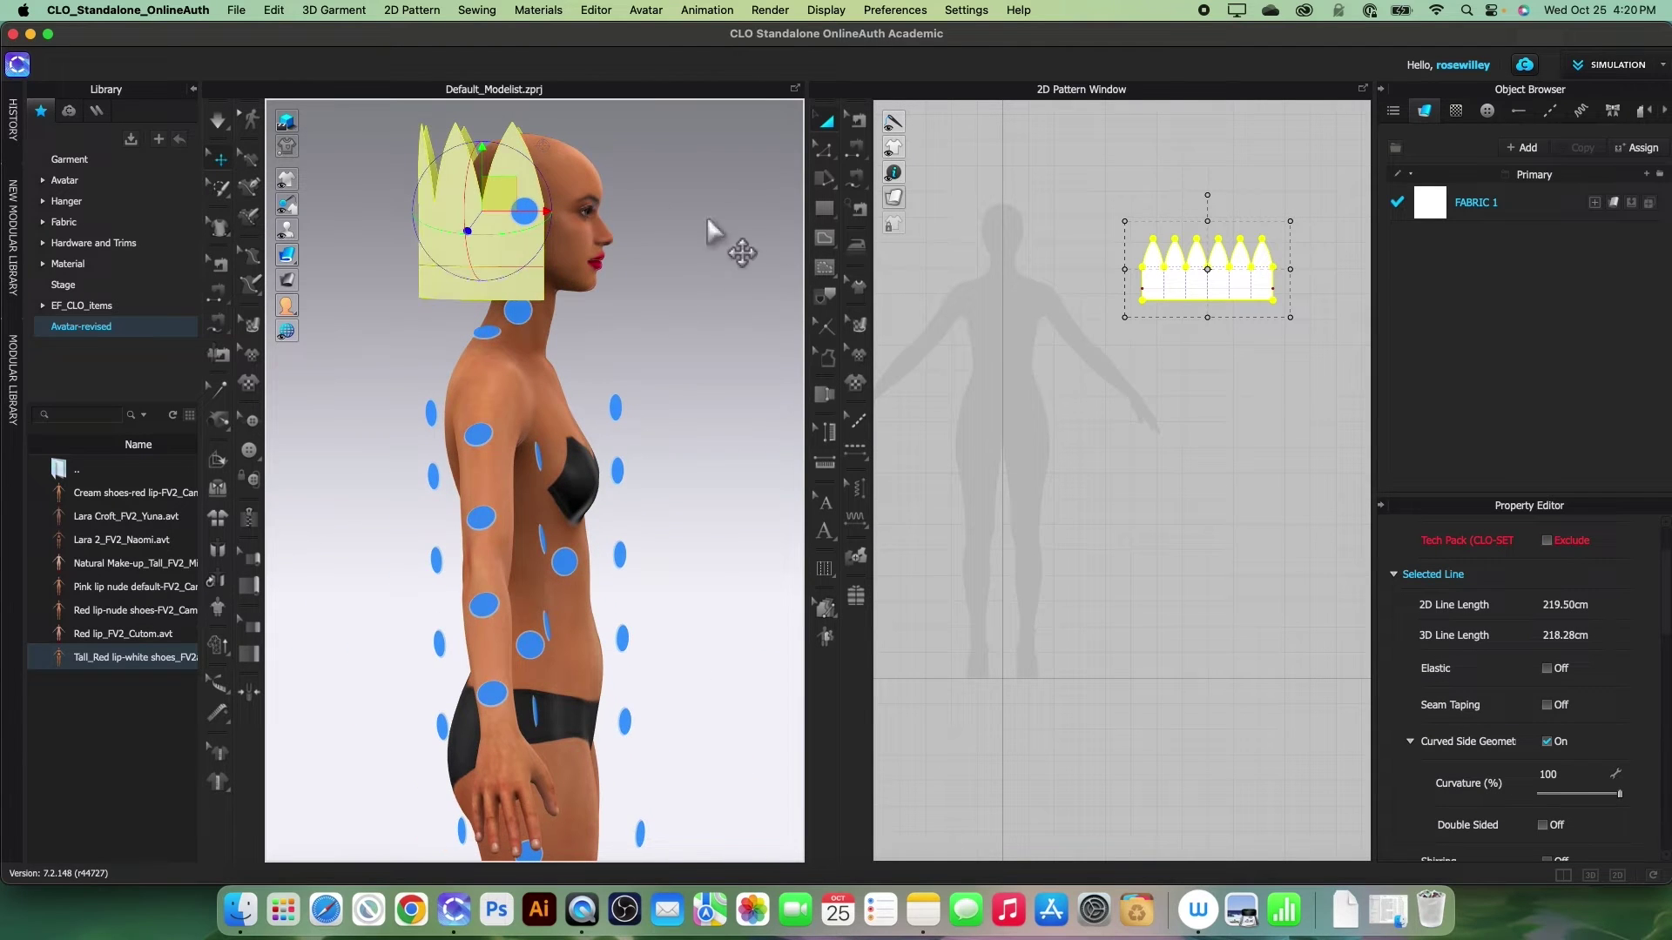
drag(510, 206, 567, 178)
right_drag(676, 234, 735, 325)
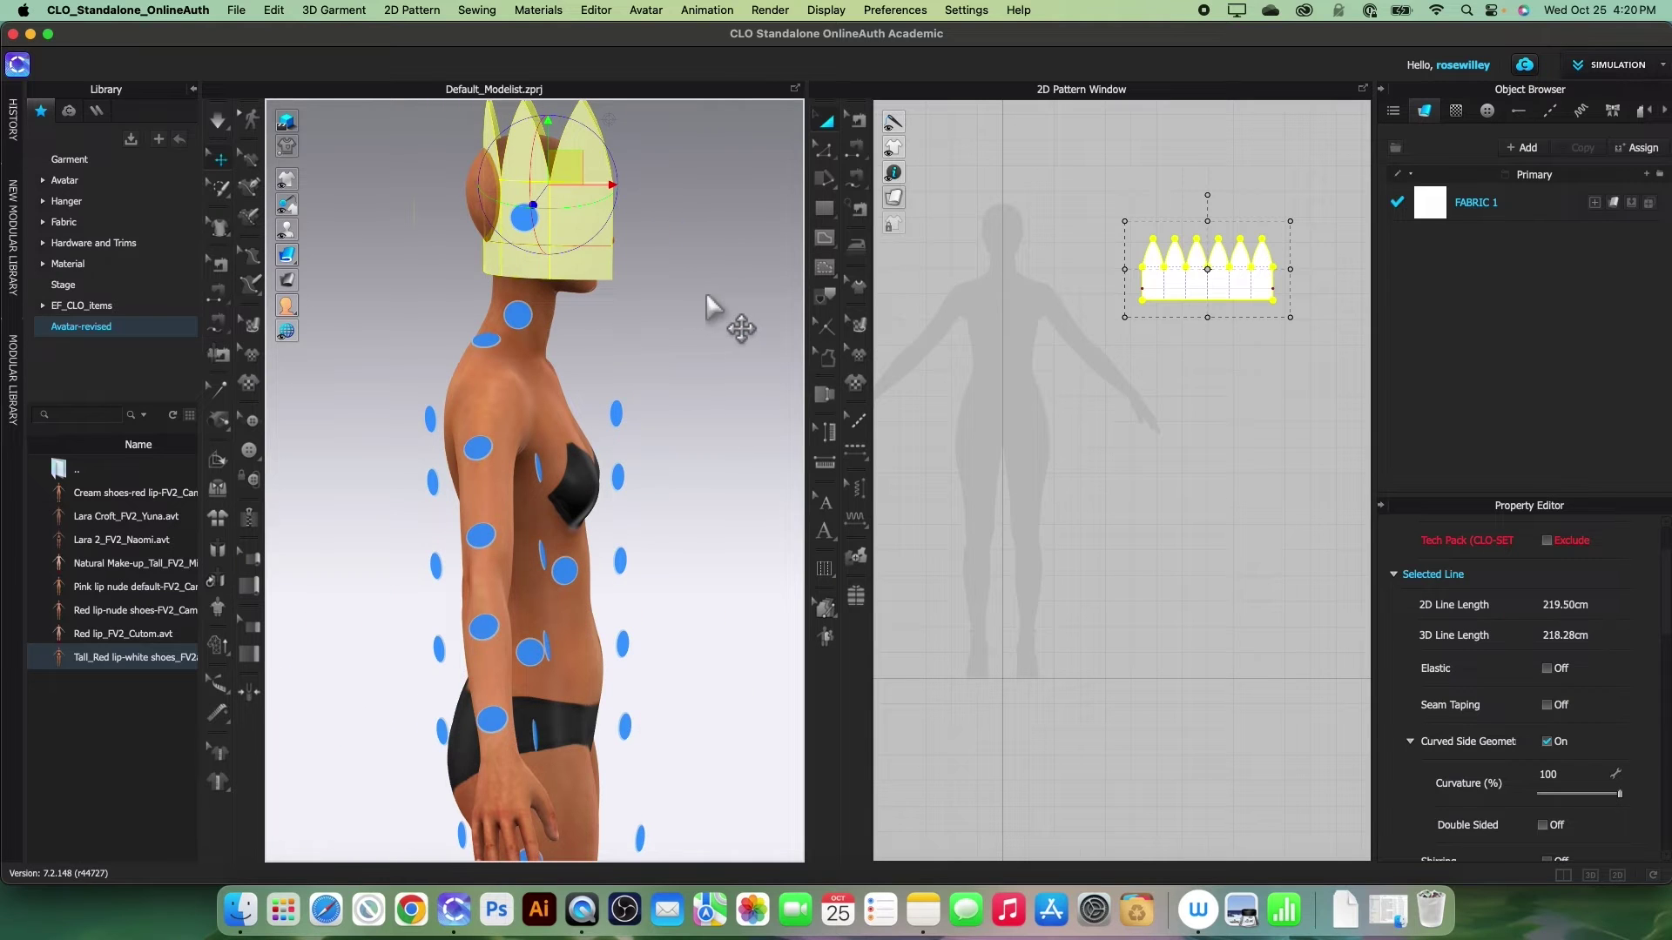
click(739, 329)
Sew the piece's two outer straight side edges together with Segment Sewing.
scroll(1288, 248, up, 5)
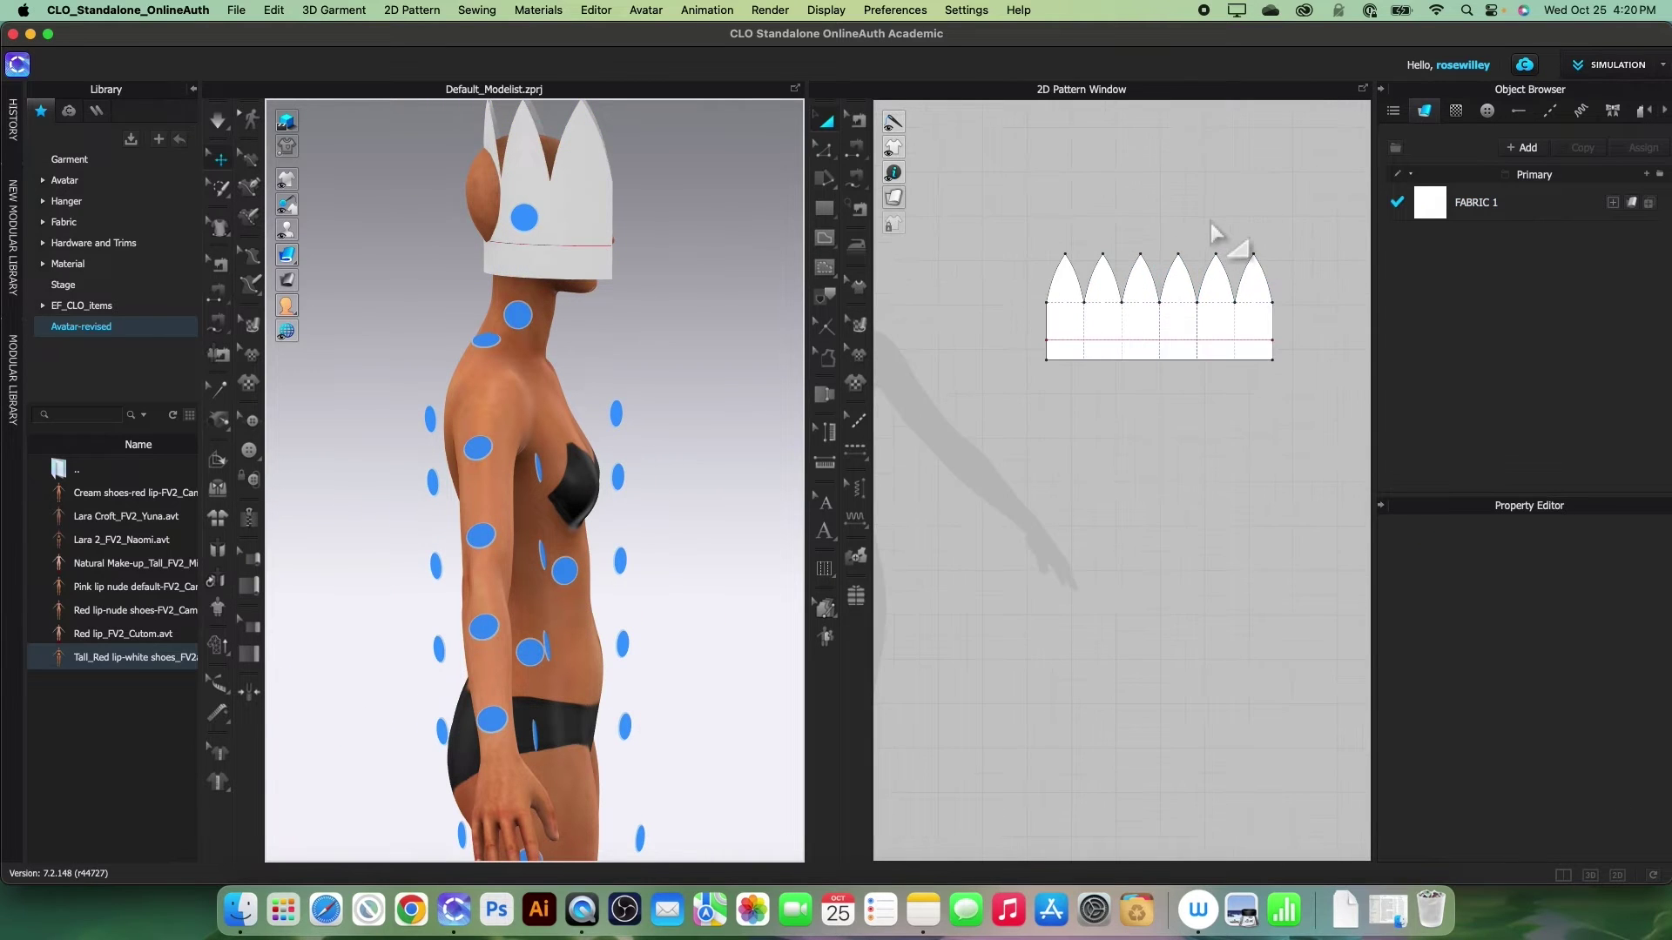
scroll(1119, 349, down, 1)
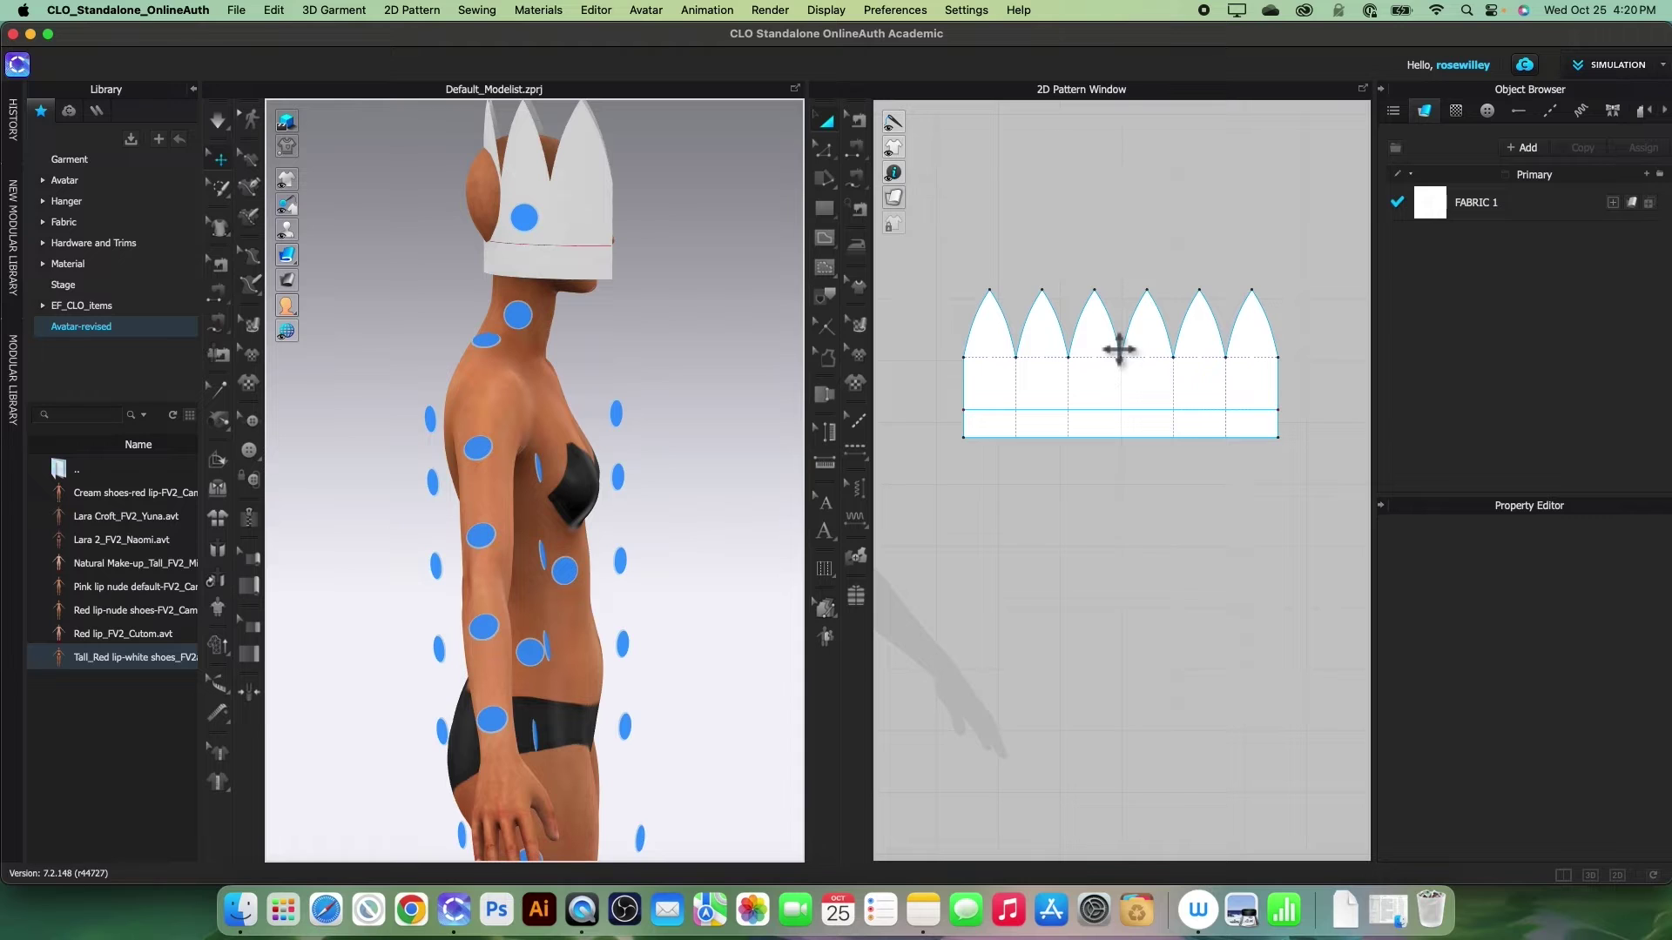
key(n)
click(858, 150)
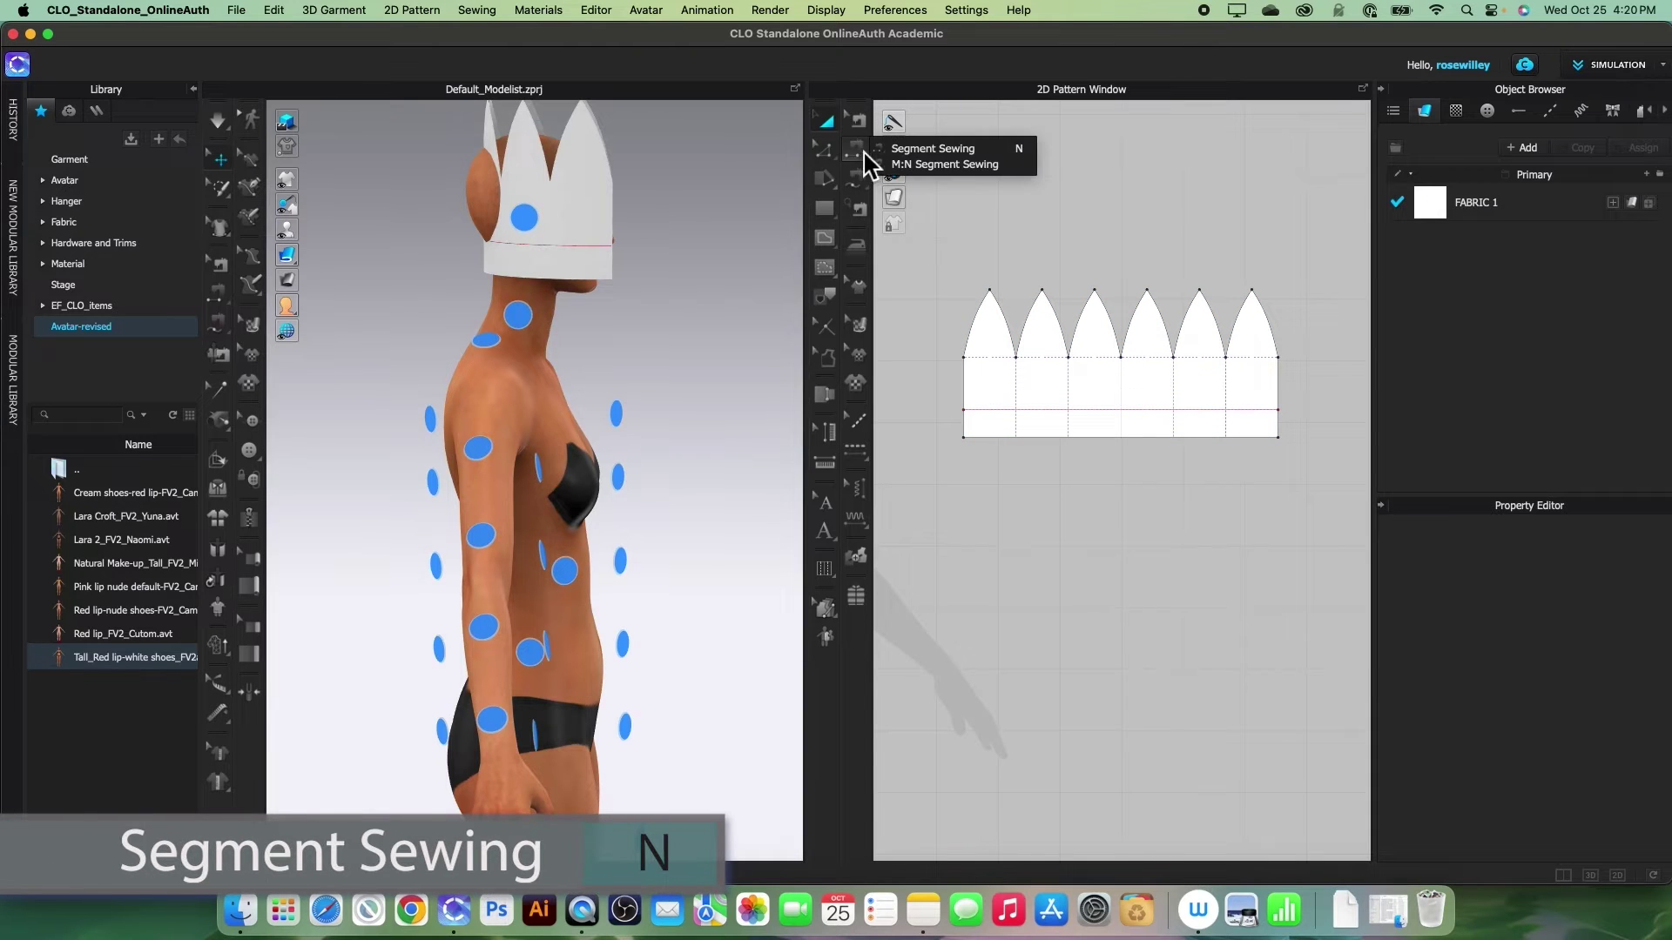
click(930, 150)
click(970, 418)
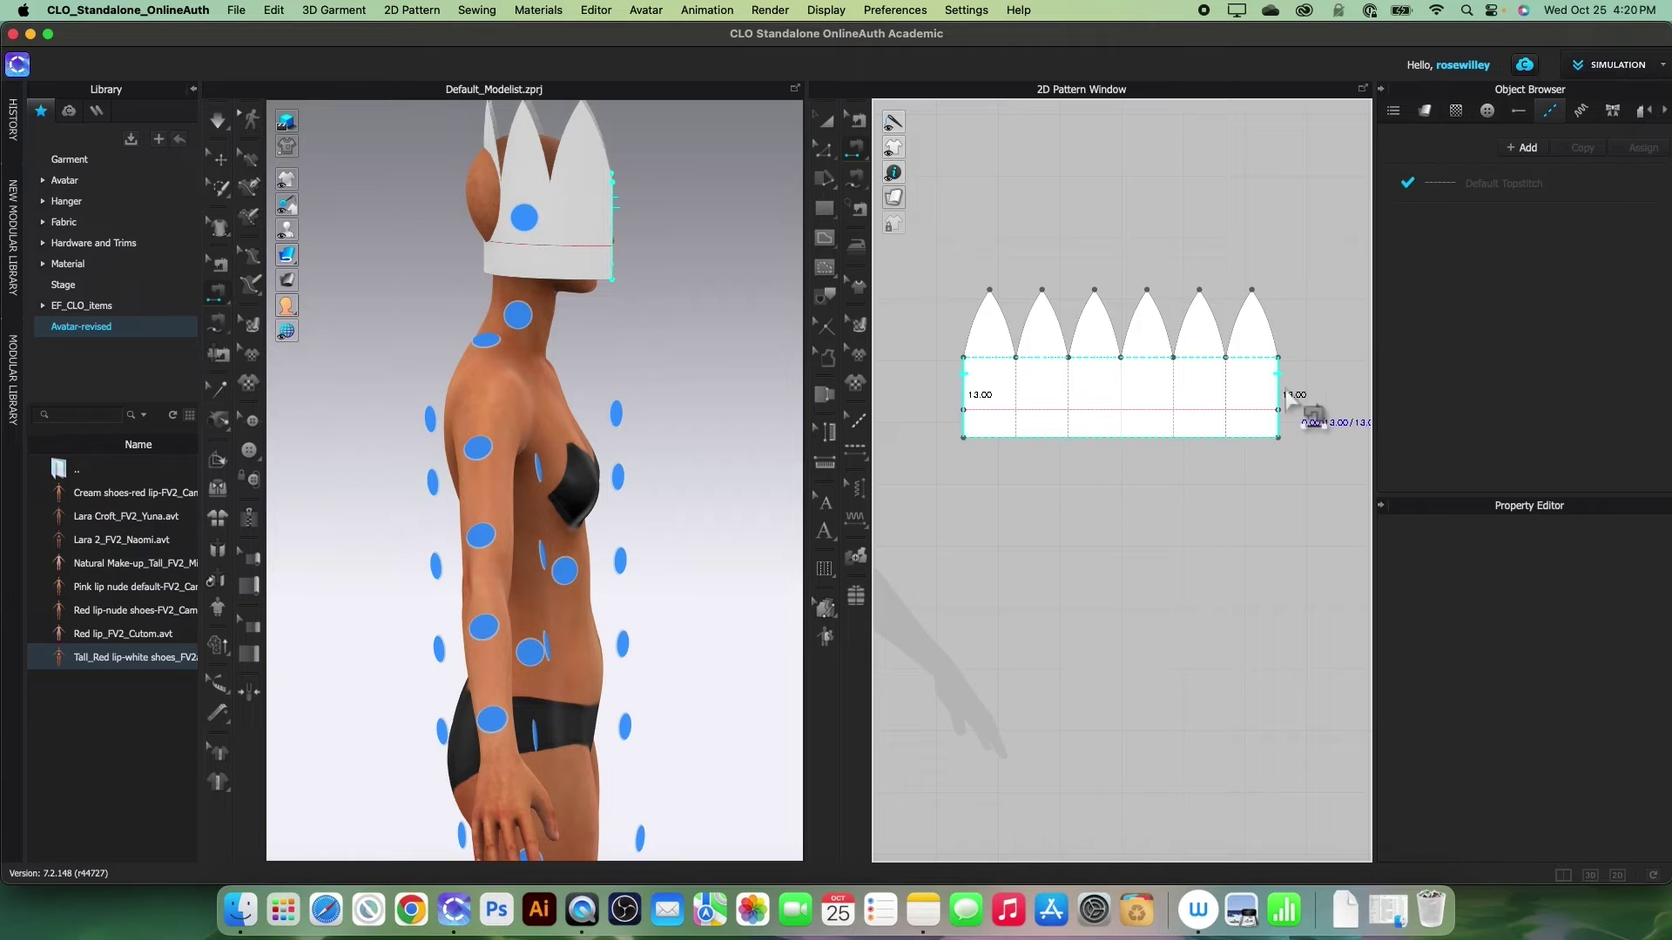
click(1278, 408)
Sew the two outermost curved edges together, then join the facing curved edges between each pair of neighbouring points.
click(978, 329)
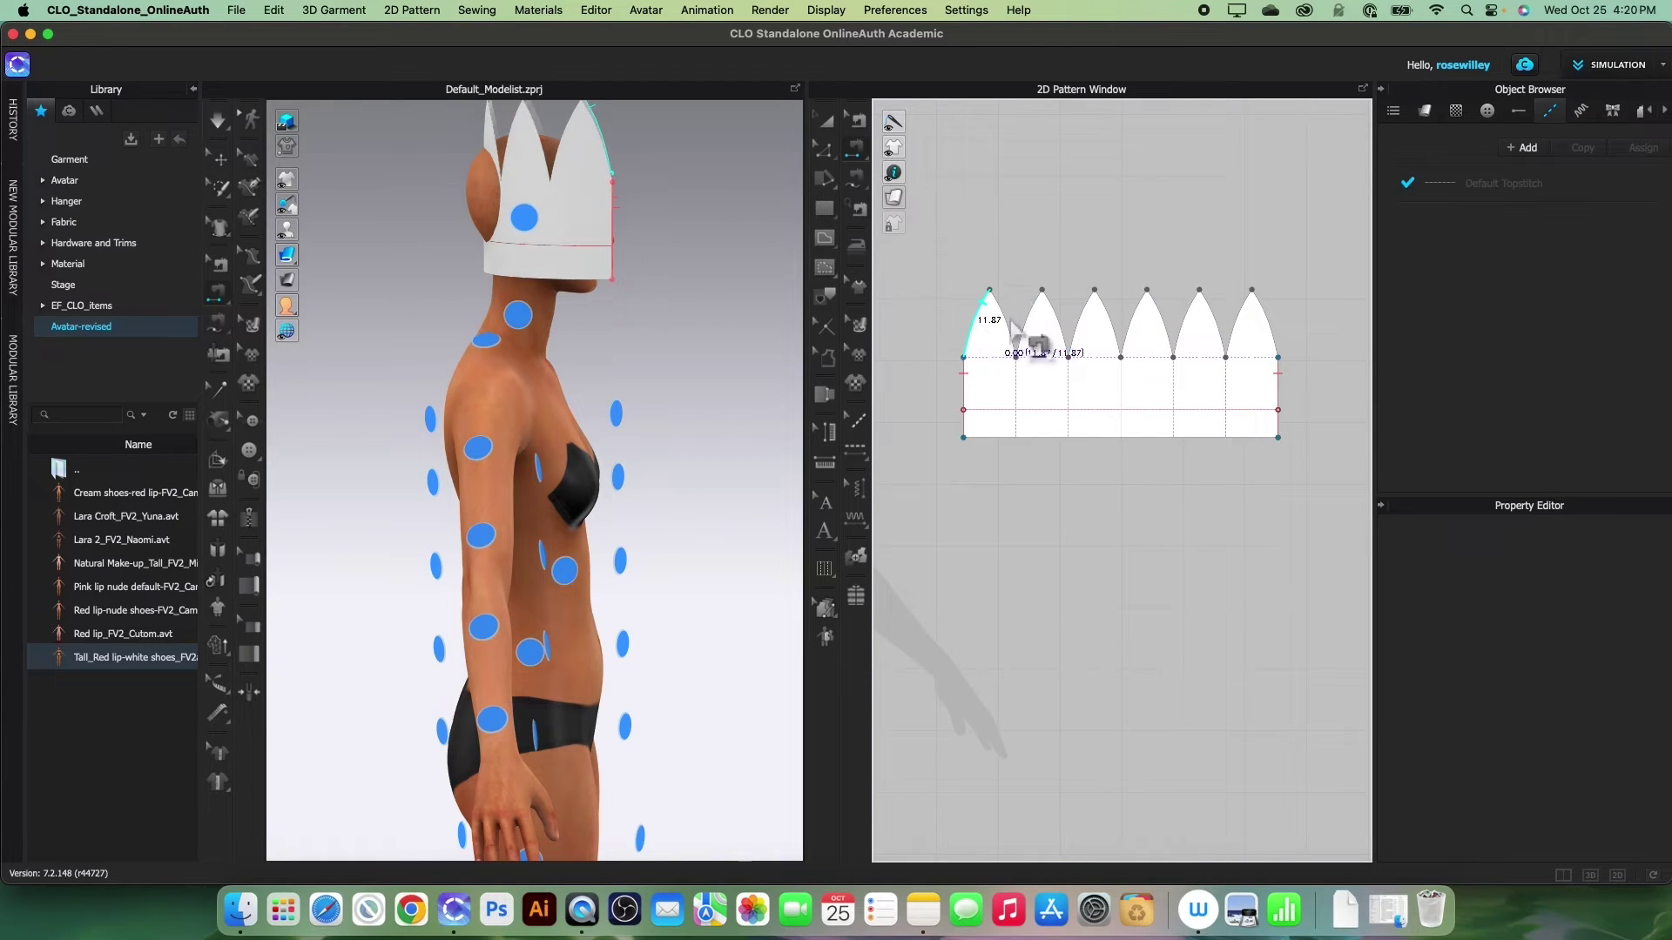
click(1268, 324)
click(1007, 327)
click(1027, 320)
click(1059, 322)
click(1079, 322)
click(1111, 322)
click(1131, 323)
click(1163, 319)
click(1186, 321)
click(1215, 320)
click(1237, 321)
click(825, 120)
Strengthen the whole six-point hat piece.
scroll(1139, 370, down, 3)
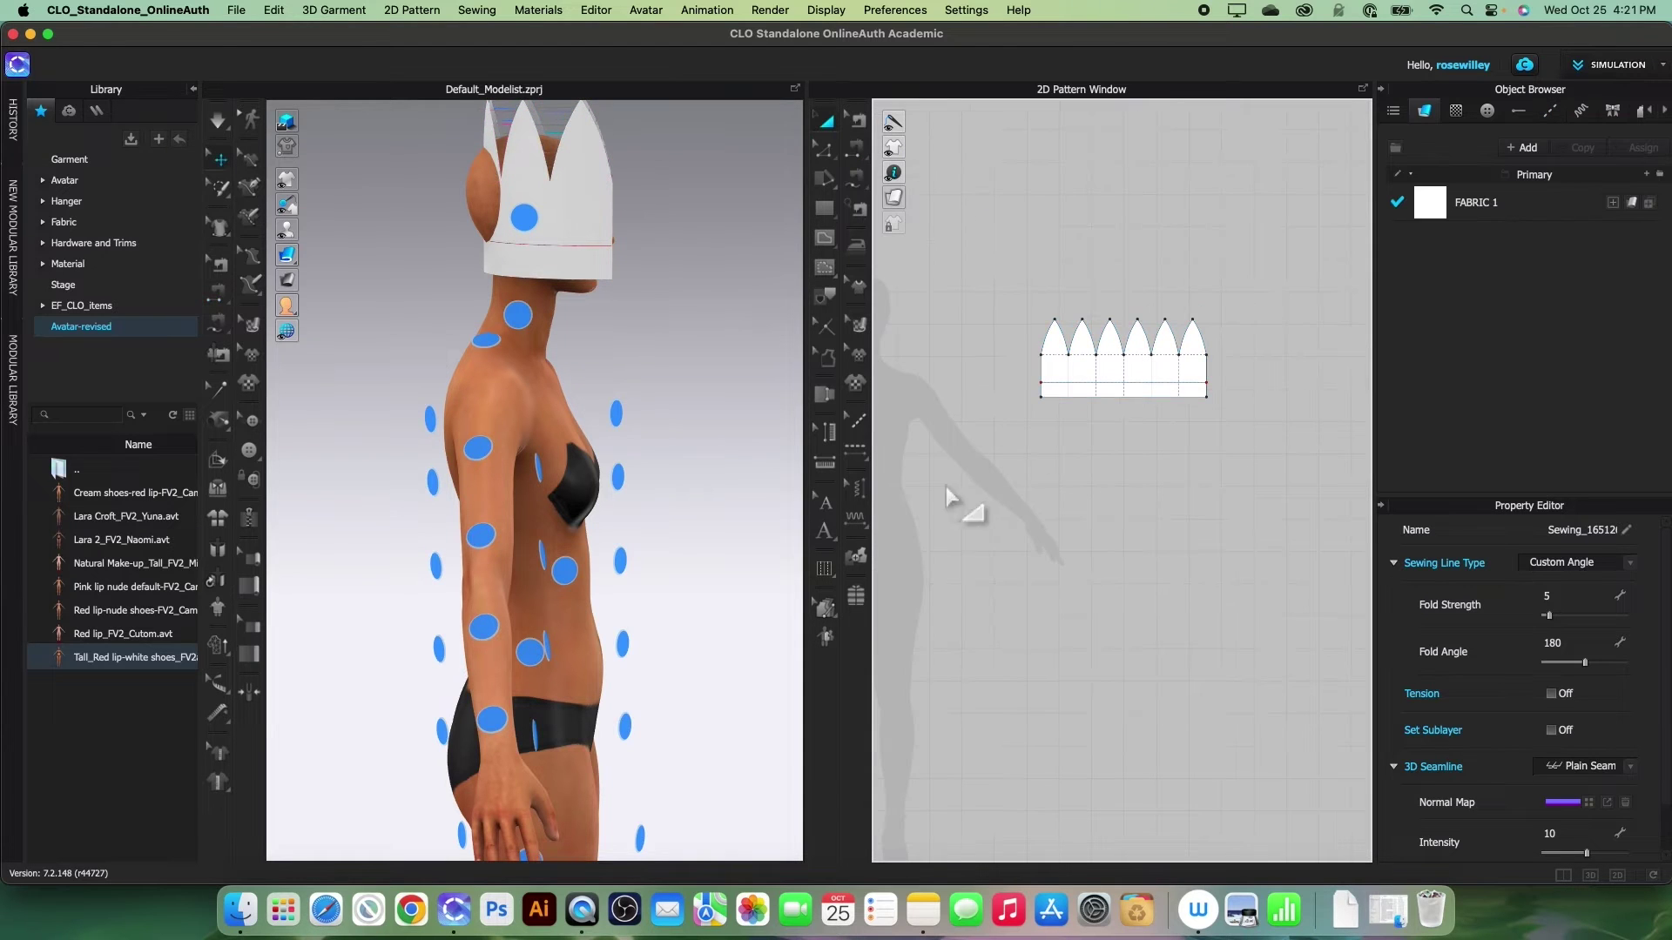
drag(981, 251, 1202, 377)
right_click(1202, 377)
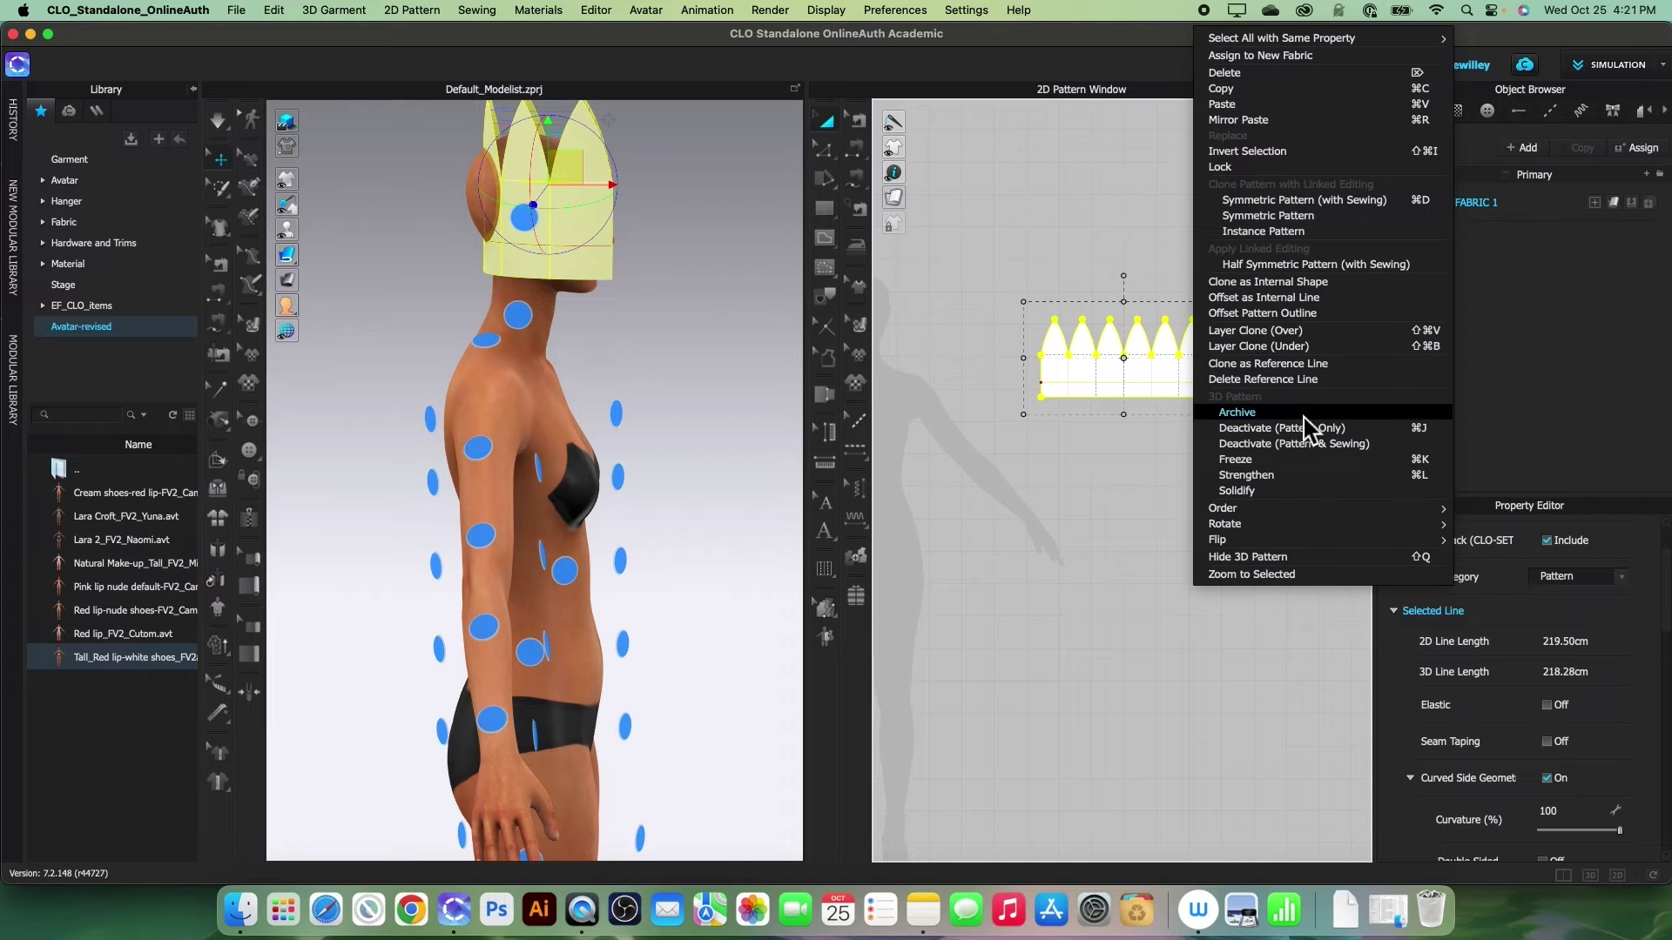
click(1293, 479)
Simulate the sewn piece onto the avatar's head and switch the garment display to mesh.
scroll(918, 378, down, 3)
right_drag(574, 379, 692, 373)
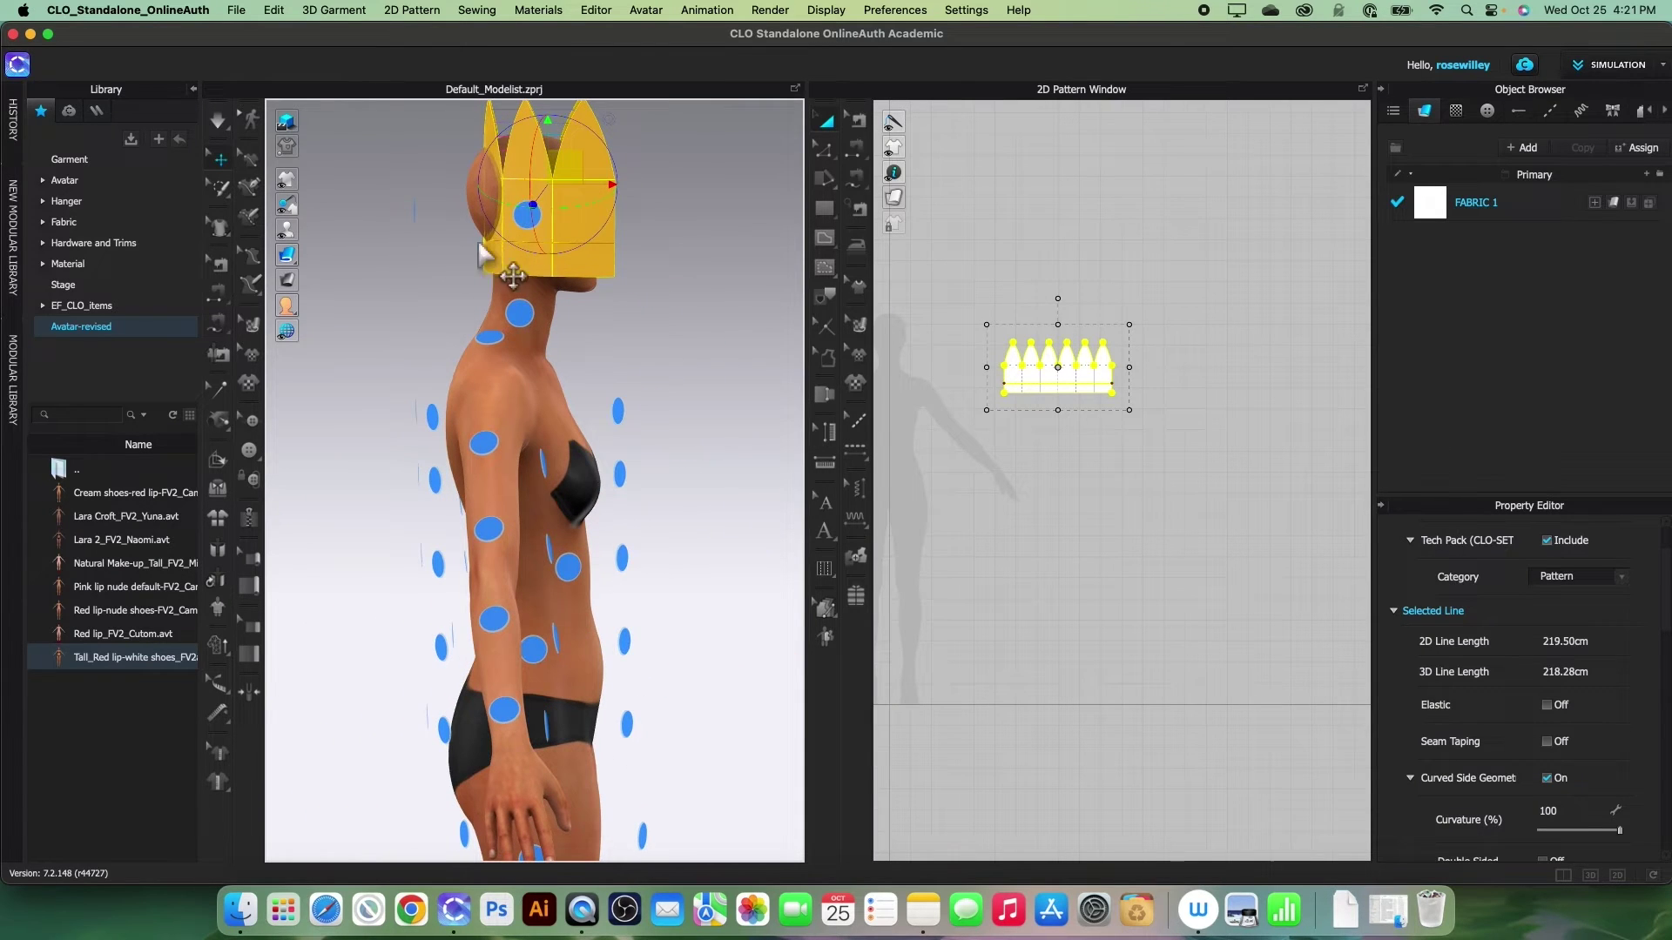
right_drag(633, 311, 560, 317)
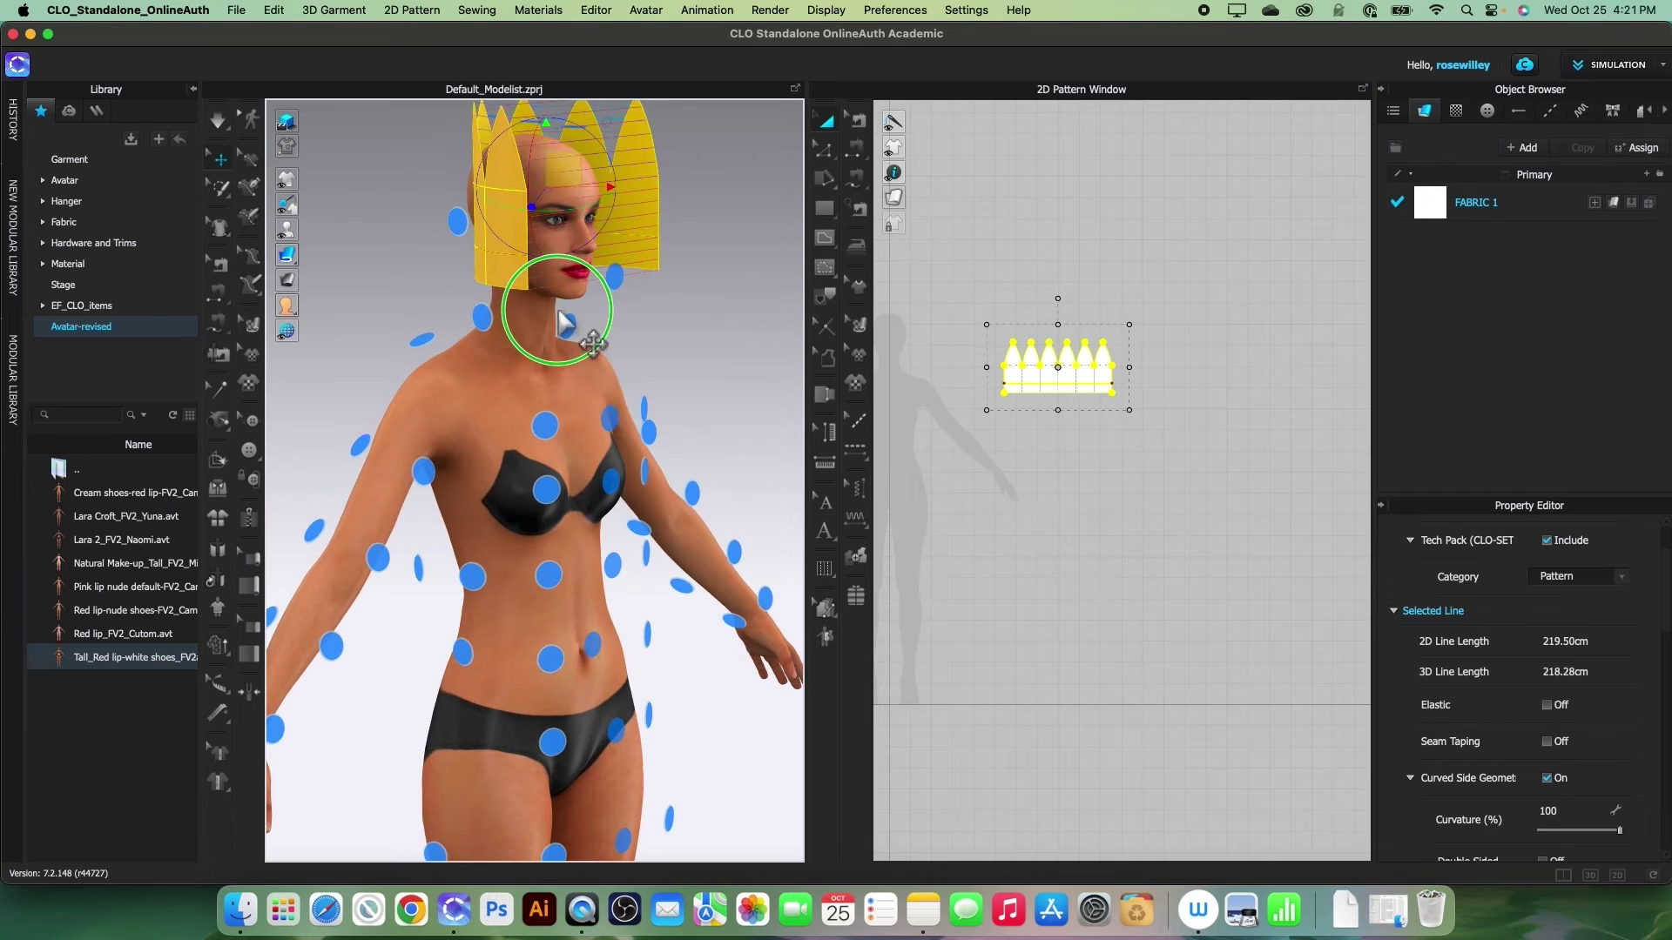
right_drag(671, 380, 636, 350)
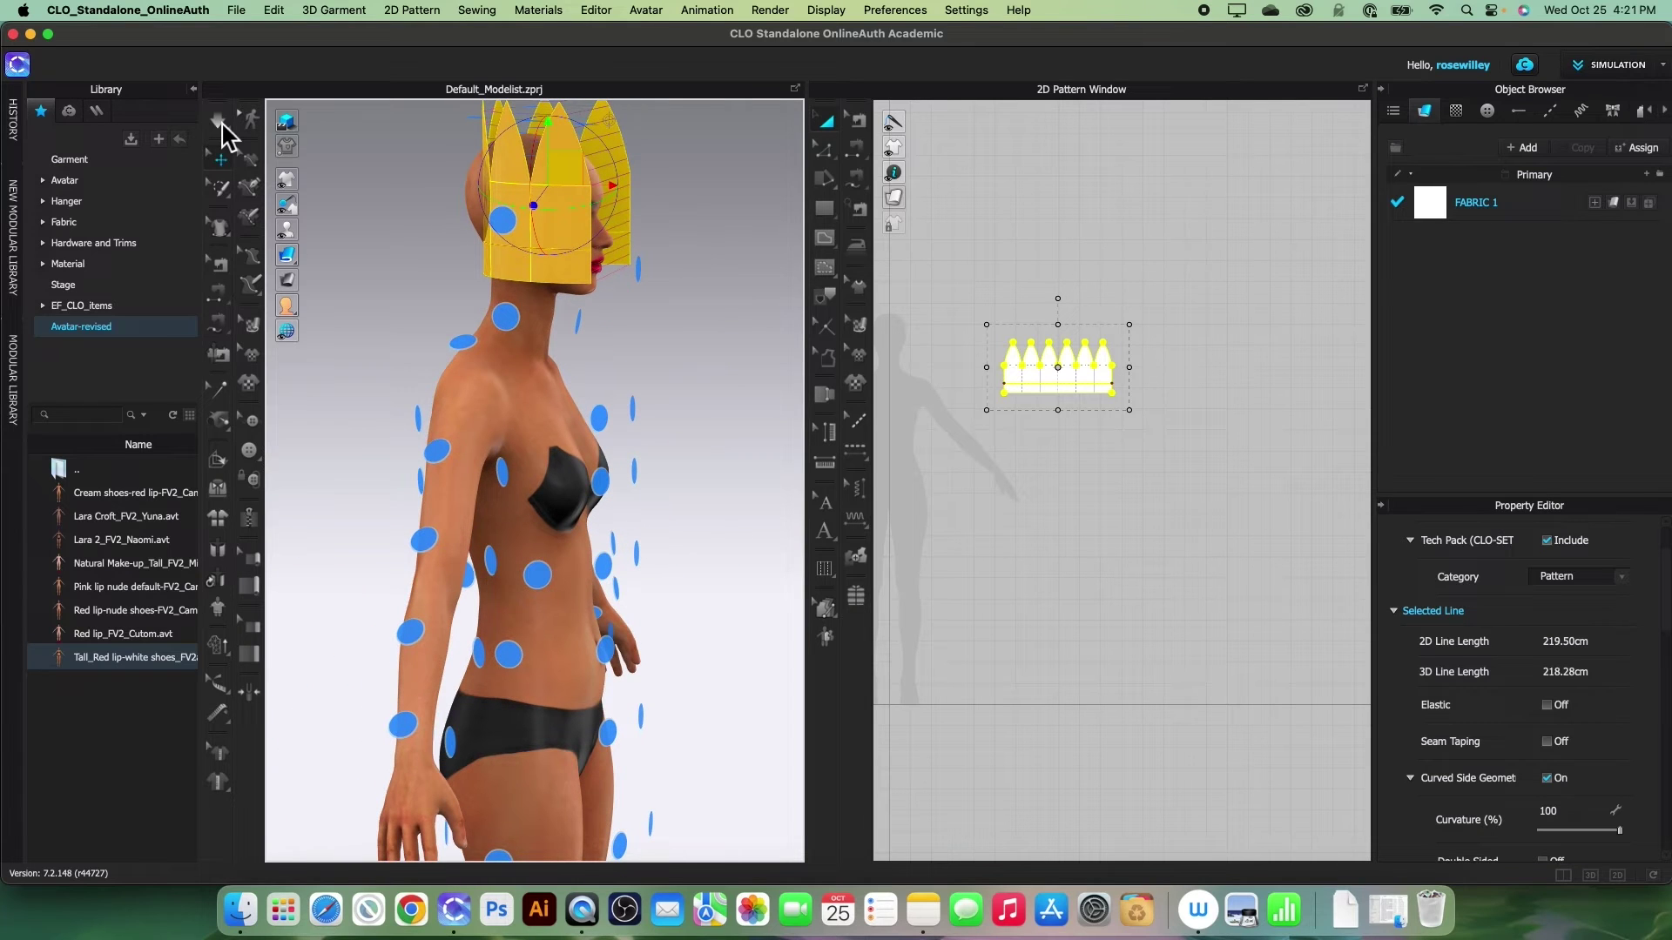
click(219, 122)
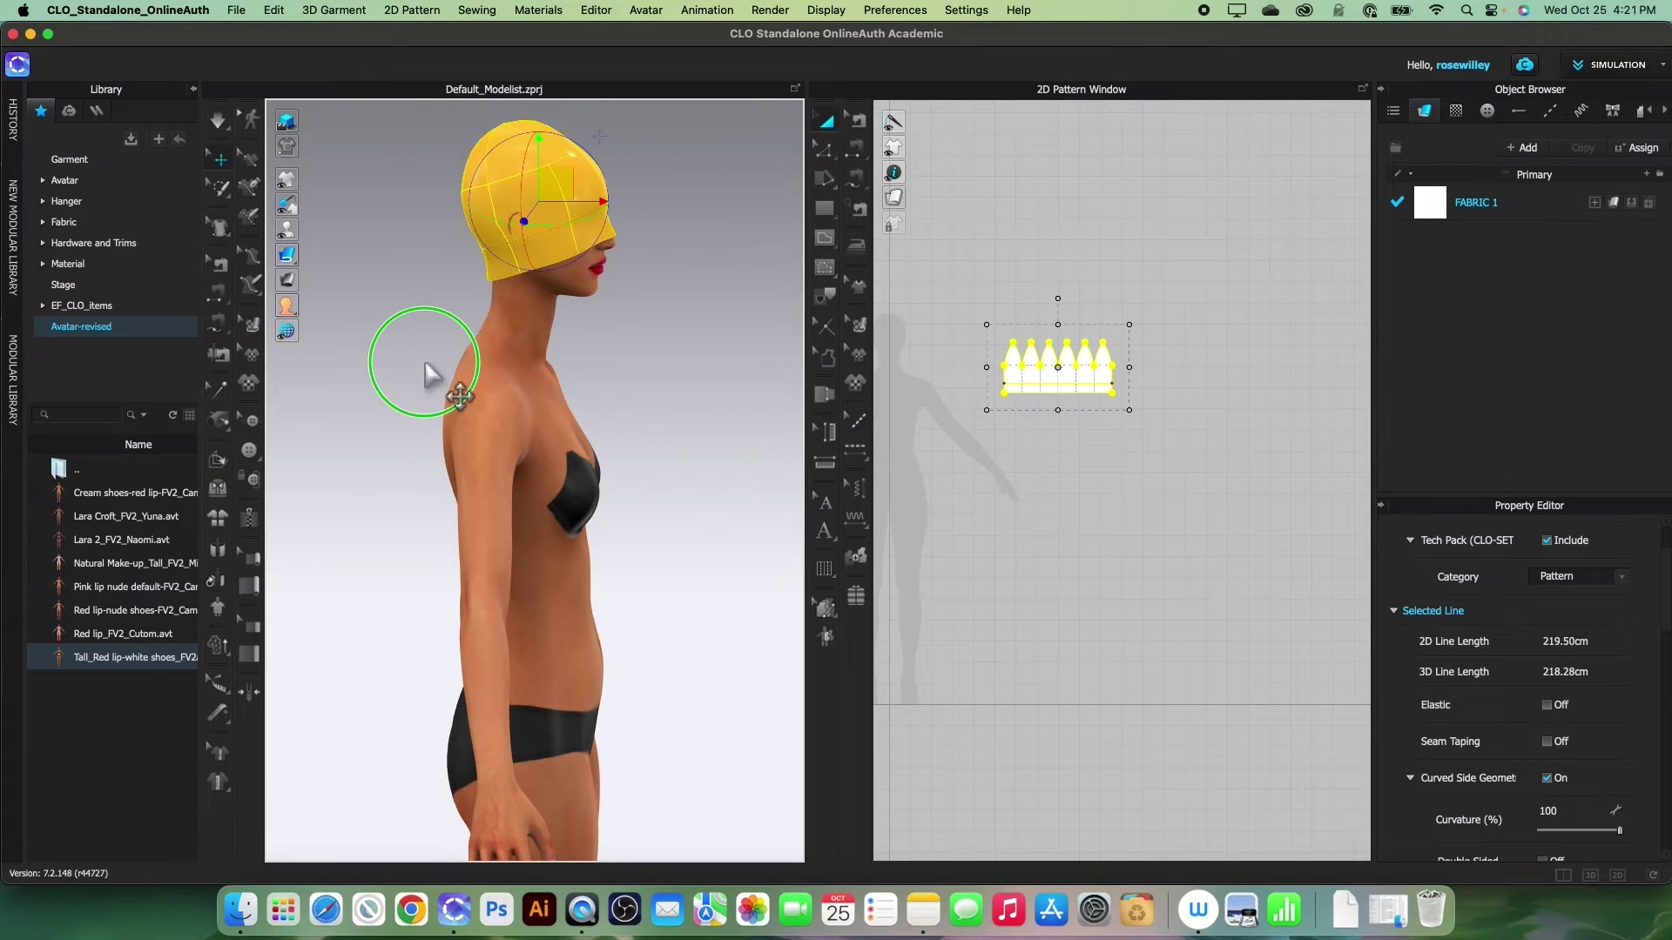
mouse_move(290, 259)
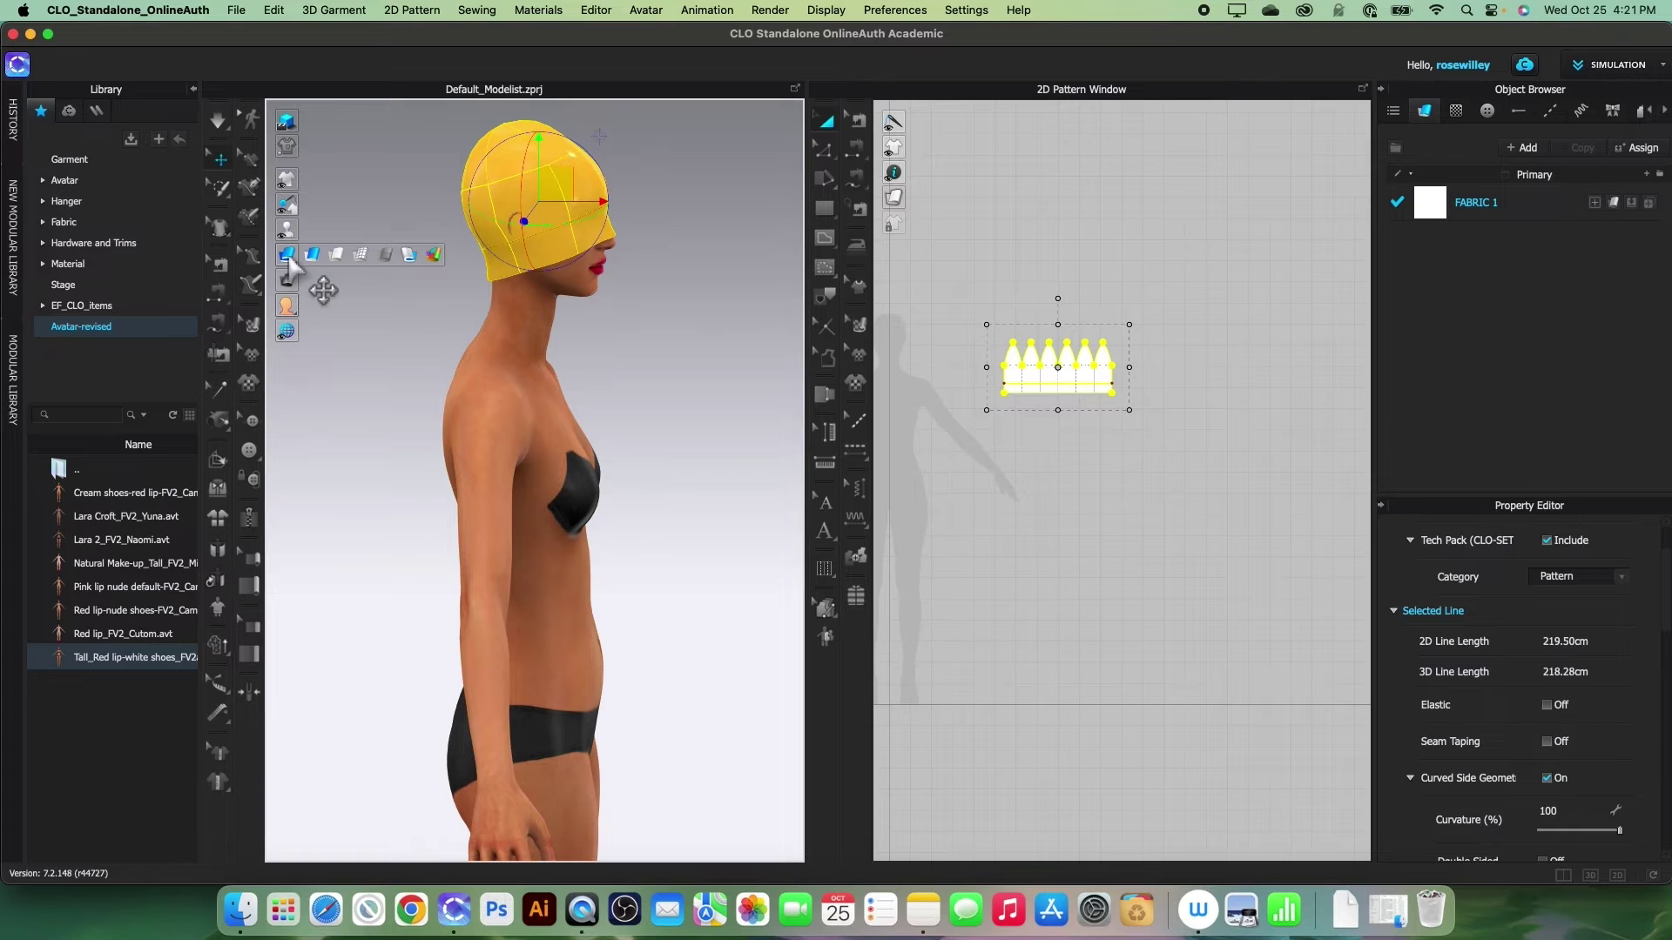
click(361, 255)
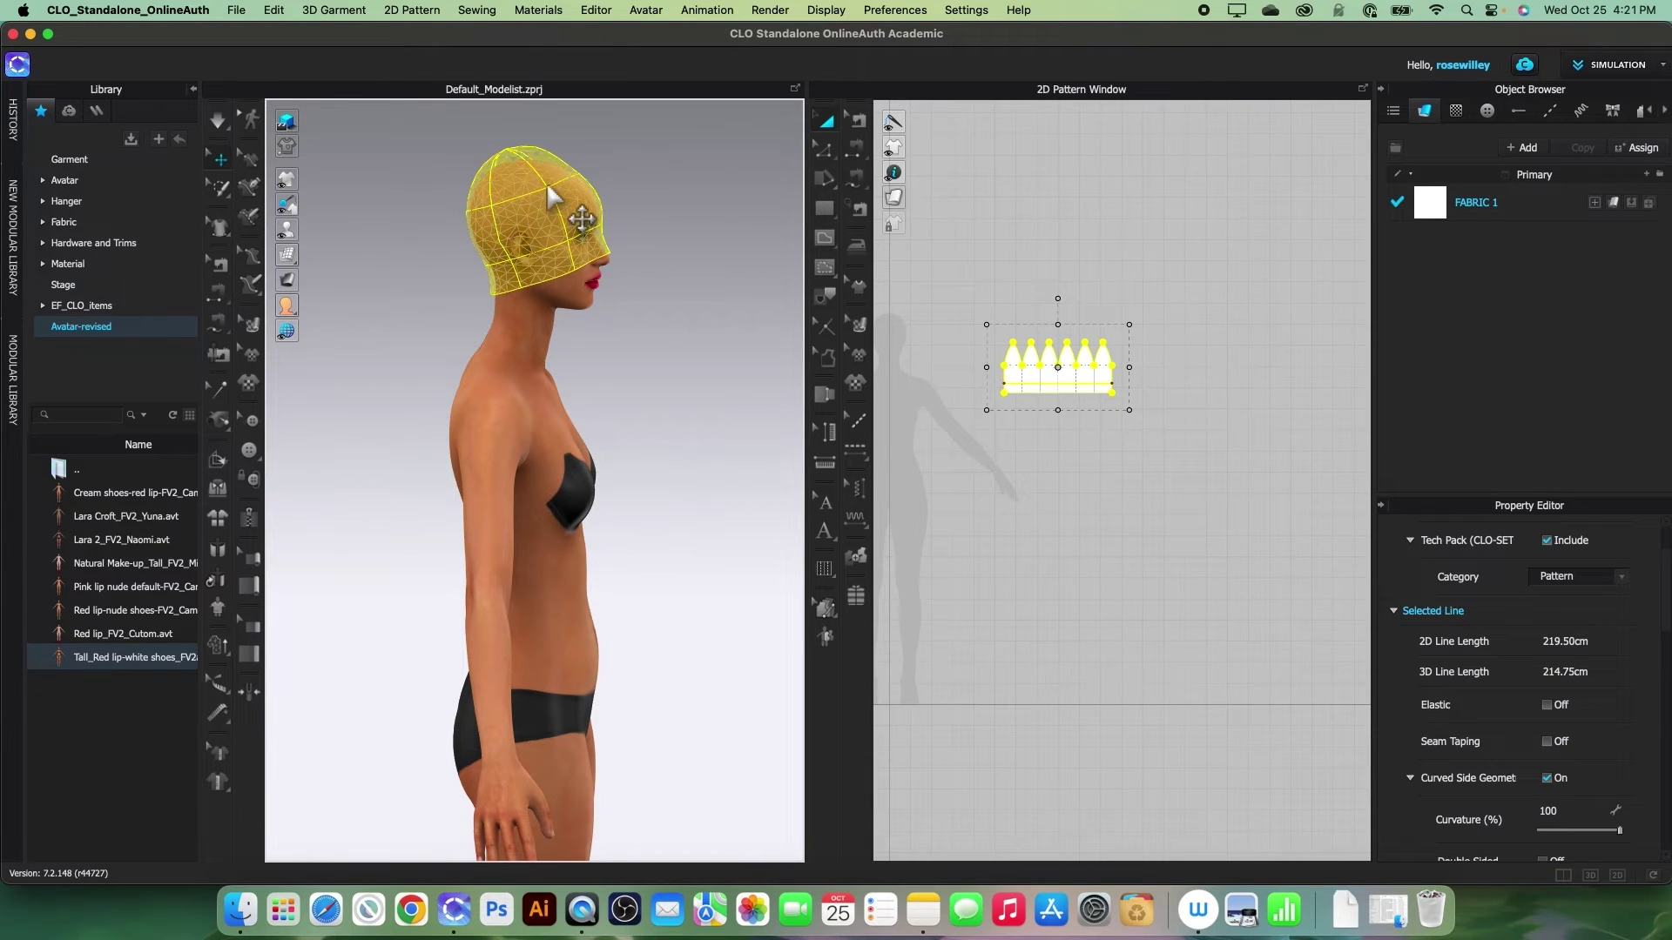
Adjust the hat's fit by pulling its mesh in short simulation runs on the avatar's head.
drag(953, 267, 1205, 474)
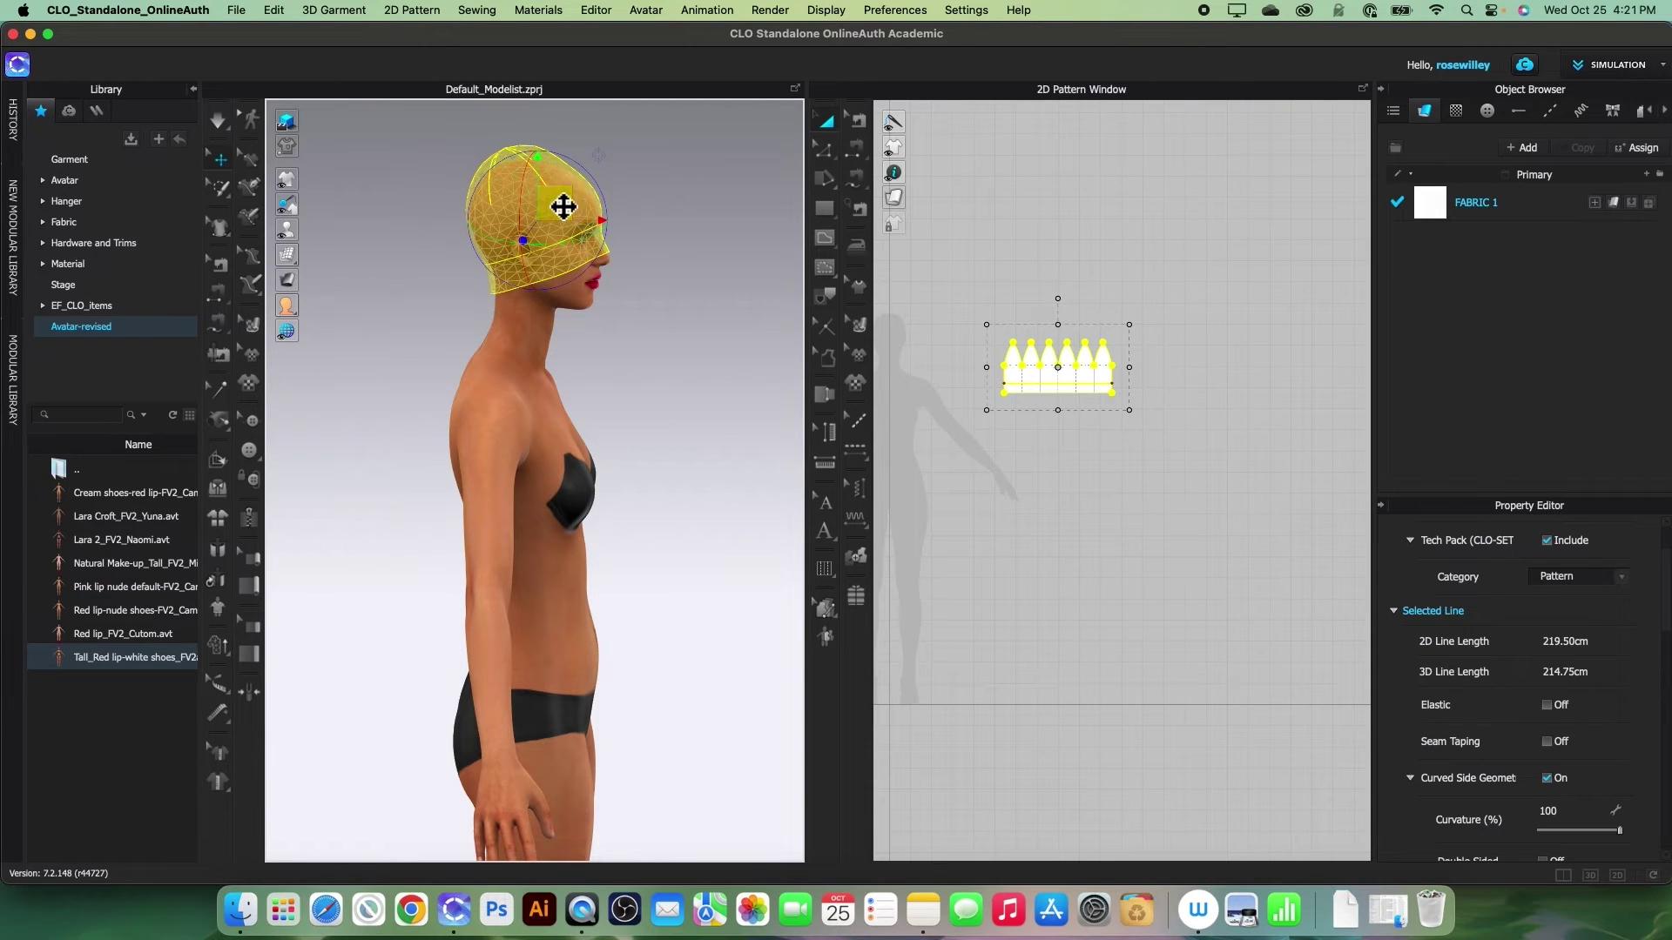
drag(566, 198, 564, 205)
click(598, 191)
key(space)
right_drag(673, 230, 653, 228)
key(space)
drag(570, 212, 579, 217)
key(space)
right_drag(675, 254, 374, 243)
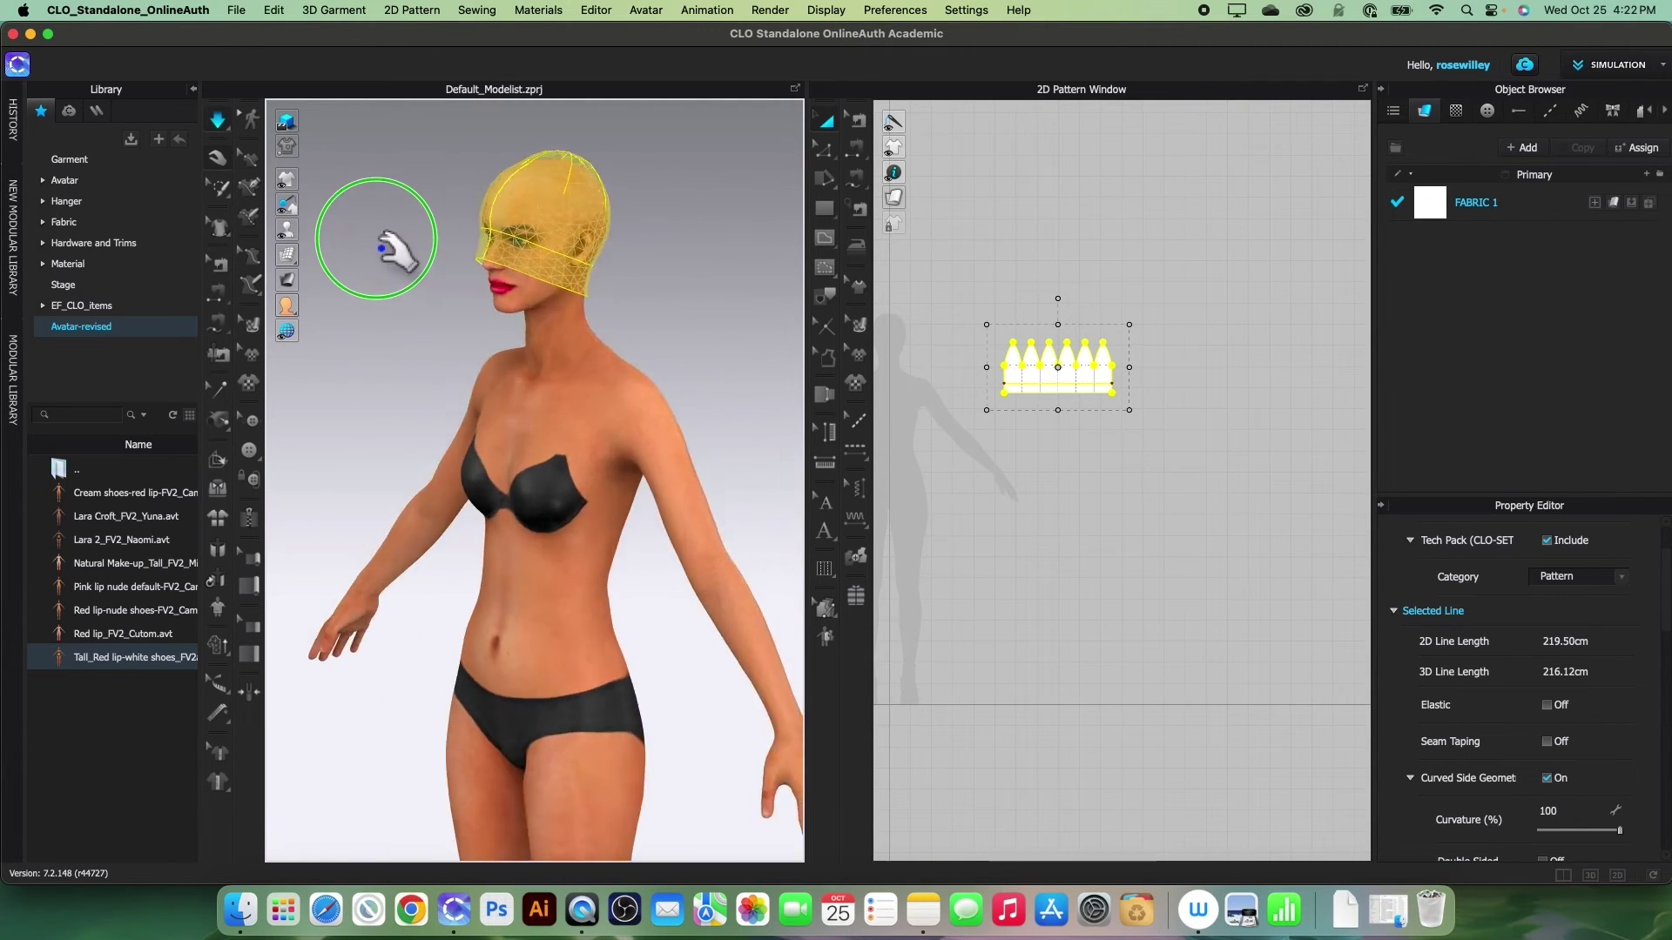
Fold the hat's brim upward along the internal line with Fold Arrangement and simulate the folded cuff.
scroll(679, 287, up, 3)
click(664, 266)
right_drag(664, 265, 587, 219)
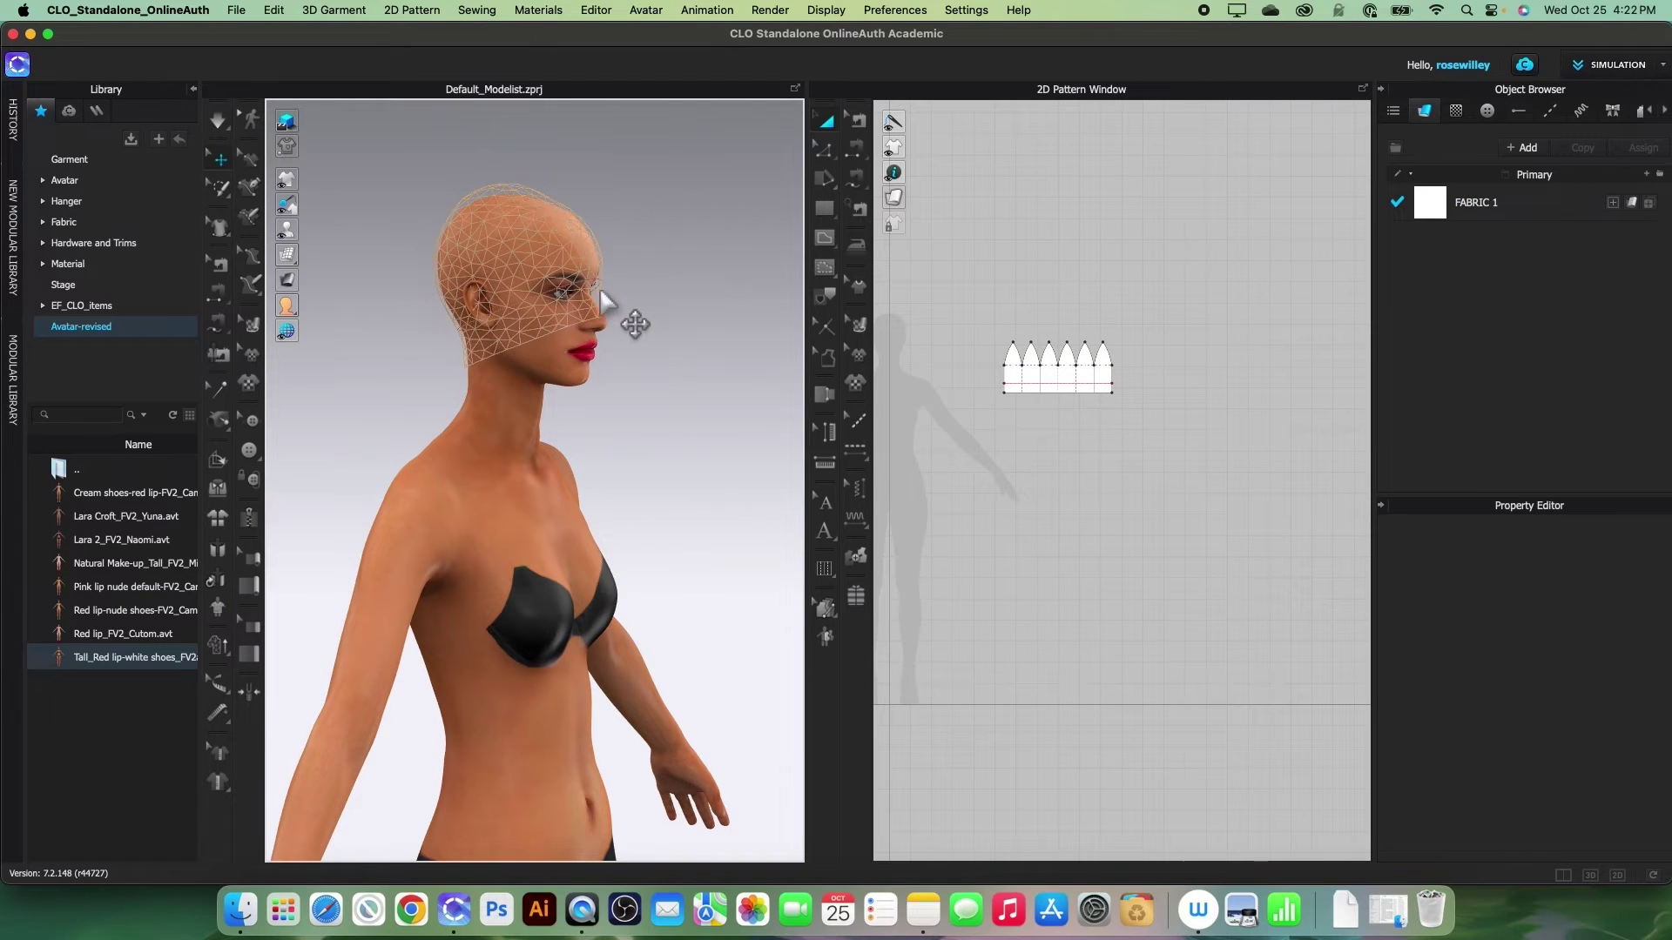
click(218, 461)
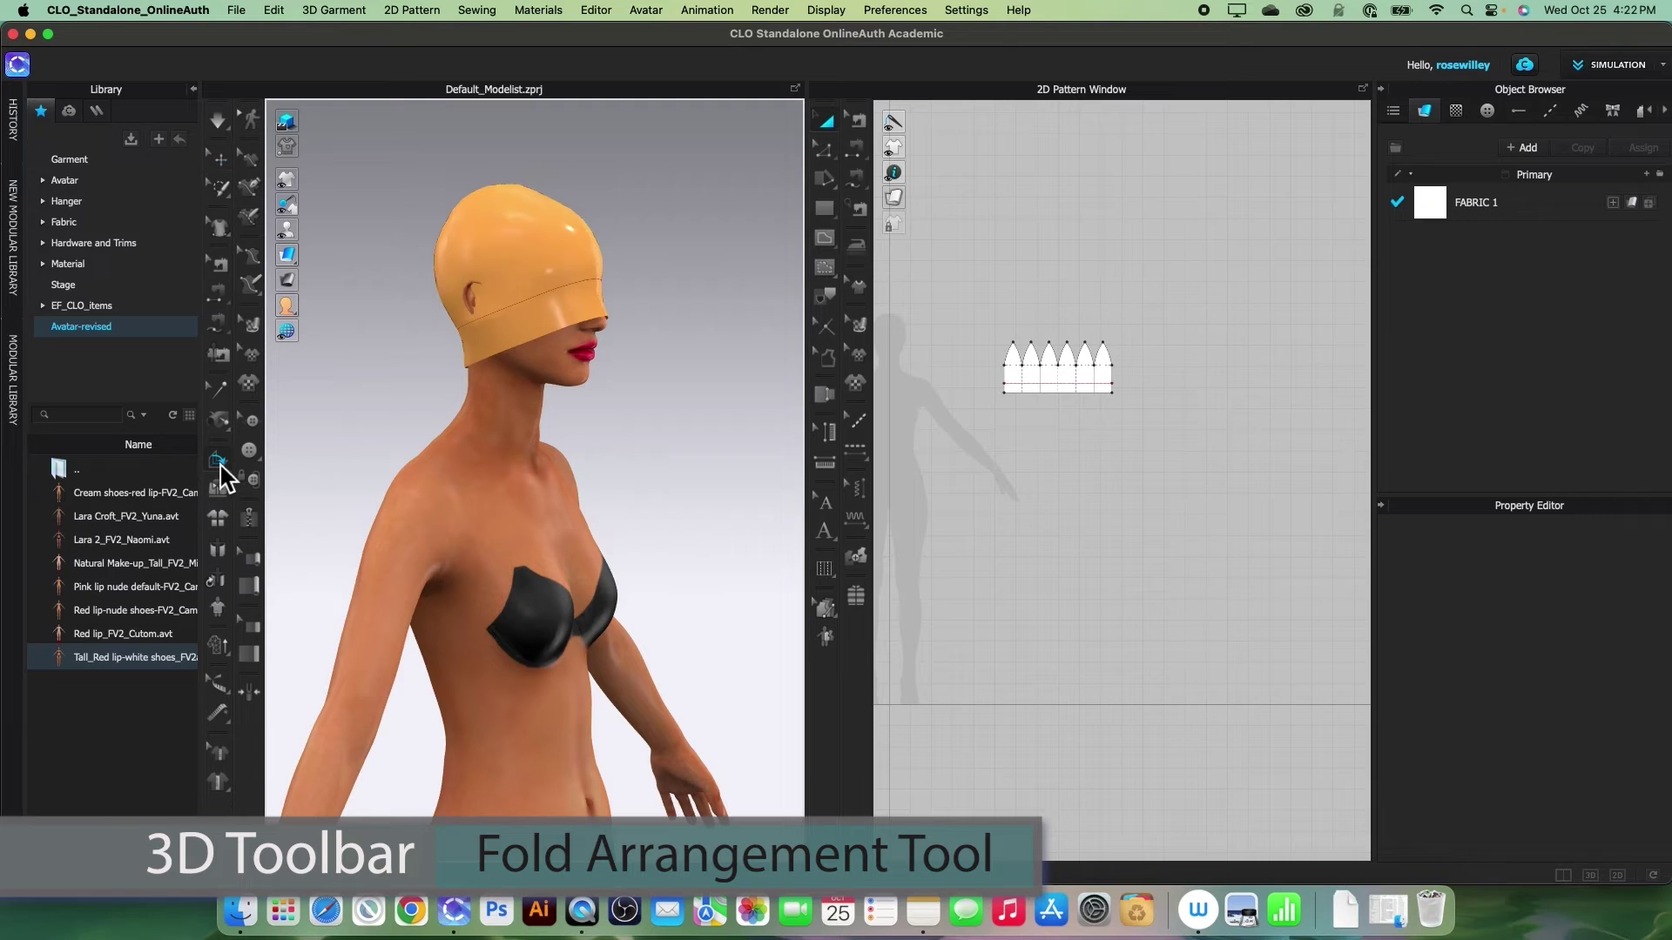
click(595, 284)
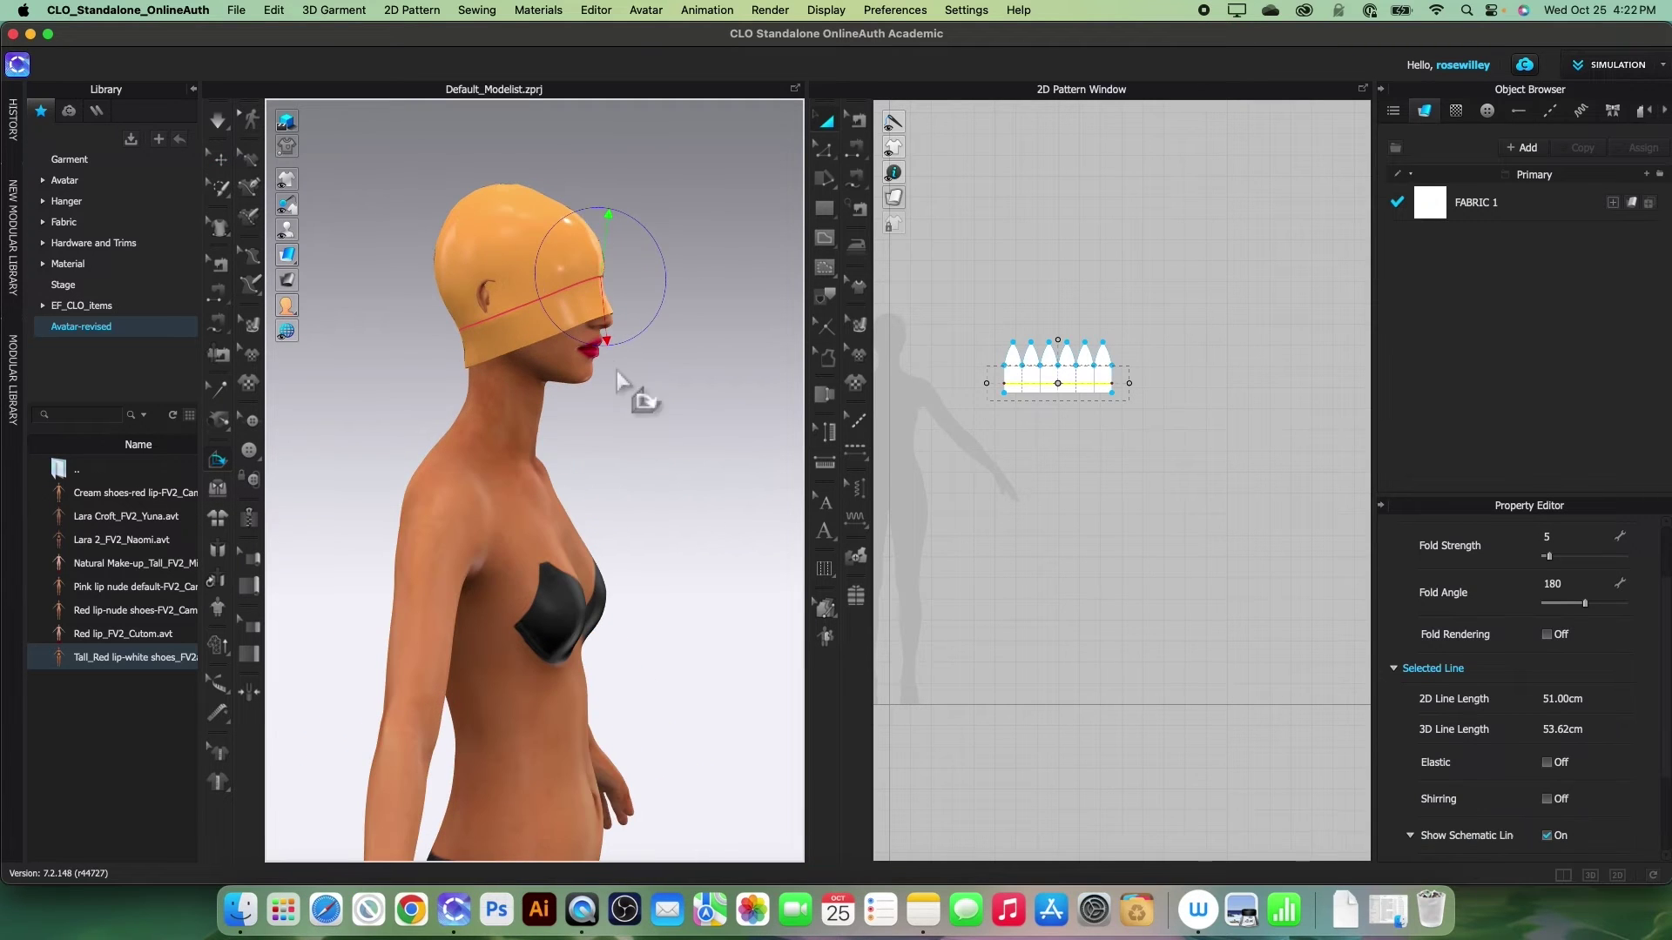
drag(616, 361, 620, 261)
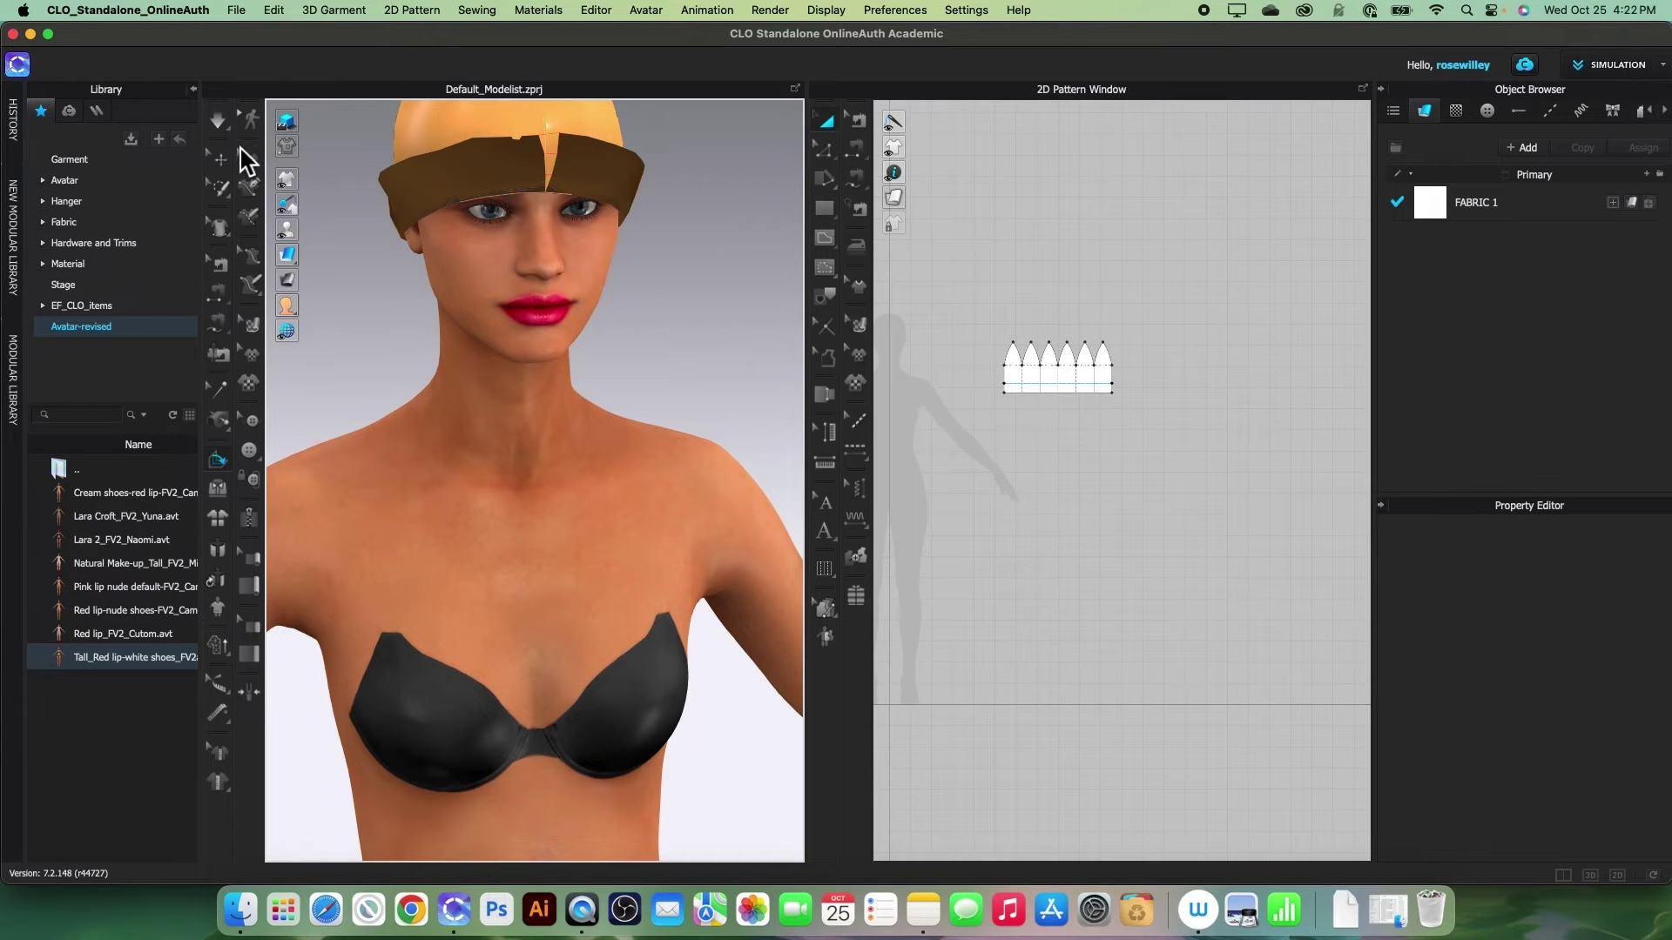
click(220, 124)
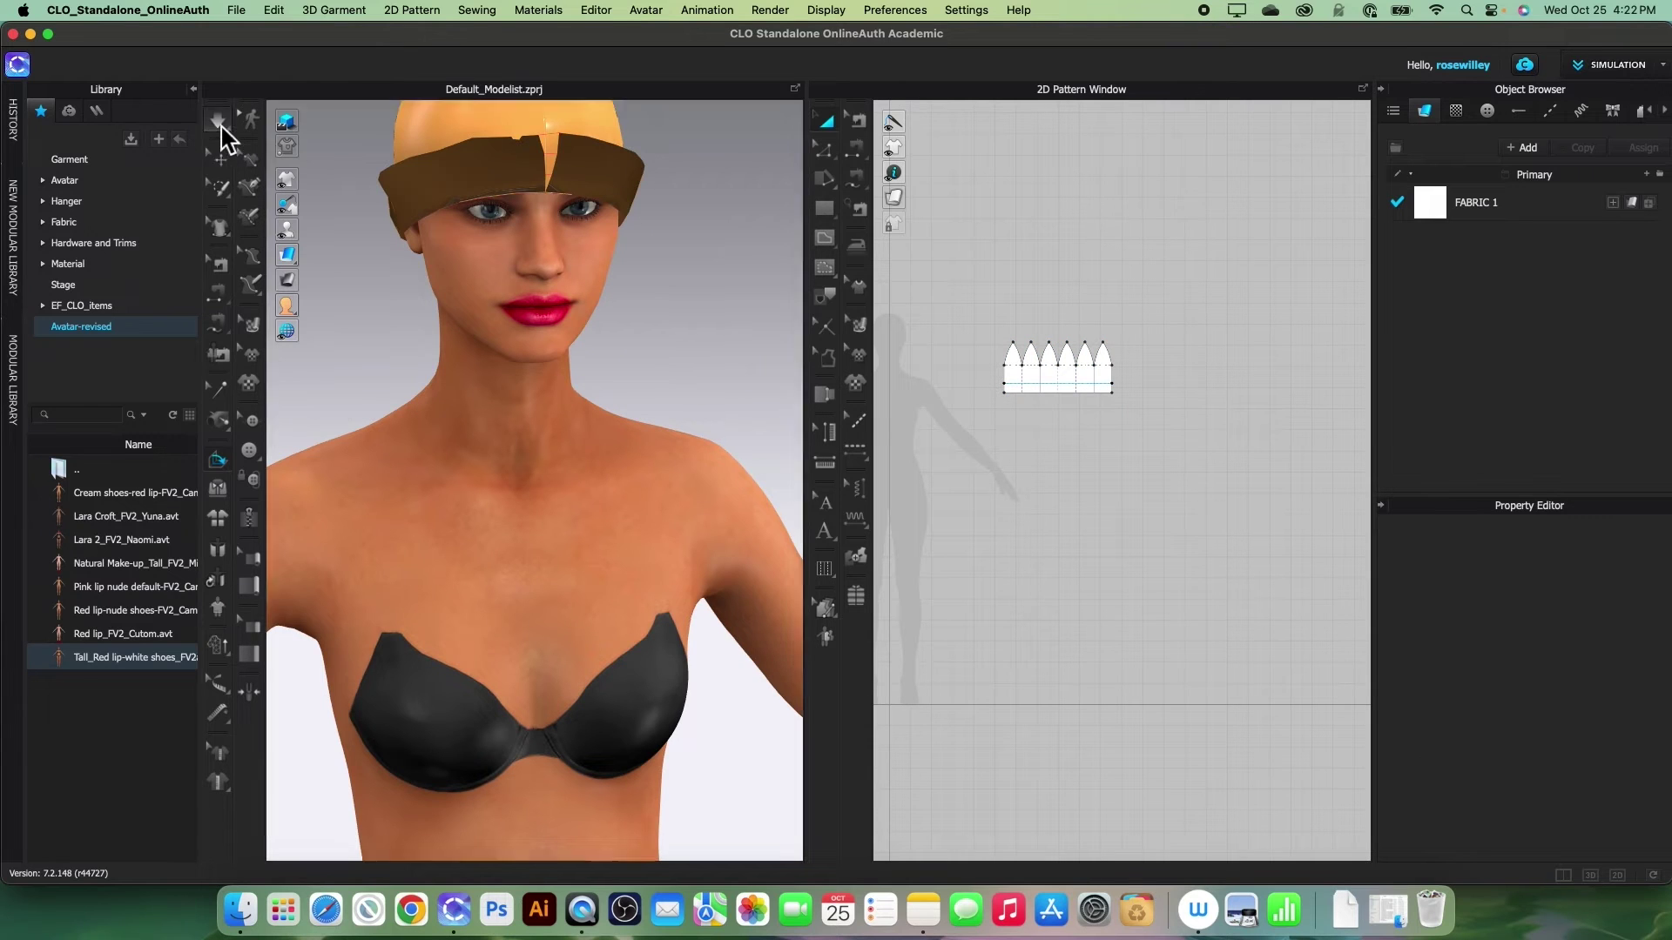
Set the garment display to Thick Textured Surface and view the hat from the side.
click(286, 255)
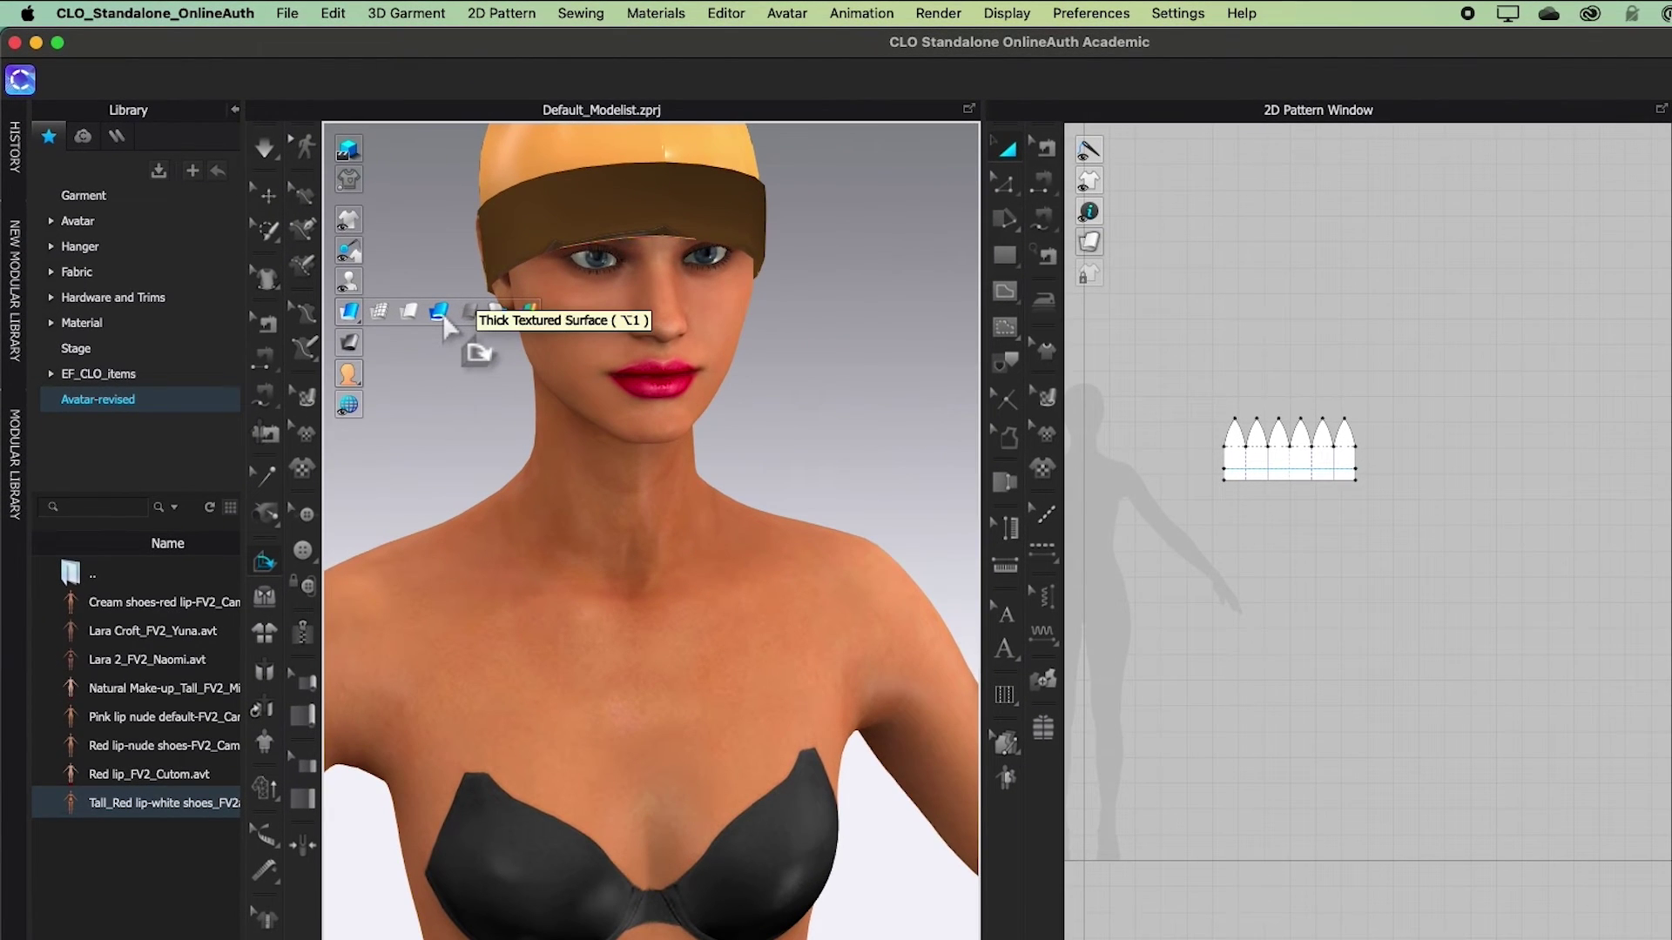
click(442, 314)
scroll(541, 403, down, 3)
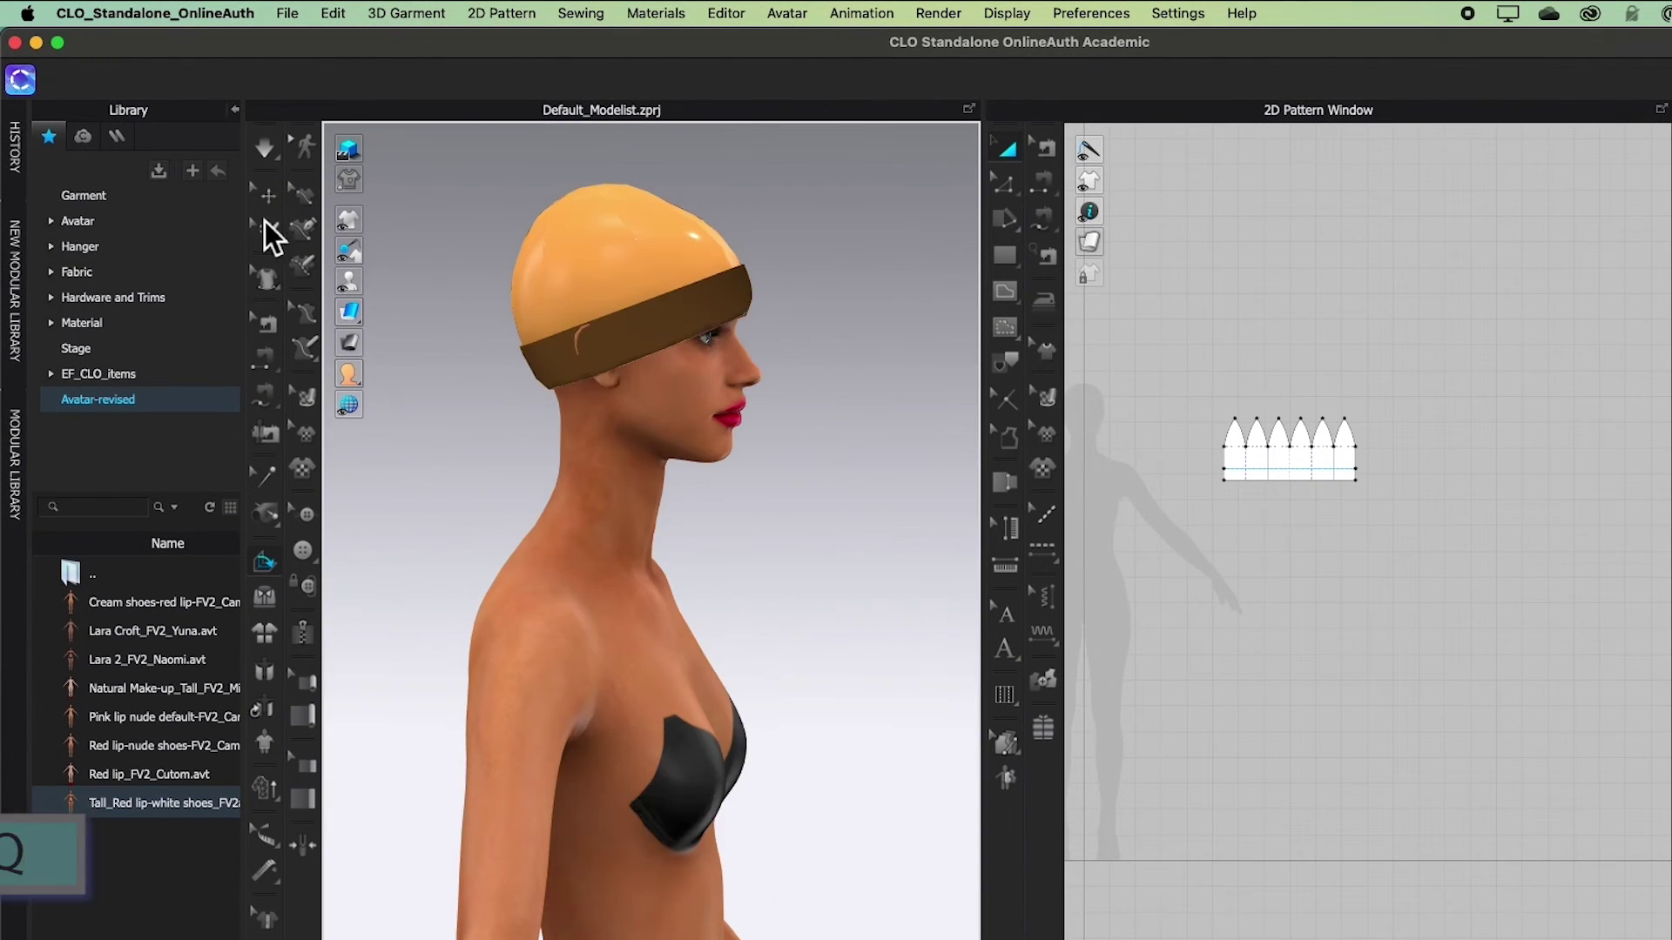
Simulate the strengthened hat and pull the folded cuff into place around the avatar's head.
click(268, 196)
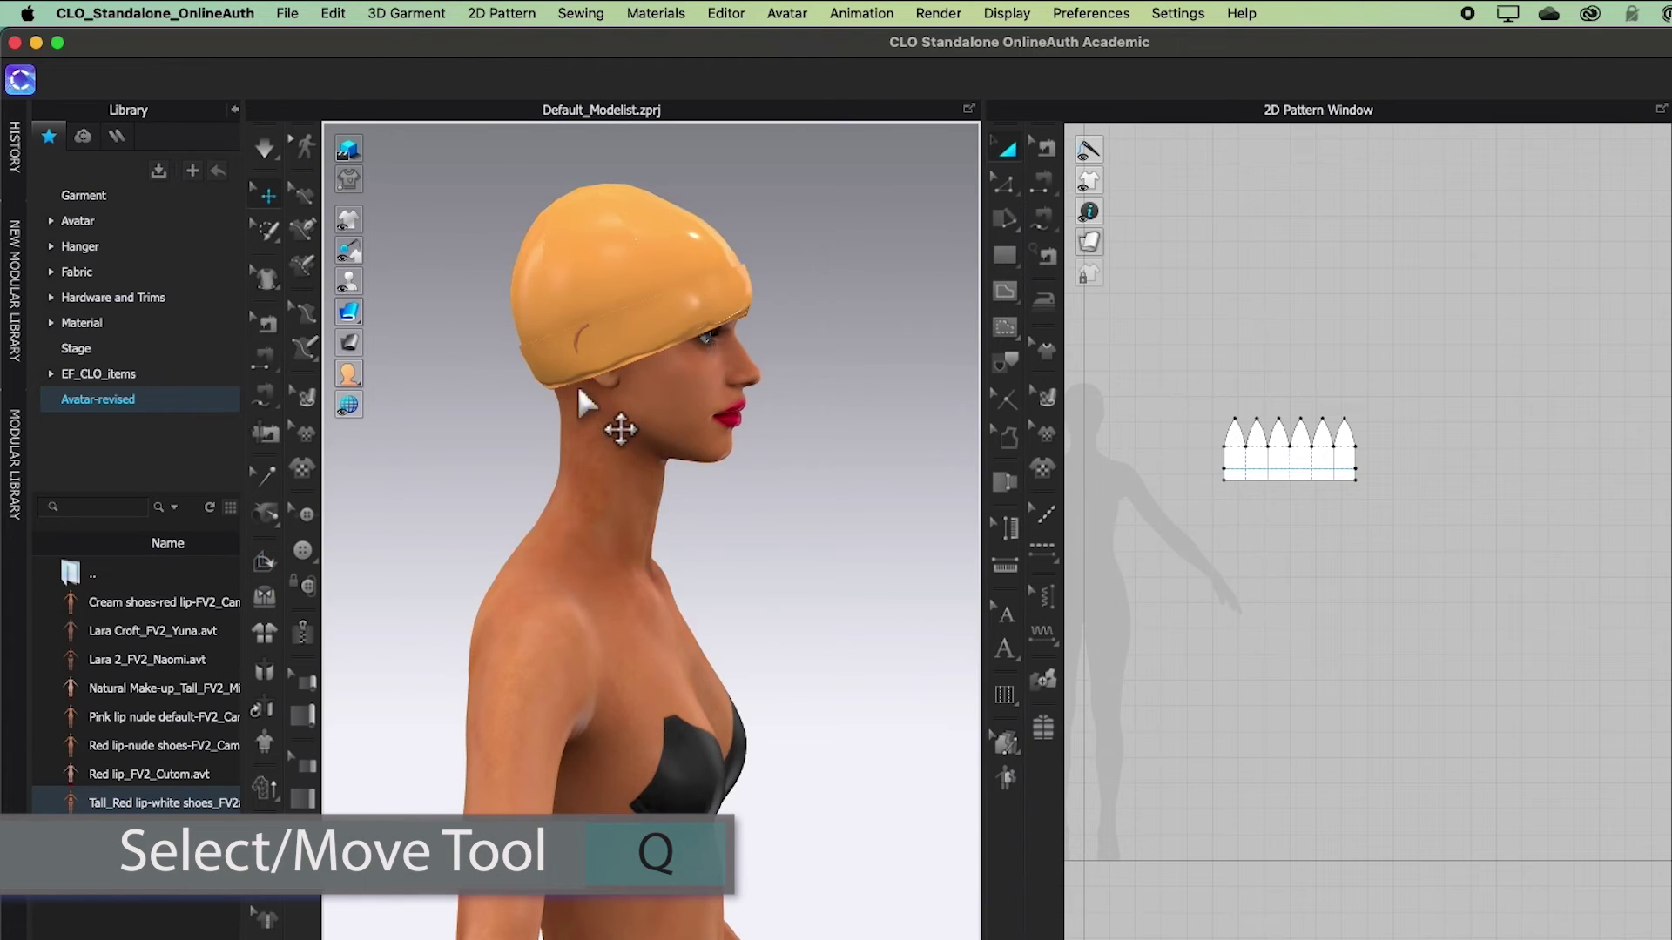
right_drag(463, 400, 209, 253)
click(265, 150)
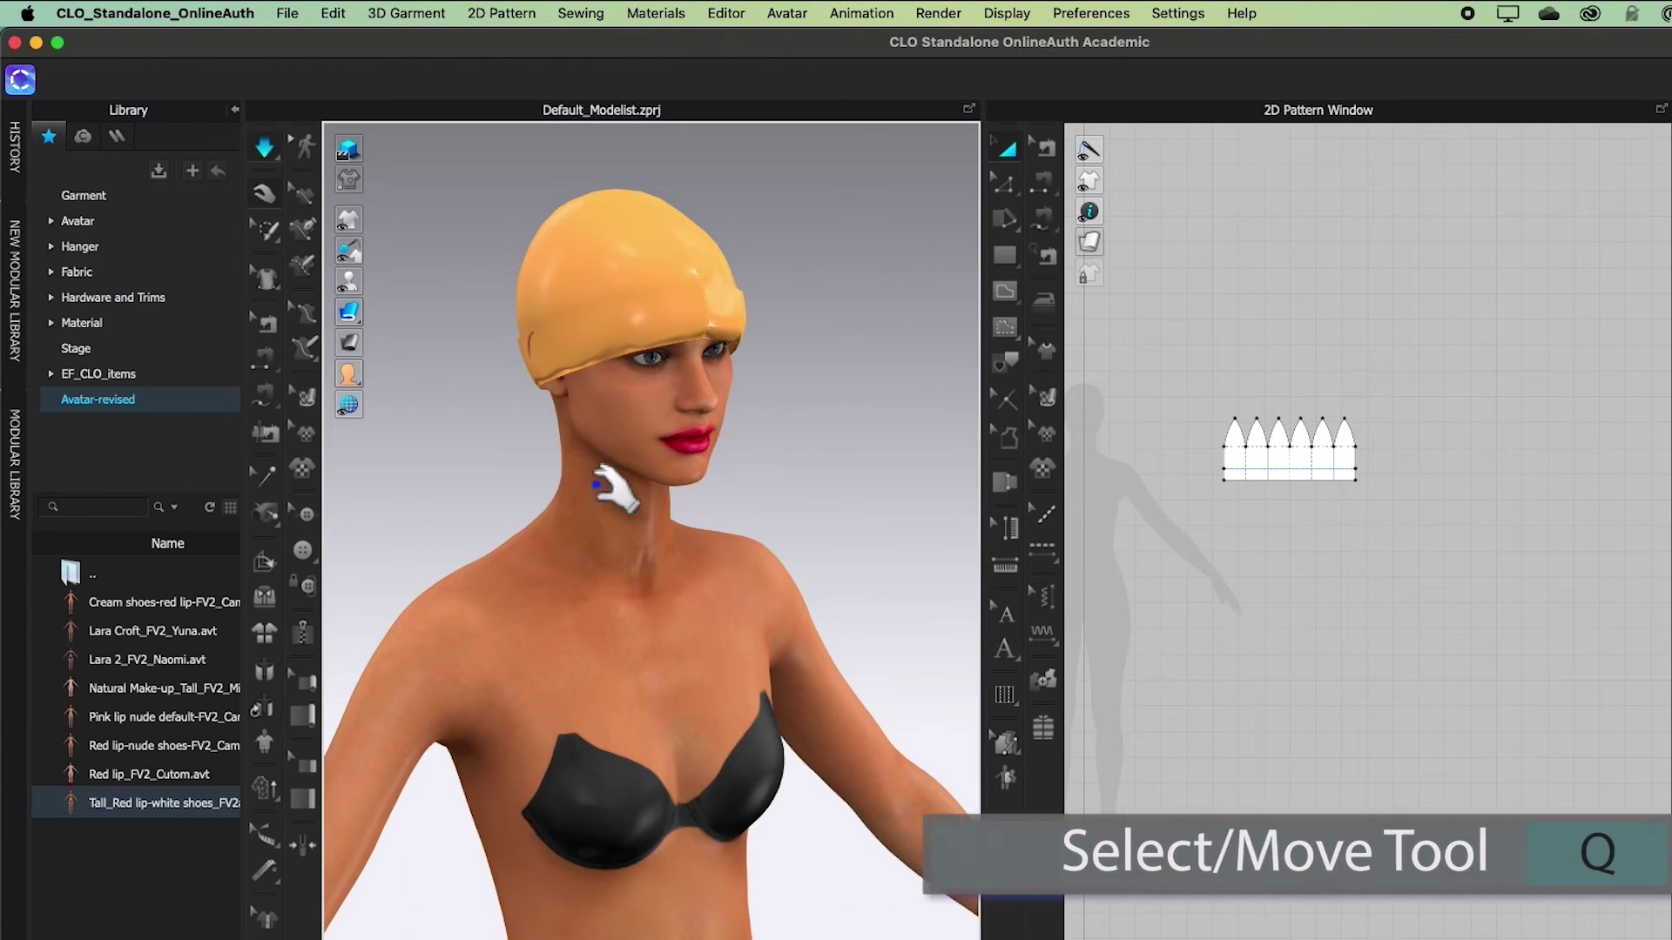
right_drag(453, 466, 692, 364)
click(692, 362)
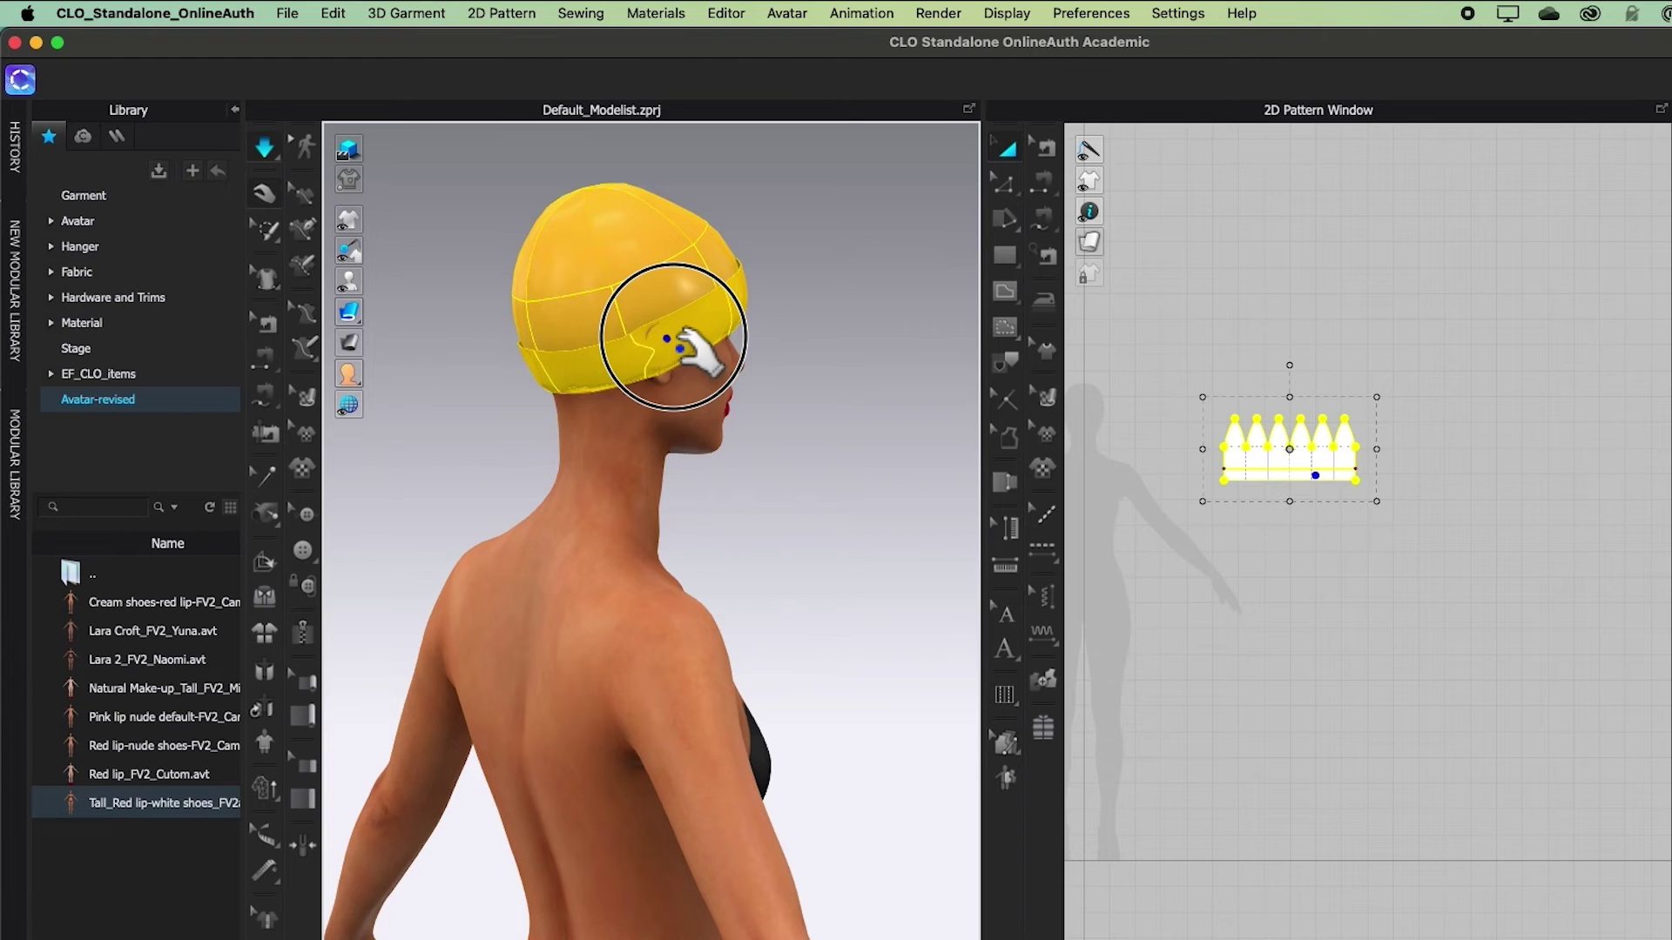
right_drag(504, 474, 634, 510)
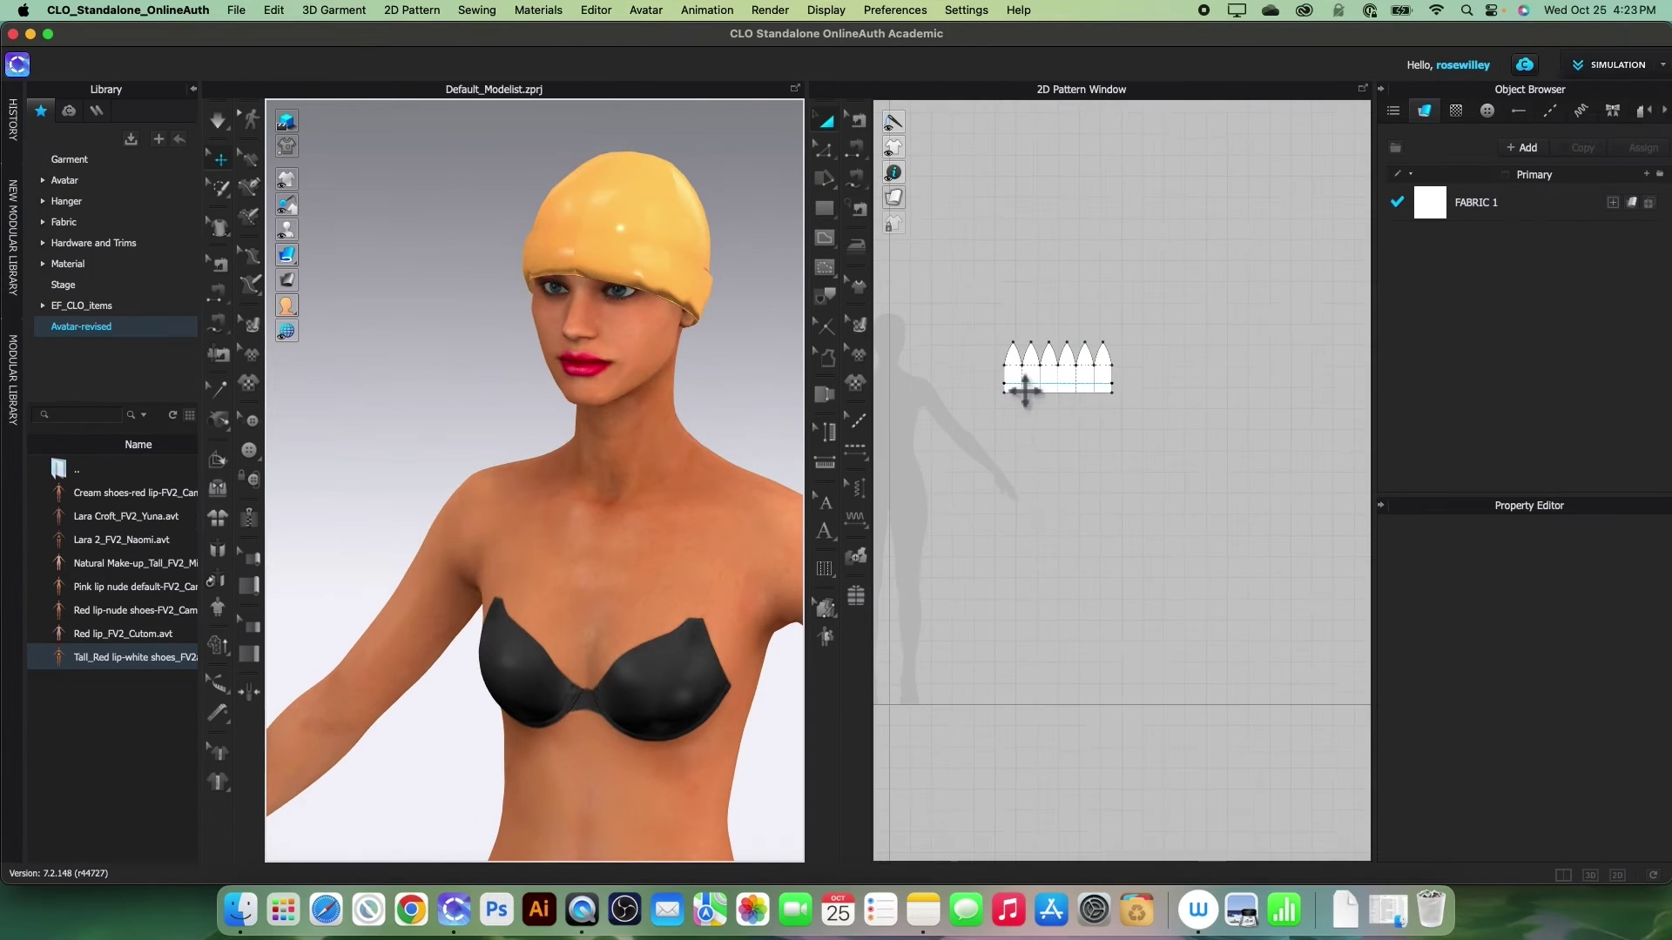
Select the internal fold line across the lower part of the hat pattern with the Edit Pattern tool.
scroll(1328, 463, up, 3)
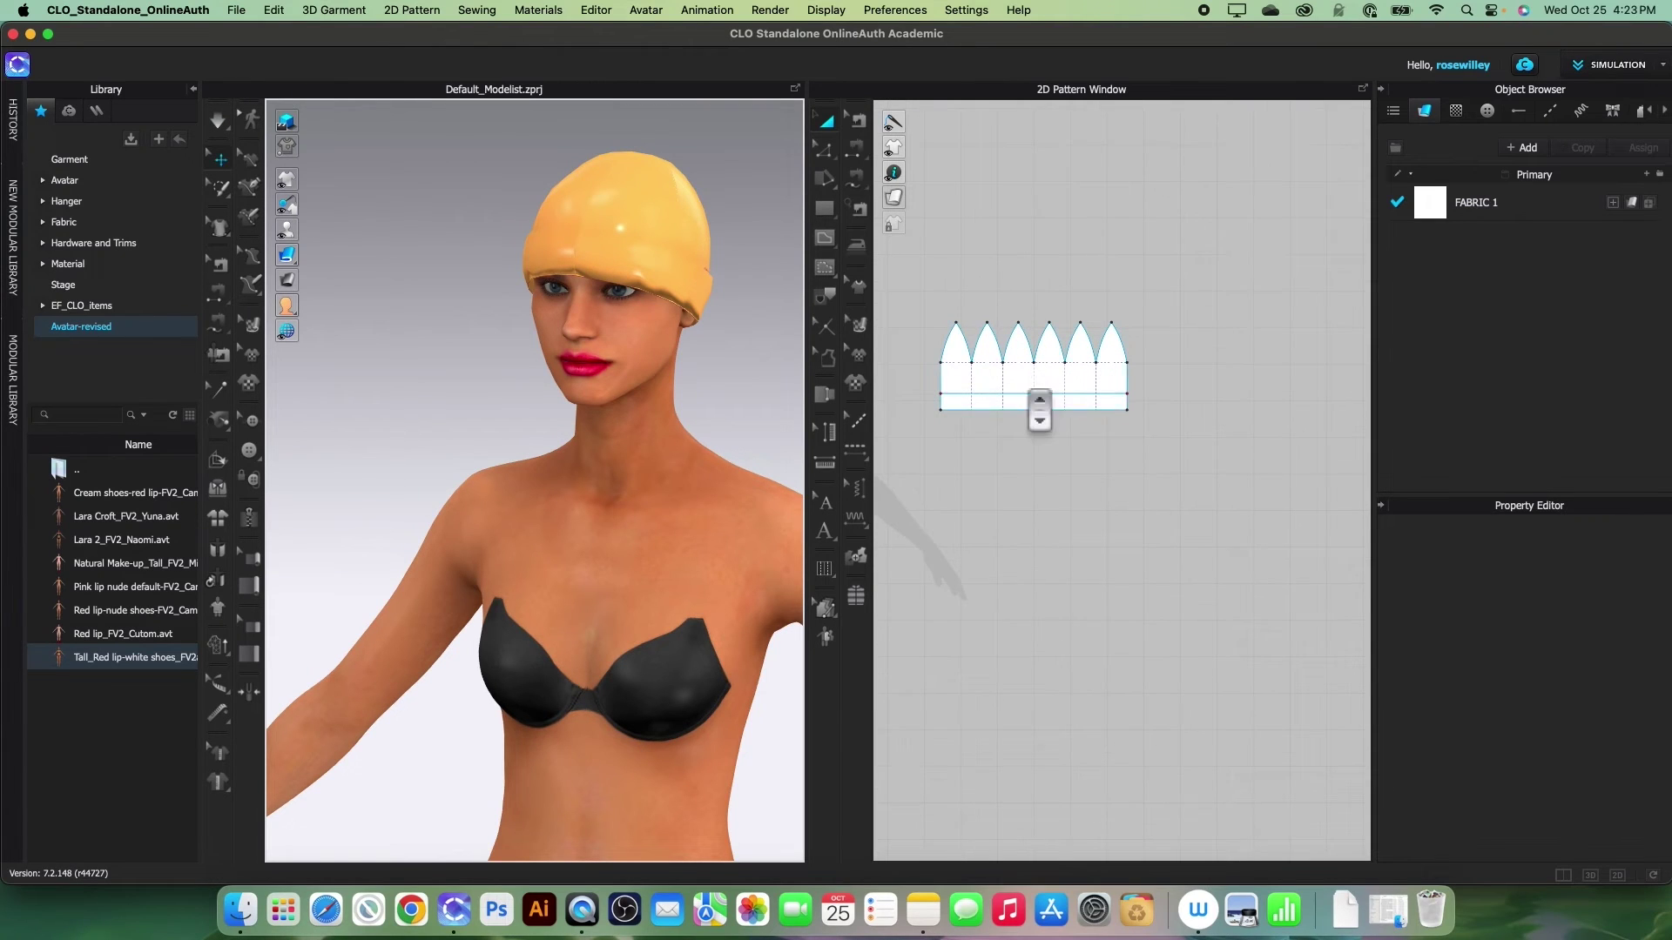
scroll(1039, 399, up, 2)
click(825, 149)
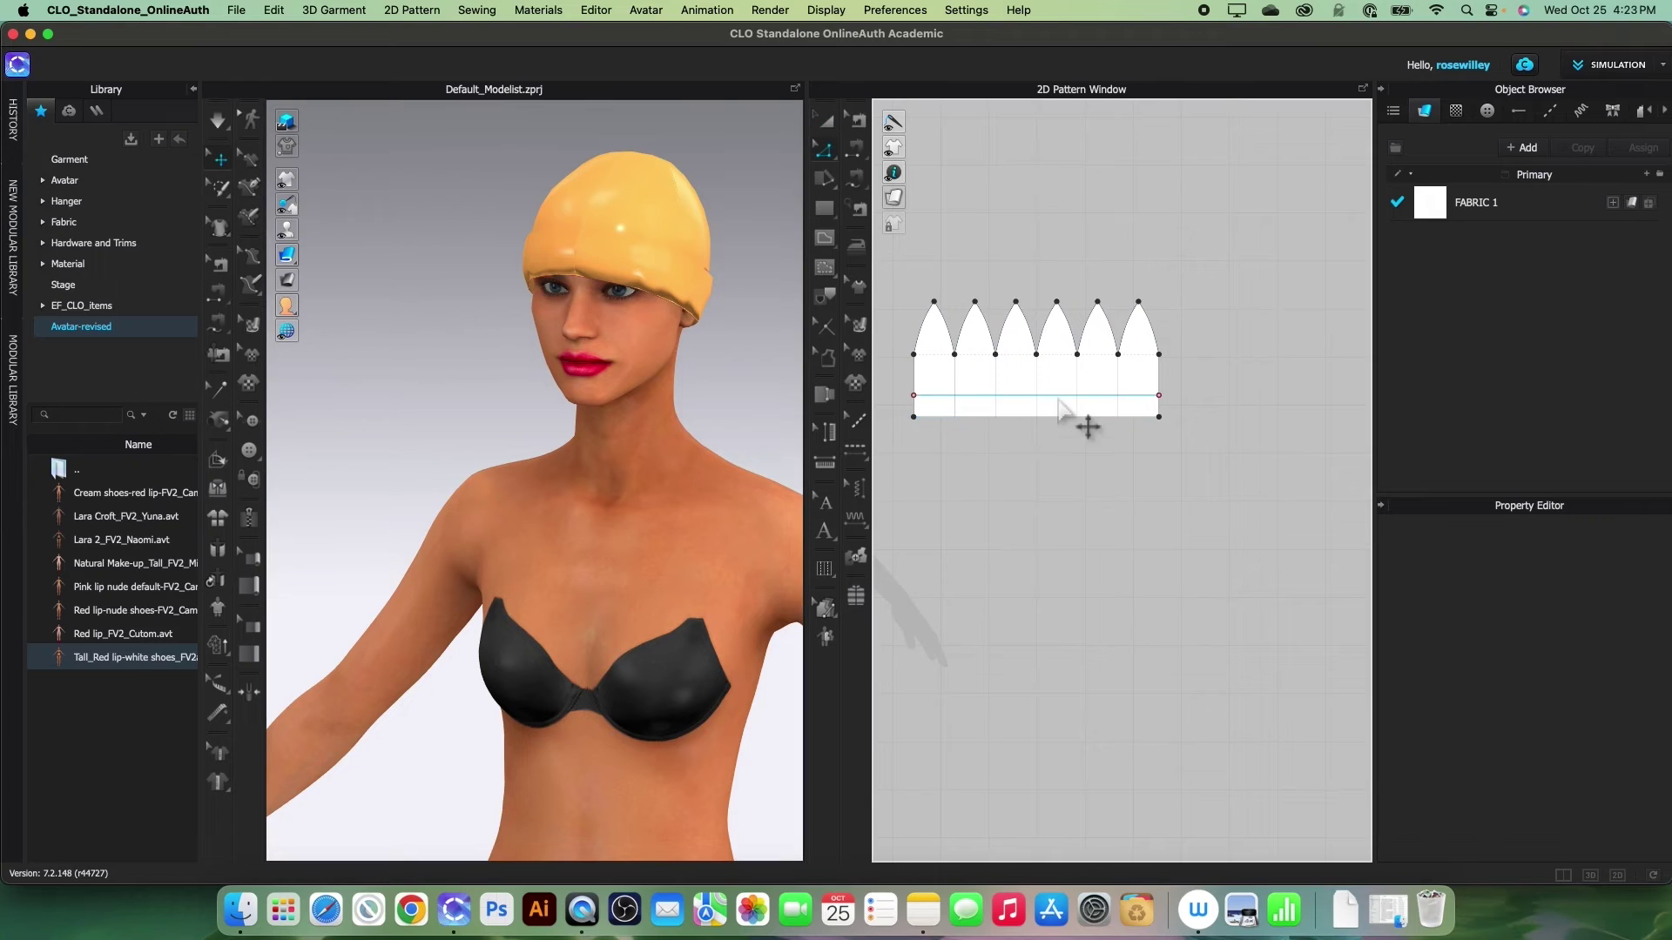
click(1059, 397)
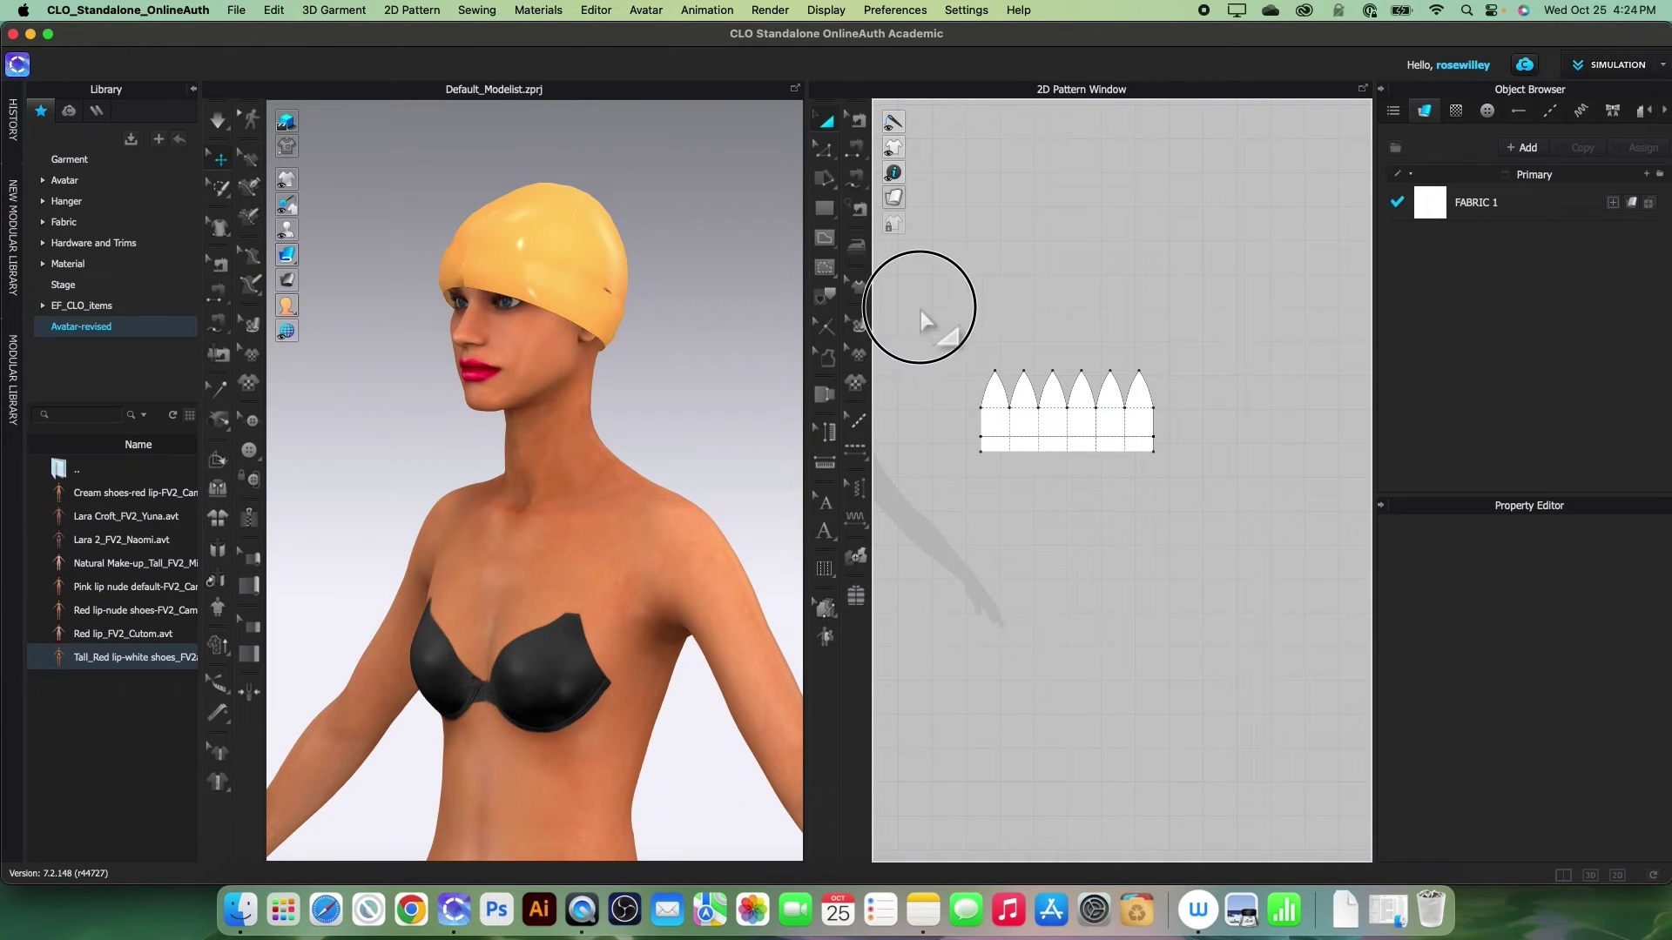
Set the hat pattern's particle distance to 5 mm and its additional rendering thickness to 3 mm.
drag(925, 322, 1213, 505)
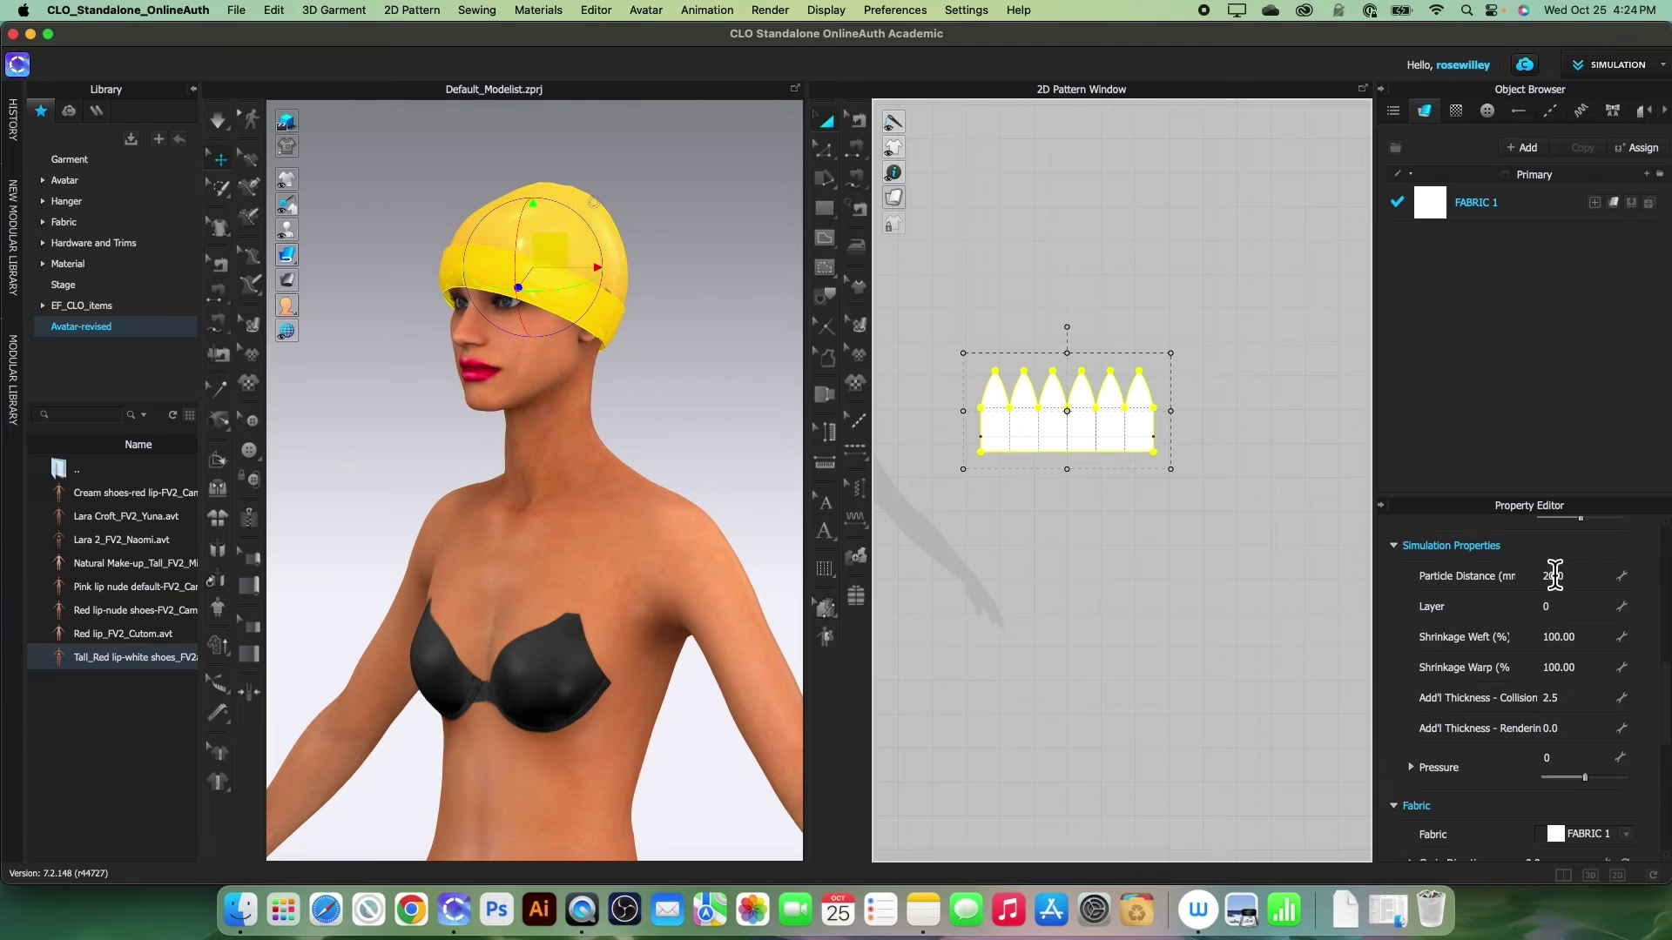
click(1601, 582)
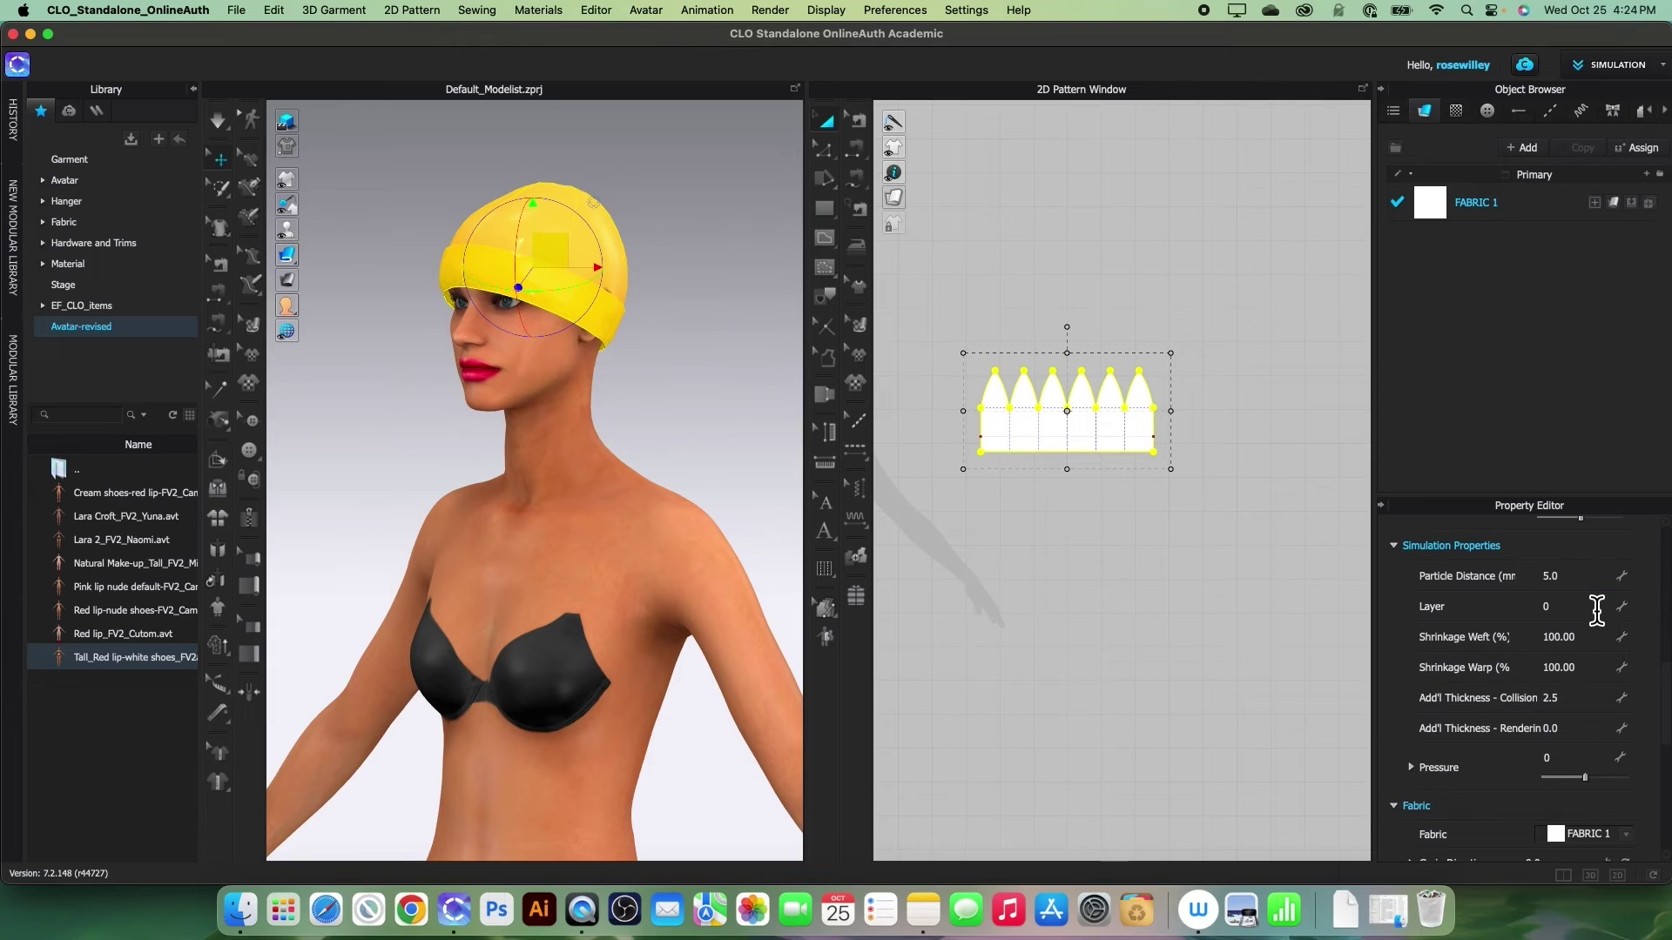
scroll(1604, 653, down, 3)
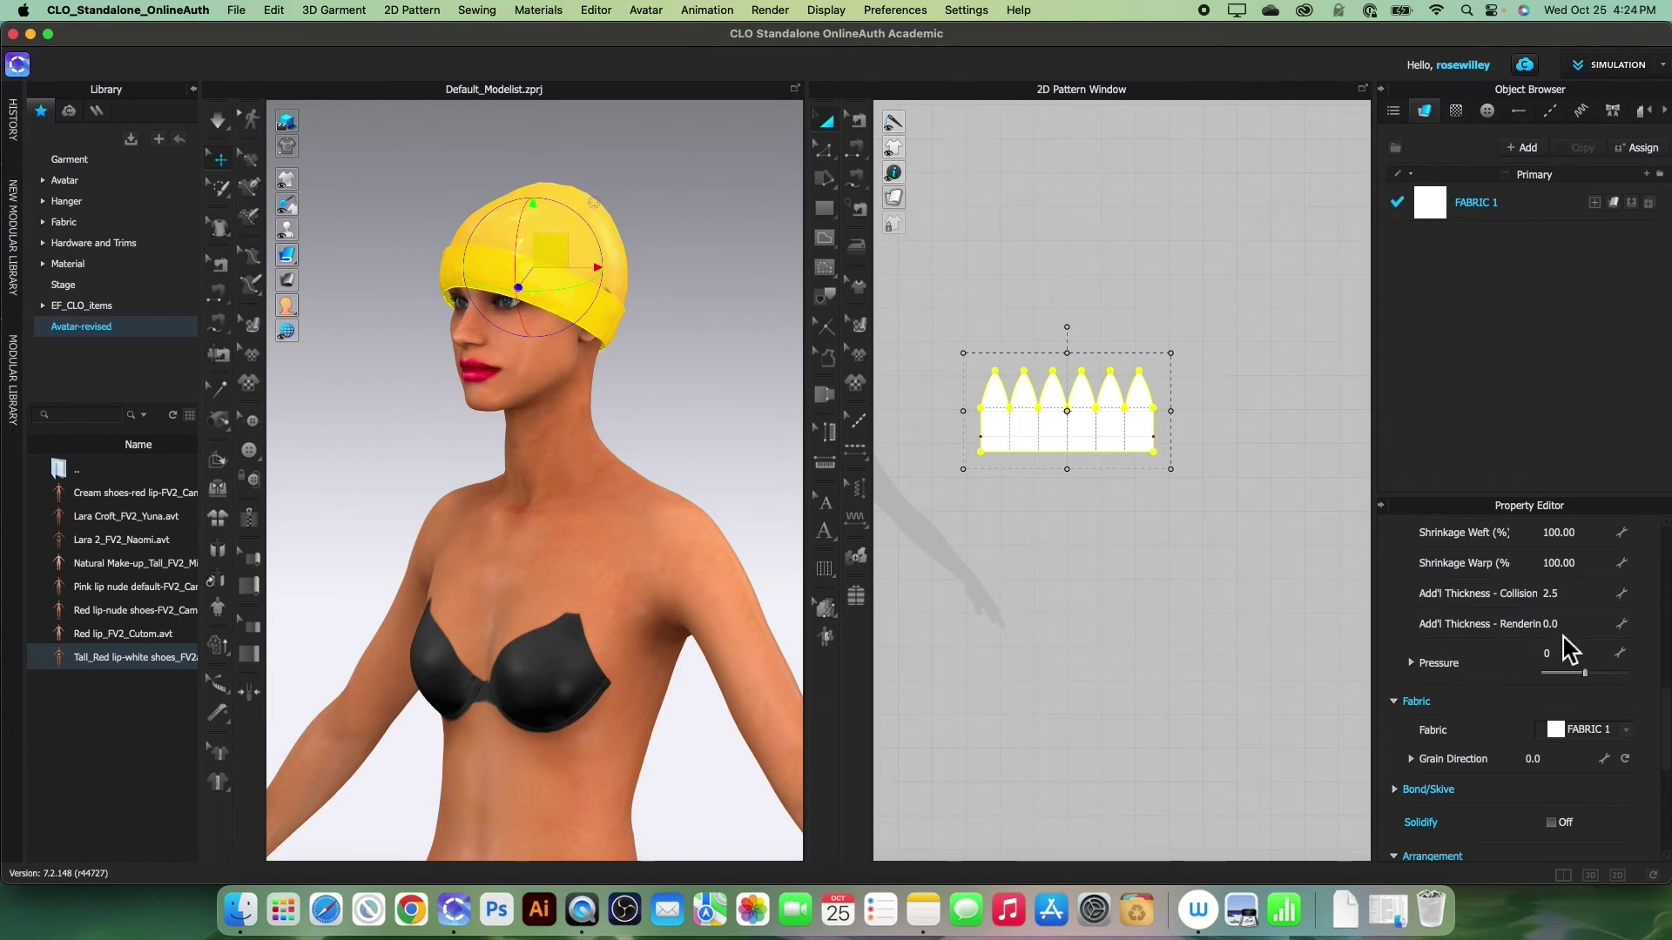
click(1570, 628)
text(3)
key(Return)
Simulate the hat with the refined mesh and added thickness, and select its whole pattern.
scroll(1319, 631, down, 2)
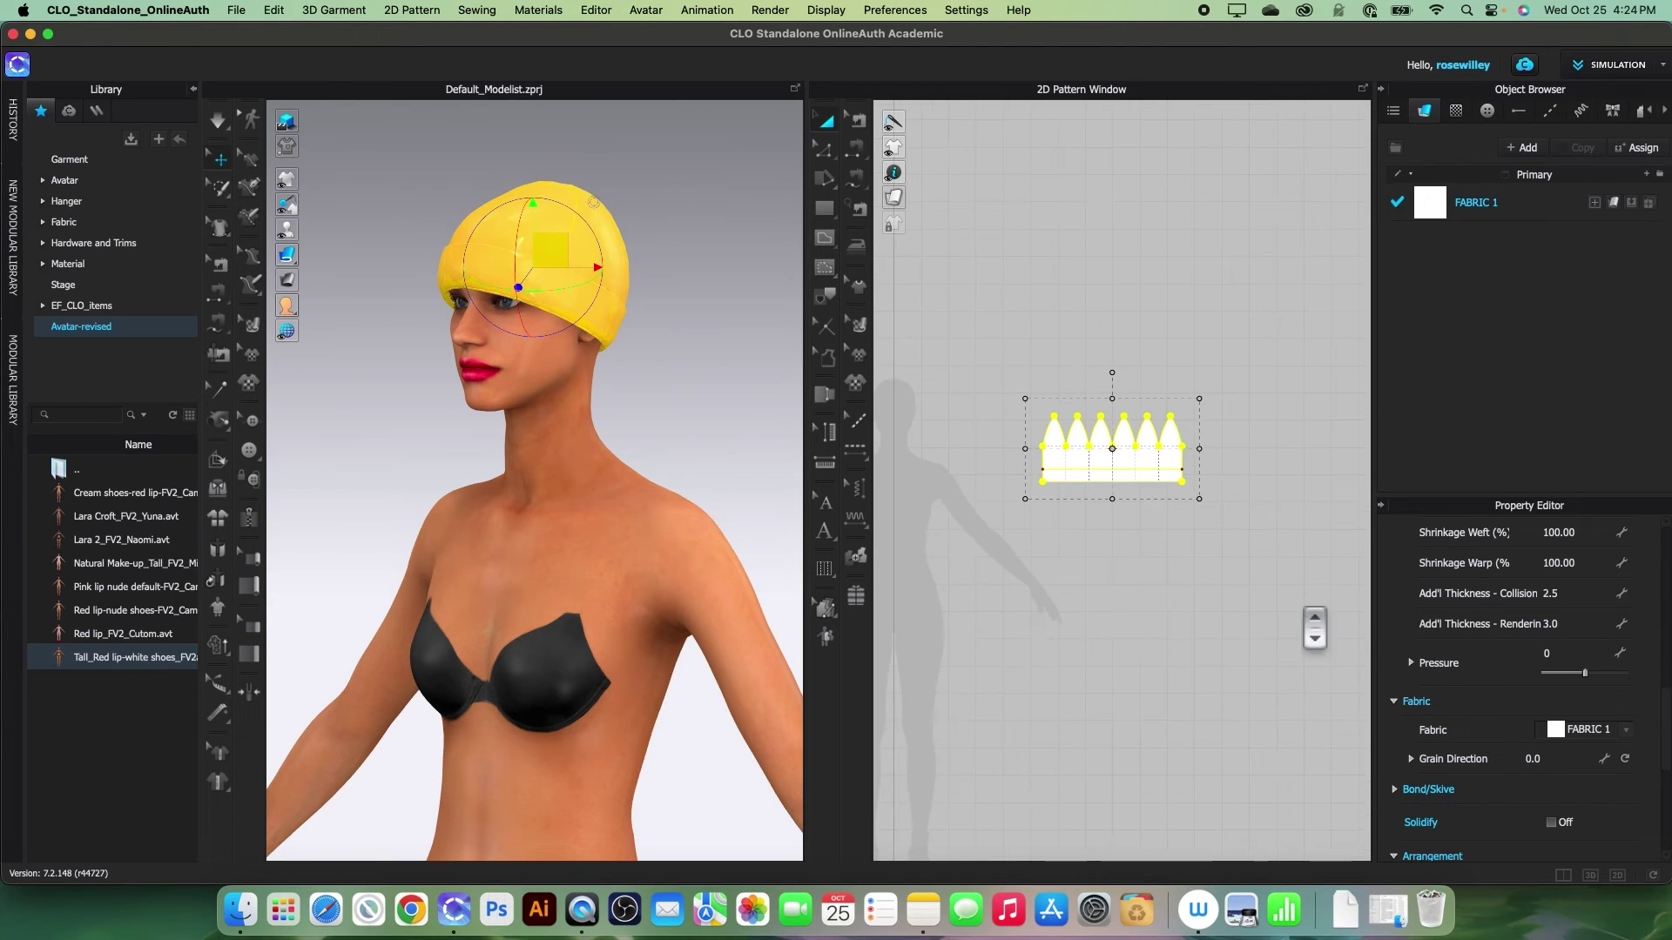
scroll(1045, 779, up, 3)
click(220, 122)
right_drag(552, 421, 374, 428)
drag(951, 281, 1240, 486)
key(space)
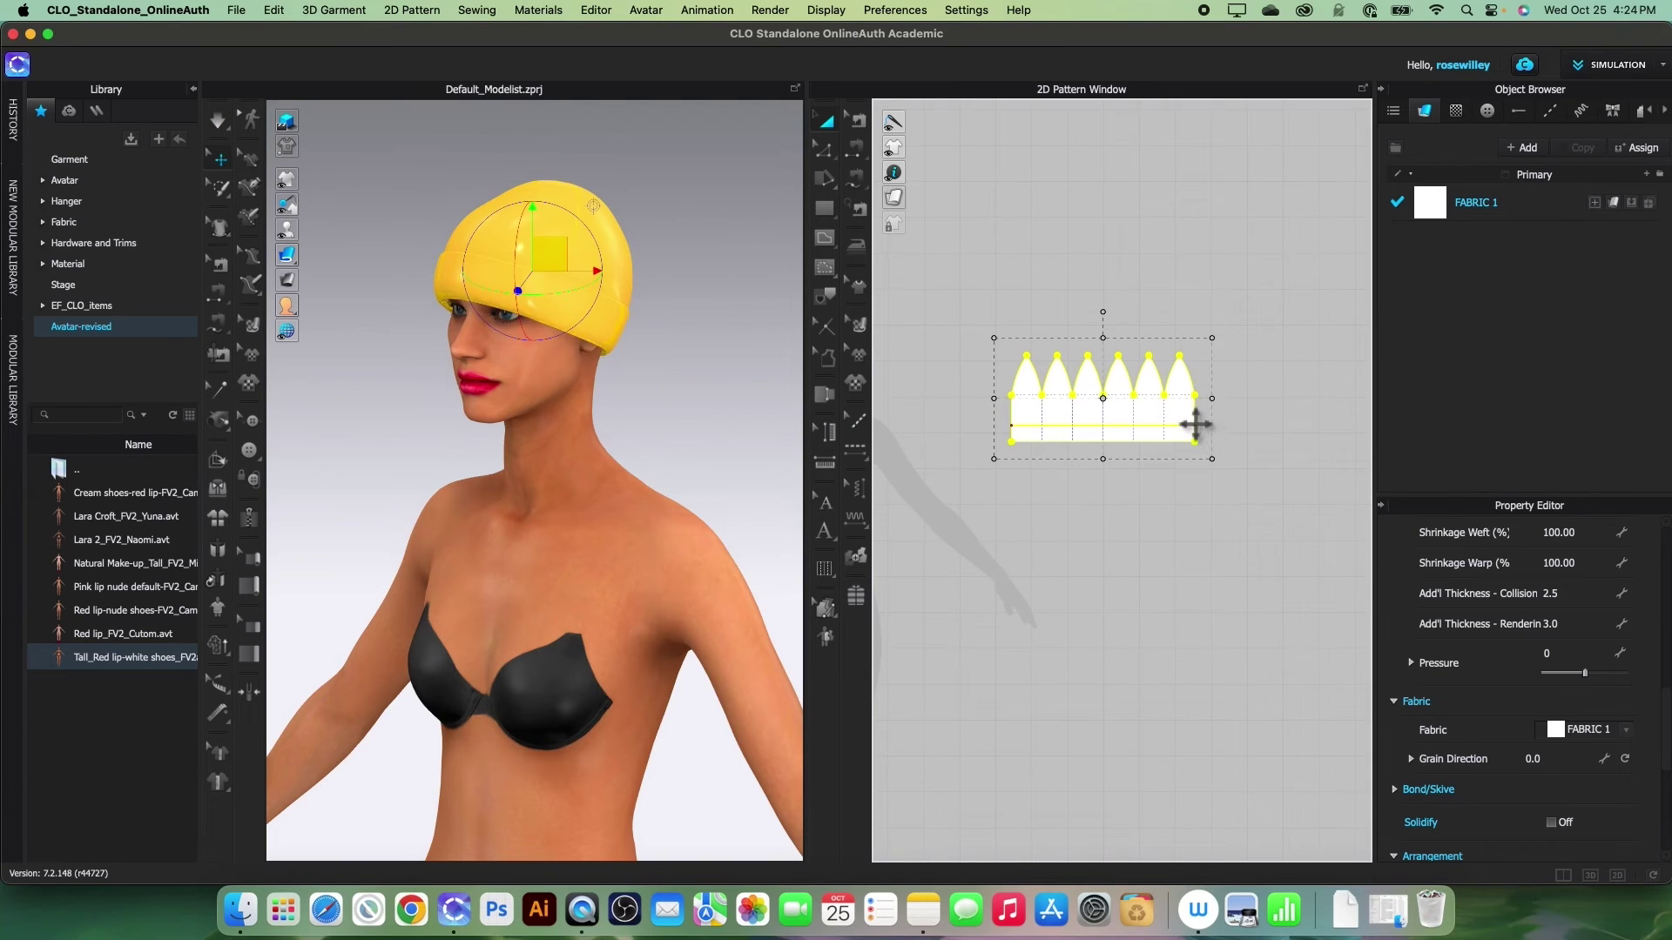
Unstrengthen the hat pattern and view it from the front.
right_click(1196, 425)
click(727, 455)
right_drag(726, 454, 671, 473)
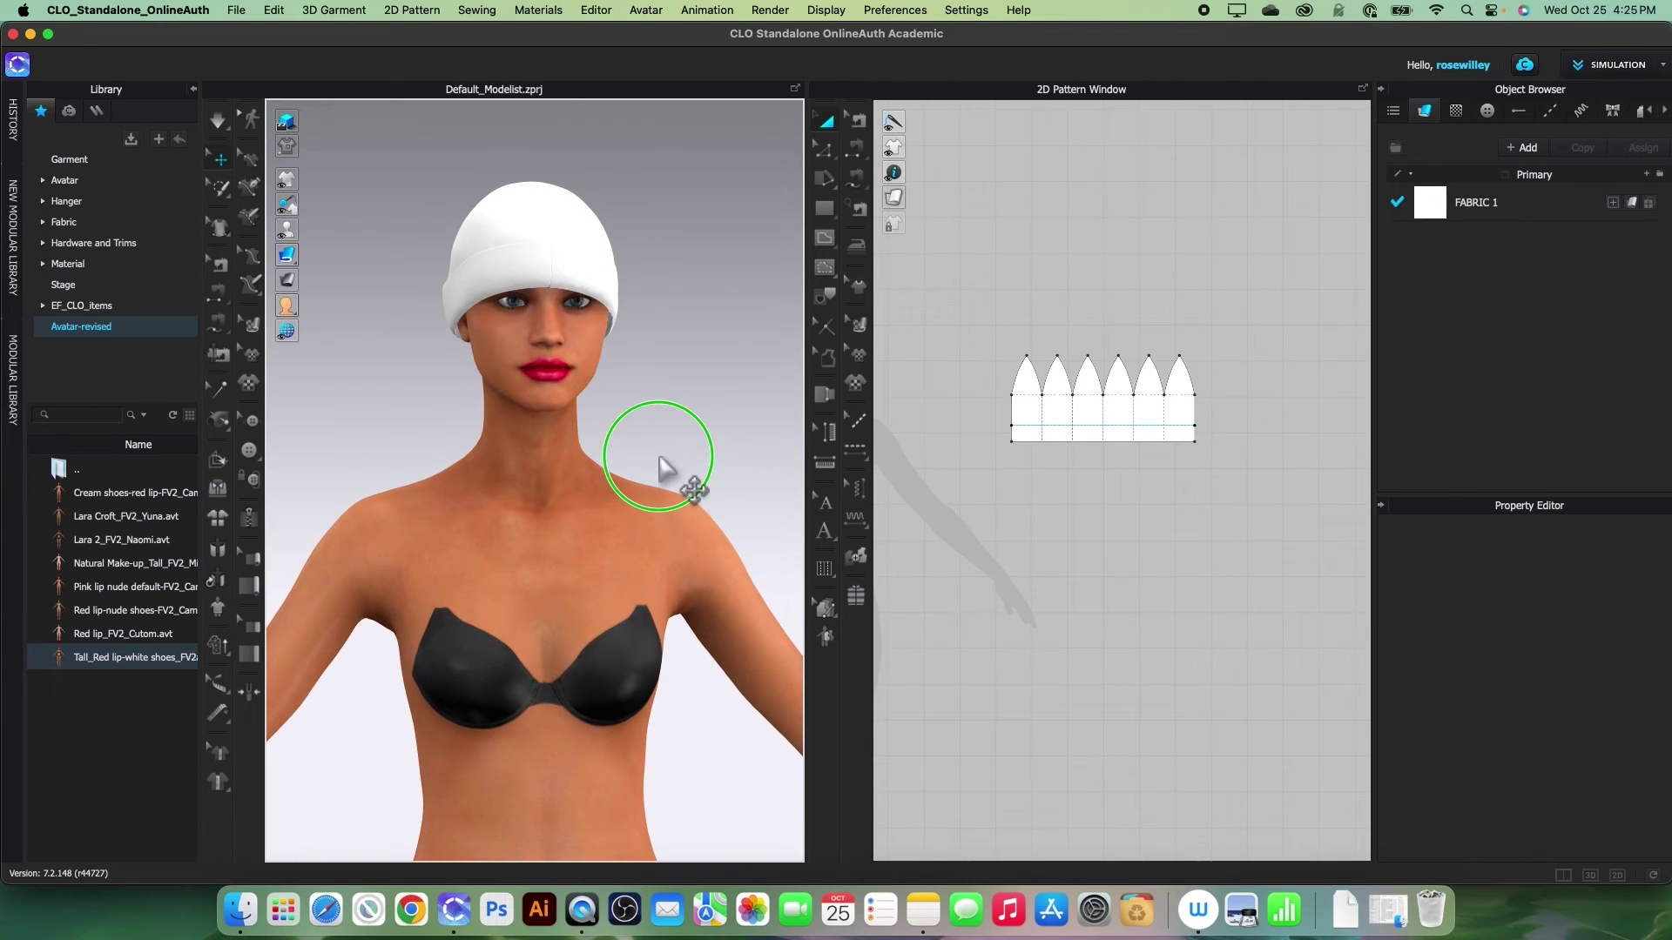
scroll(658, 422, up, 3)
middle_drag(688, 420, 709, 514)
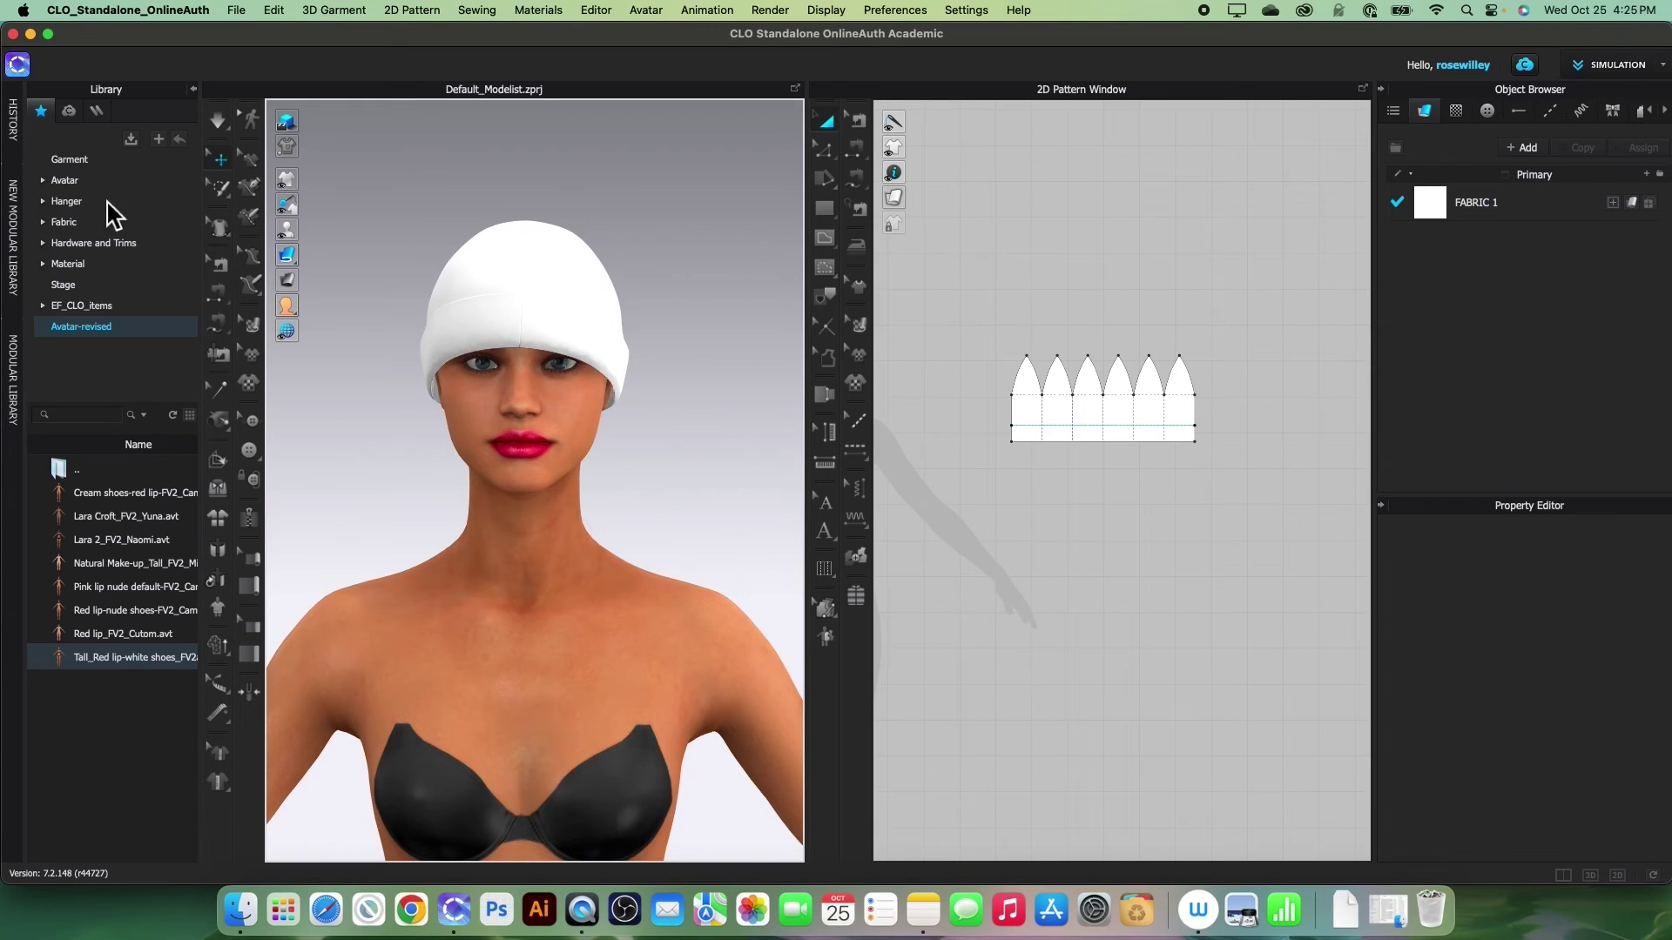
Search the fabric library for "rib" and apply Rib_2X2_468gsm to the hat's FABRIC 1.
click(122, 223)
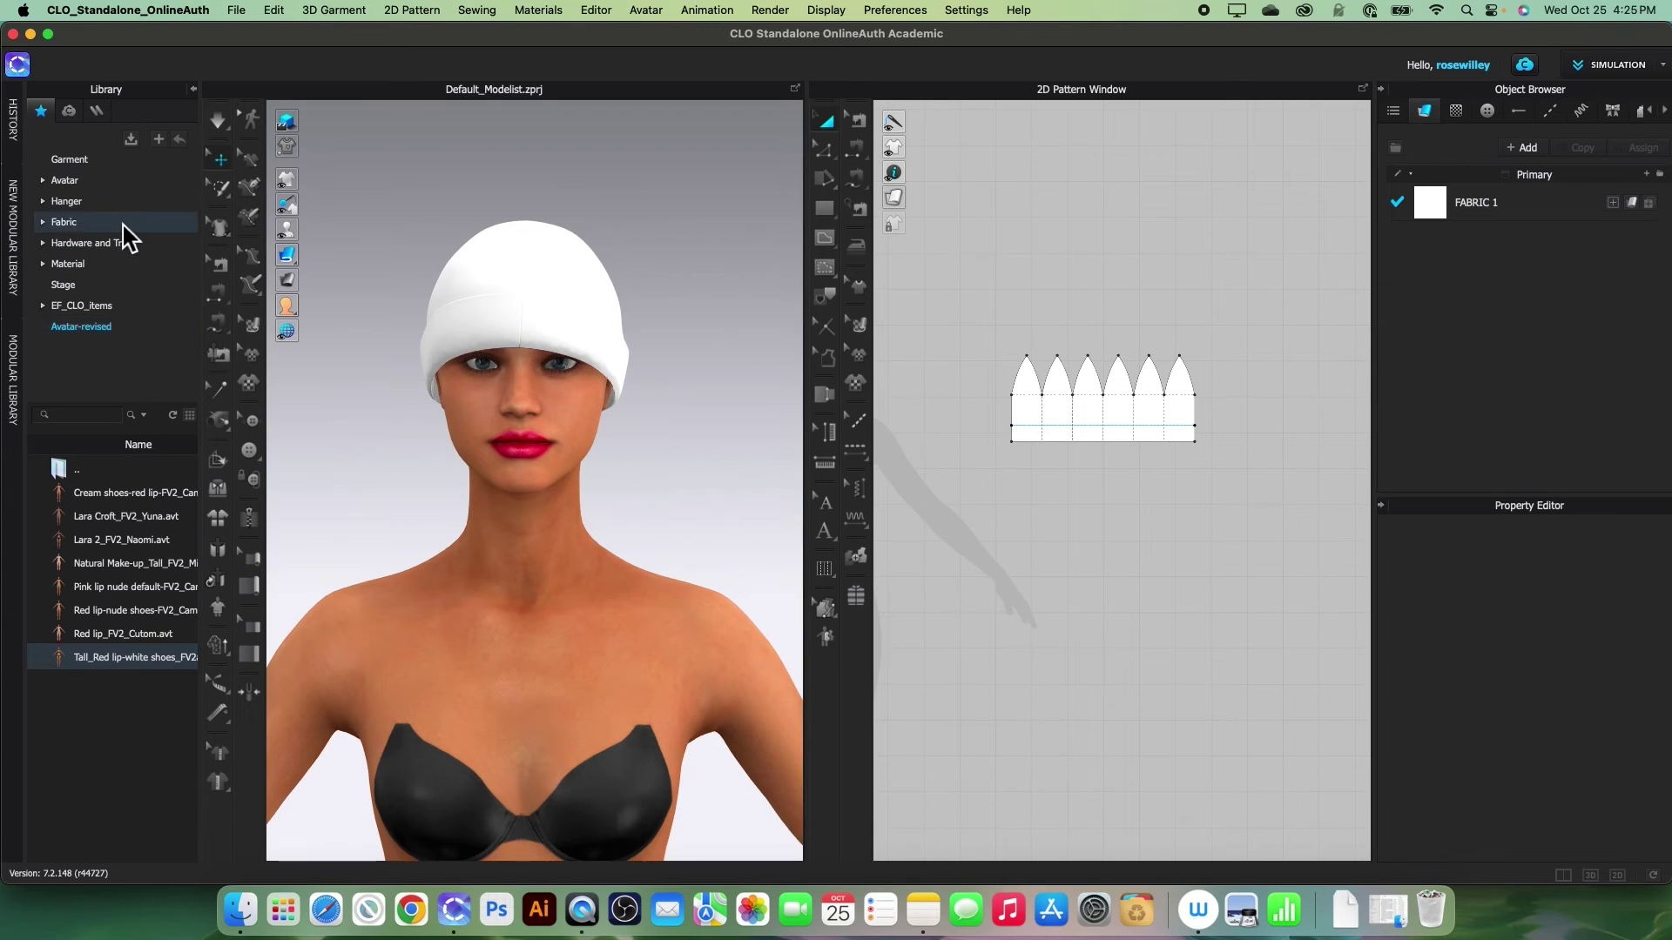
click(94, 416)
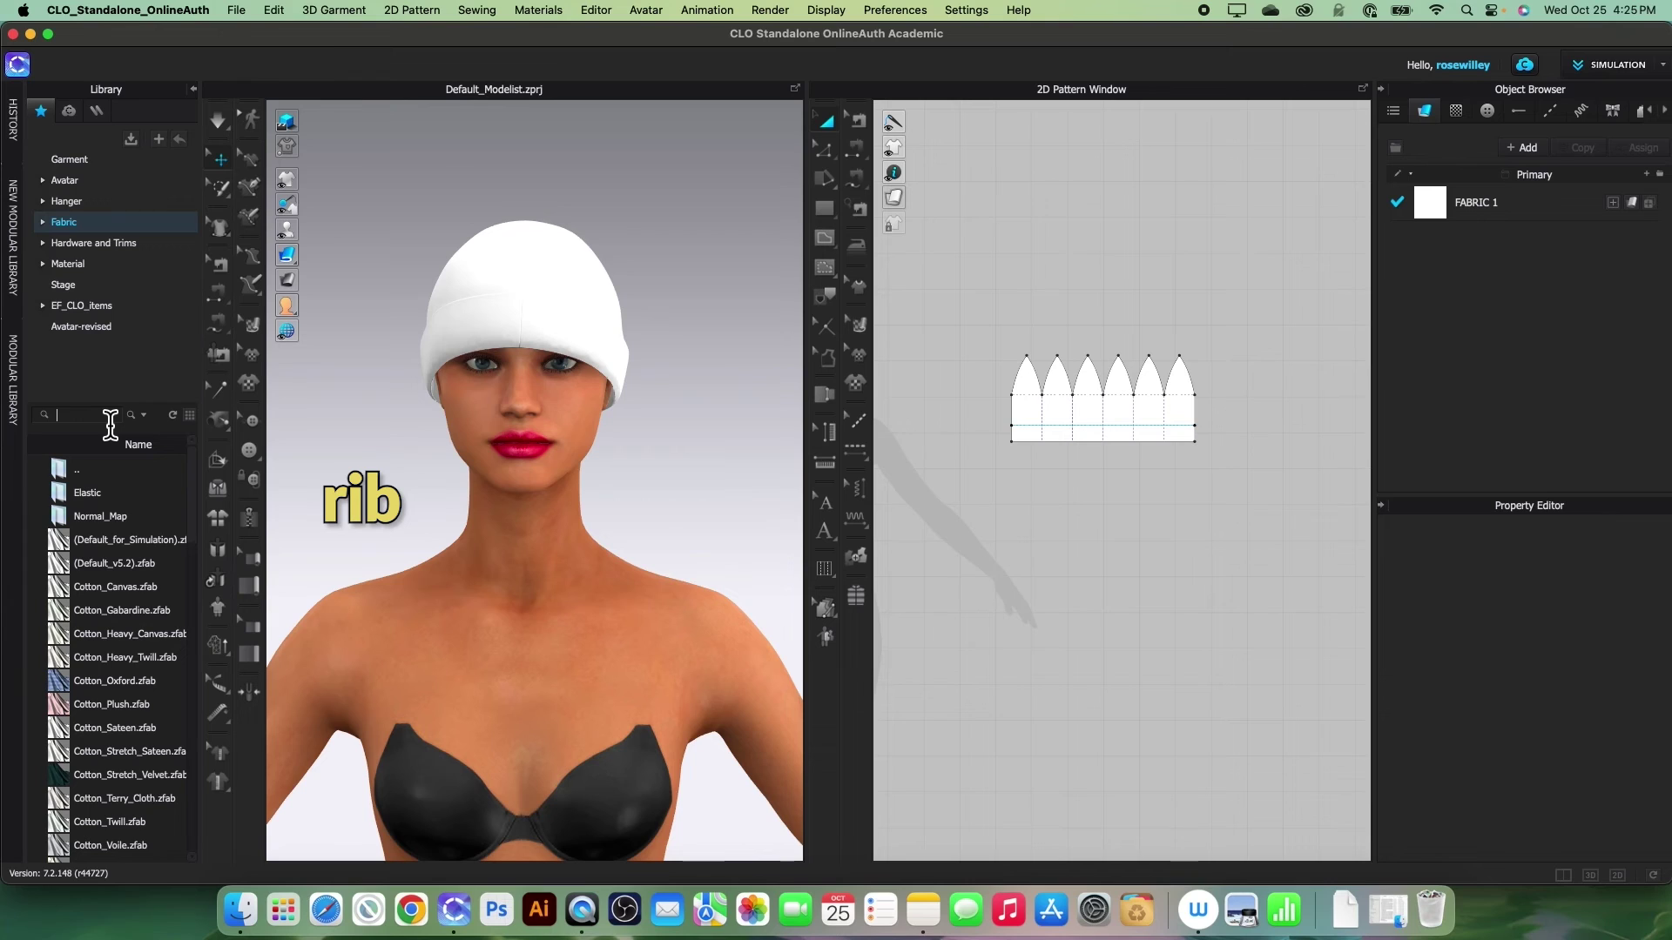
text(b)
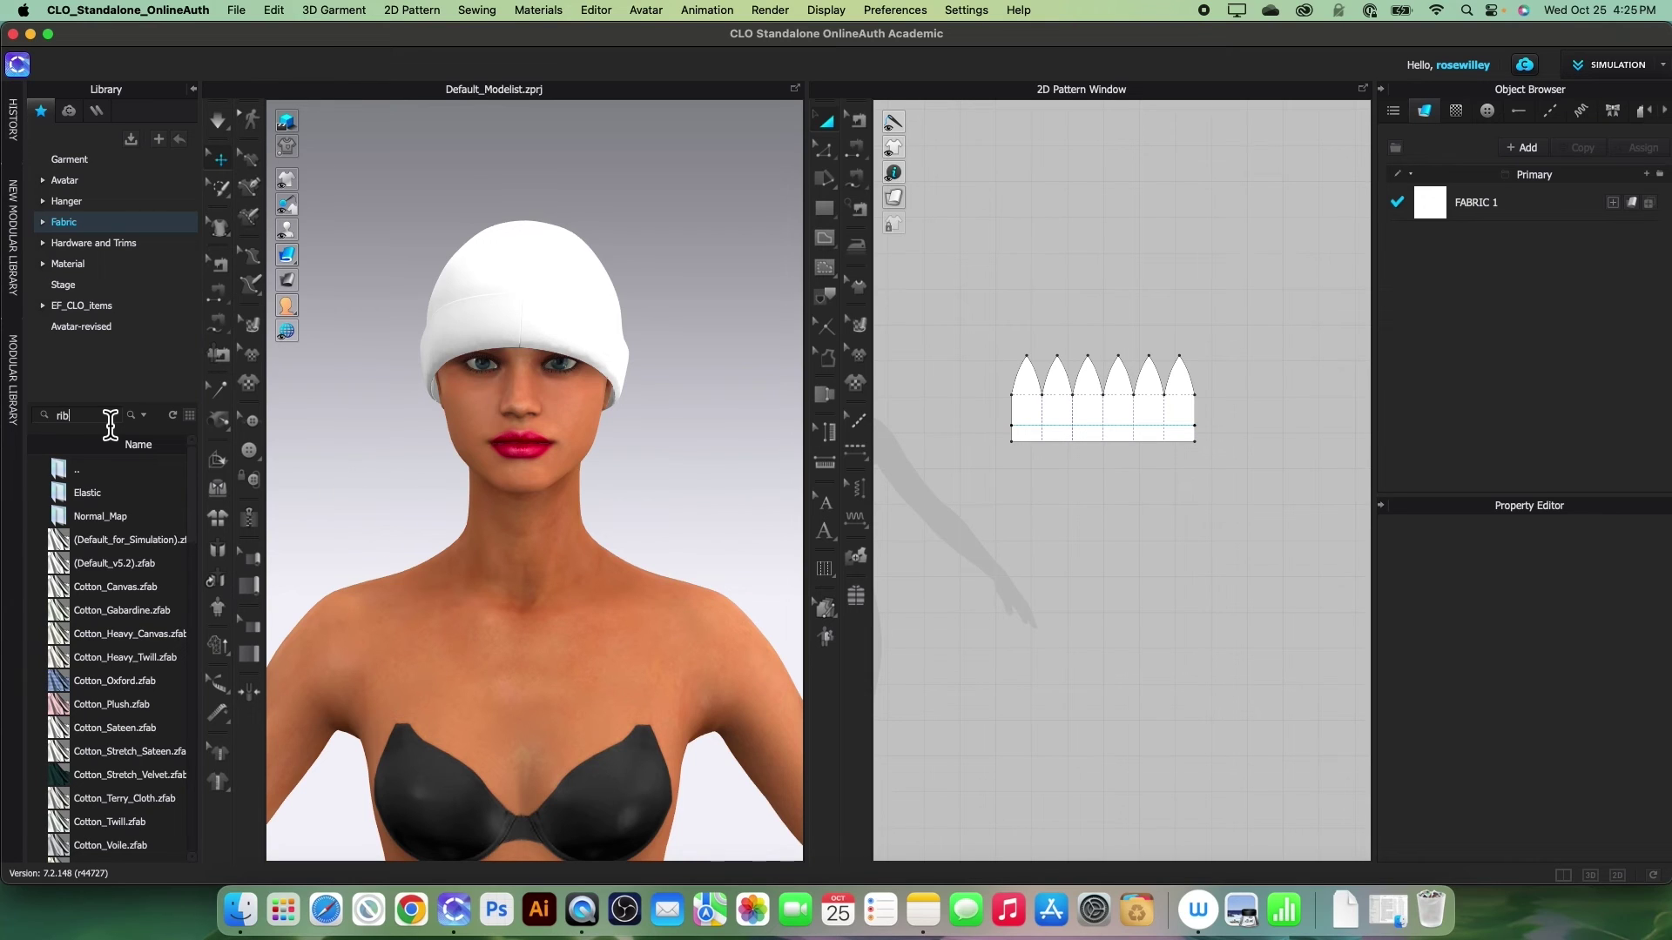
key(Return)
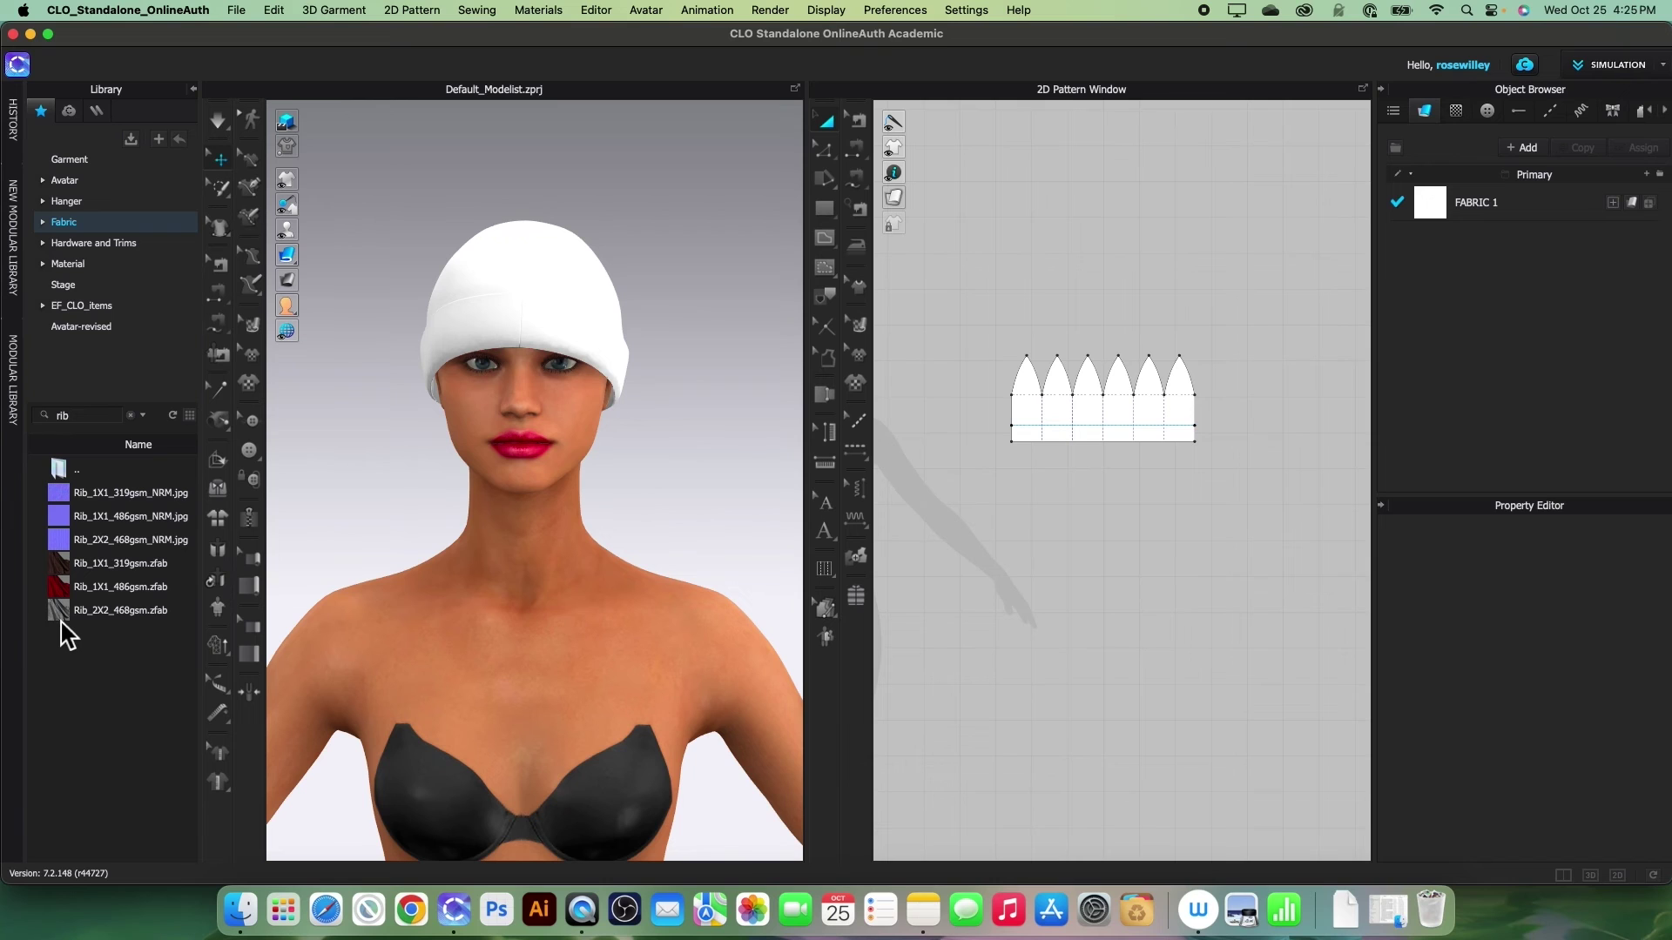
mouse_move(62, 619)
drag(63, 620, 1519, 209)
scroll(1258, 396, up, 2)
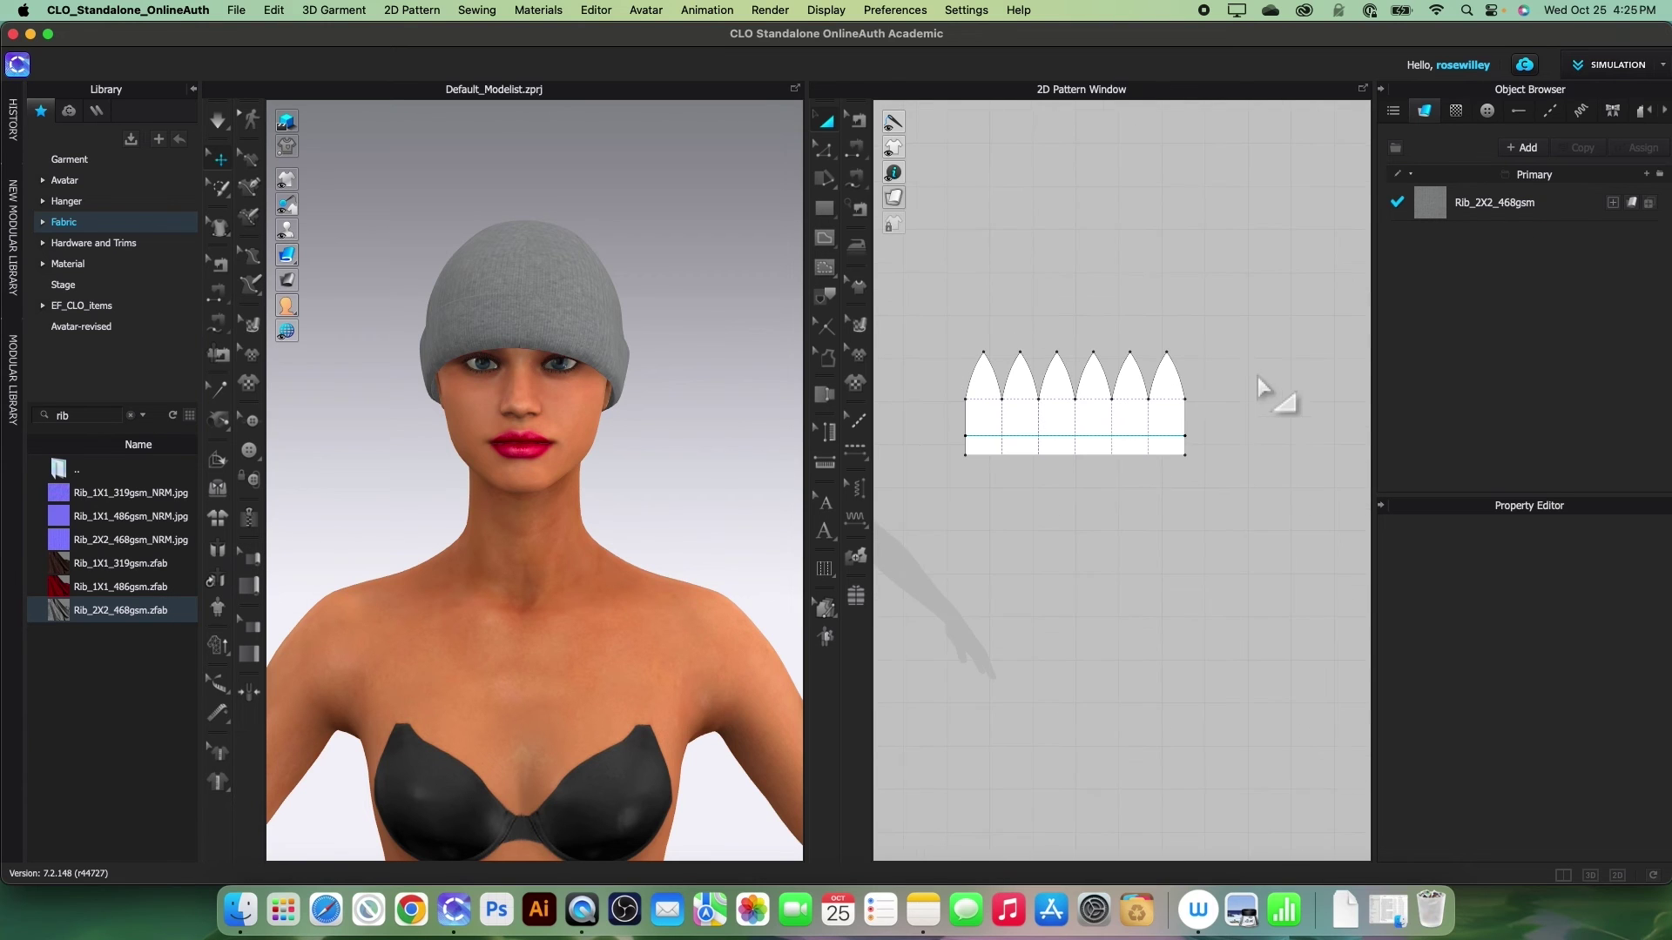
Strengthen the whole hat pattern and simulate it with the rib fabric on the avatar.
drag(929, 292, 1211, 501)
right_click(1167, 433)
click(1253, 481)
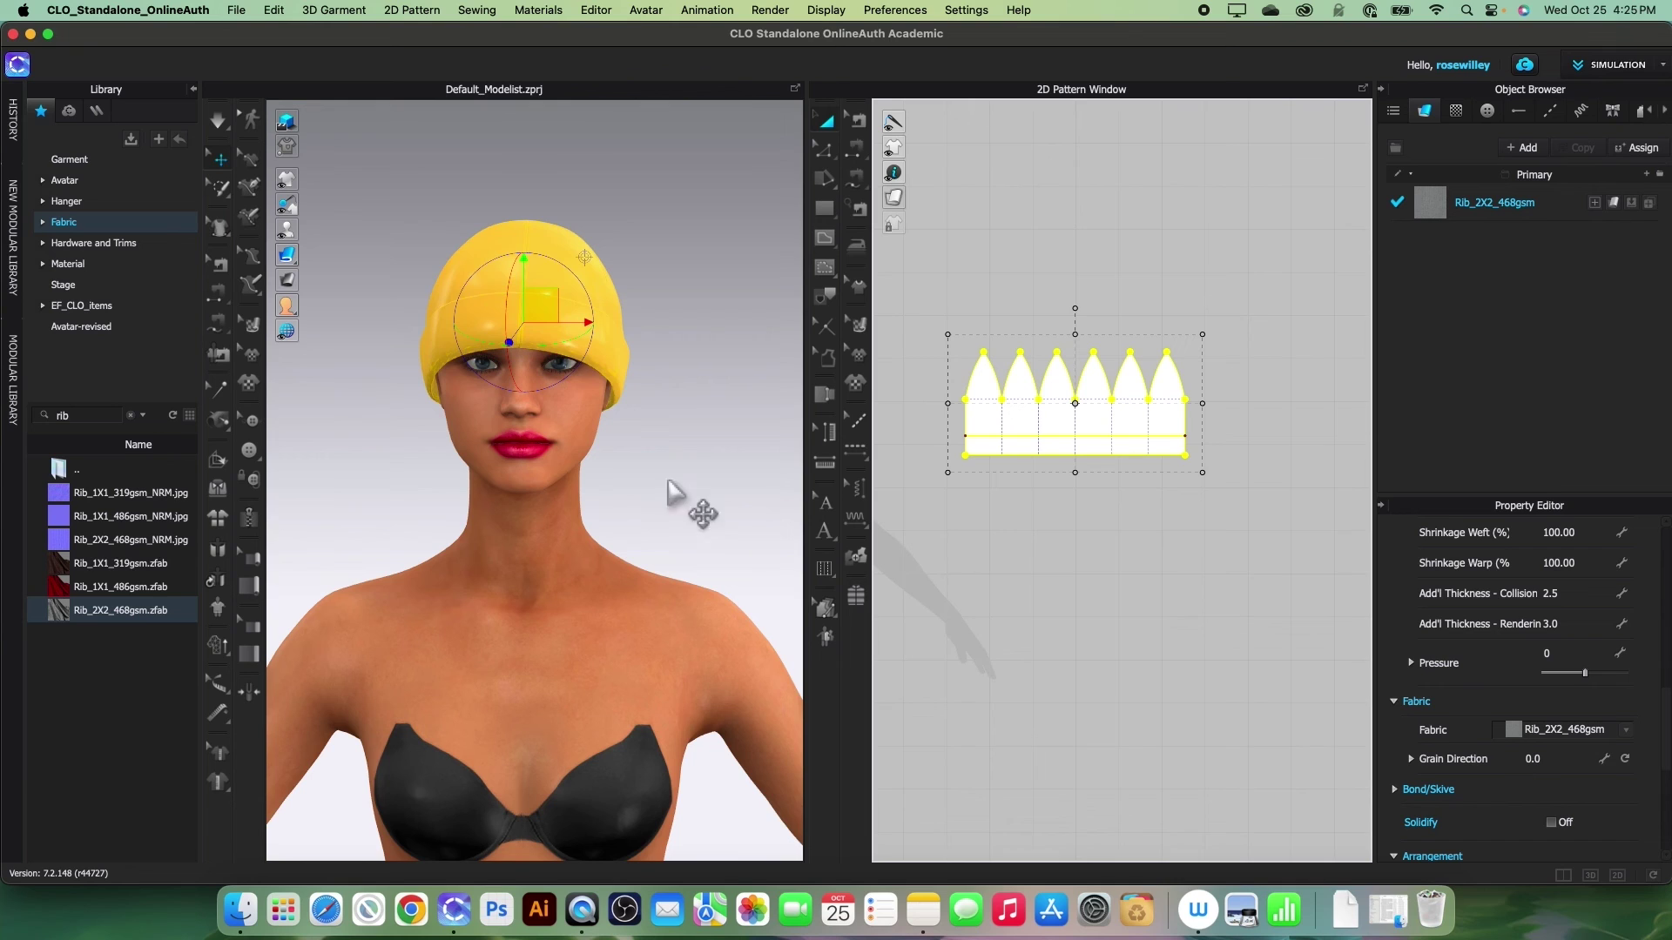
key(space)
right_drag(723, 458, 626, 485)
key(space)
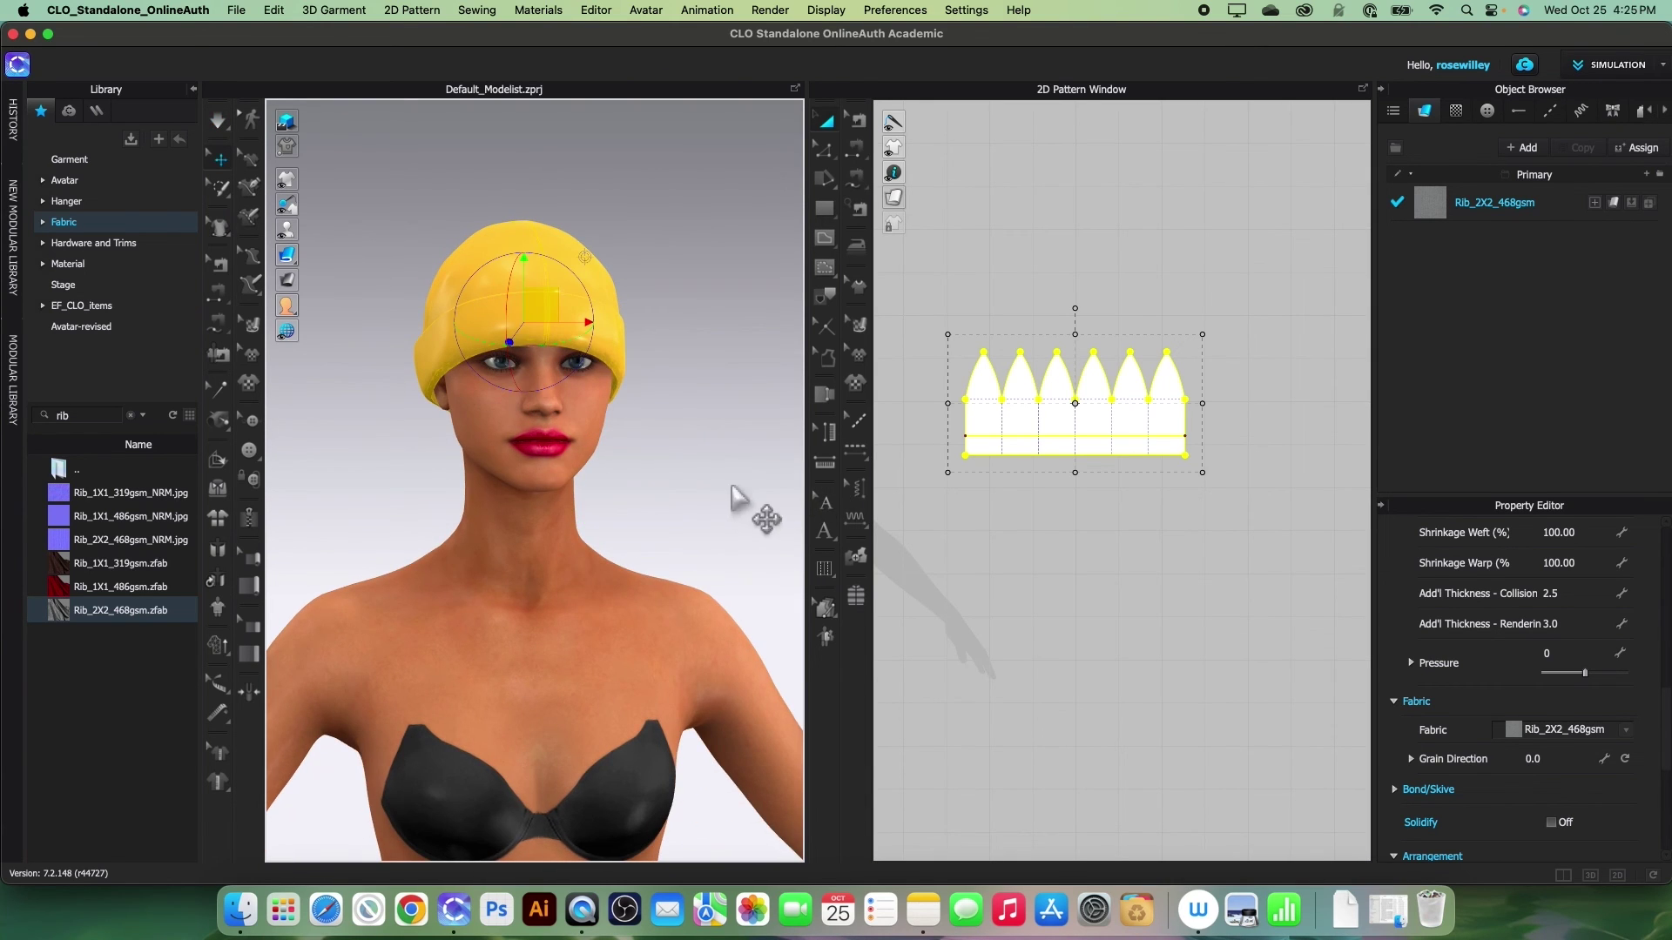
Unstrengthen the hat and deselect it to show the rib fabric in a close front view.
right_click(557, 302)
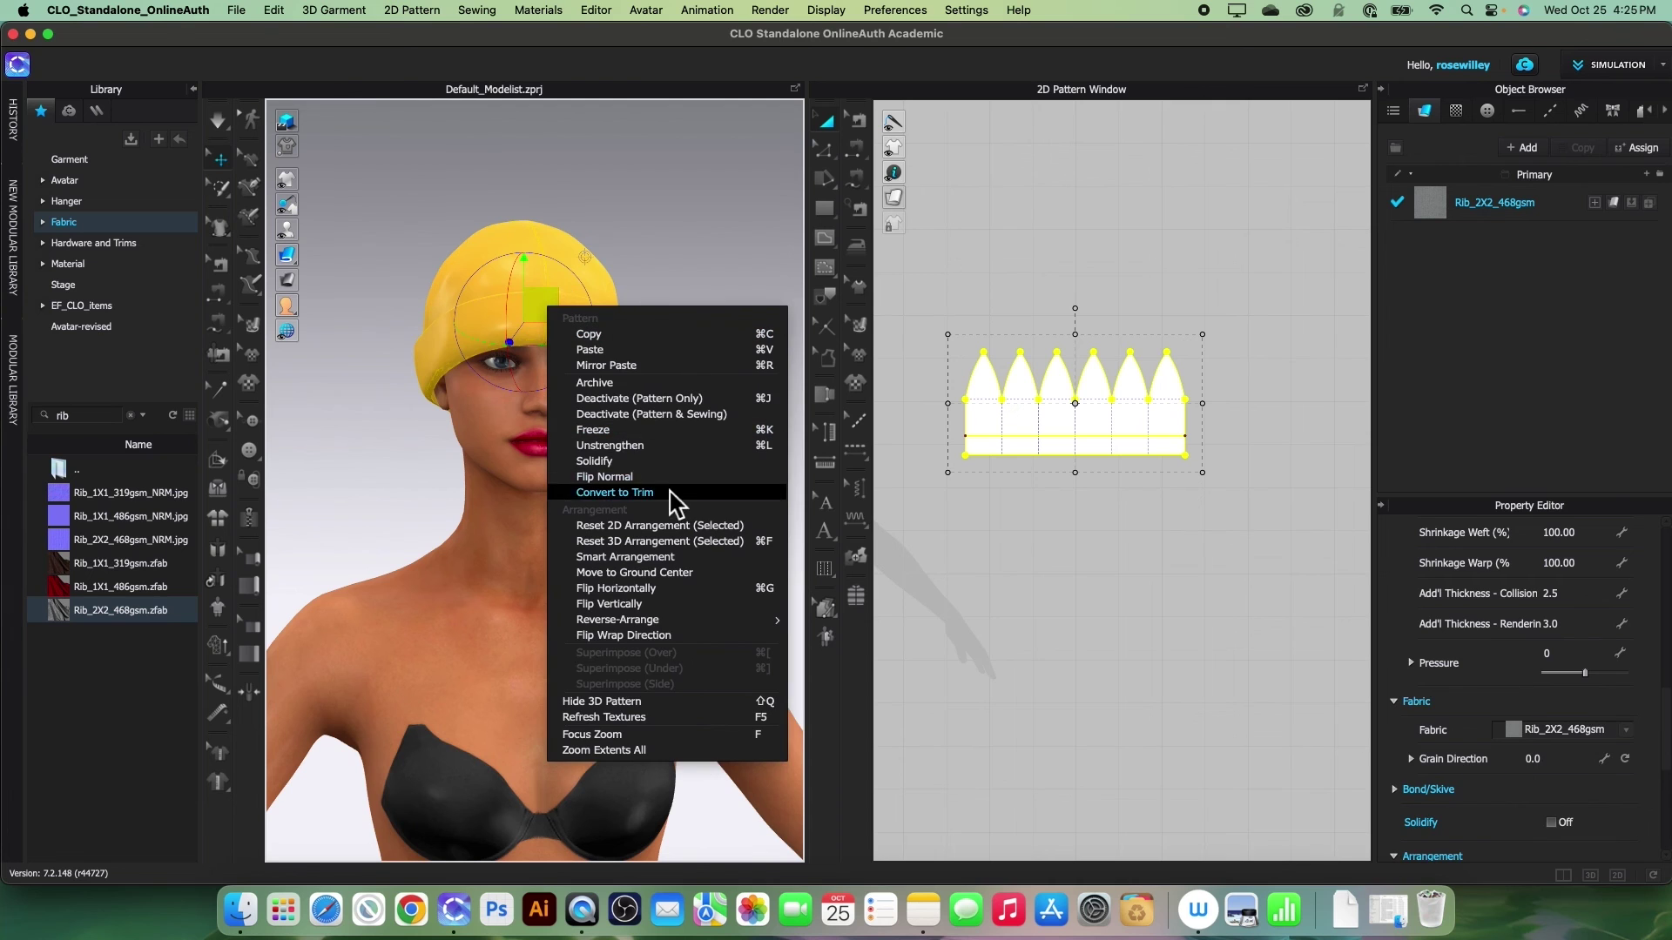
click(653, 453)
click(671, 394)
mouse_move(366, 492)
right_down()
mouse_move(551, 498)
mouse_move(353, 509)
right_up()
right_drag(638, 507, 697, 479)
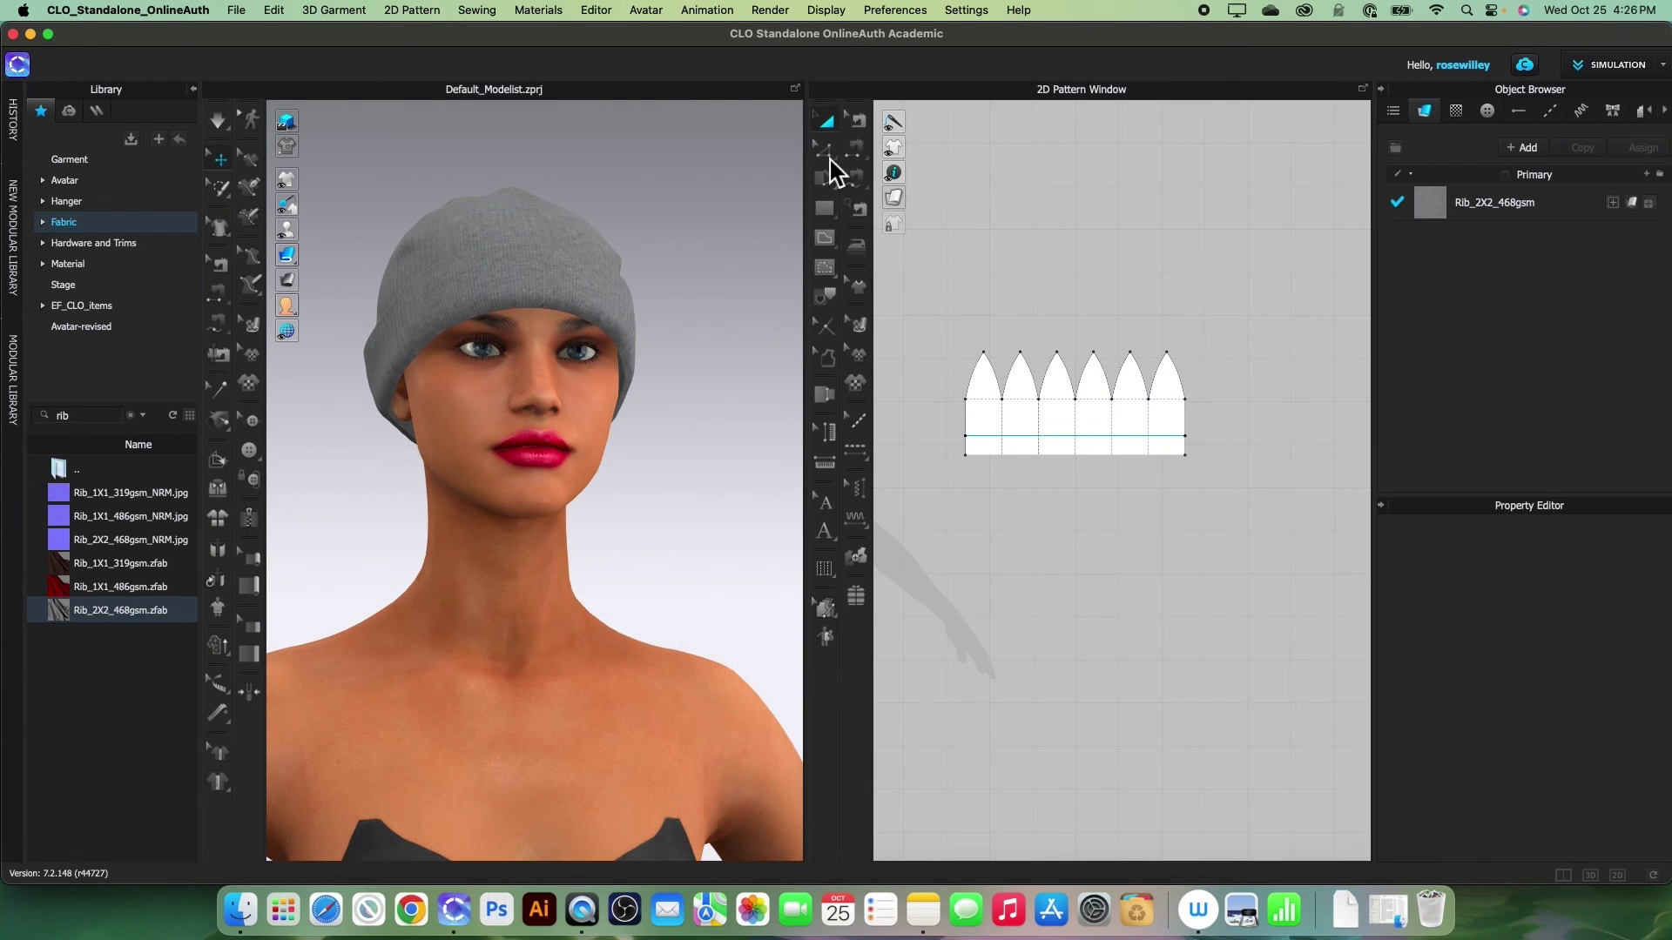
Turn off Fold Rendering for the internal fold line of the brim and simulate the hat.
scroll(609, 564, up, 3)
click(824, 150)
click(1078, 436)
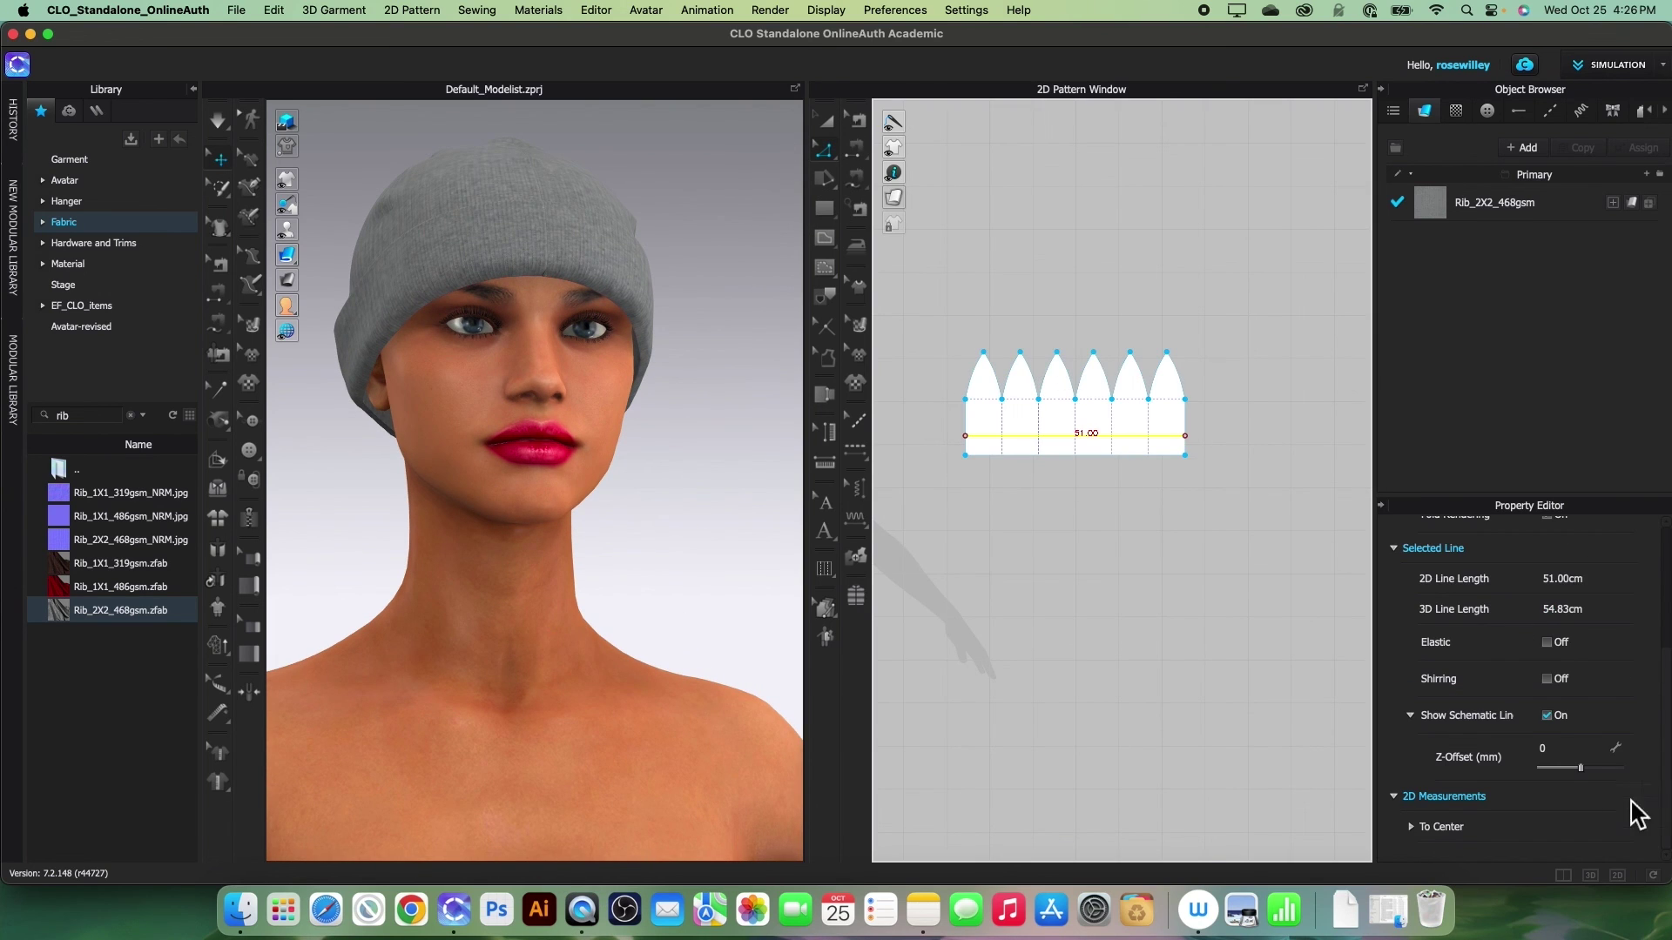
scroll(1550, 728, up, 3)
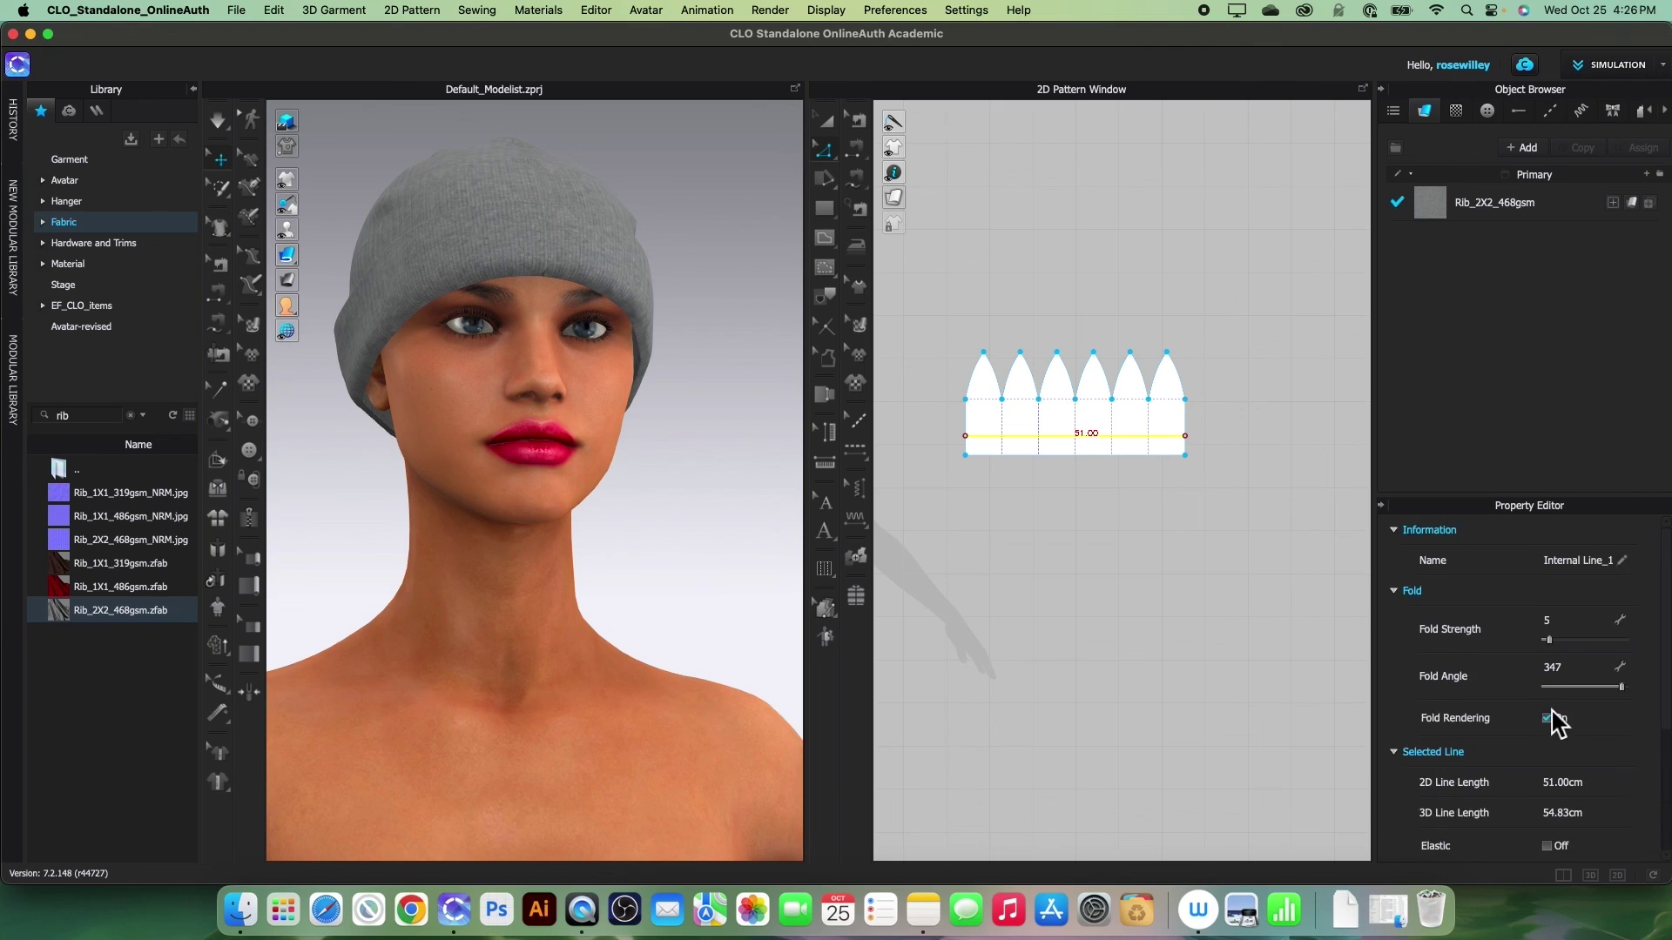
scroll(1557, 723, down, 2)
click(1548, 667)
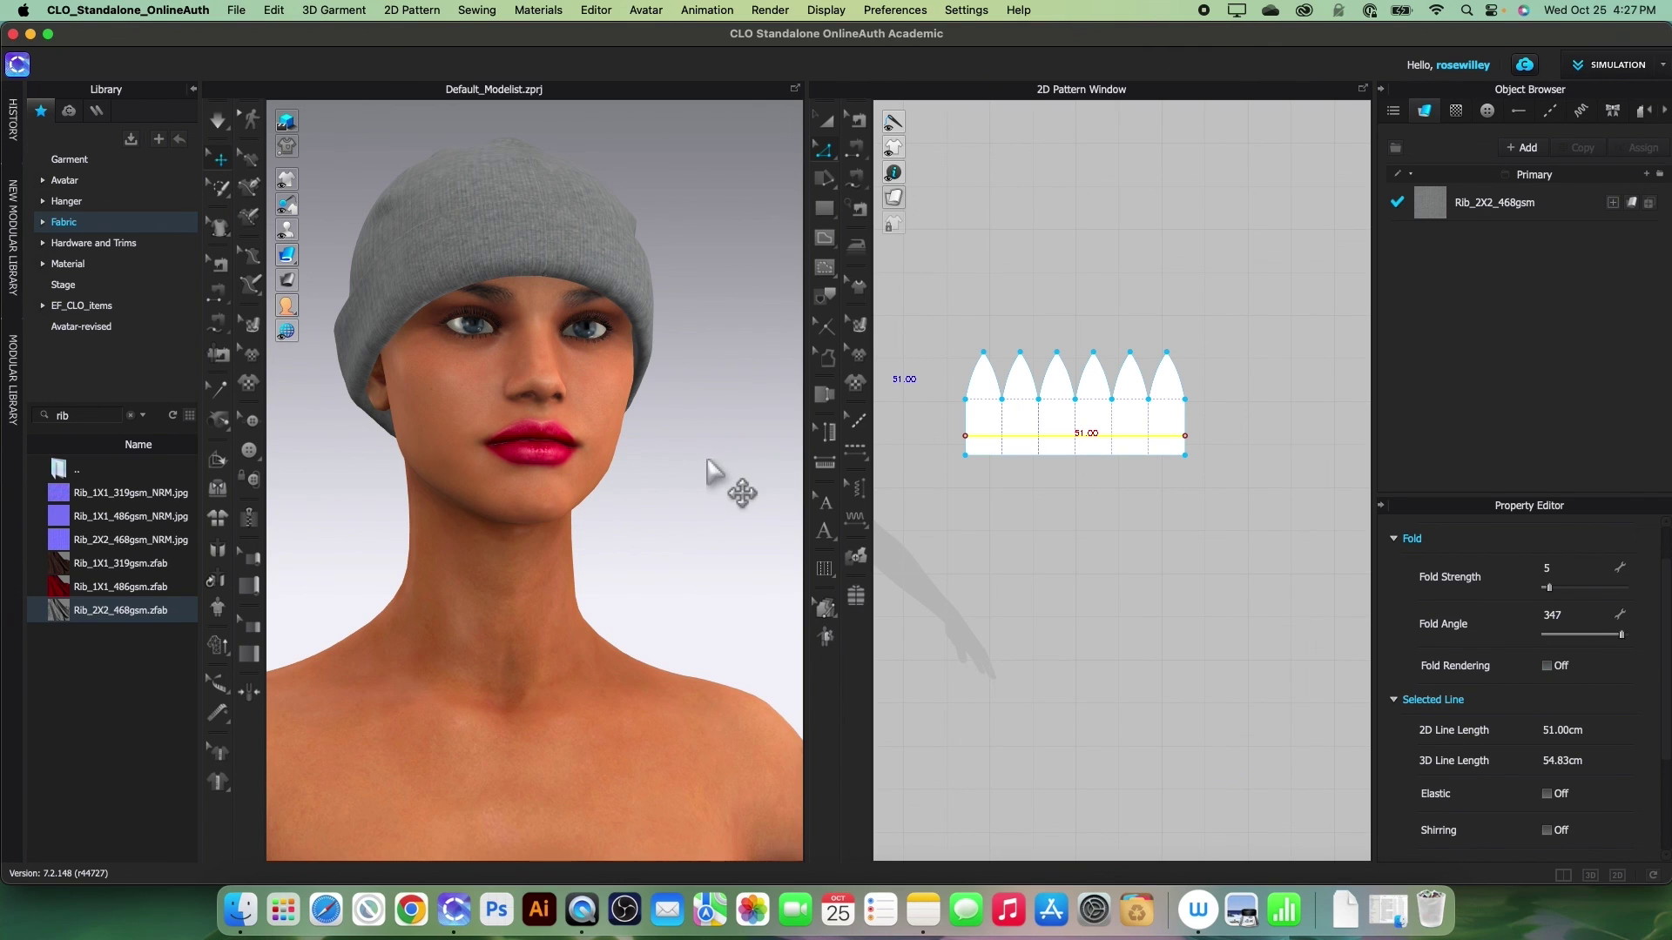
key(space)
Examine the finished rib beanie and its folded cuff from the front, side and three-quarter views.
scroll(702, 486, down, 3)
right_drag(679, 509, 690, 548)
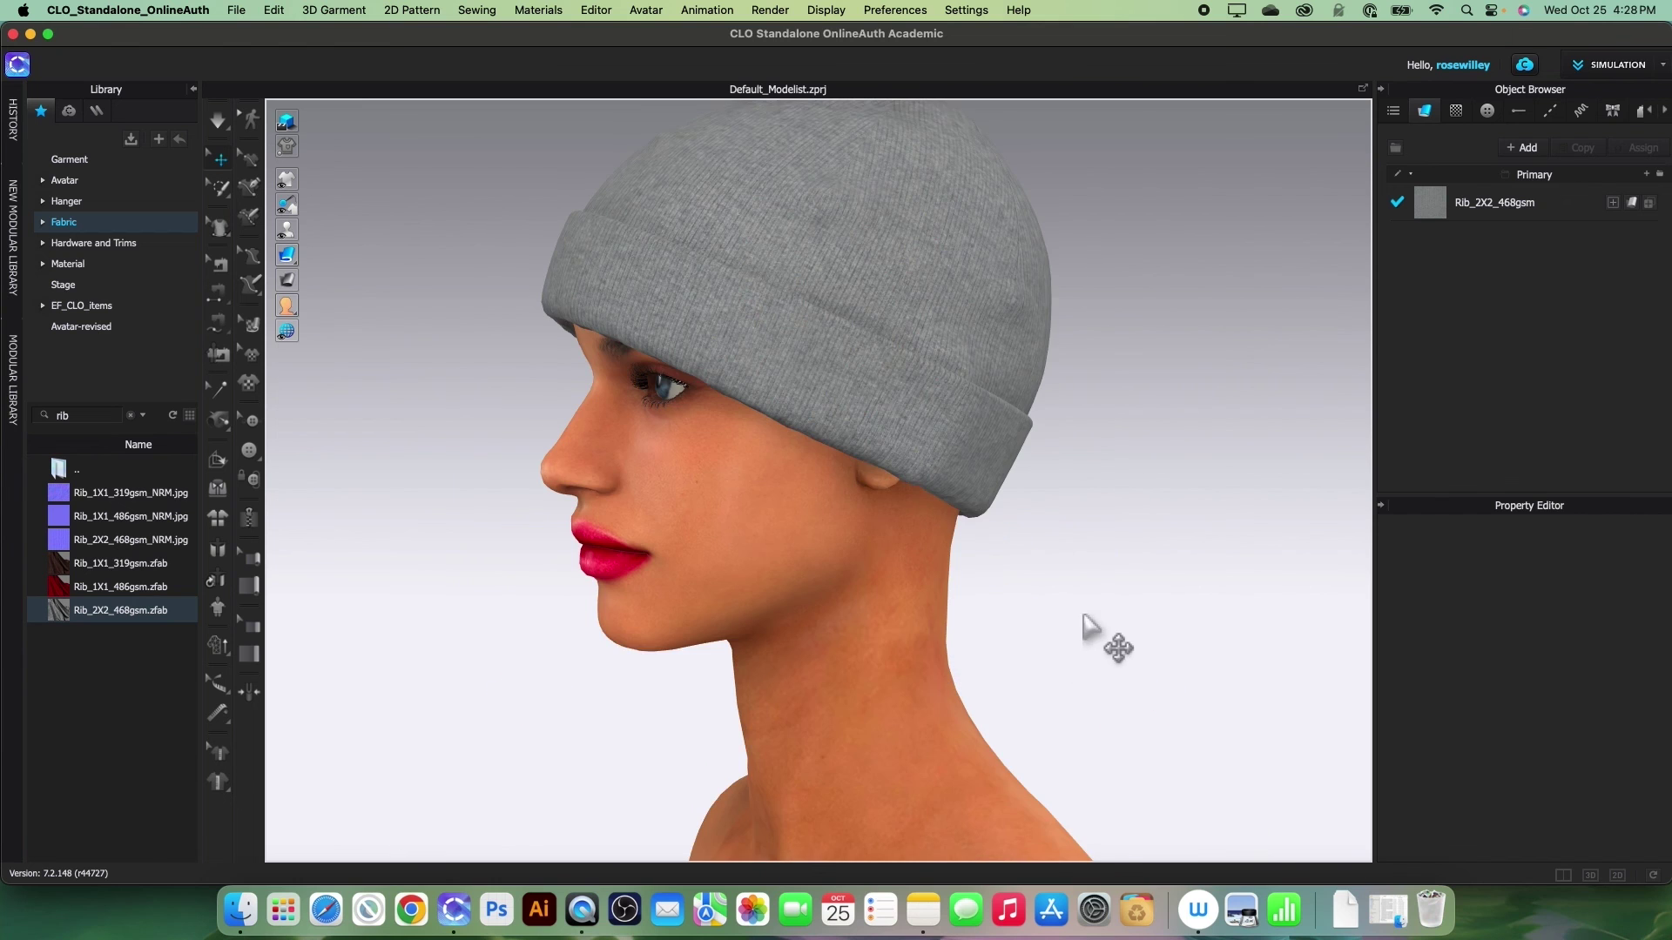
right_drag(1083, 635, 1089, 646)
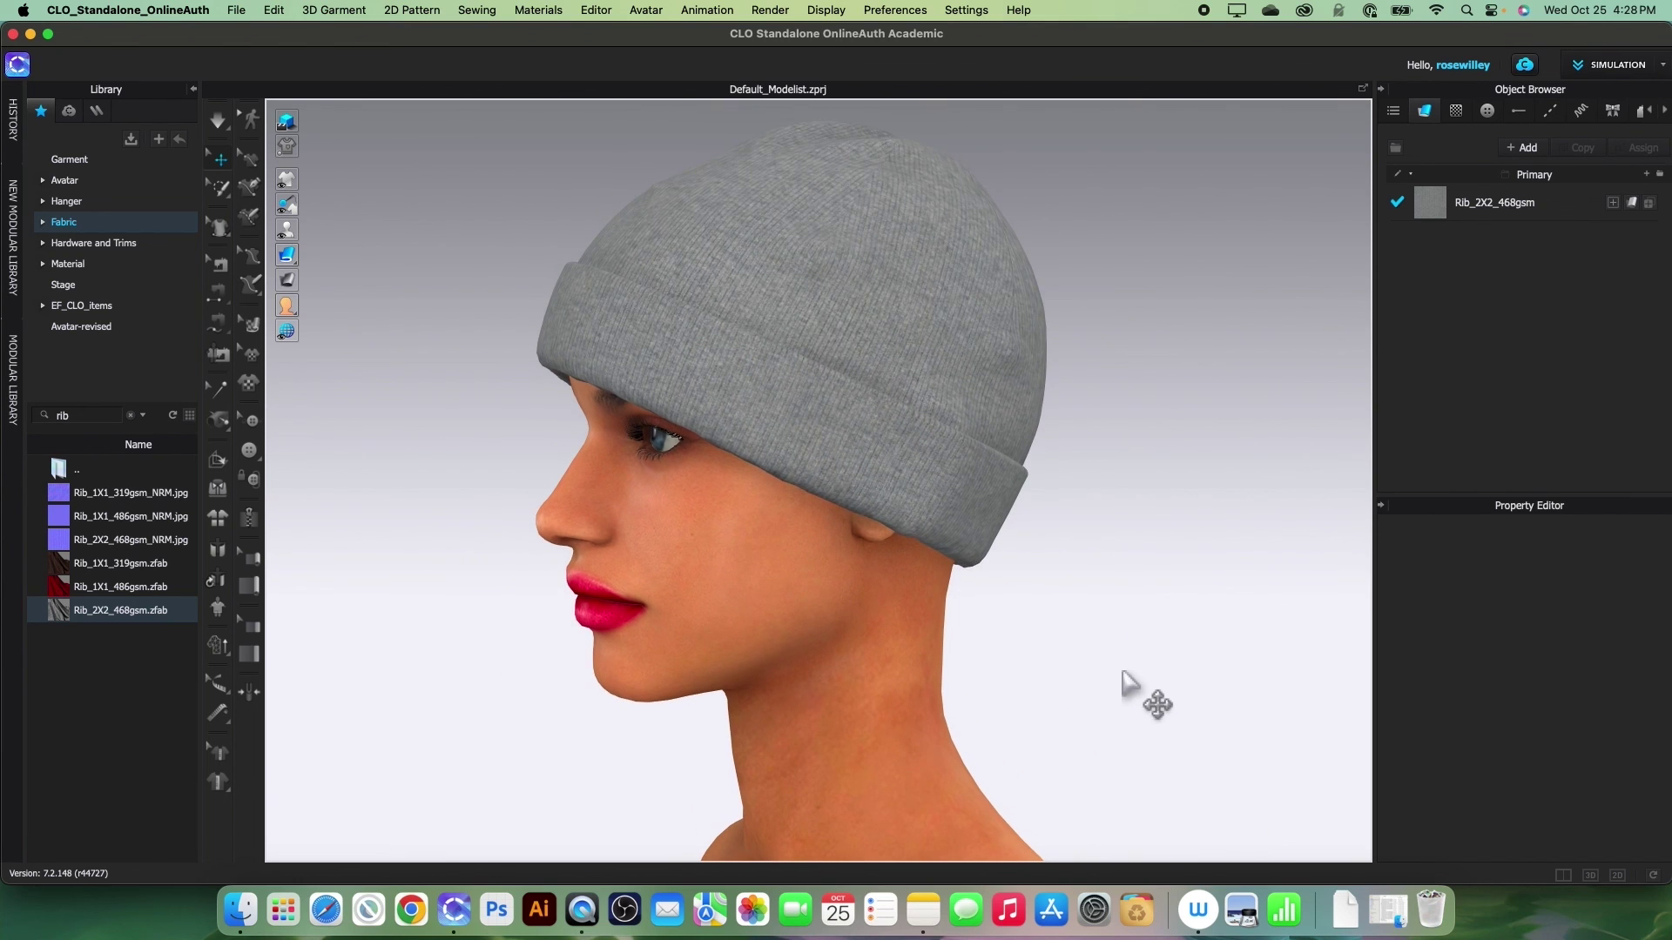
scroll(1109, 660, down, 2)
middle_drag(1118, 595, 1115, 686)
right_drag(1115, 687, 1071, 709)
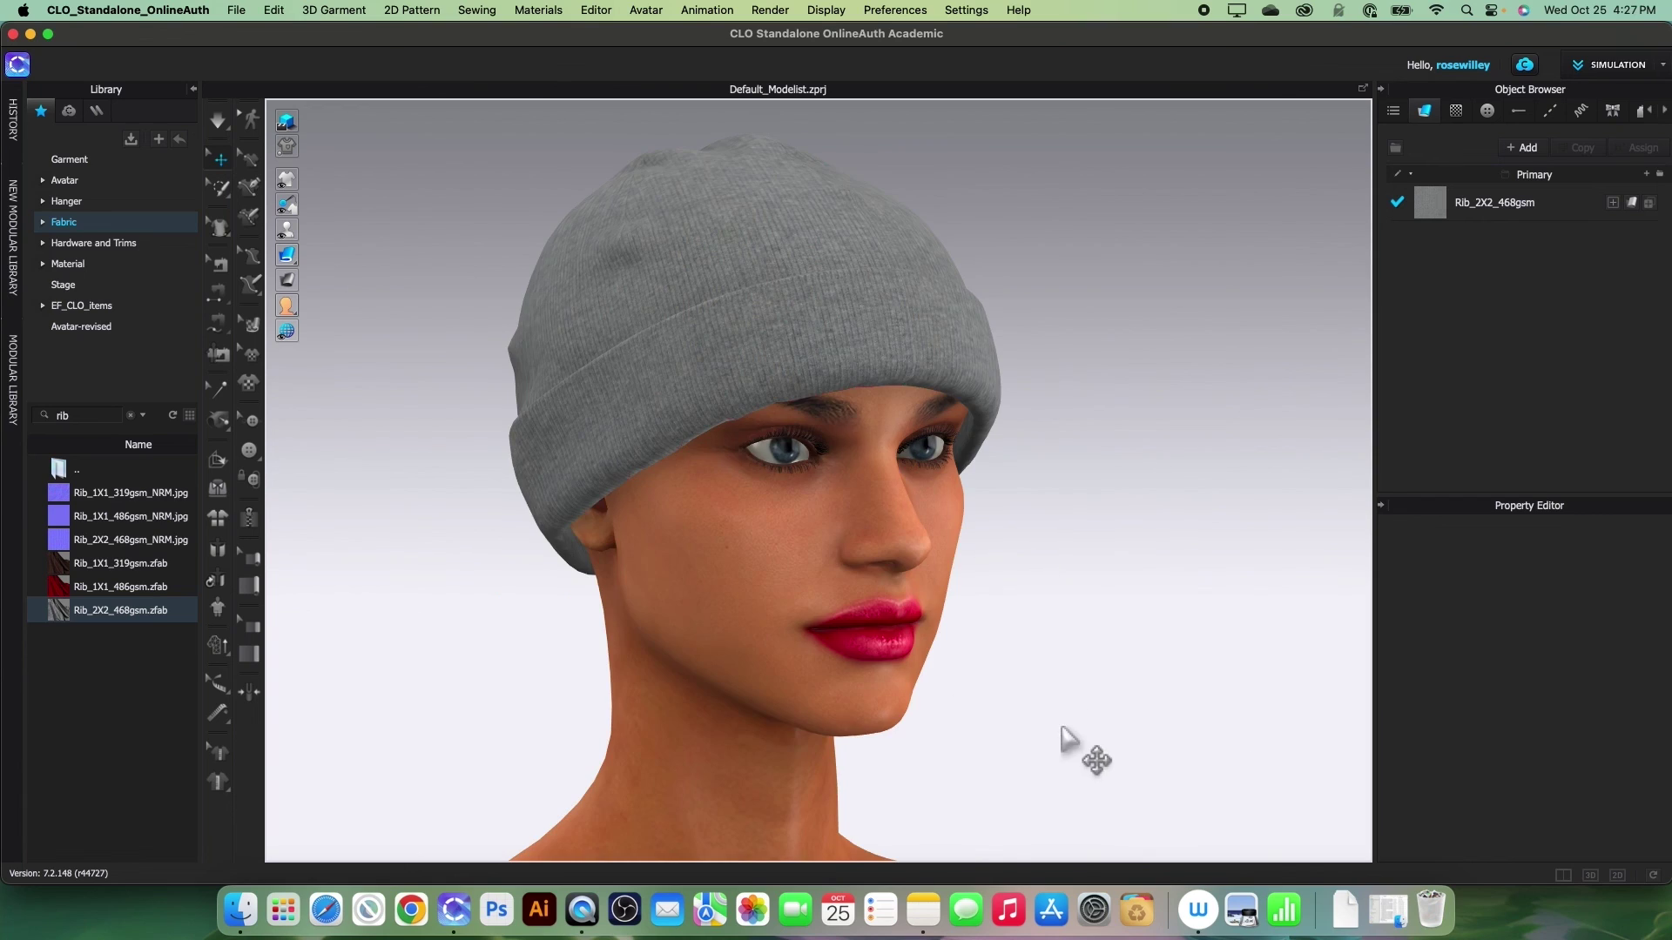
scroll(1054, 740, up, 1)
middle_drag(1033, 754, 1035, 711)
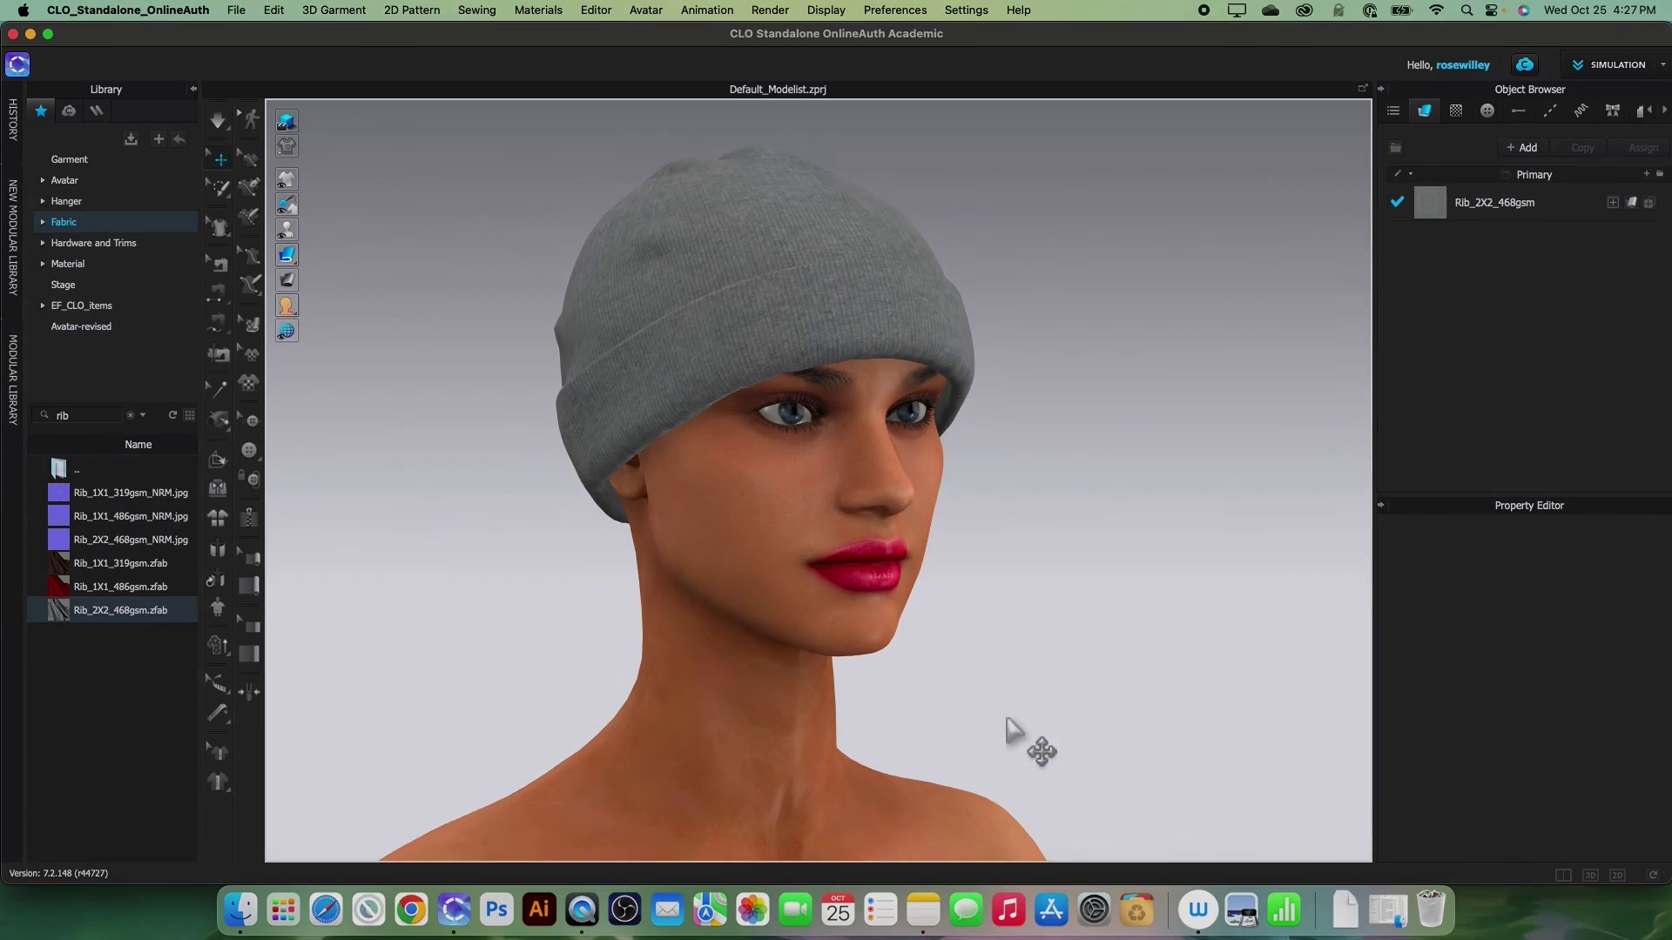